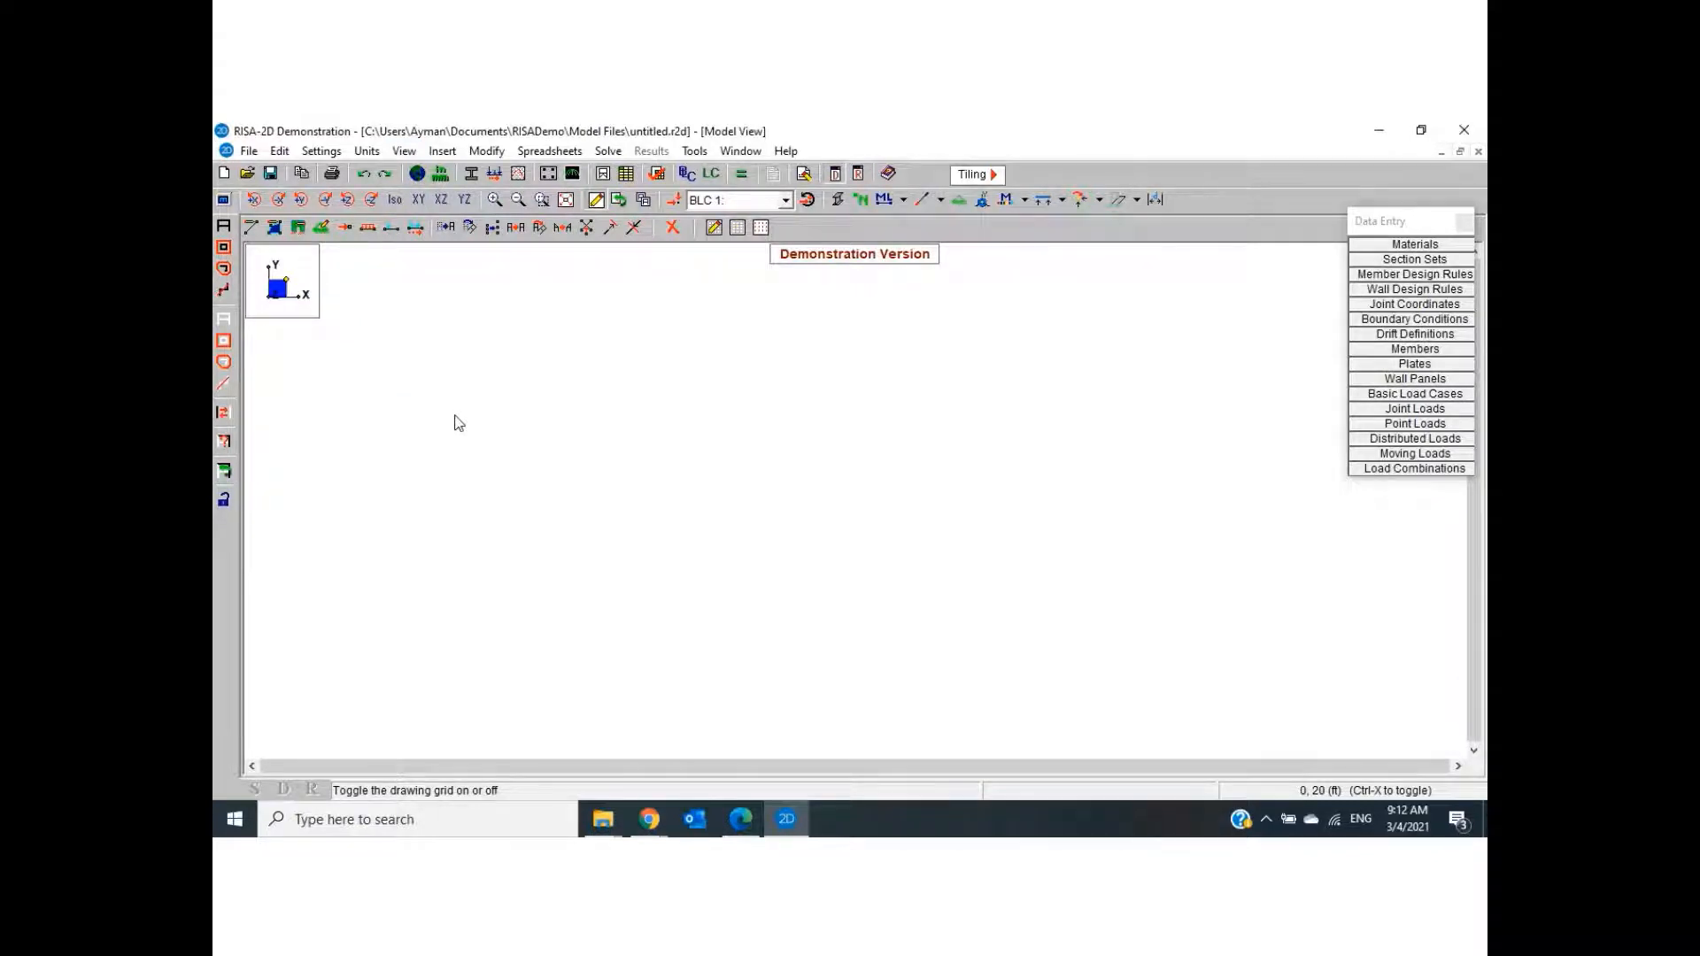
Insert the first joint at coordinates (0, 0) in the joint coordinates spreadsheet
{"action": "left_click", "coordinate": [442, 151]}
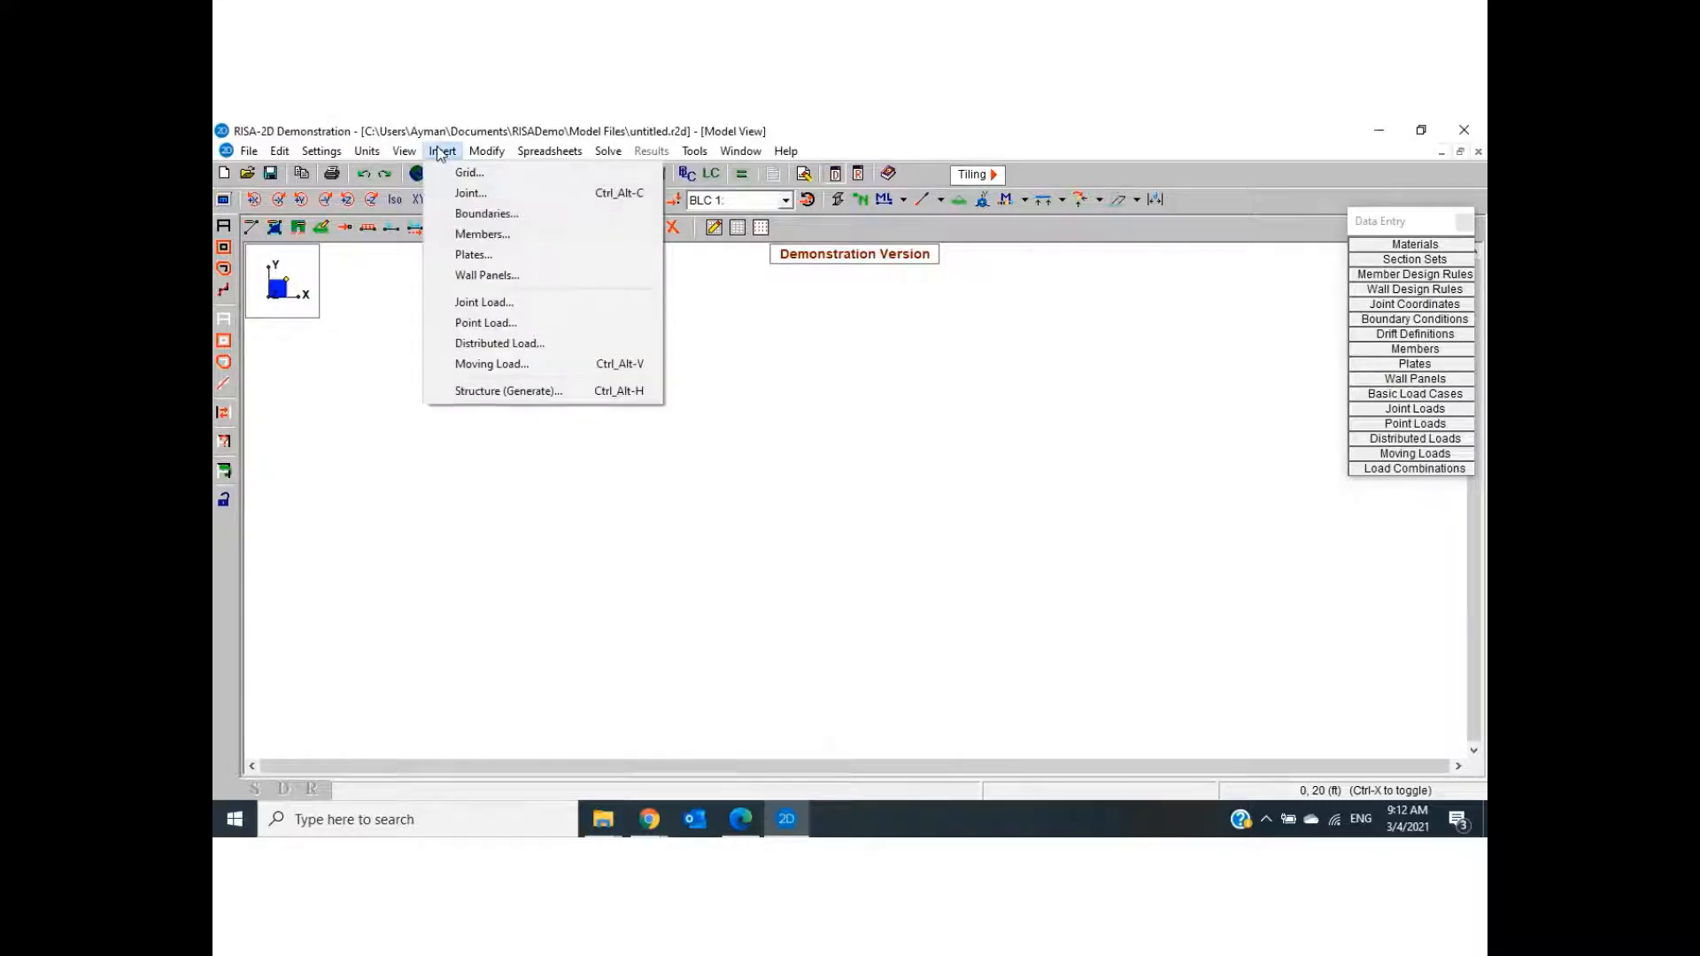
{"action": "left_click", "coordinate": [462, 197]}
{"action": "key", "text": "Return"}
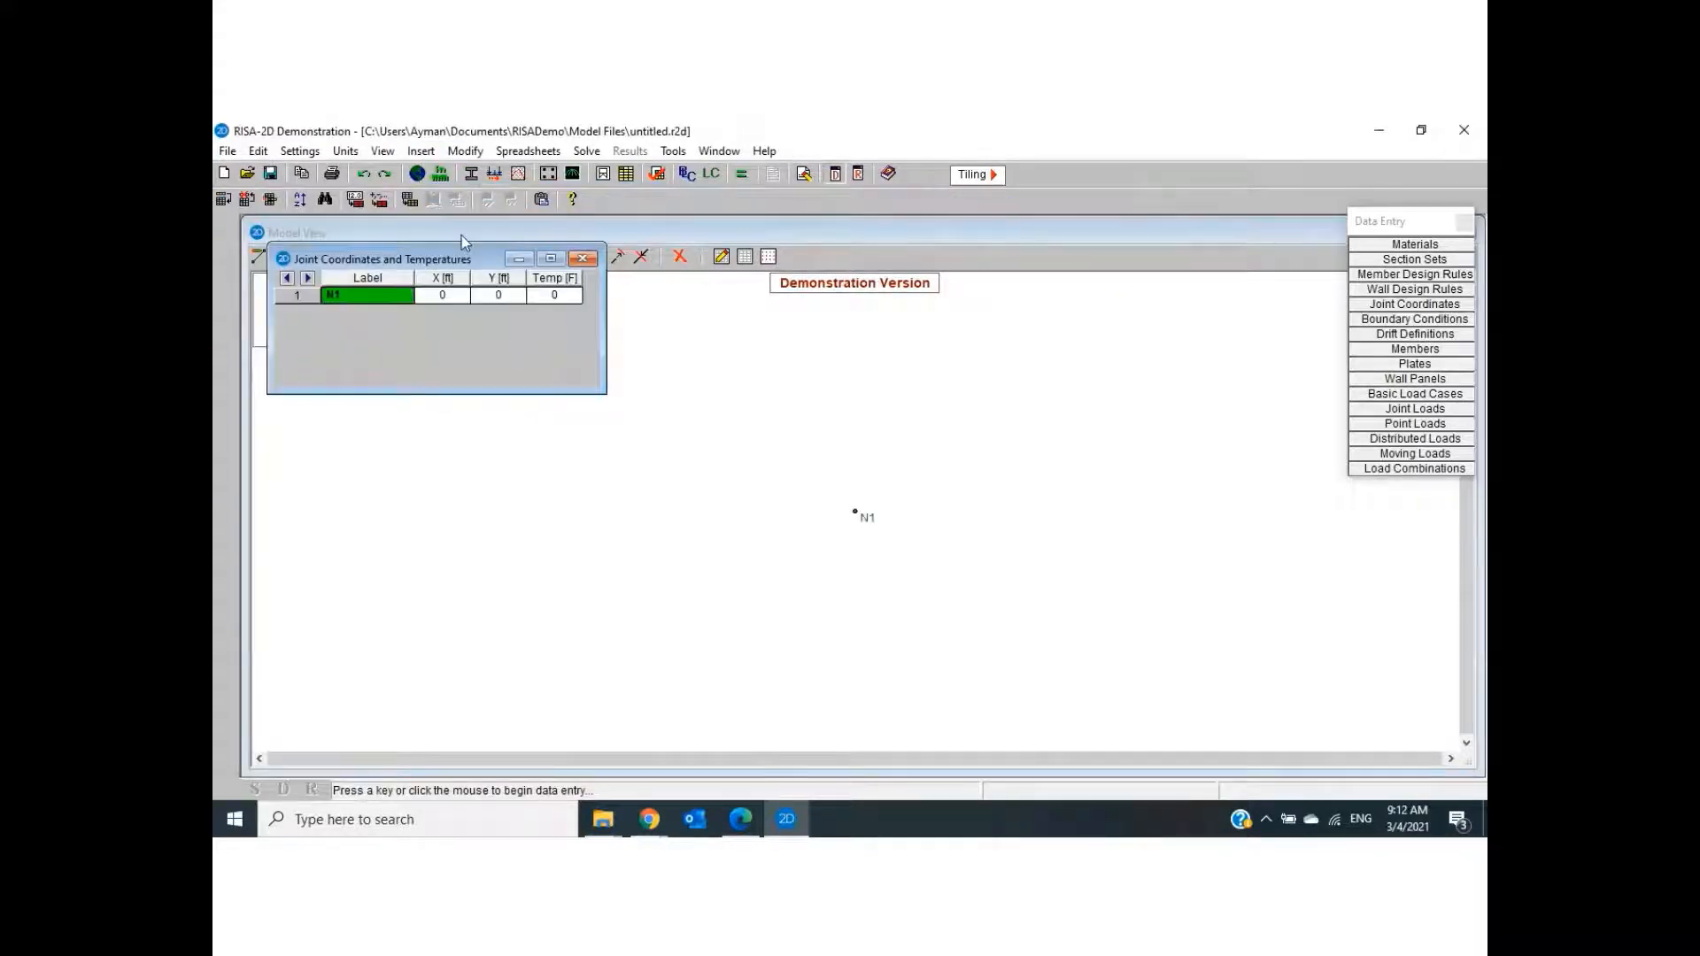
{"action": "left_click", "coordinate": [462, 296]}
{"action": "left_click", "coordinate": [500, 296]}
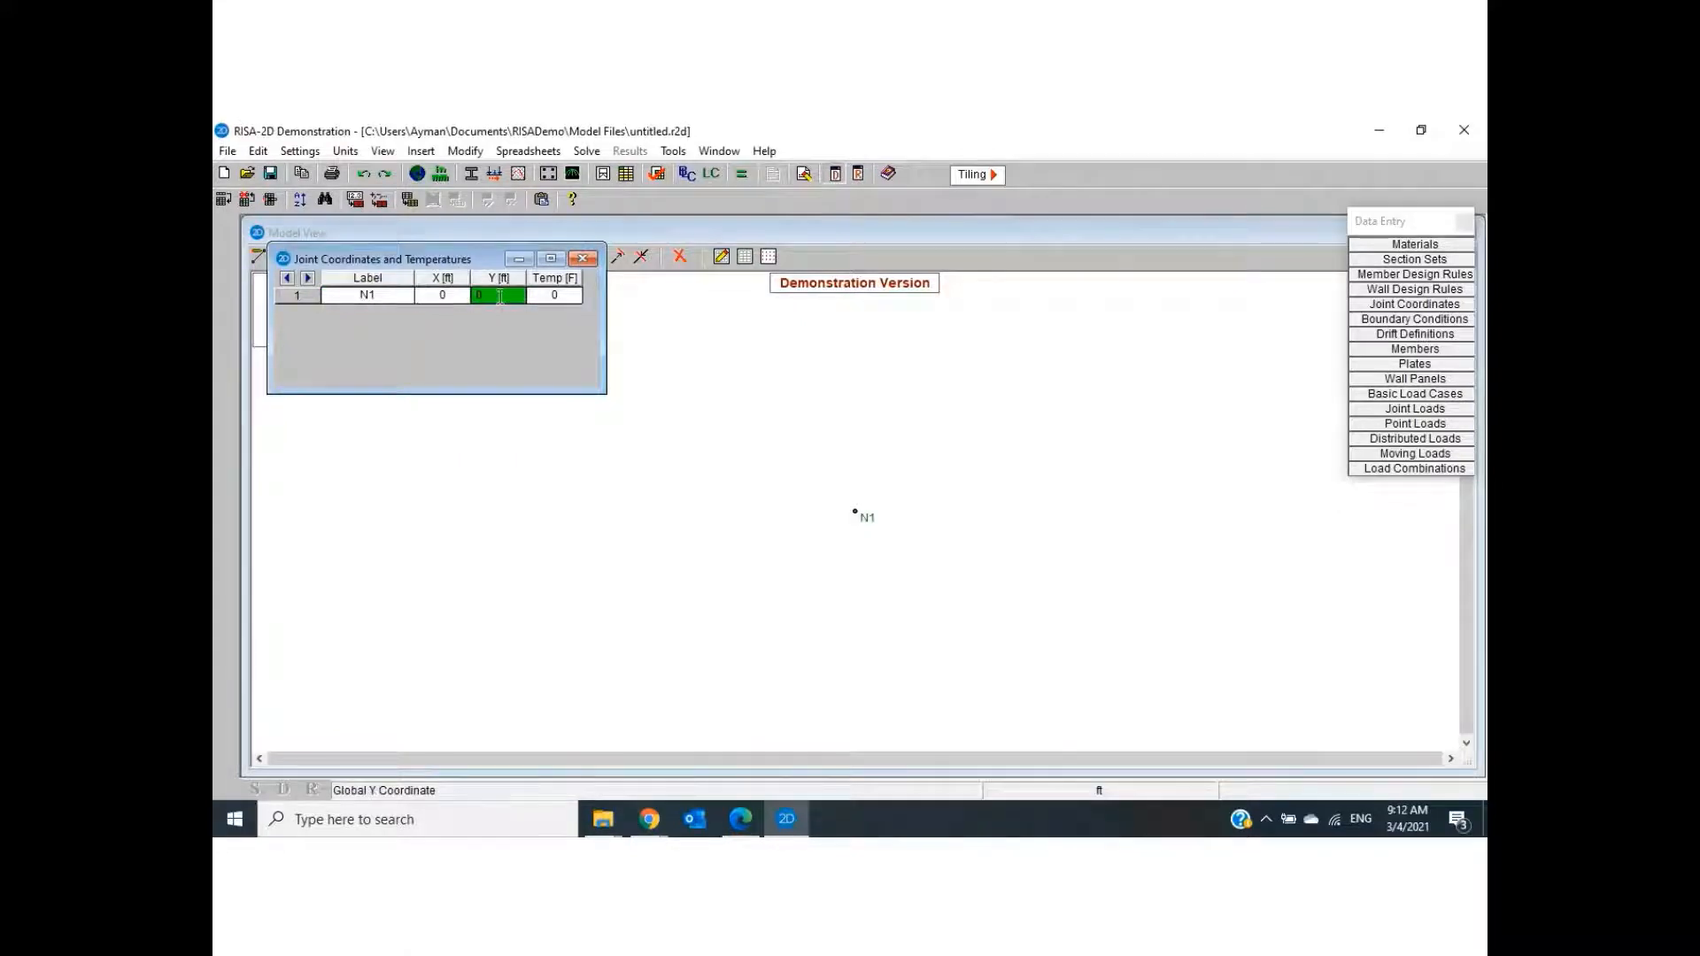
{"action": "key", "text": "Return"}
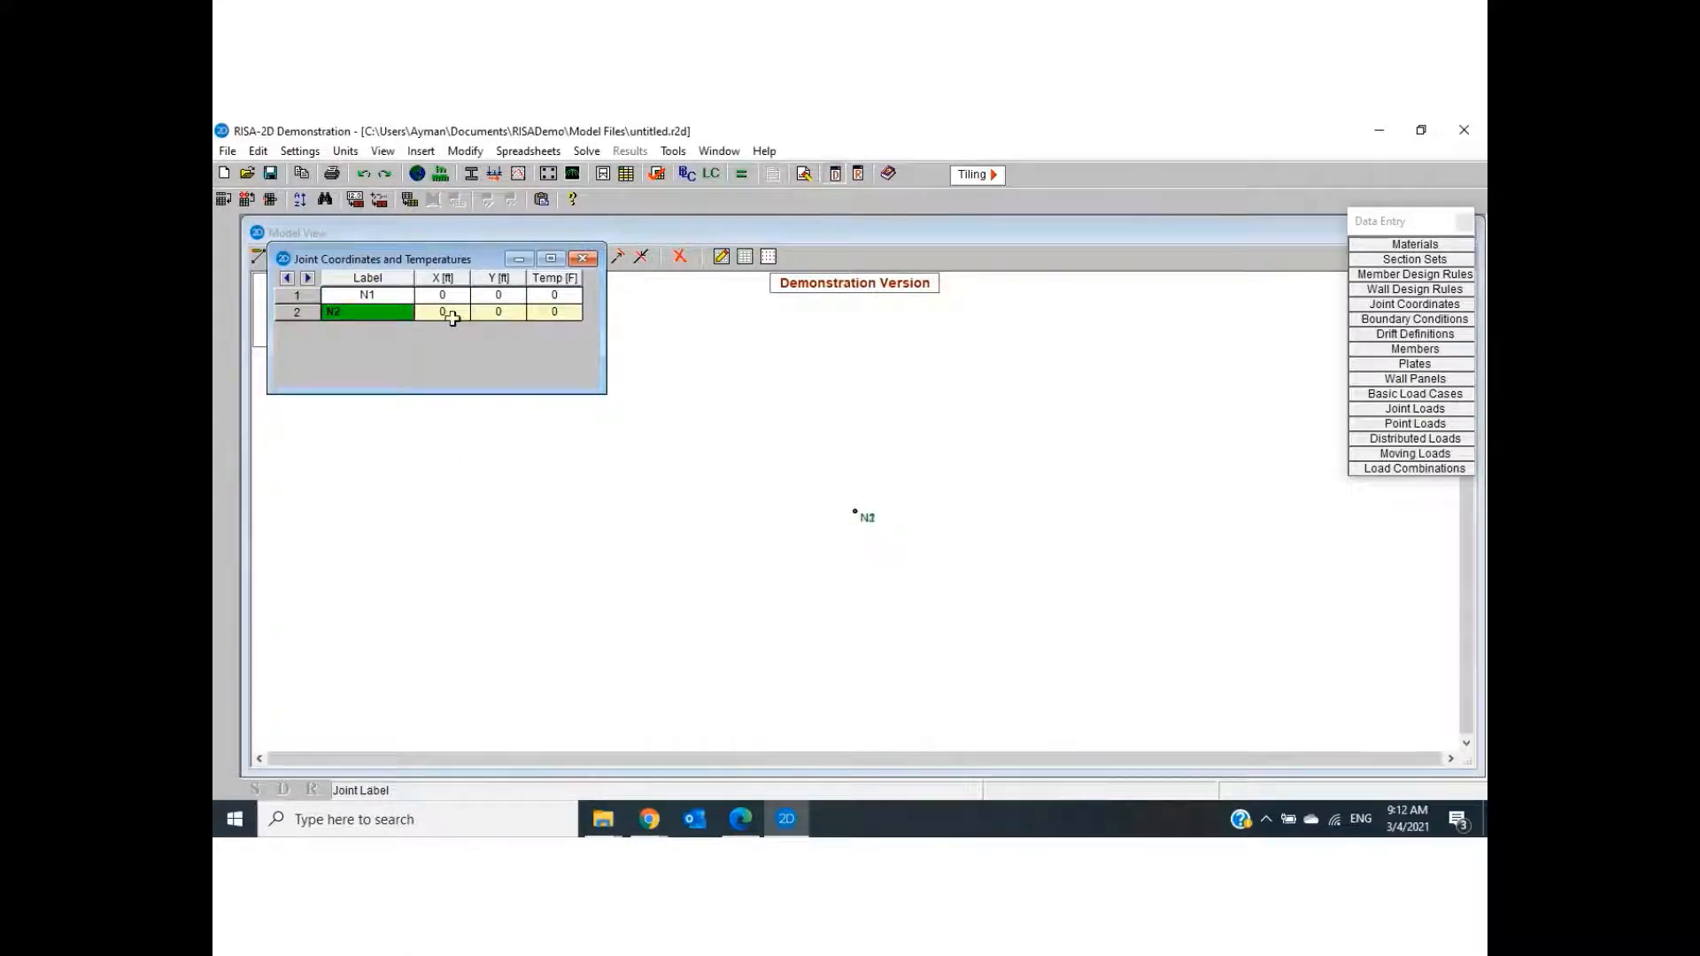
Enter joints N2, N3 and N4 at X 0 with Y coordinates of 3, 6 and 9 ft
{"action": "left_click", "coordinate": [492, 316]}
{"action": "key", "text": "Return"}
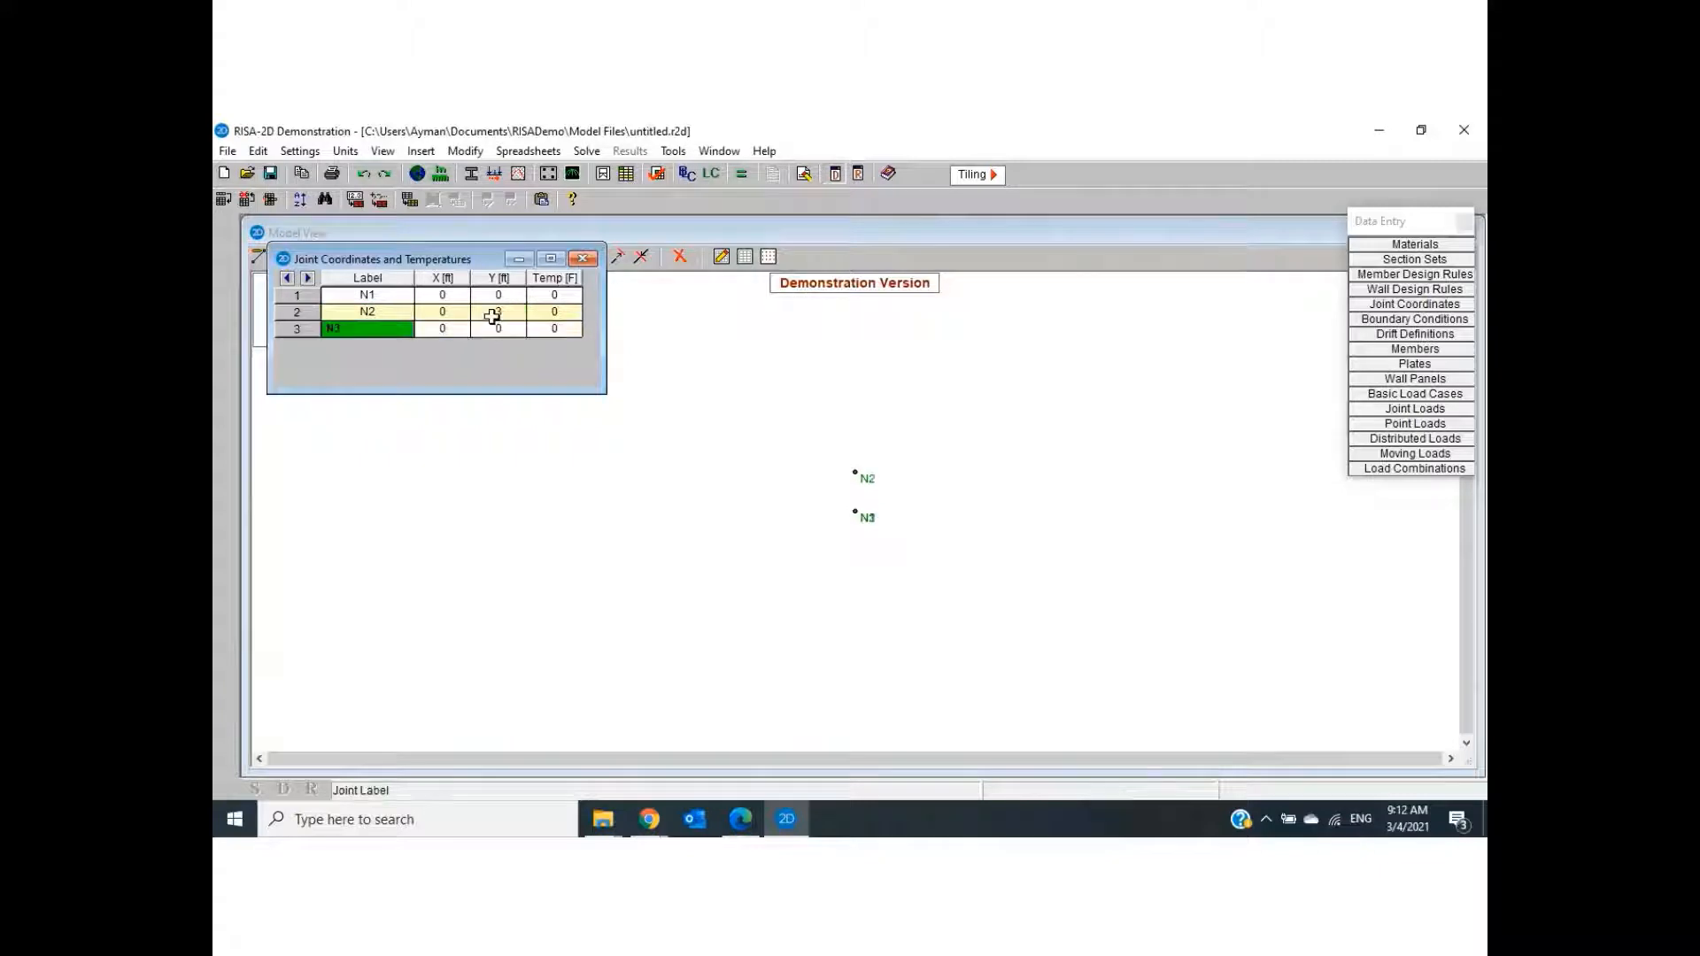
{"action": "left_click", "coordinate": [518, 330]}
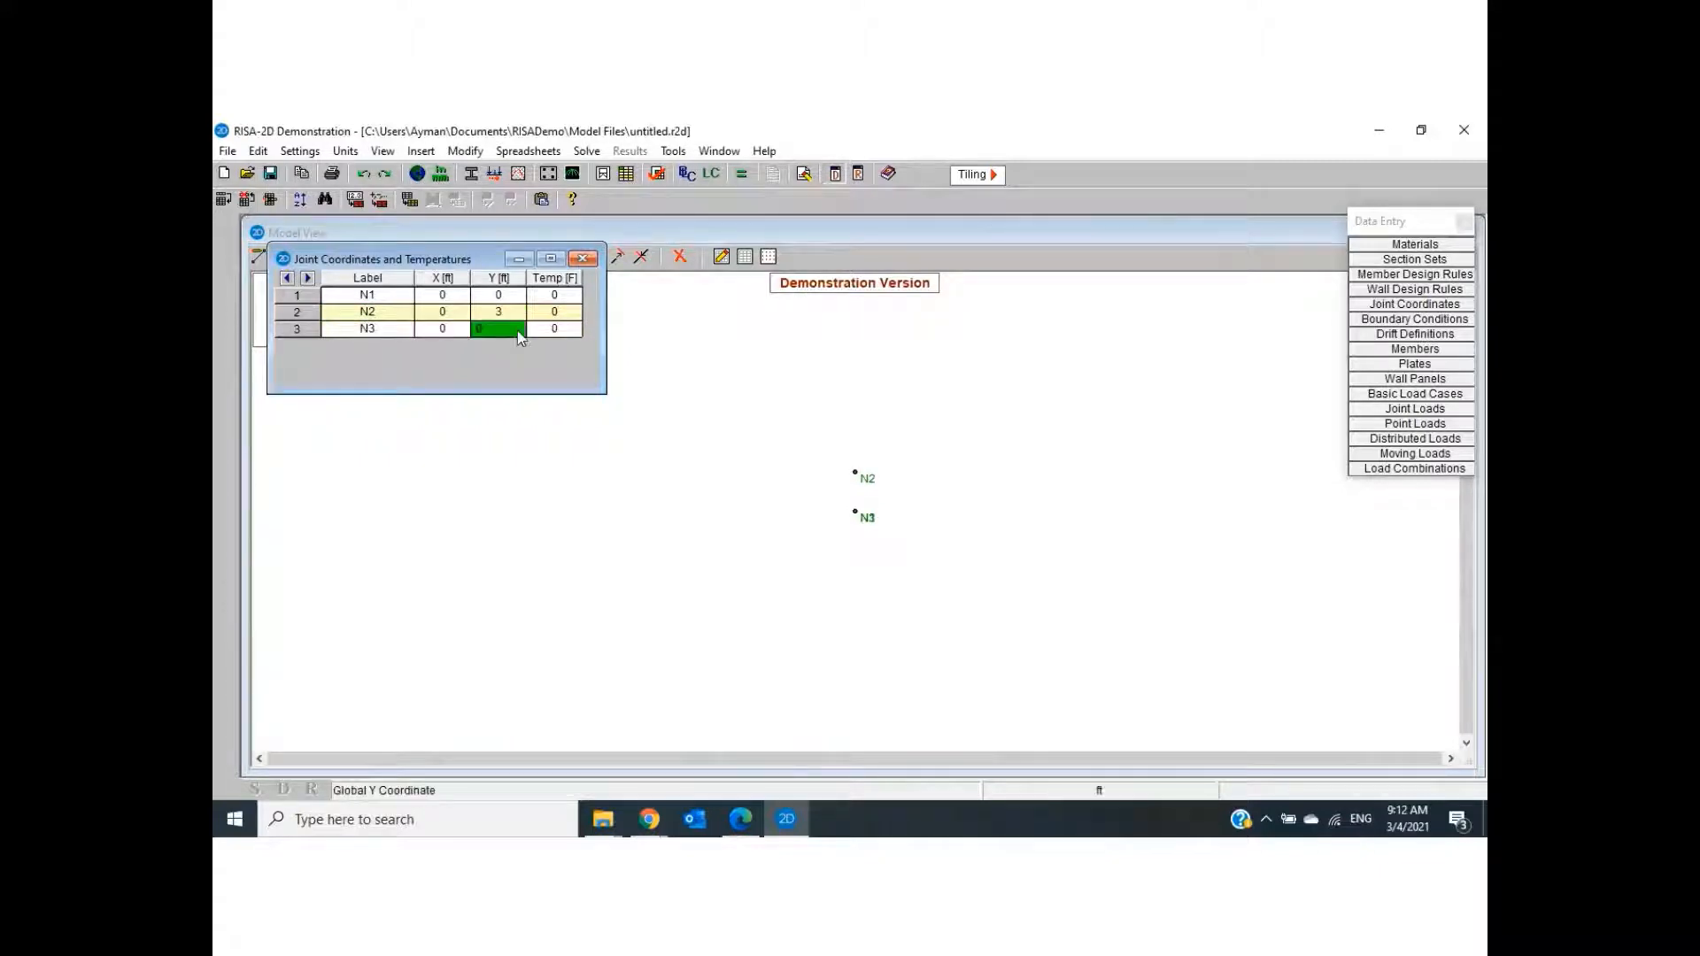
{"action": "type", "text": "6"}
{"action": "key", "text": "Return"}
{"action": "left_click", "coordinate": [510, 347]}
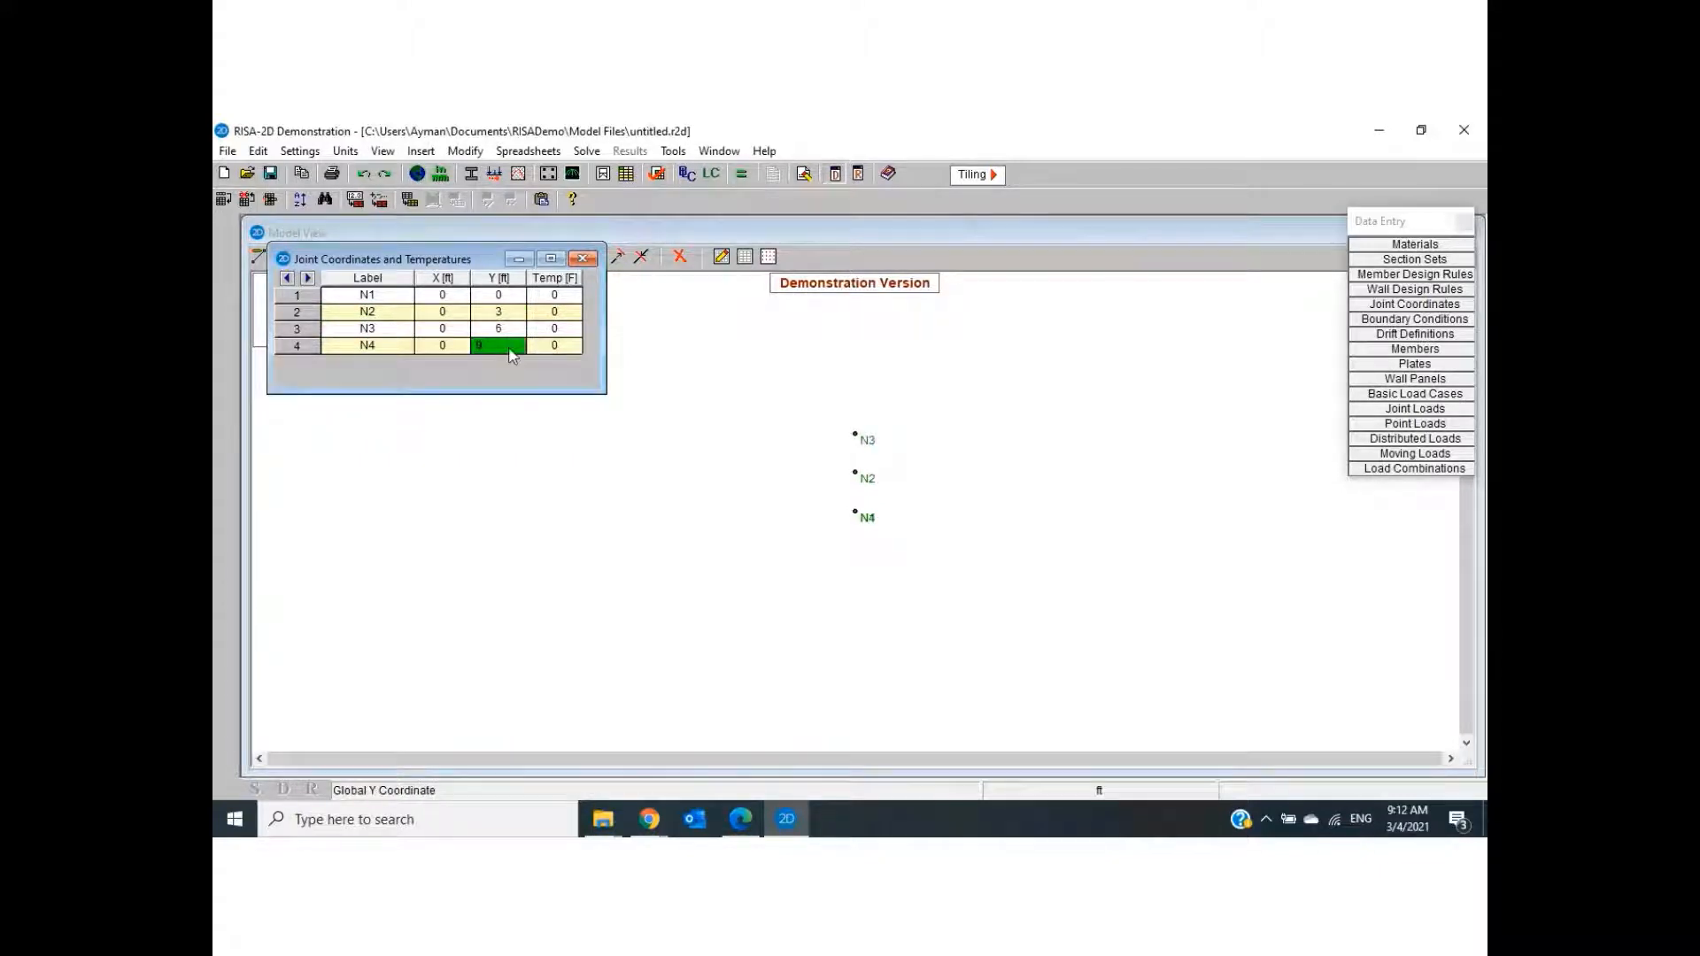
{"action": "key", "text": "Return"}
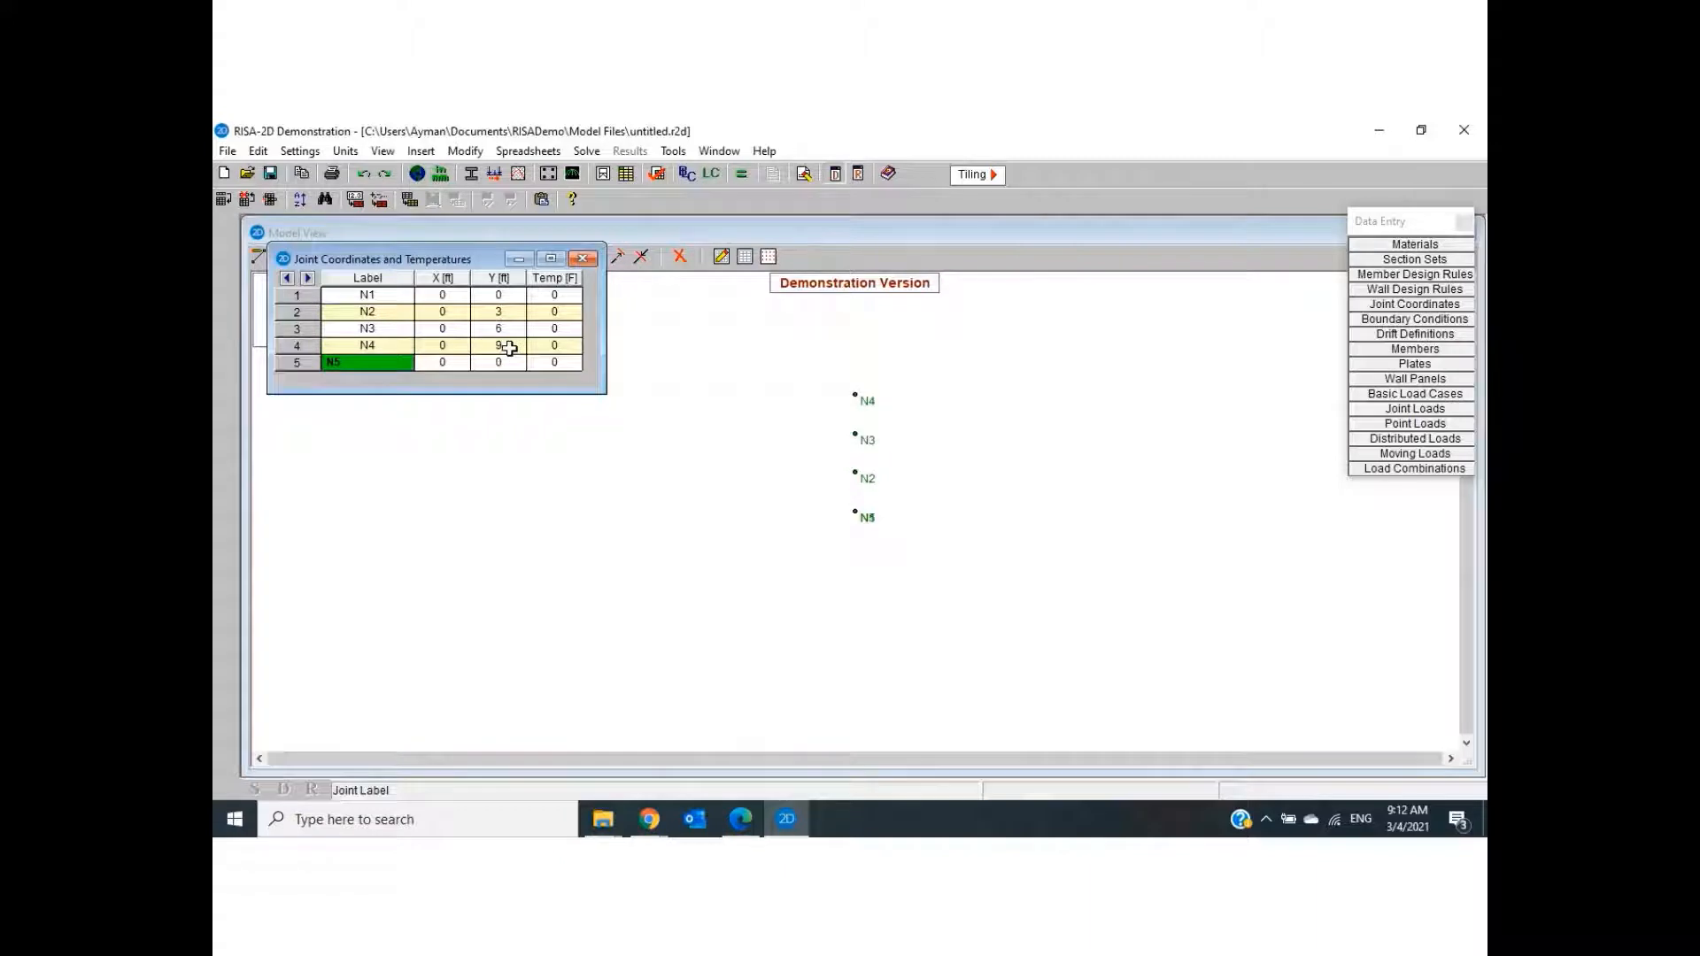
Place joint N5 at X 6 ft, Y 9 ft and close the joint coordinates spreadsheet
{"action": "left_click", "coordinate": [449, 362]}
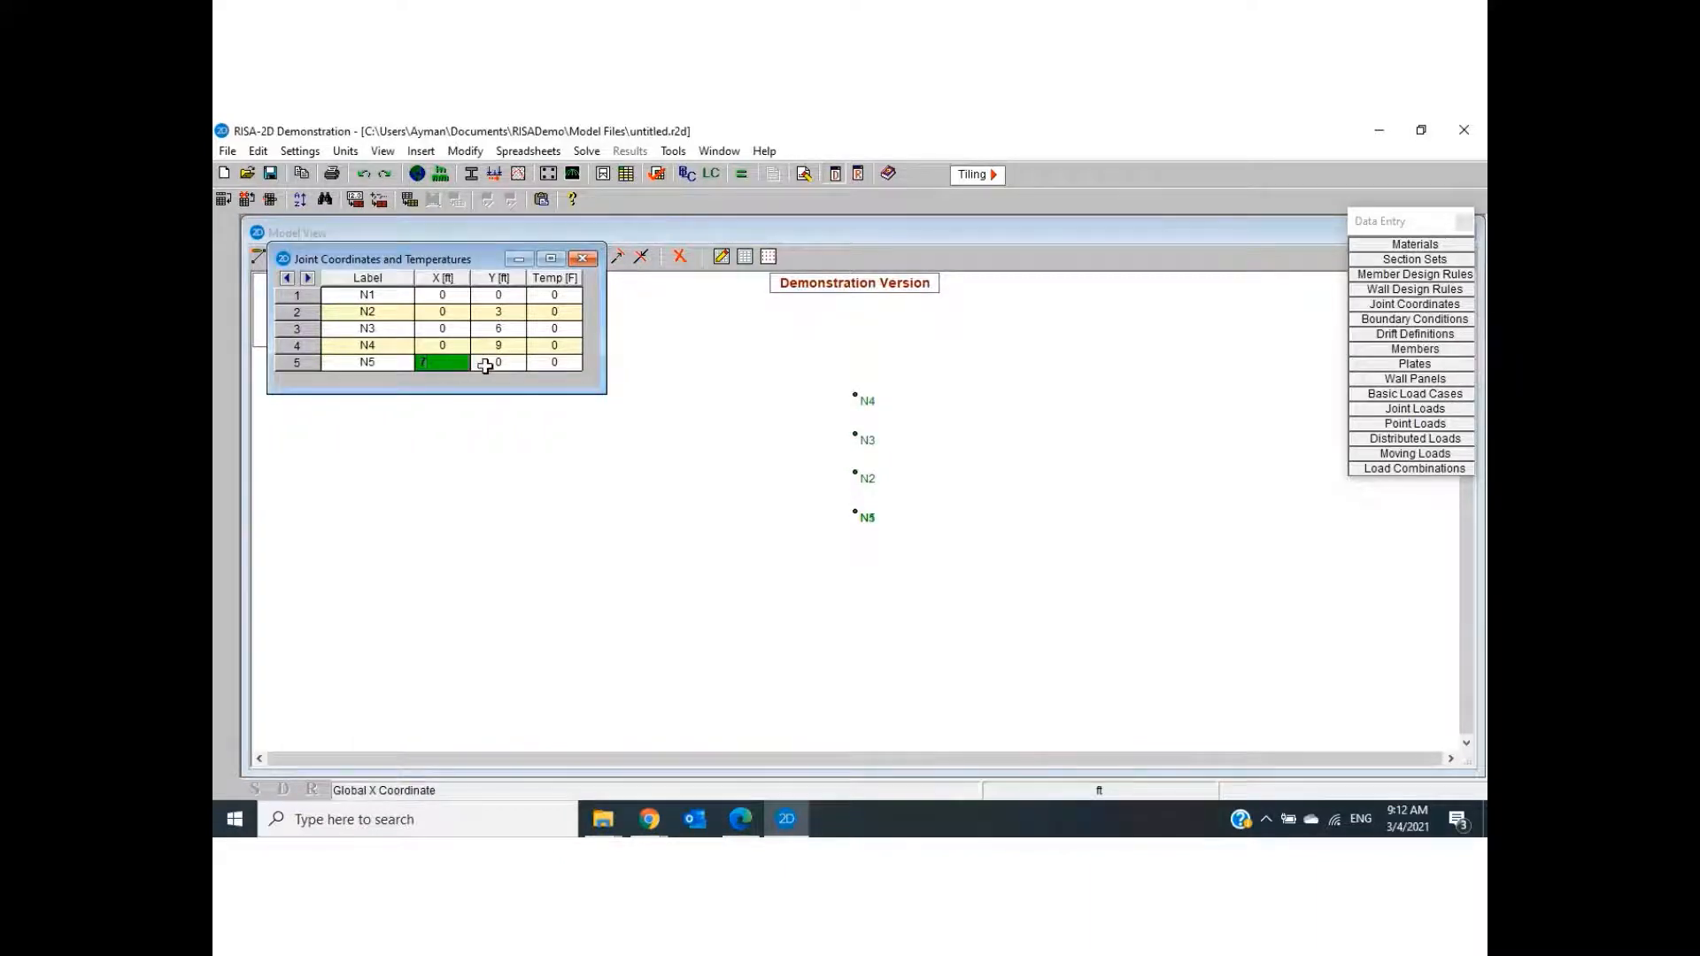
{"action": "type", "text": "6"}
{"action": "left_click", "coordinate": [522, 362]}
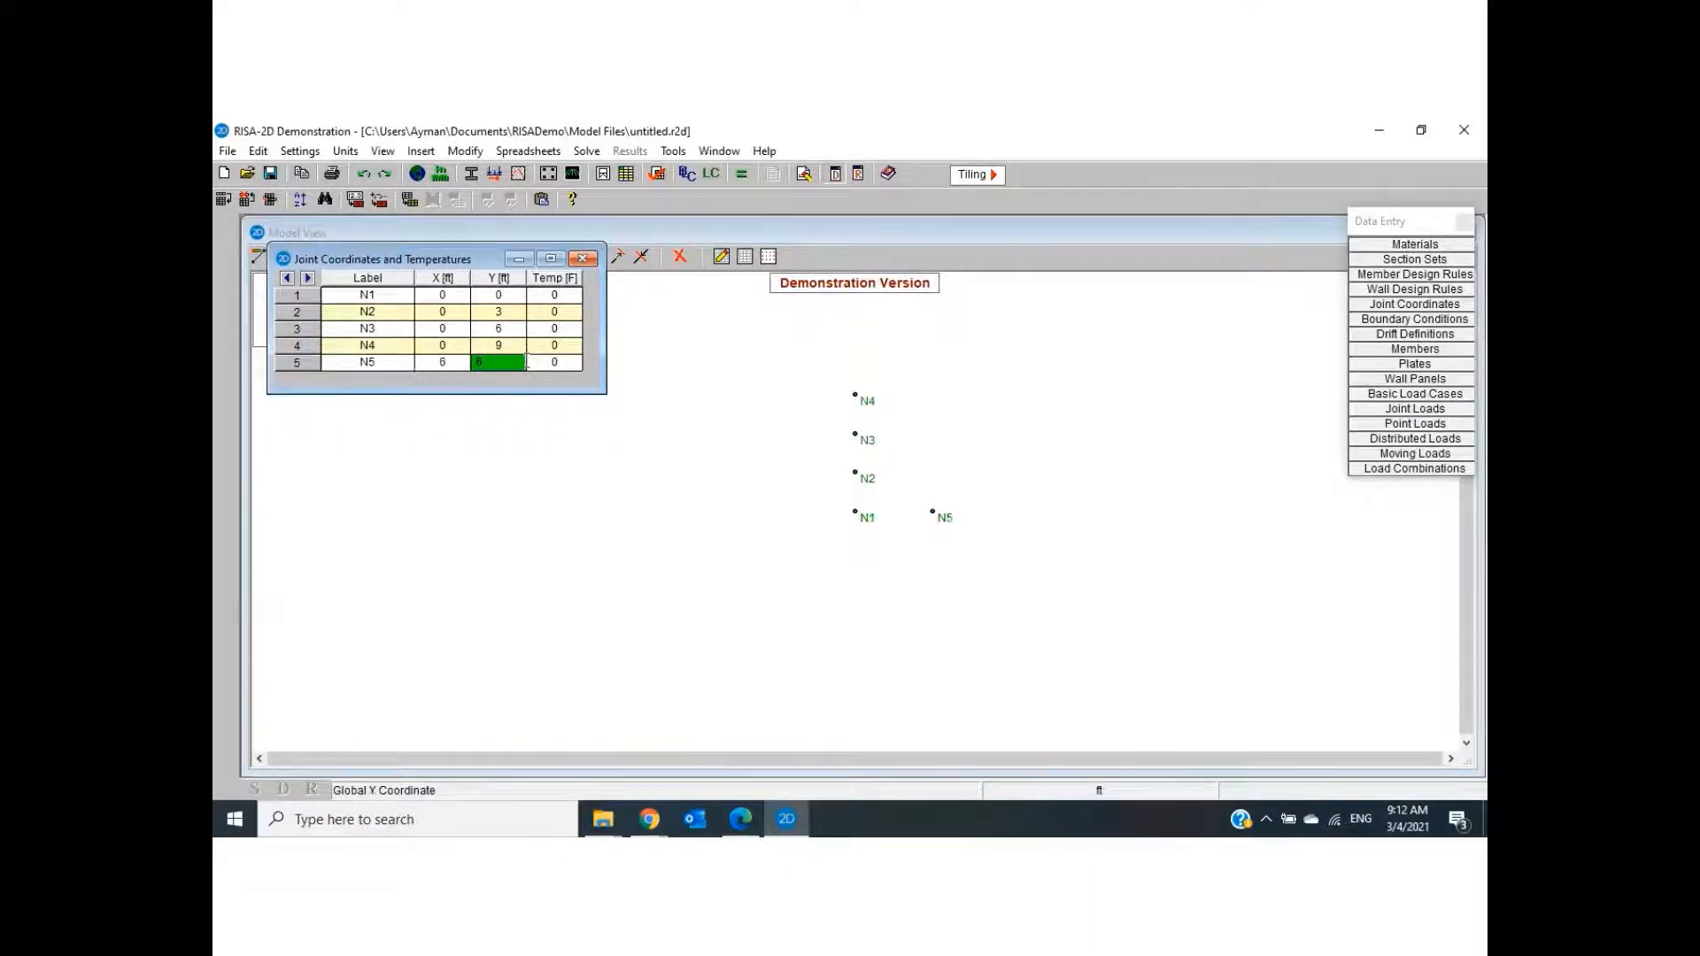
{"action": "type", "text": "9"}
{"action": "left_click", "coordinate": [531, 329]}
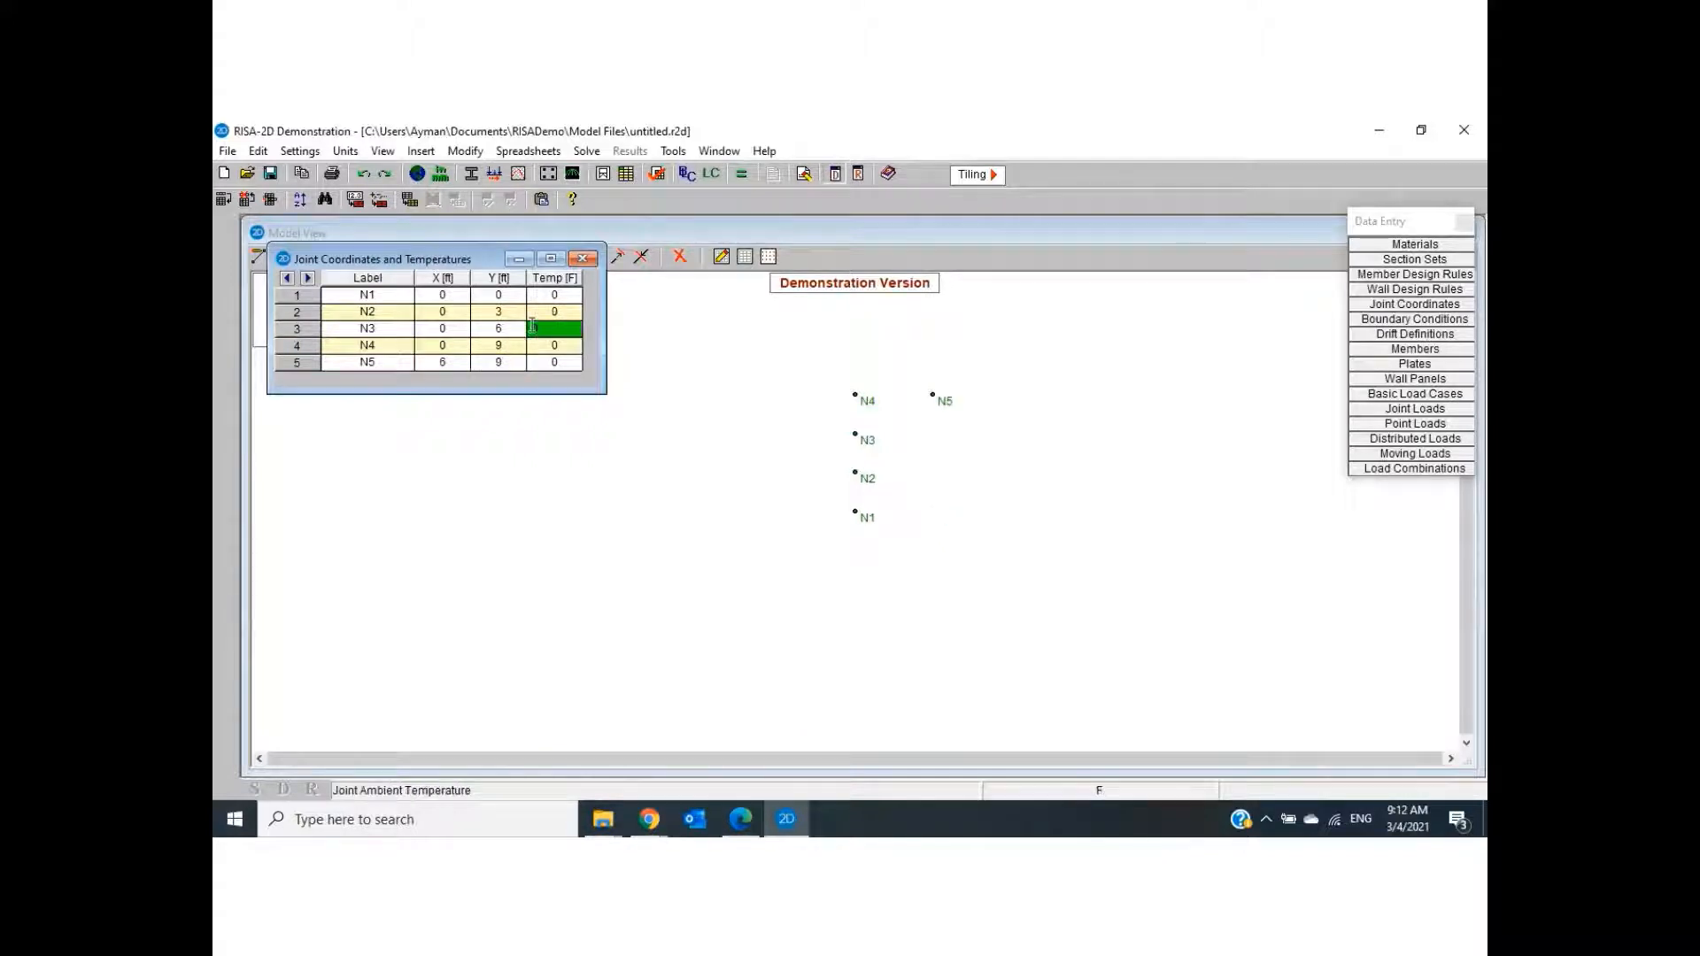
{"action": "left_click", "coordinate": [581, 259]}
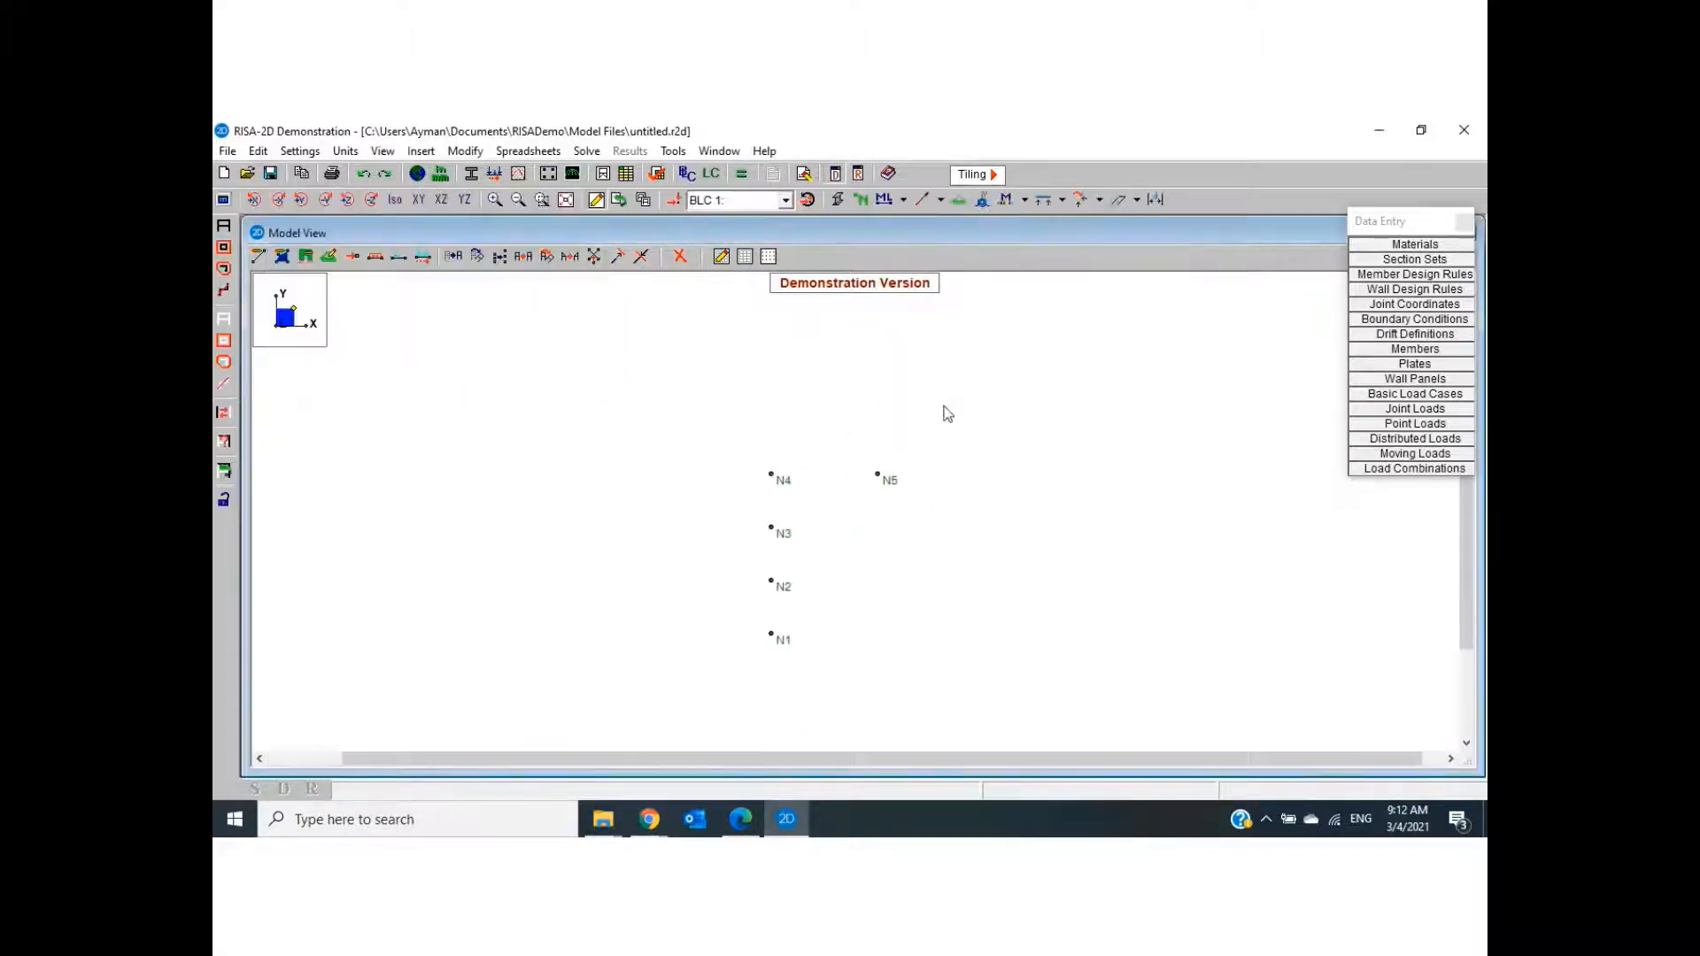
{"action": "scroll", "coordinate": [859, 569], "scroll_direction": "up", "scroll_amount": 2}
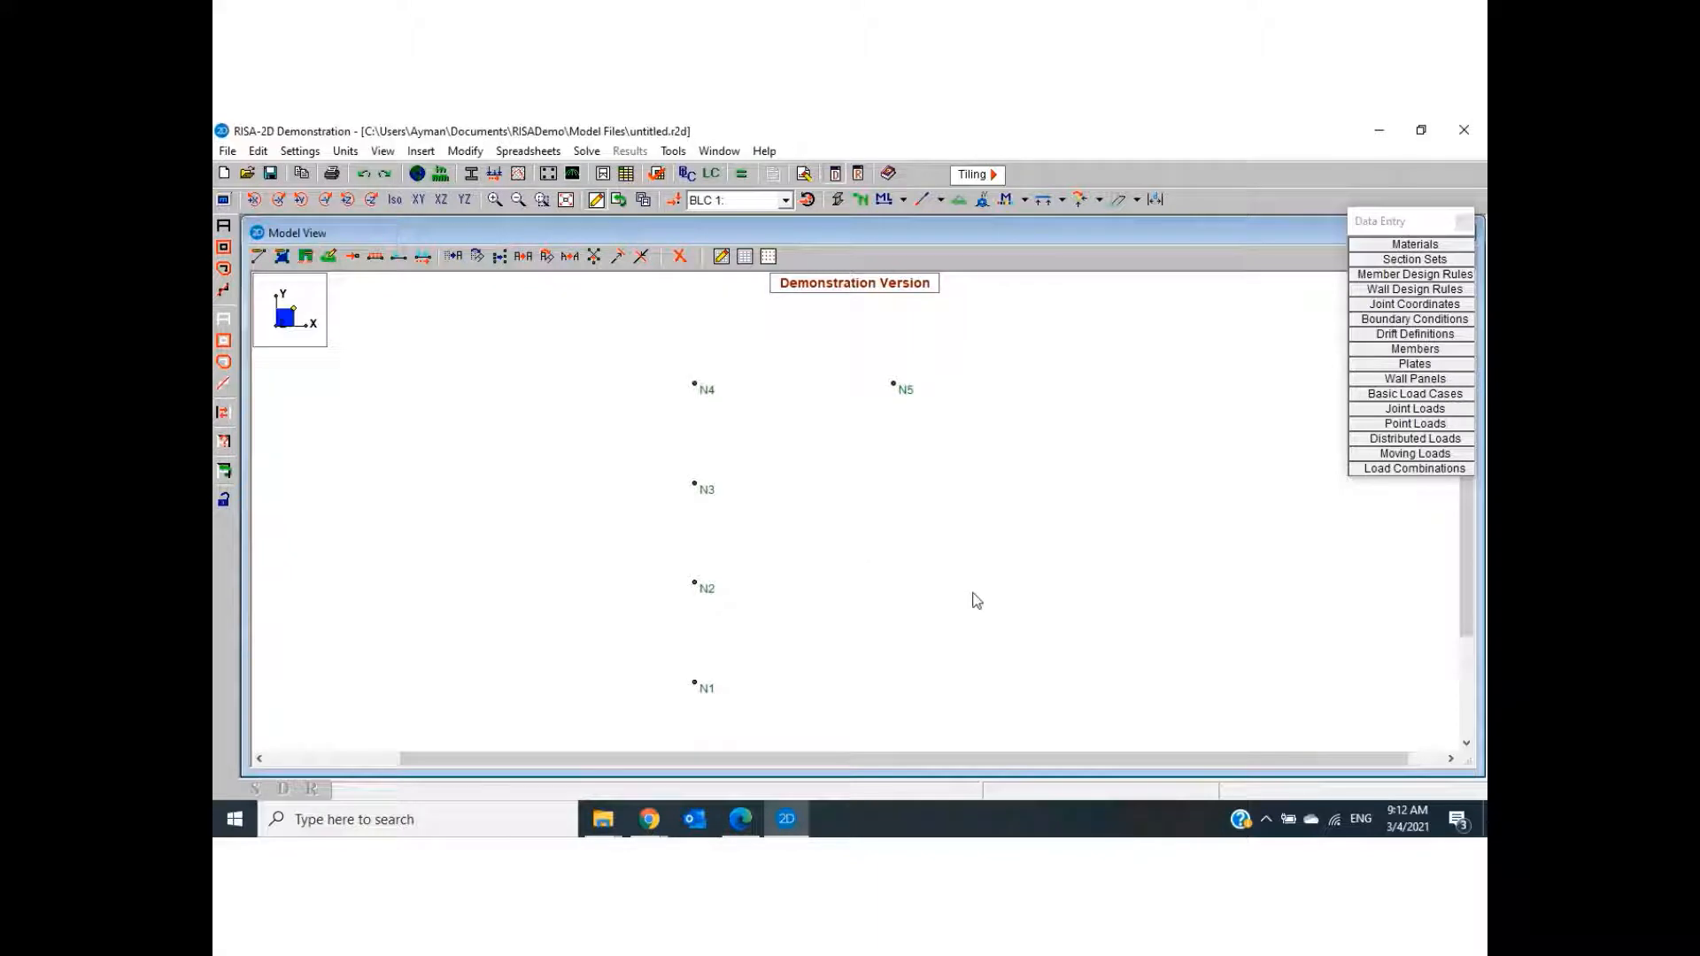
Switch to the RISA Spring-2021 PDF in the browser, underline the Insert–Joint instruction, and tick the joint table and joint plot
{"action": "left_click", "coordinate": [752, 814]}
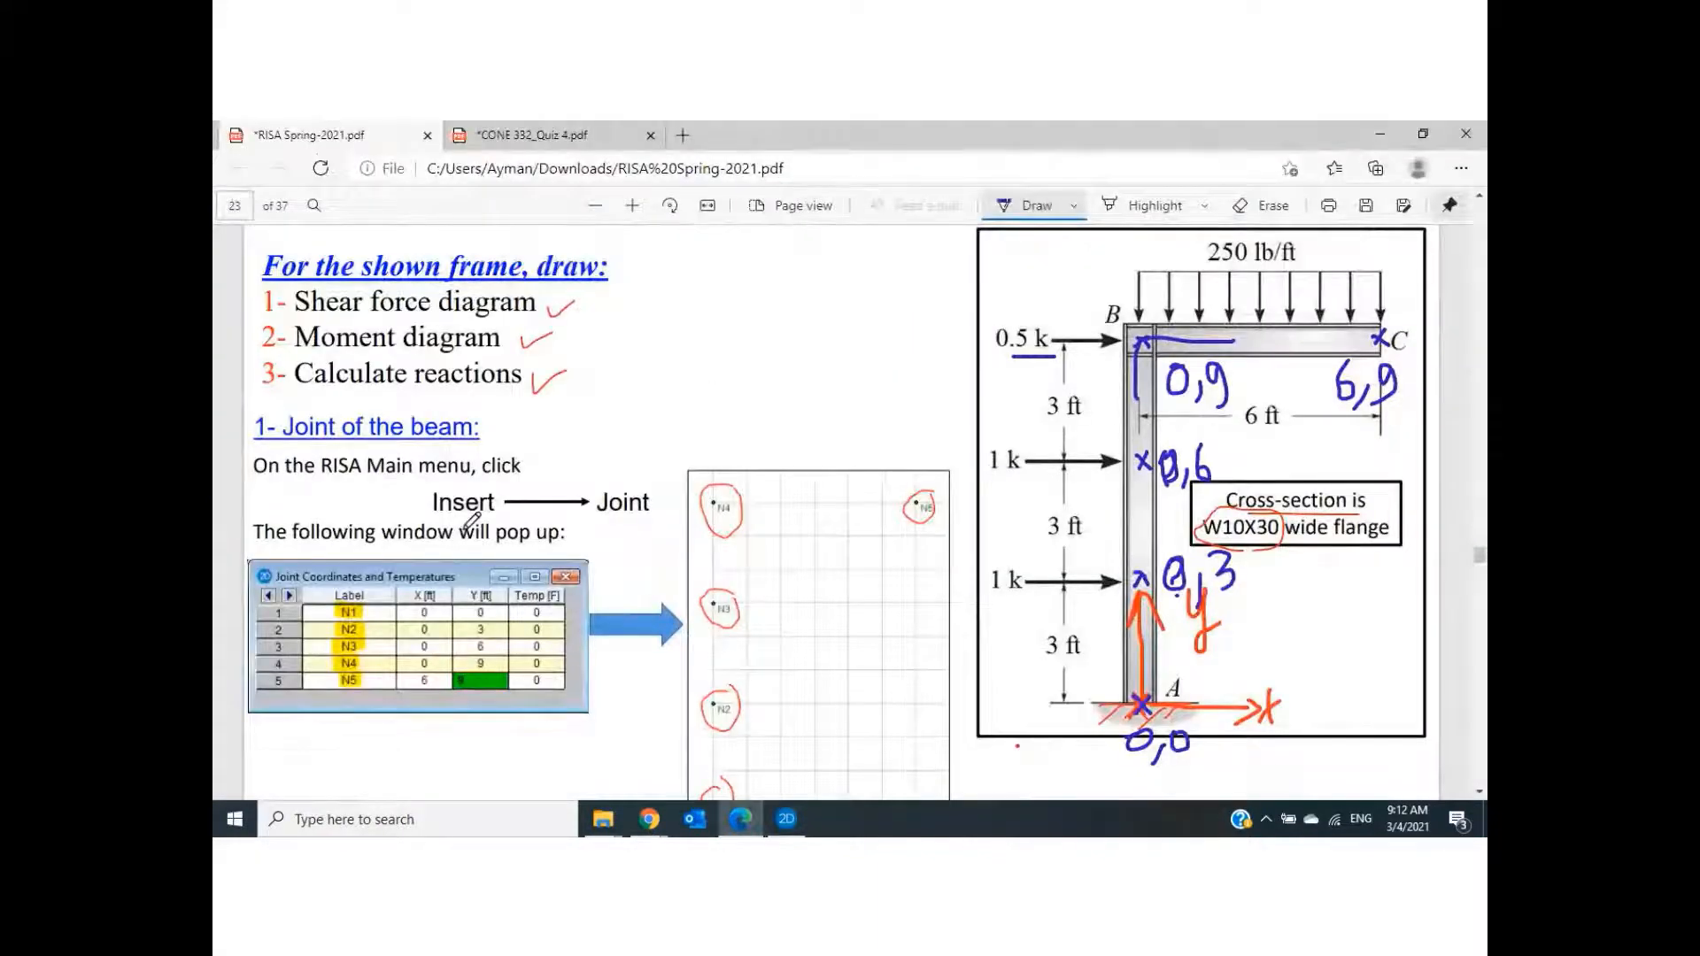
{"action": "left_click_drag", "start_coordinate": [436, 512], "coordinate": [661, 512]}
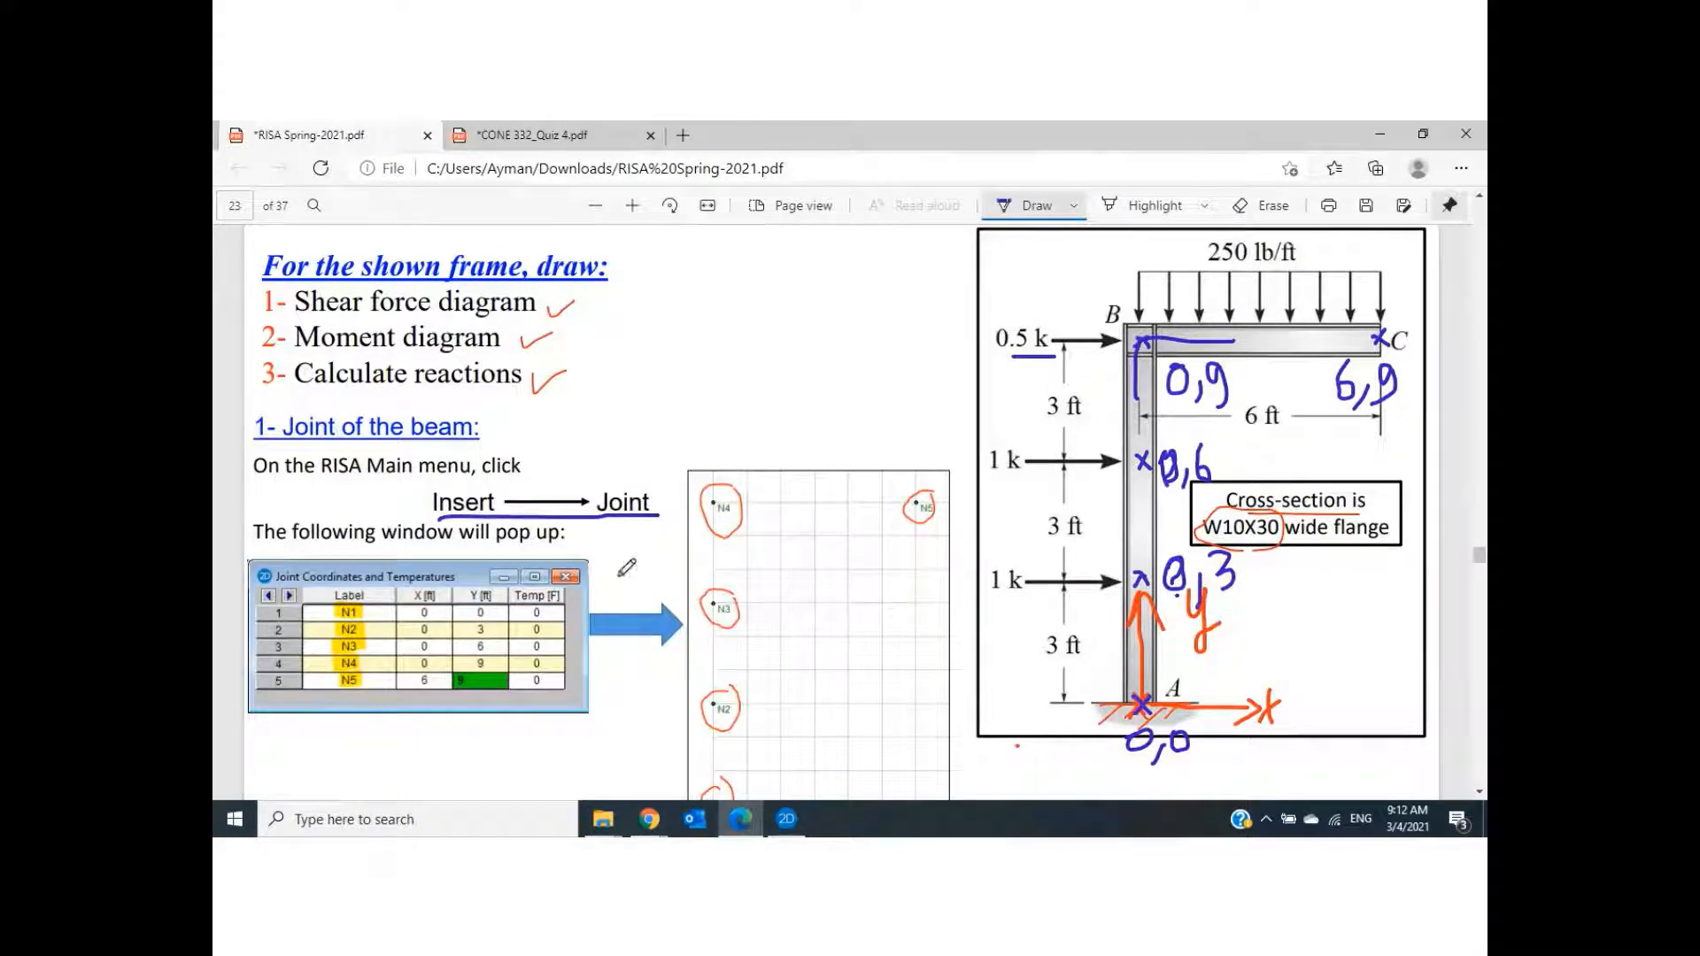
{"action": "mouse_move", "coordinate": [438, 709]}
{"action": "left_mouse_down"}
{"action": "mouse_move", "coordinate": [448, 726]}
{"action": "mouse_move", "coordinate": [523, 631]}
{"action": "left_mouse_up"}
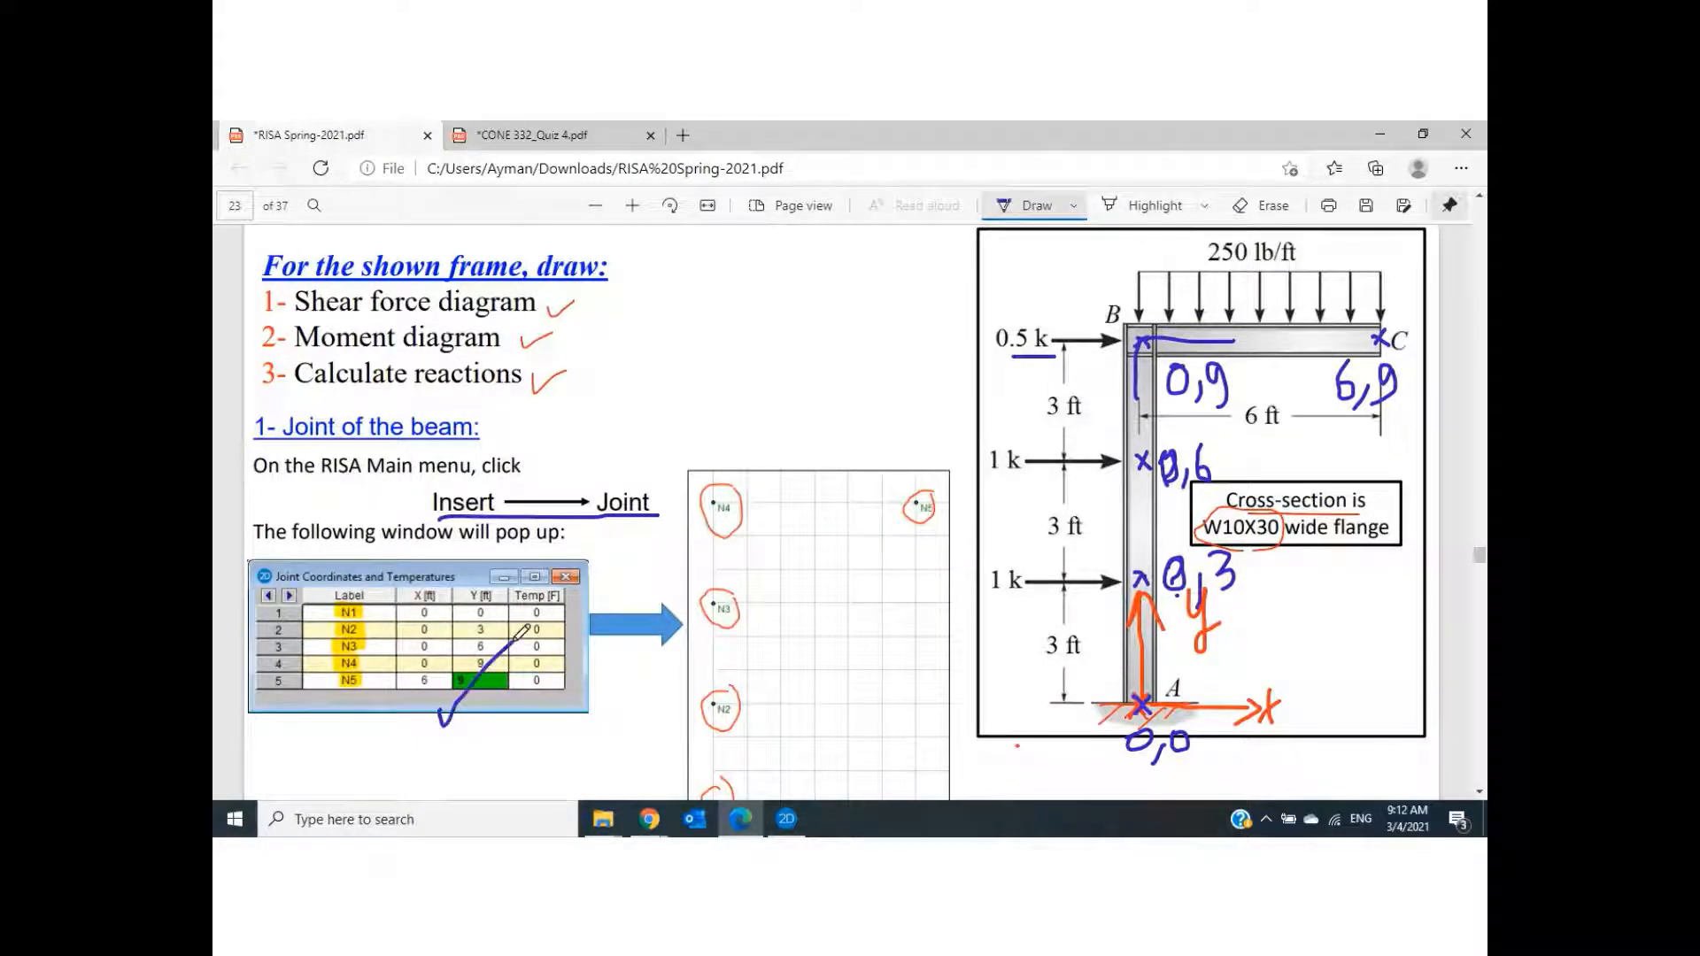
{"action": "scroll", "coordinate": [827, 584], "scroll_direction": "down", "scroll_amount": 2}
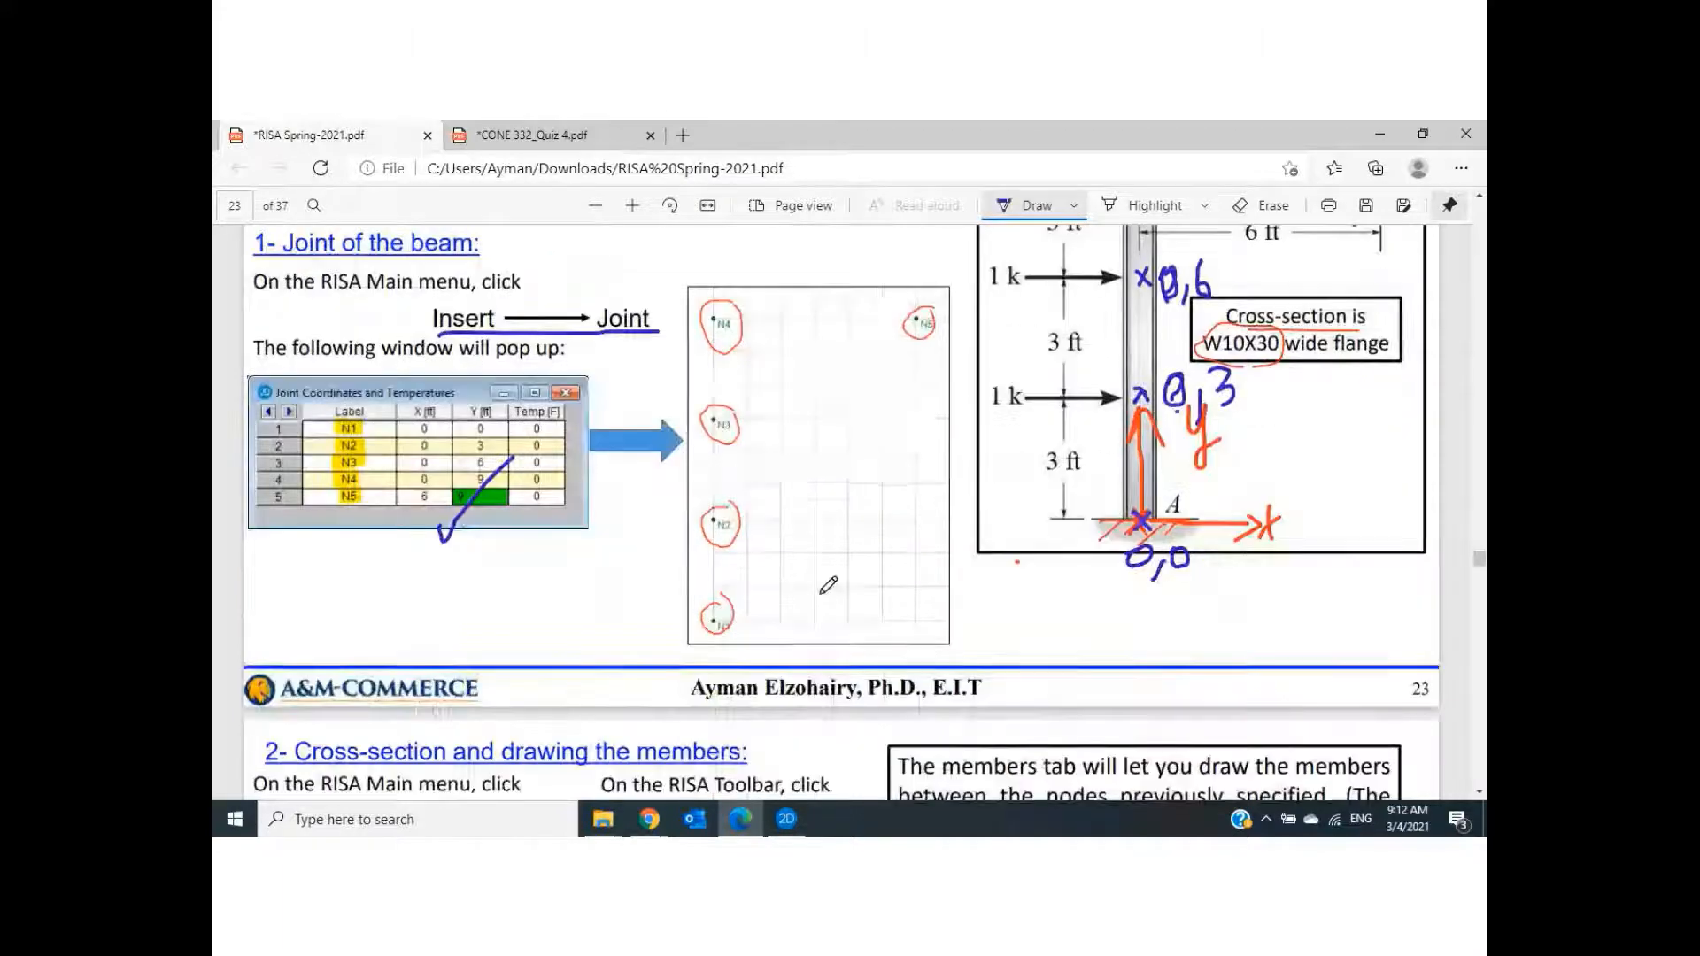
{"action": "mouse_move", "coordinate": [780, 542]}
{"action": "left_mouse_down"}
{"action": "mouse_move", "coordinate": [790, 570]}
{"action": "mouse_move", "coordinate": [897, 388]}
{"action": "left_mouse_up"}
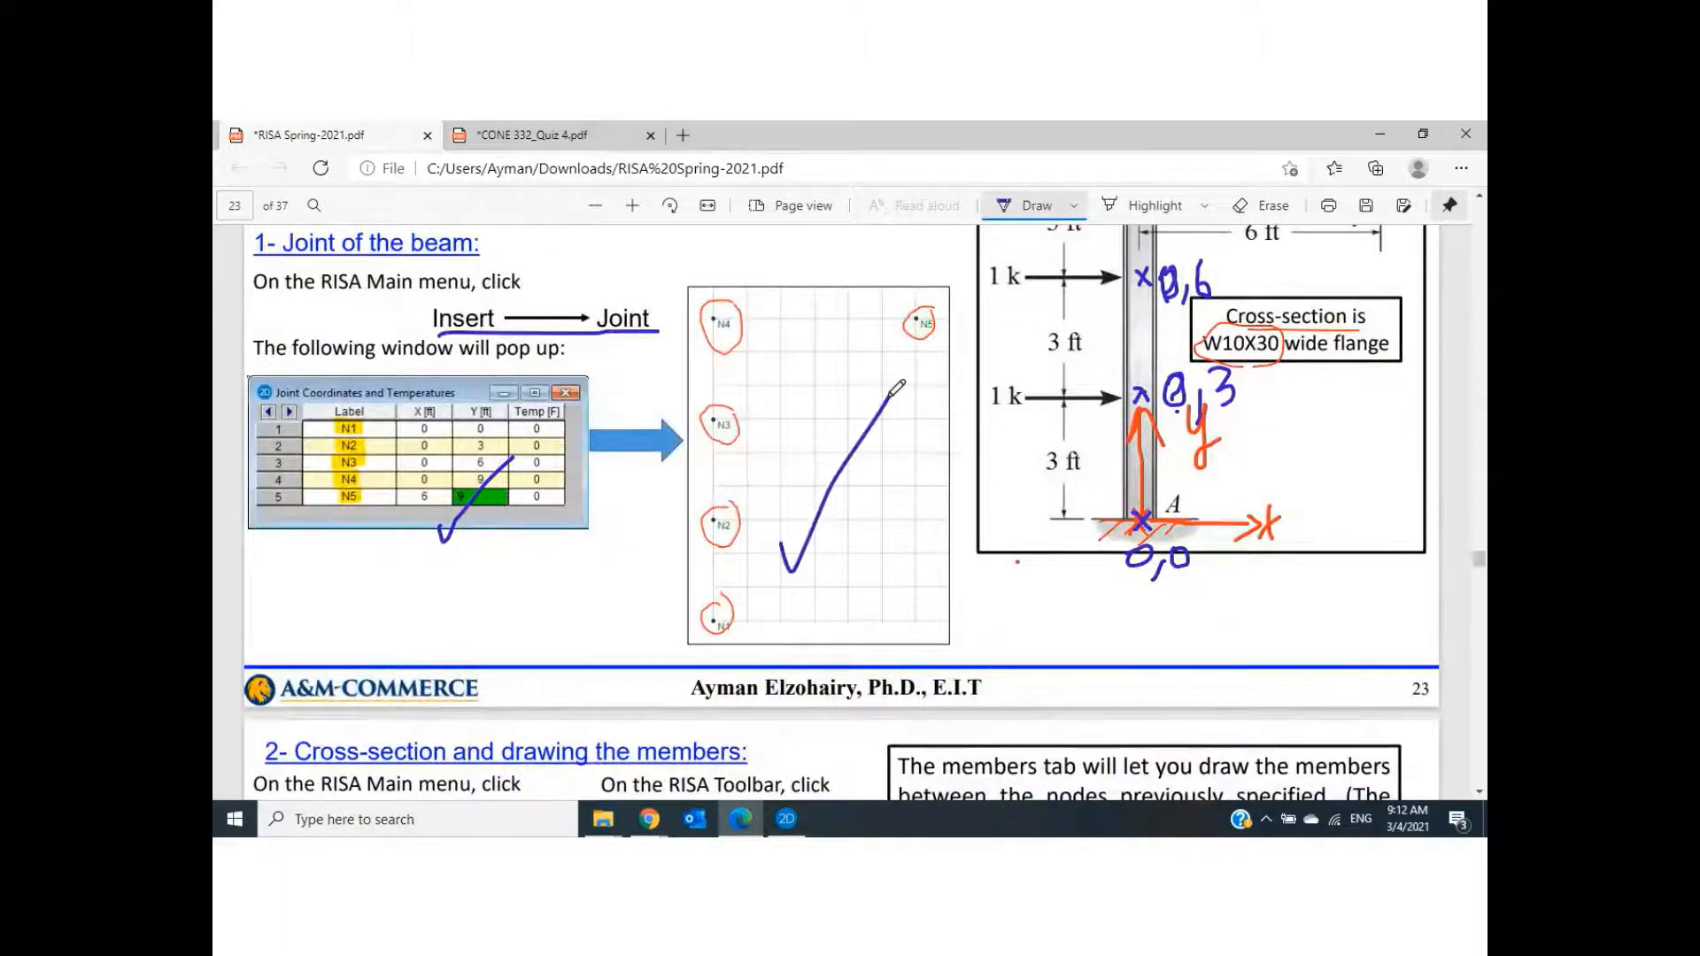
Underline Insert and Member in the notes' section on cross-section and drawing the members, and switch back to RISA-2D
{"action": "scroll", "coordinate": [896, 388], "scroll_direction": "down", "scroll_amount": 5}
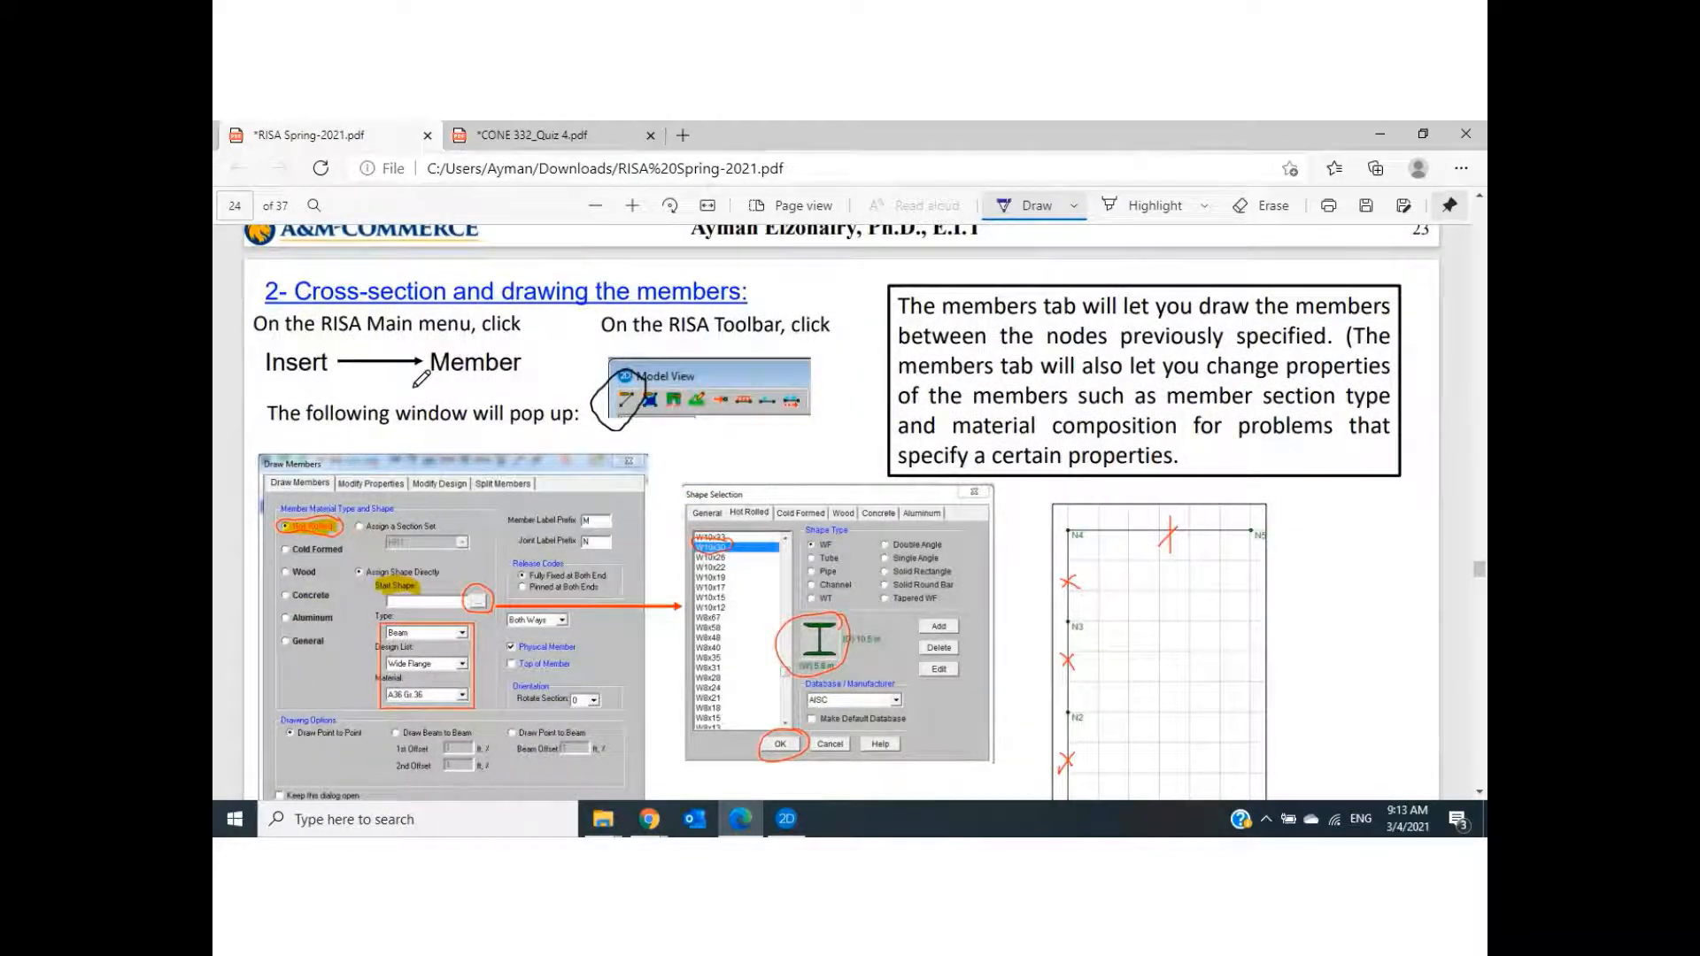
{"action": "left_click_drag", "start_coordinate": [258, 384], "coordinate": [330, 384]}
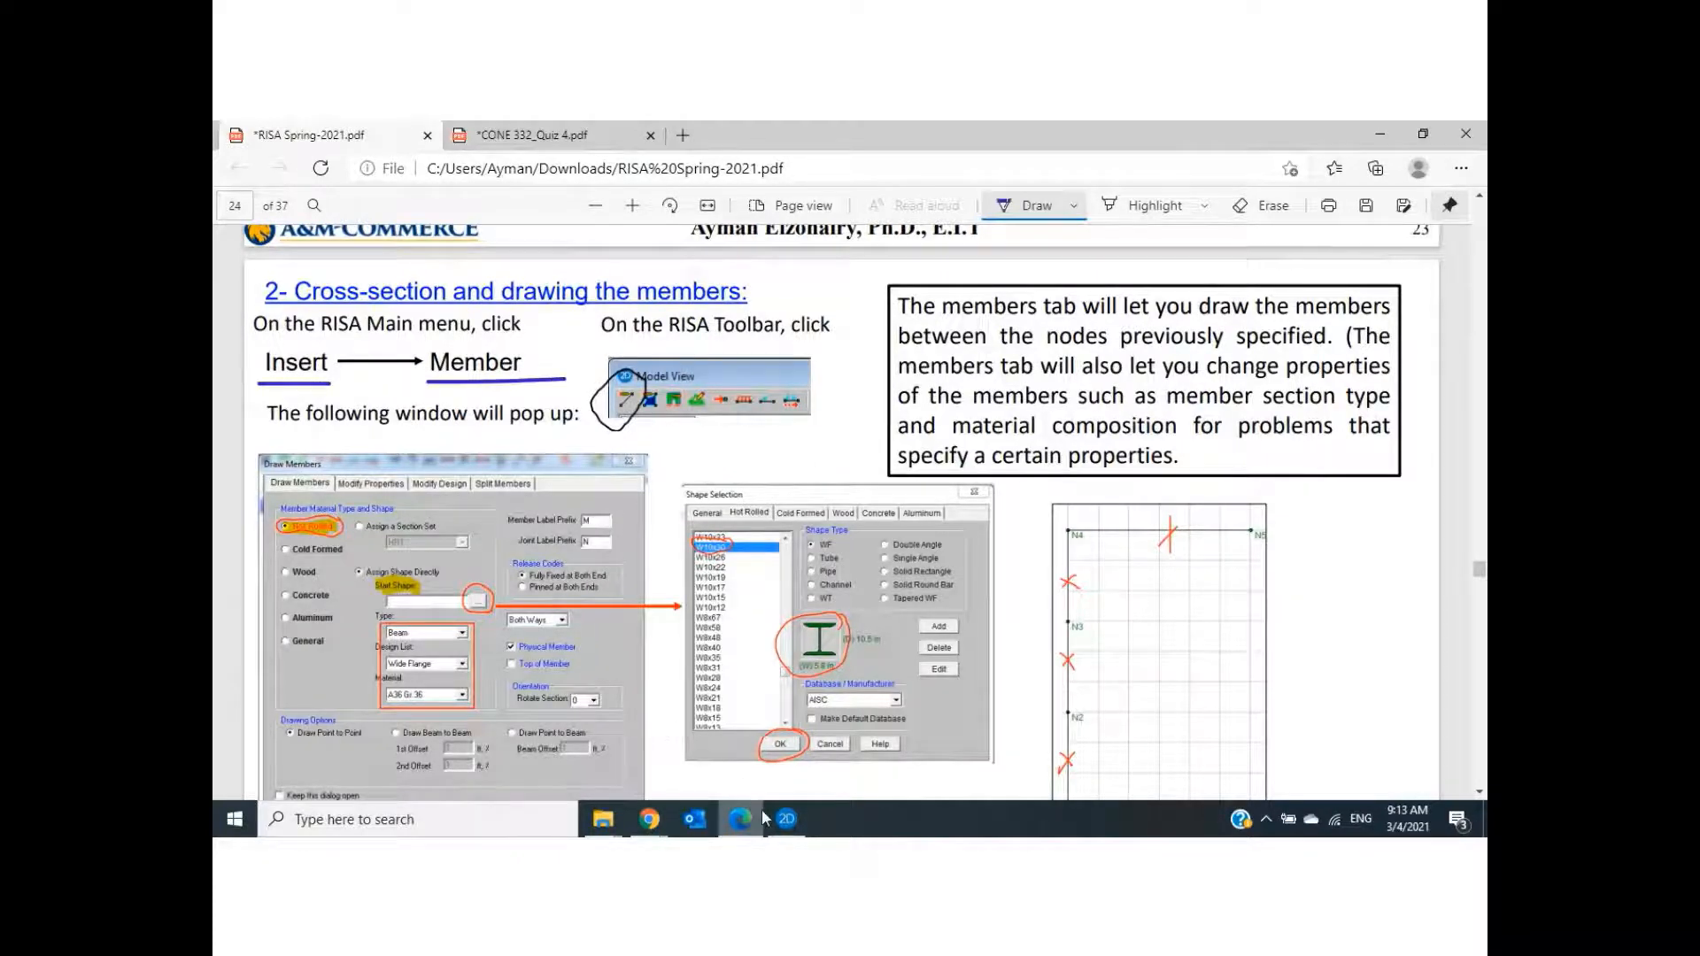
{"action": "left_click", "coordinate": [788, 821]}
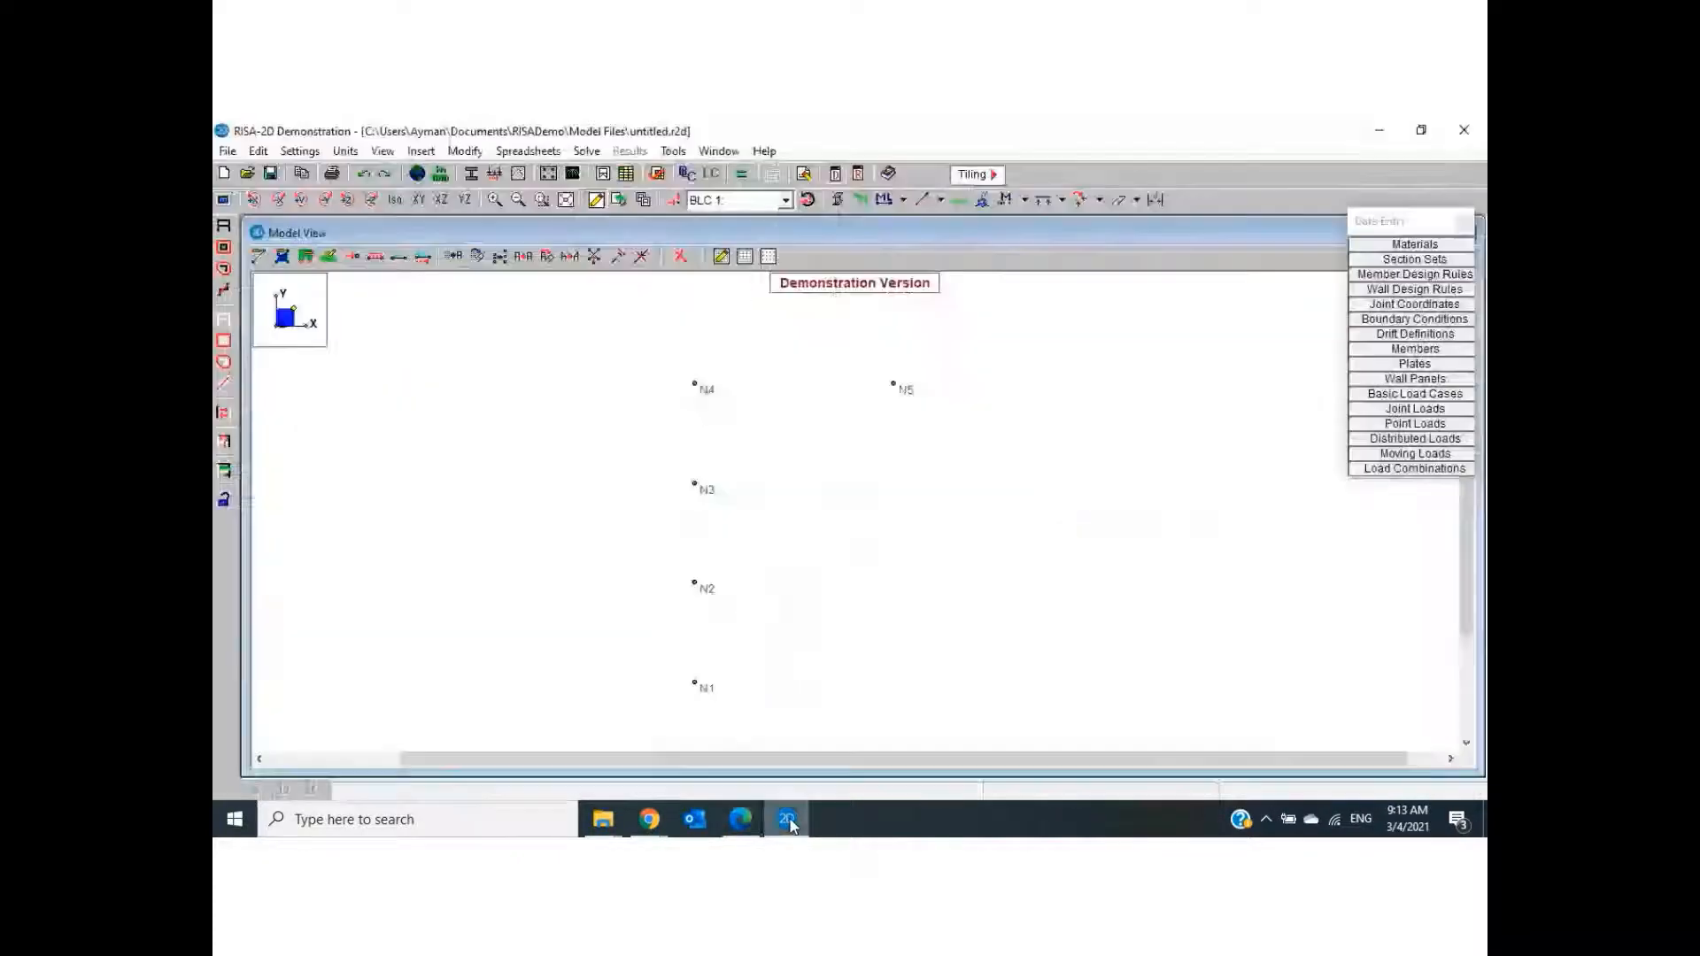
{"action": "left_click", "coordinate": [419, 155]}
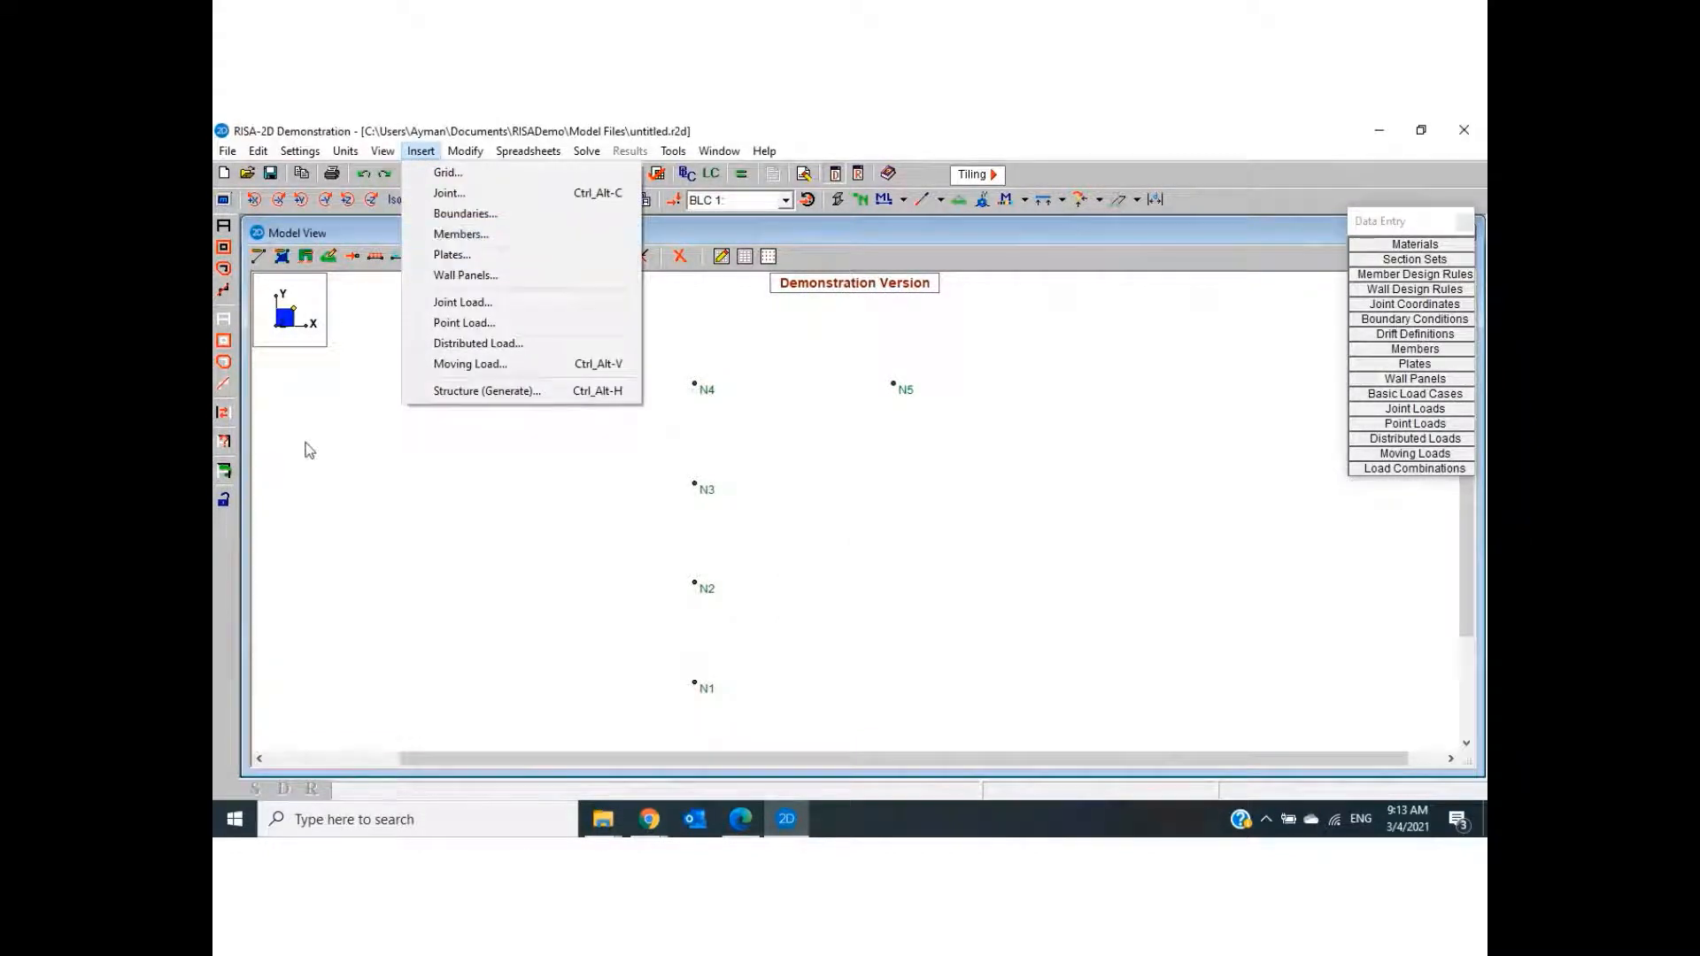
{"action": "left_click", "coordinate": [364, 460]}
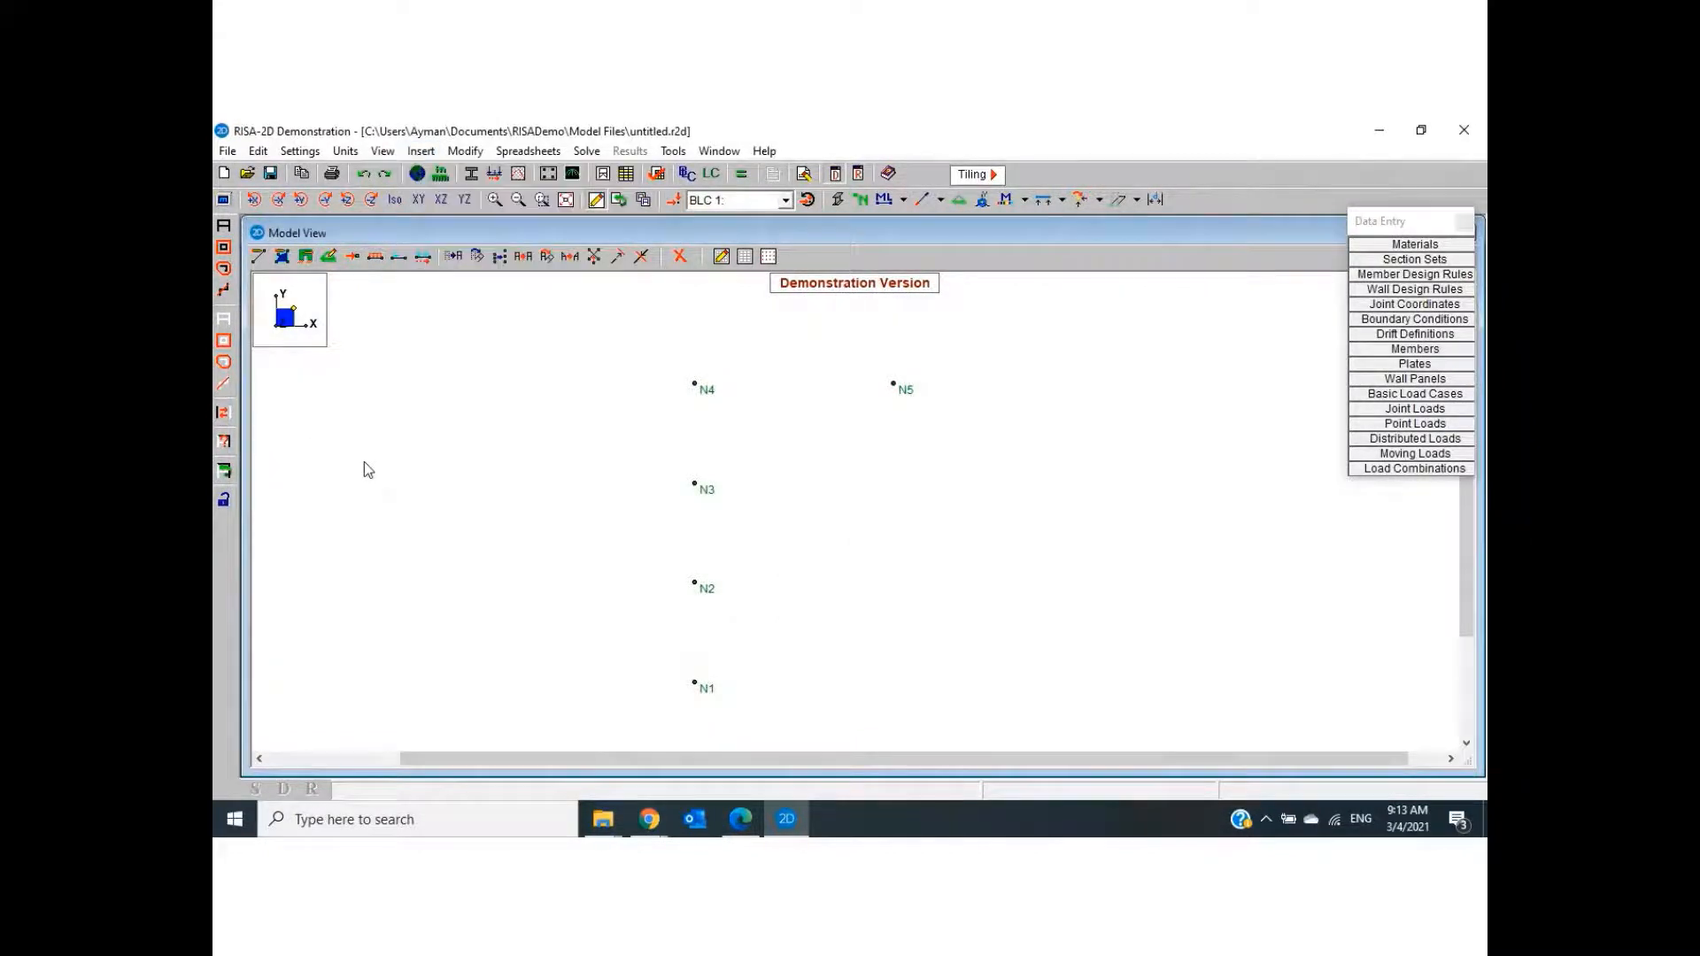
{"action": "left_click", "coordinate": [257, 265]}
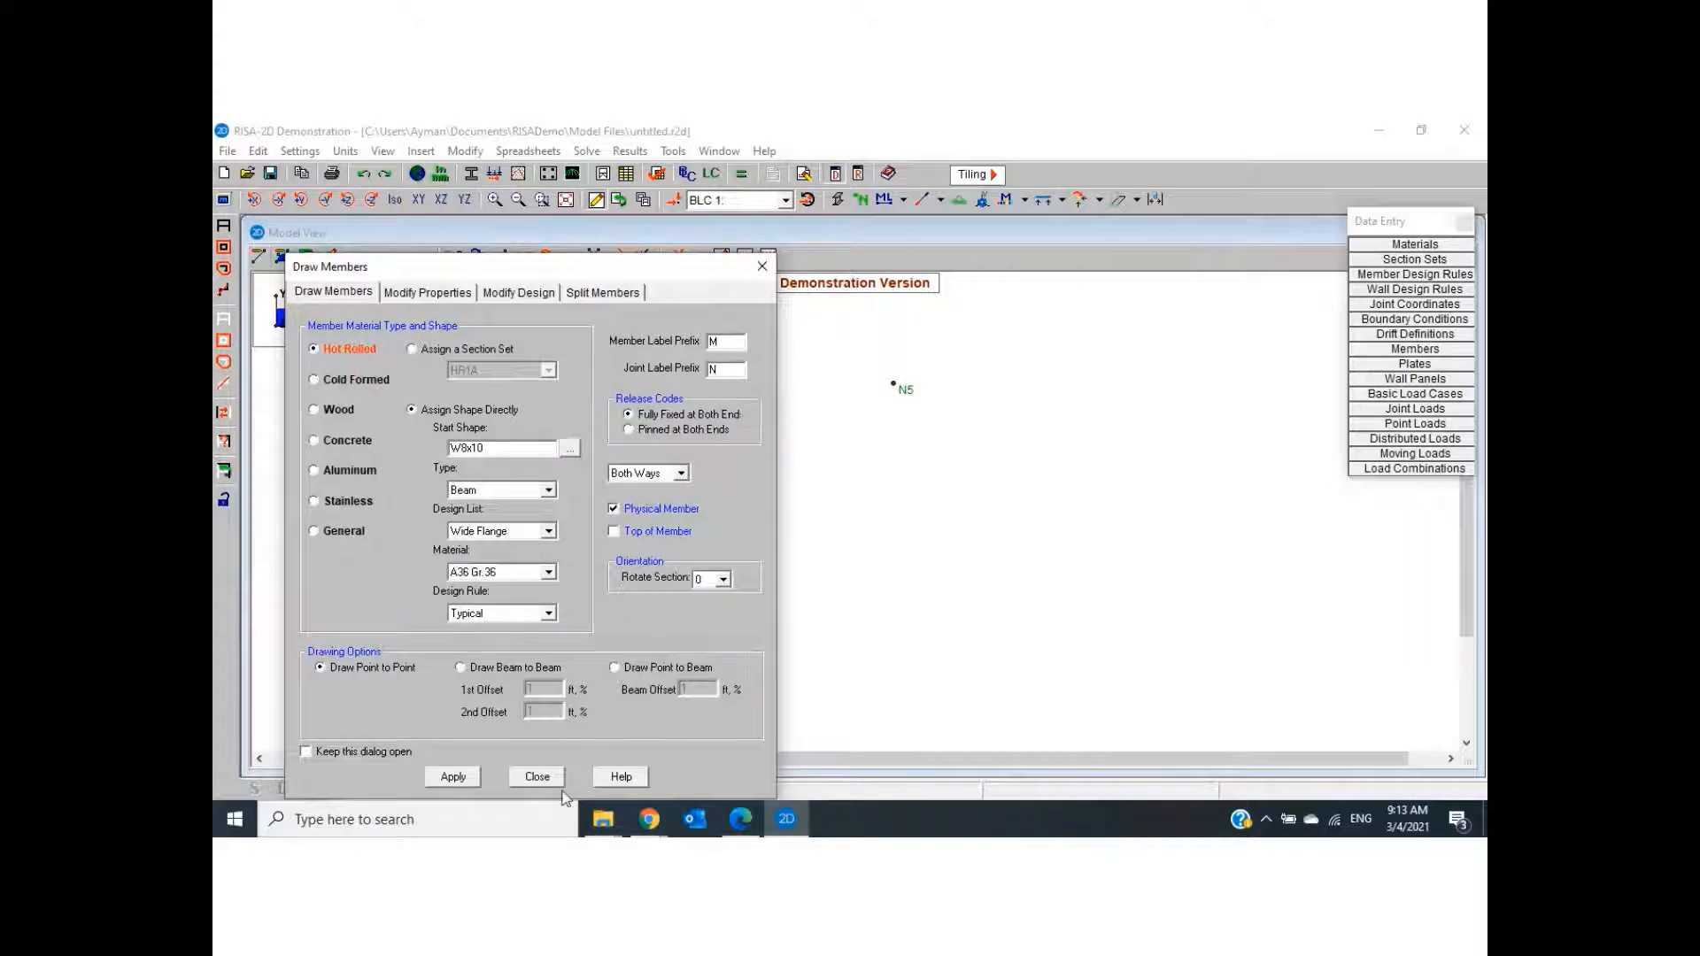
{"action": "left_click", "coordinate": [536, 776]}
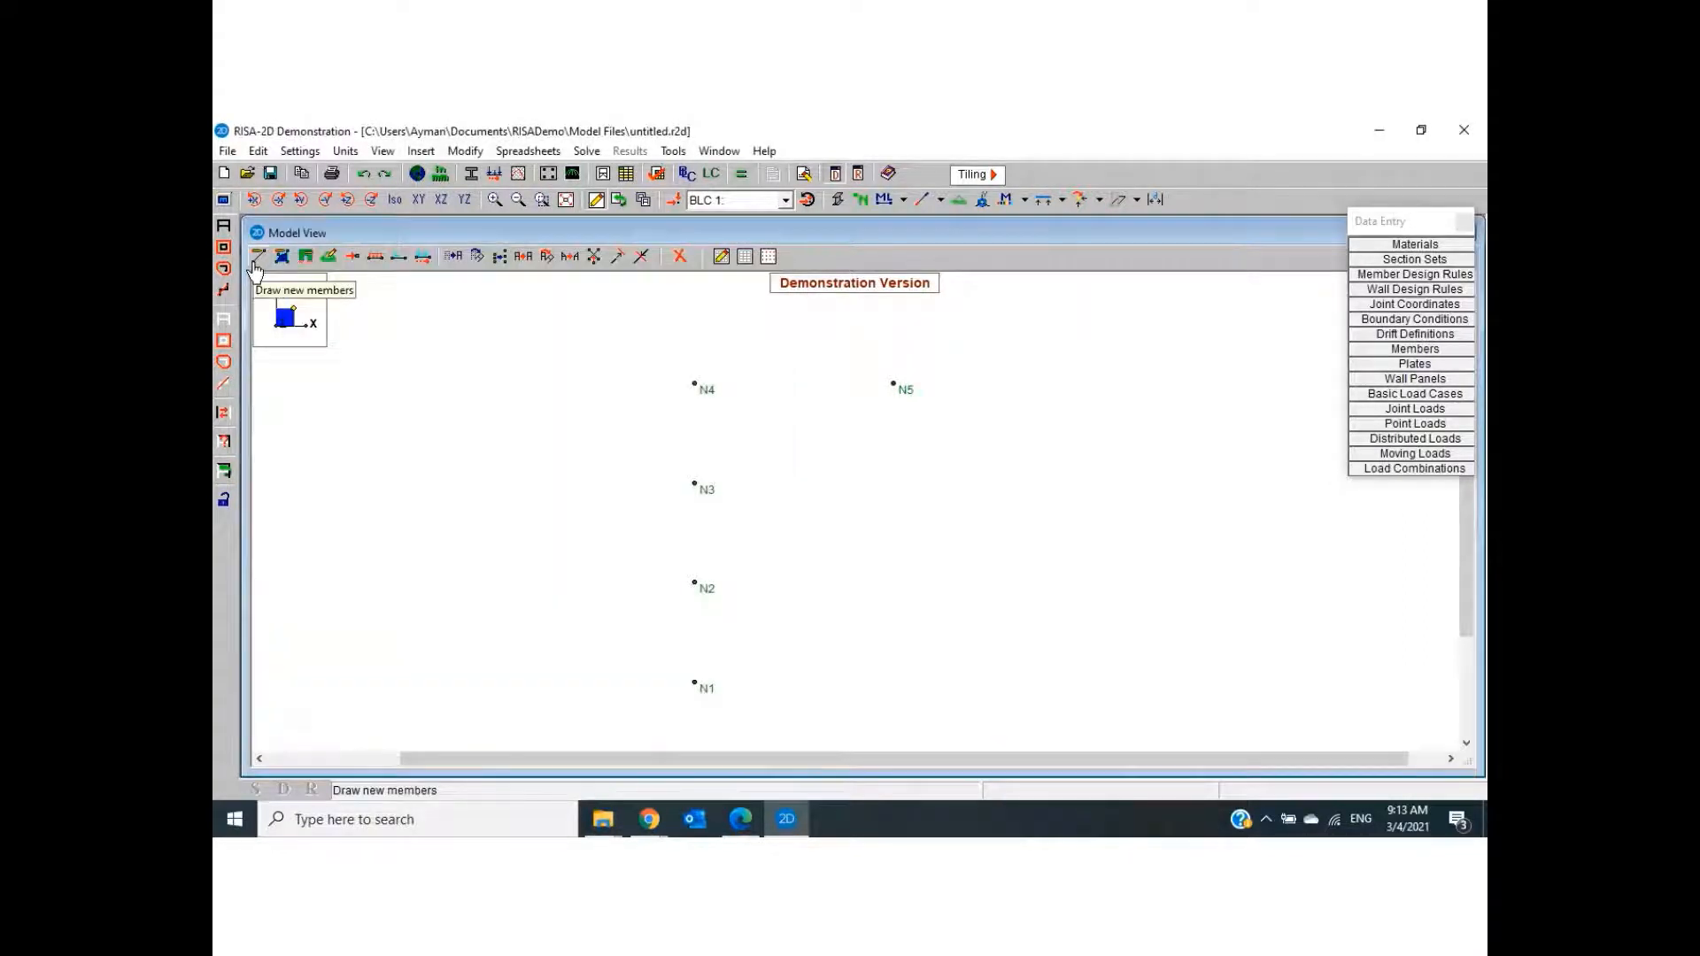
Assign the hot-rolled W10X30 wide-flange shape as the start shape for drawing members, checking the required cross-section in the PDF notes
{"action": "left_click", "coordinate": [420, 151]}
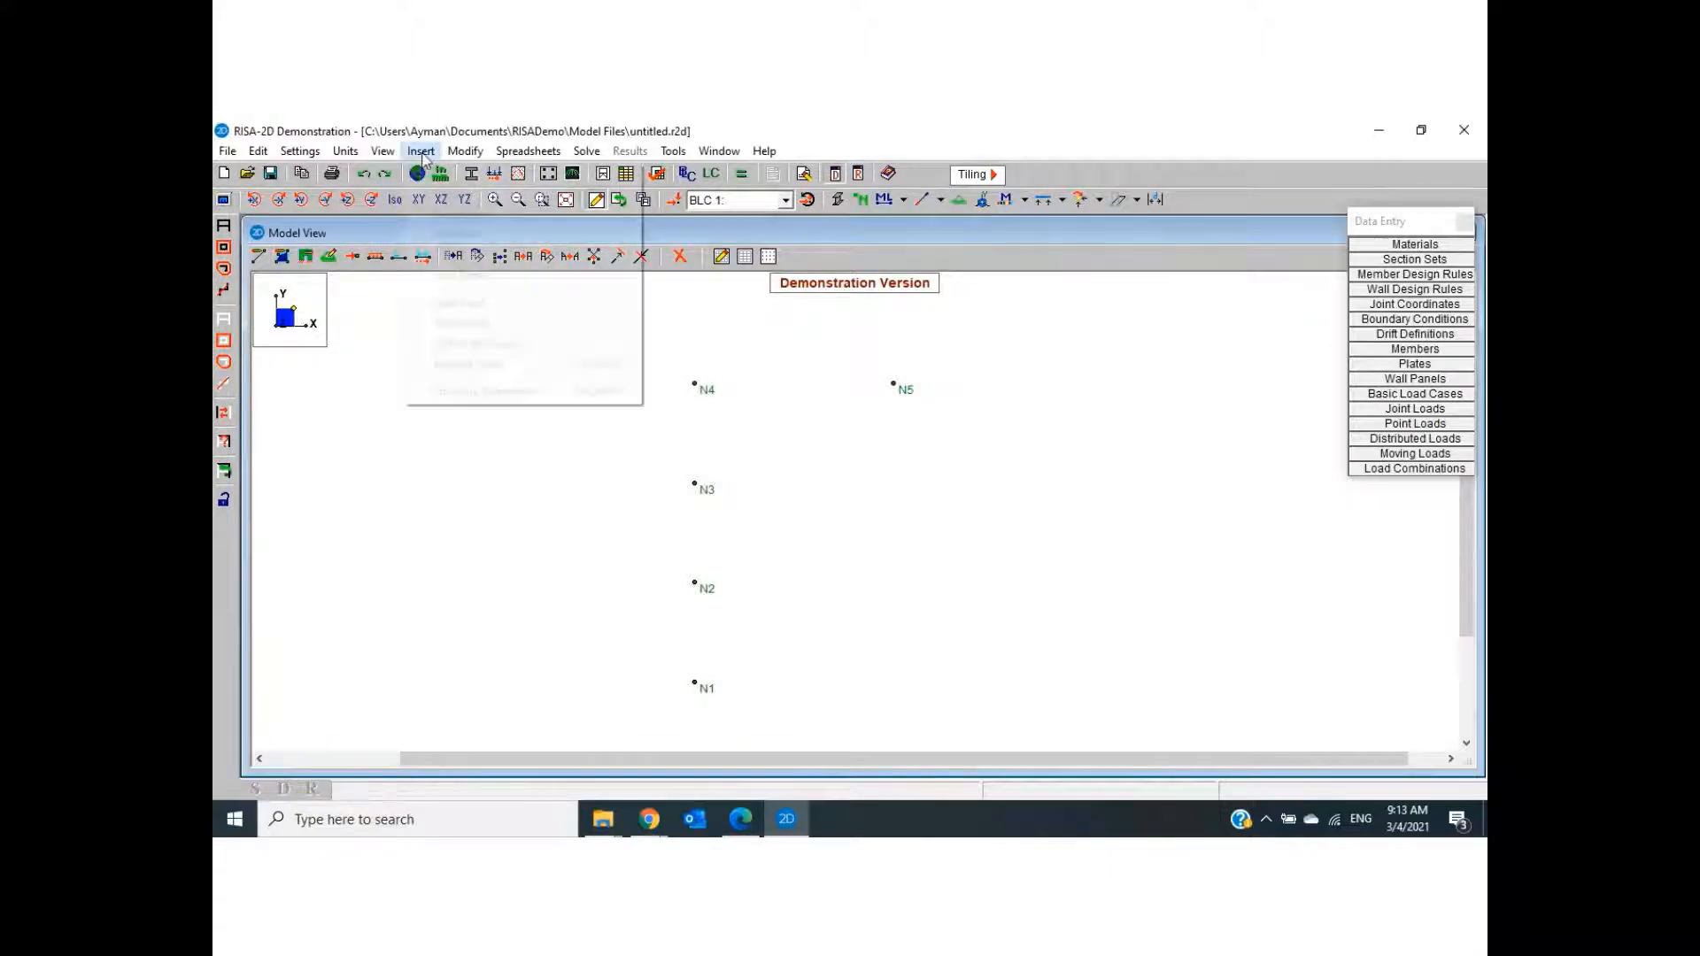
{"action": "left_click", "coordinate": [448, 236]}
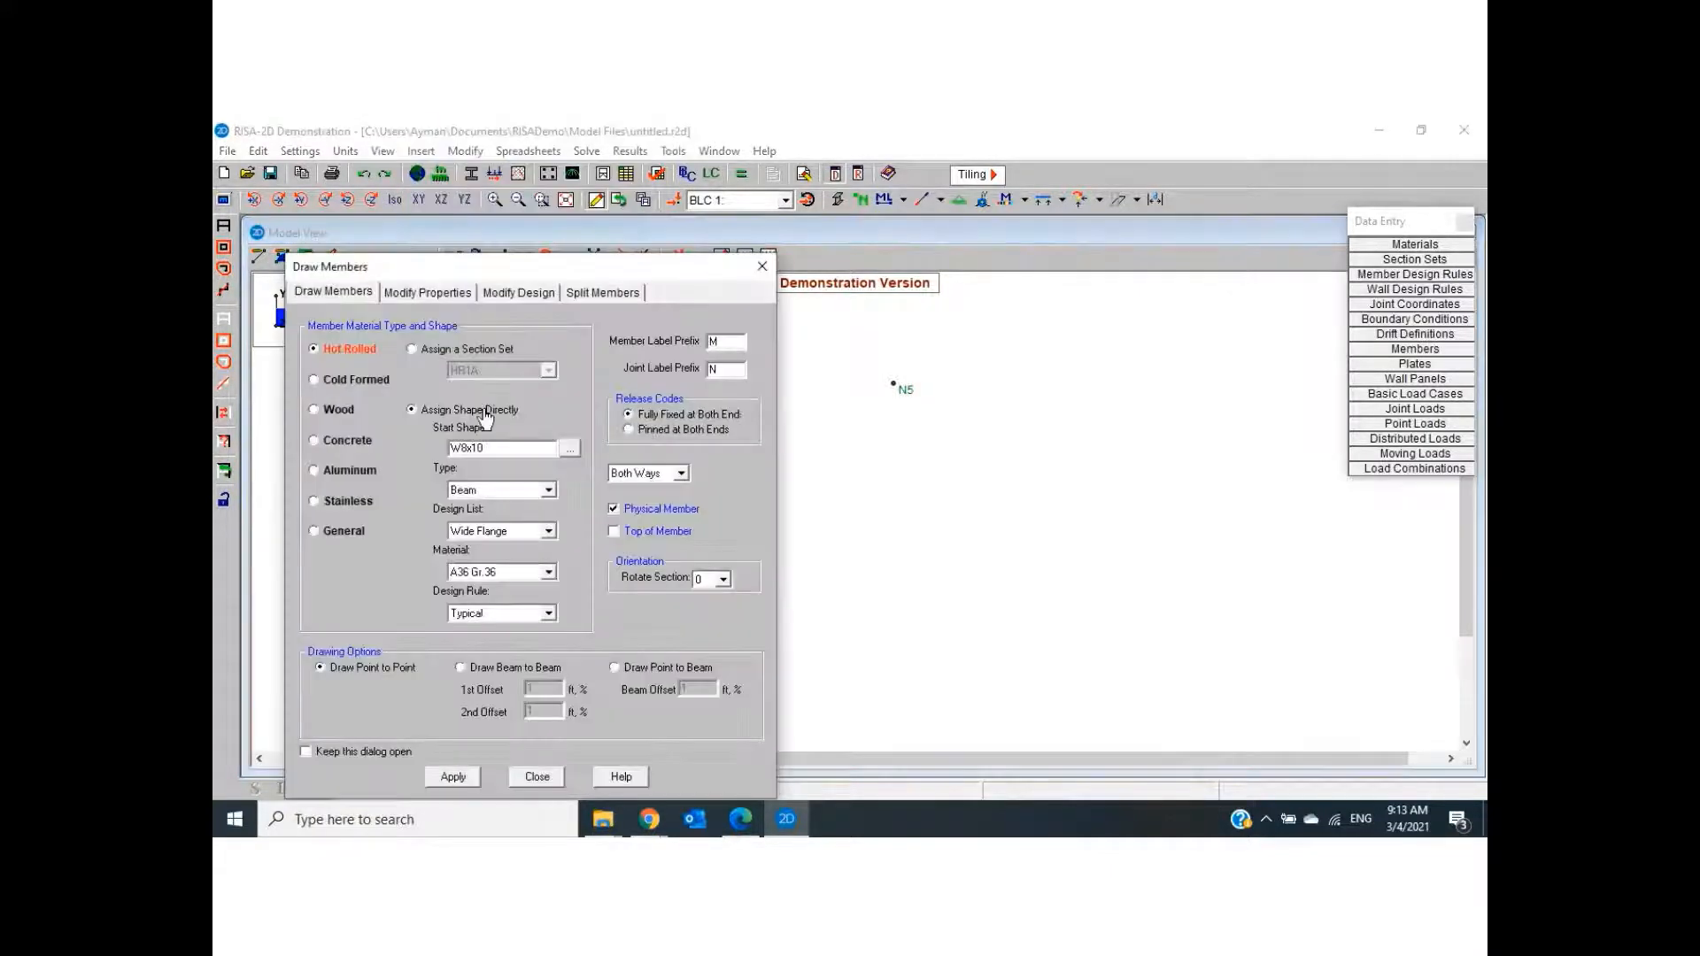
{"action": "left_click_drag", "start_coordinate": [465, 268], "coordinate": [468, 163]}
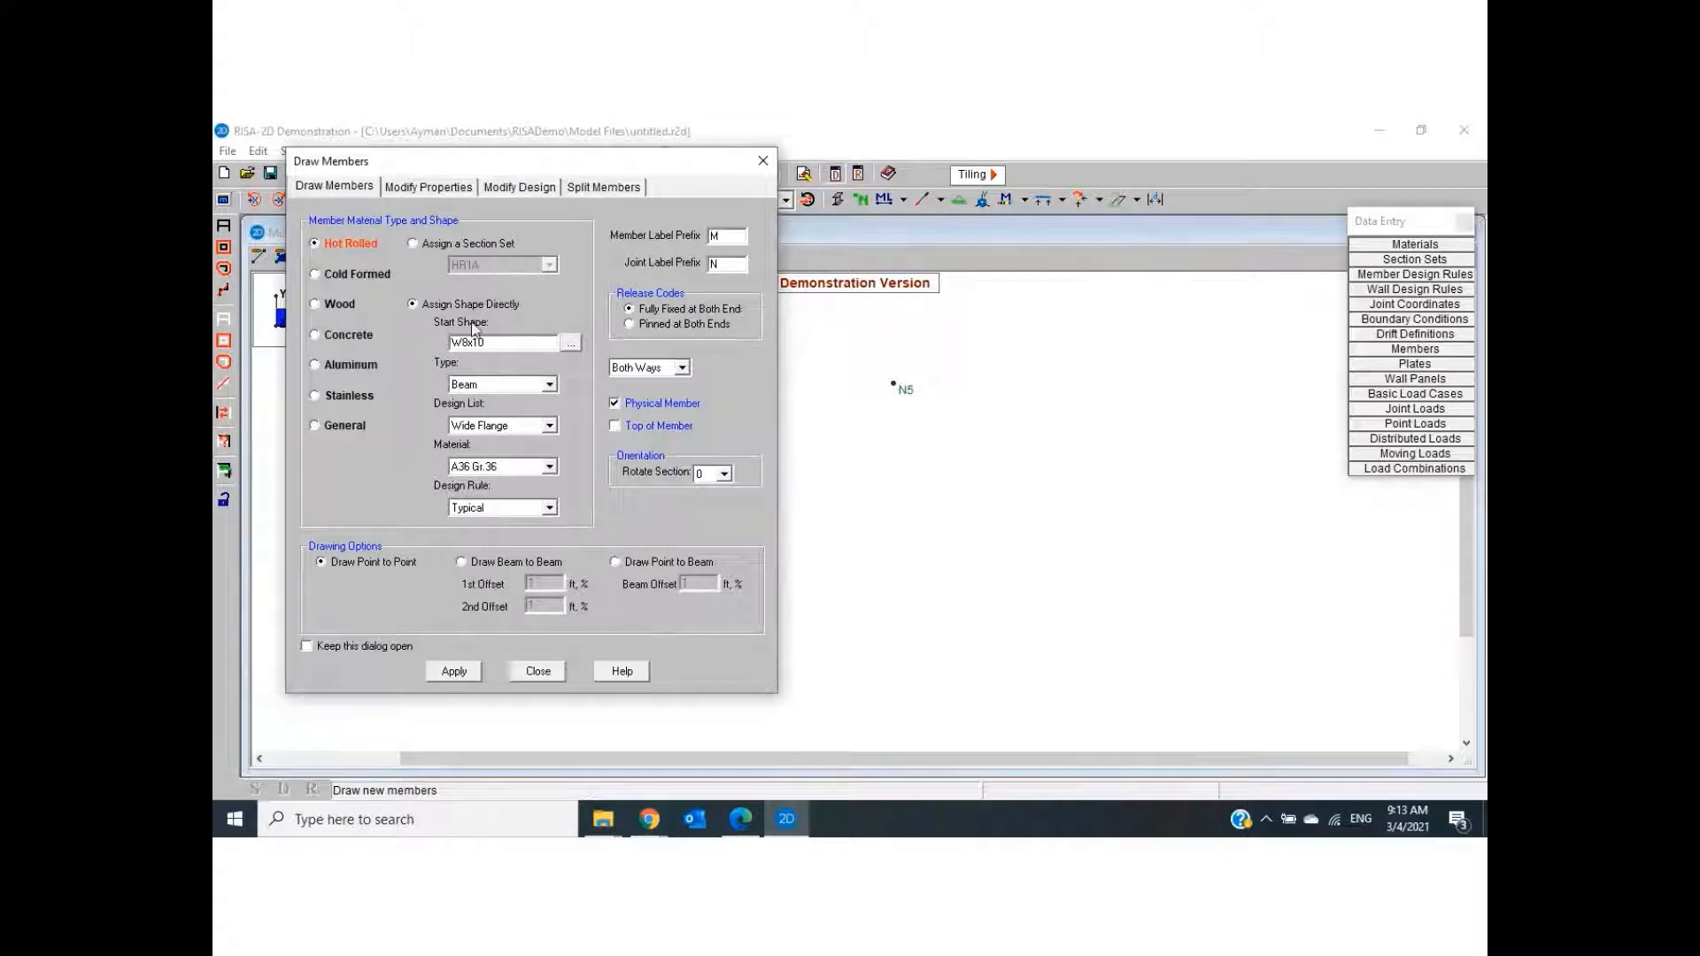
{"action": "left_click", "coordinate": [572, 345]}
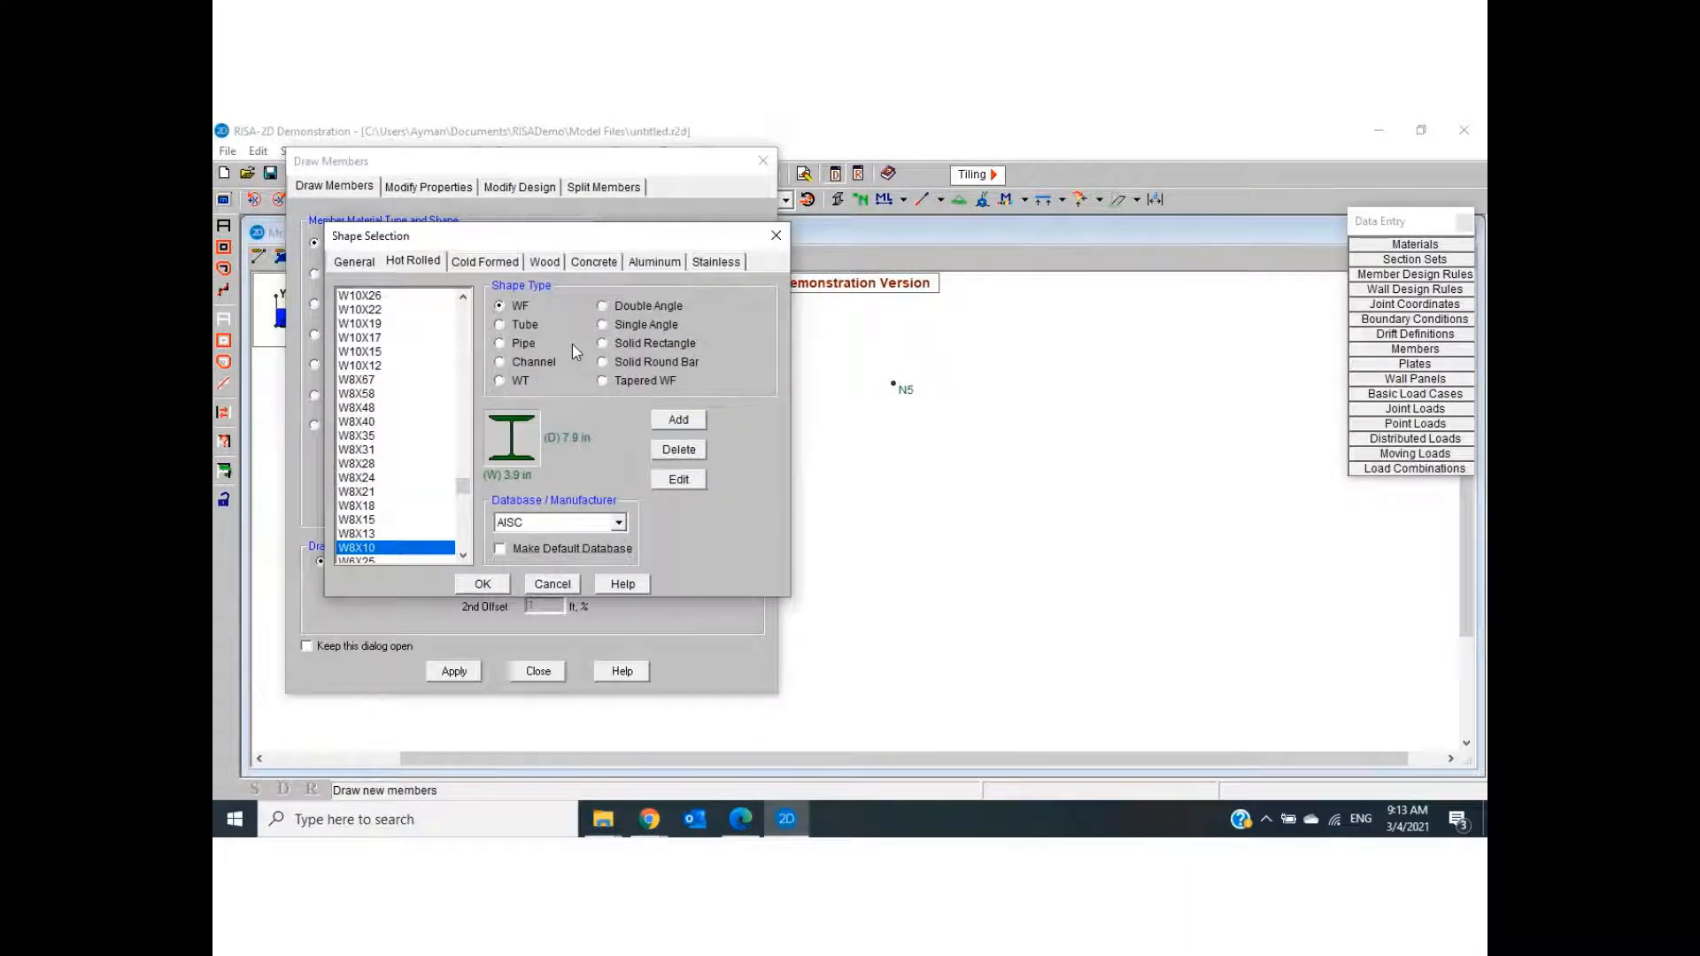
{"action": "left_click", "coordinate": [739, 823]}
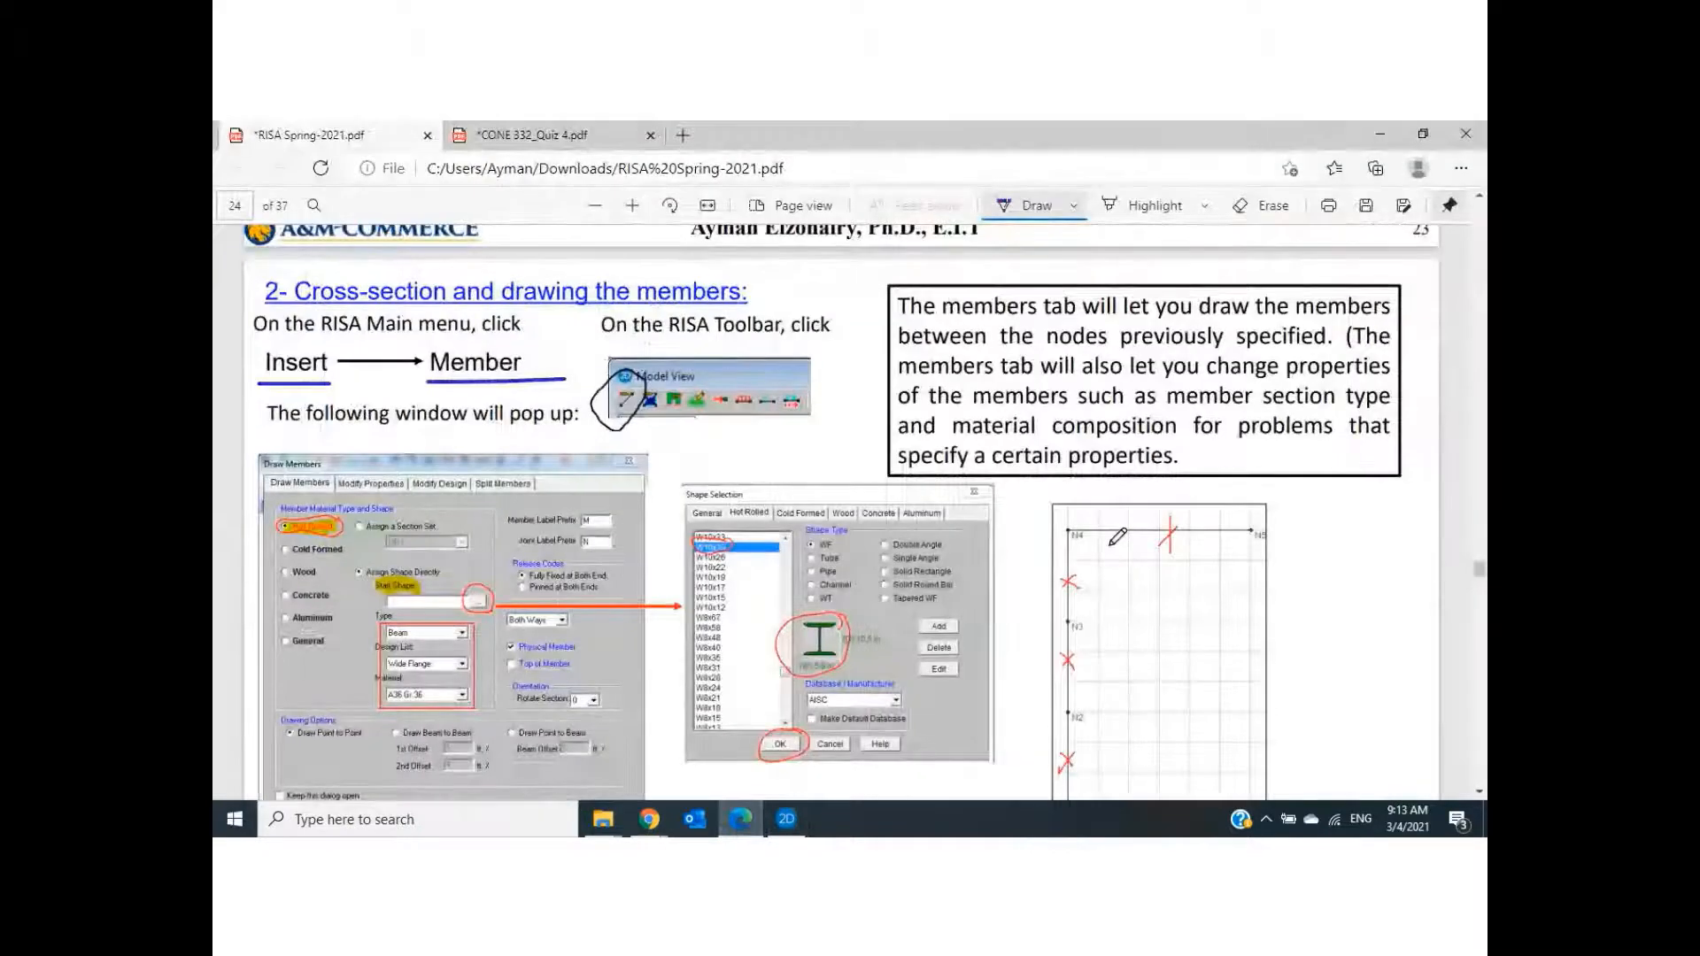
{"action": "scroll", "coordinate": [1220, 442], "scroll_direction": "up", "scroll_amount": 6}
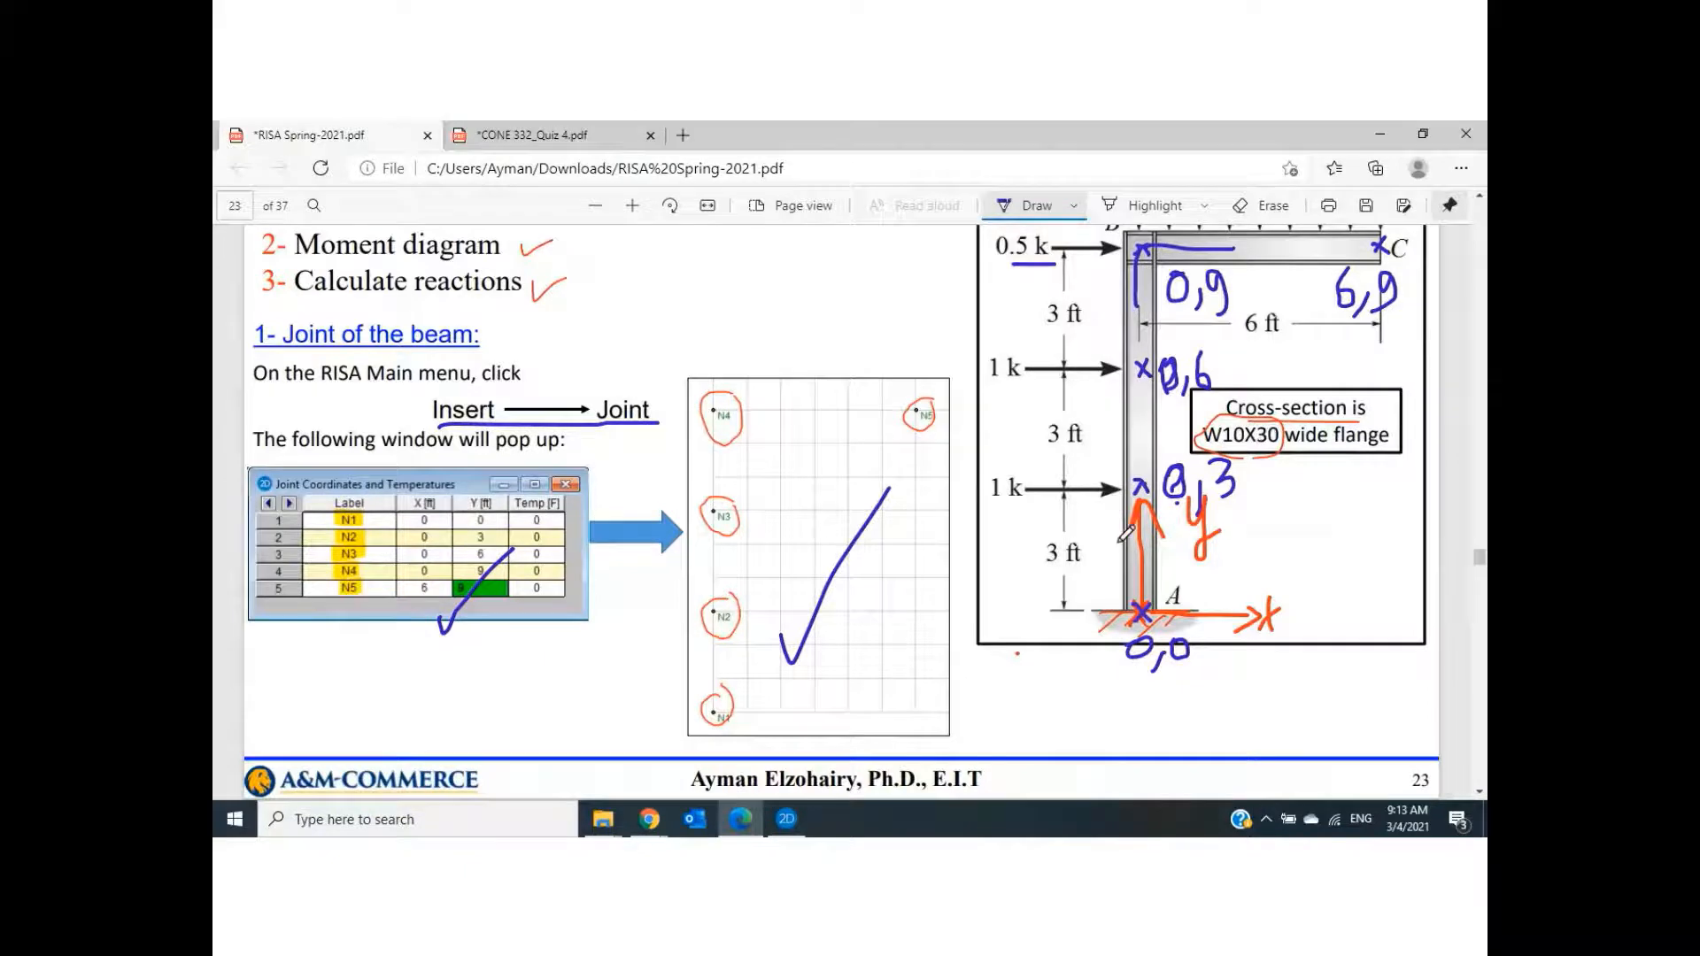
{"action": "left_click", "coordinate": [788, 821]}
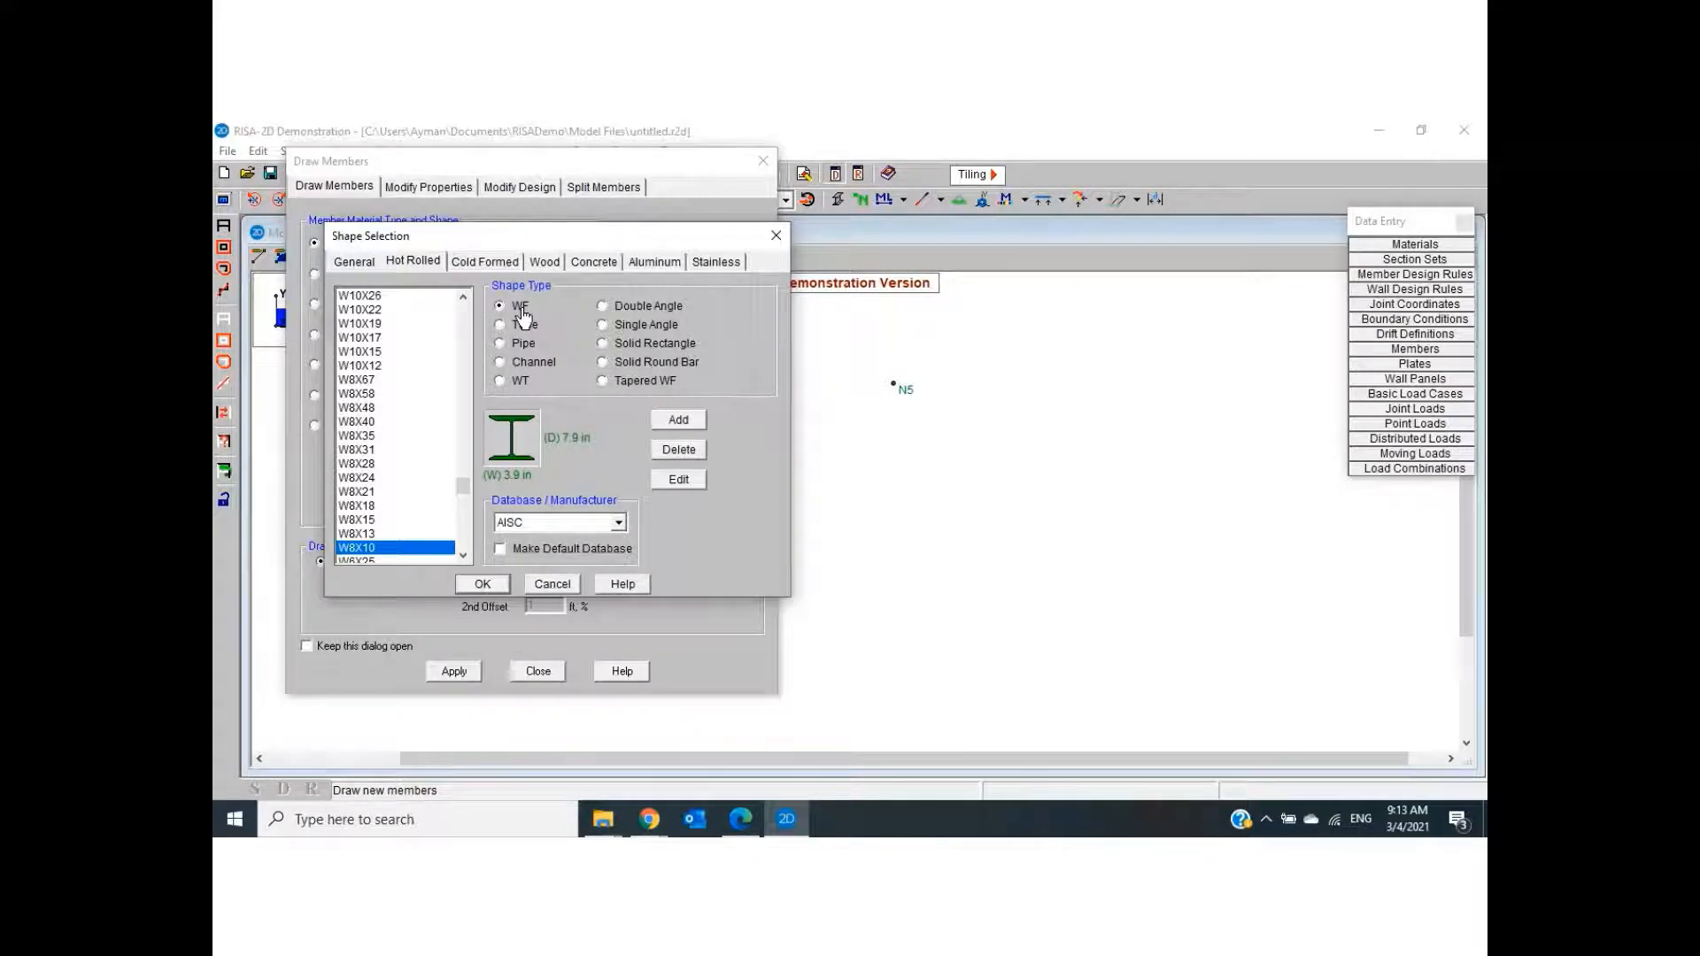
{"action": "scroll", "coordinate": [396, 357], "scroll_direction": "up", "scroll_amount": 1}
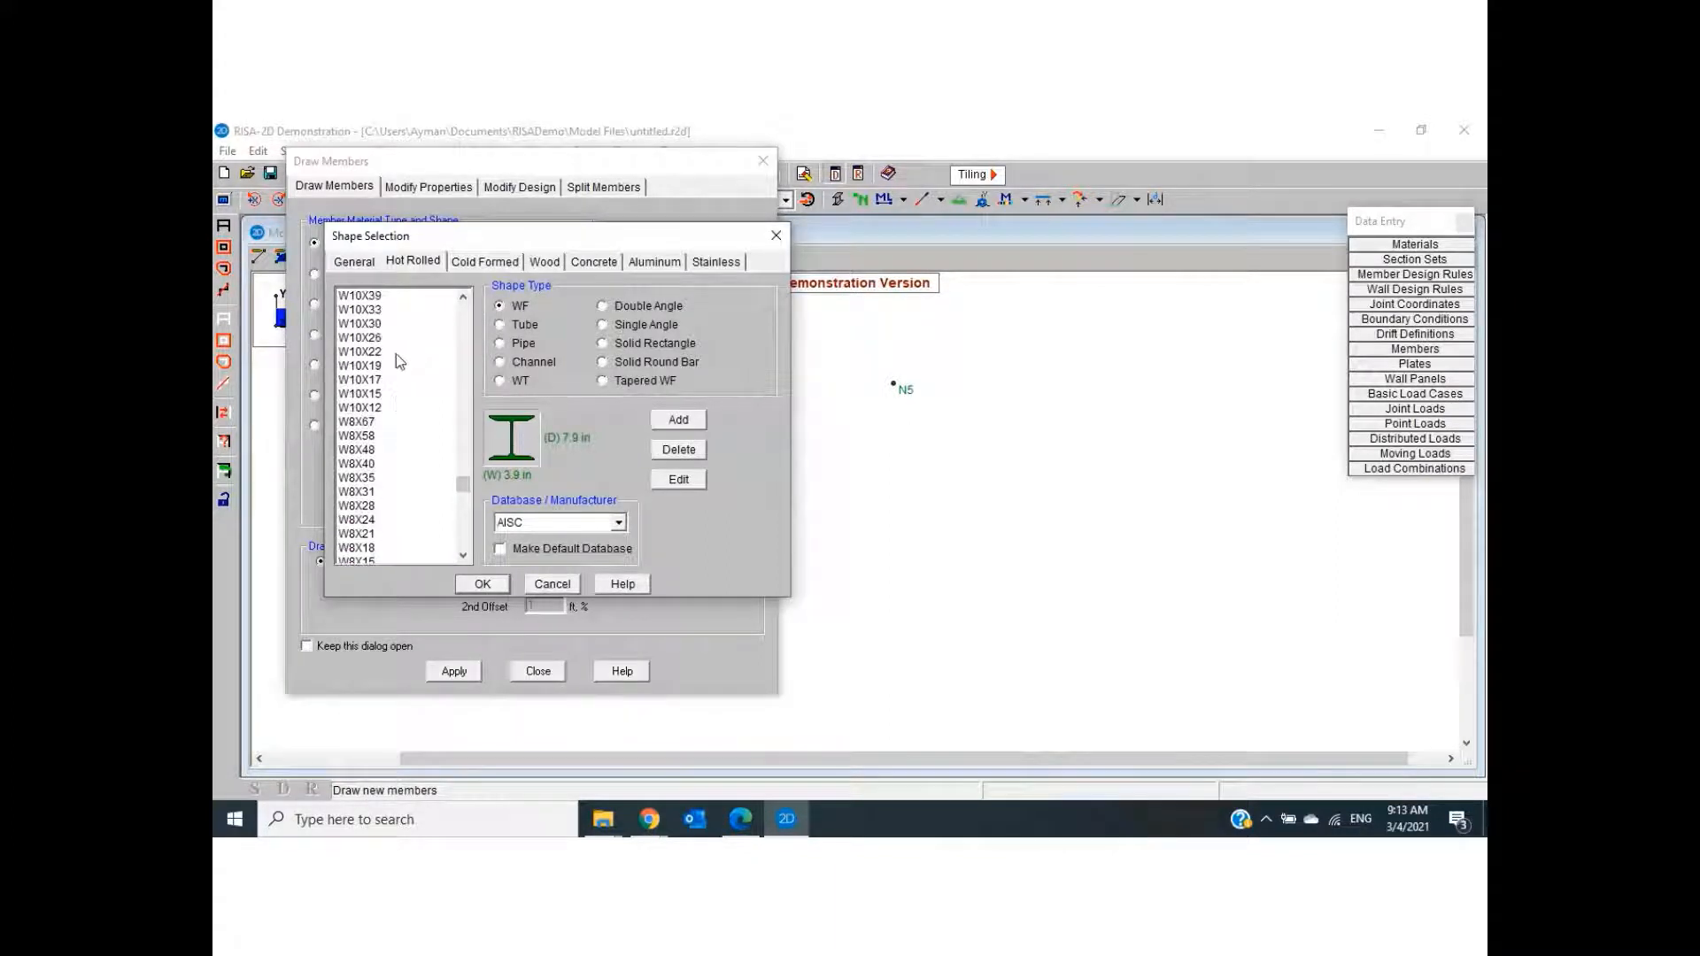
{"action": "left_click", "coordinate": [376, 324]}
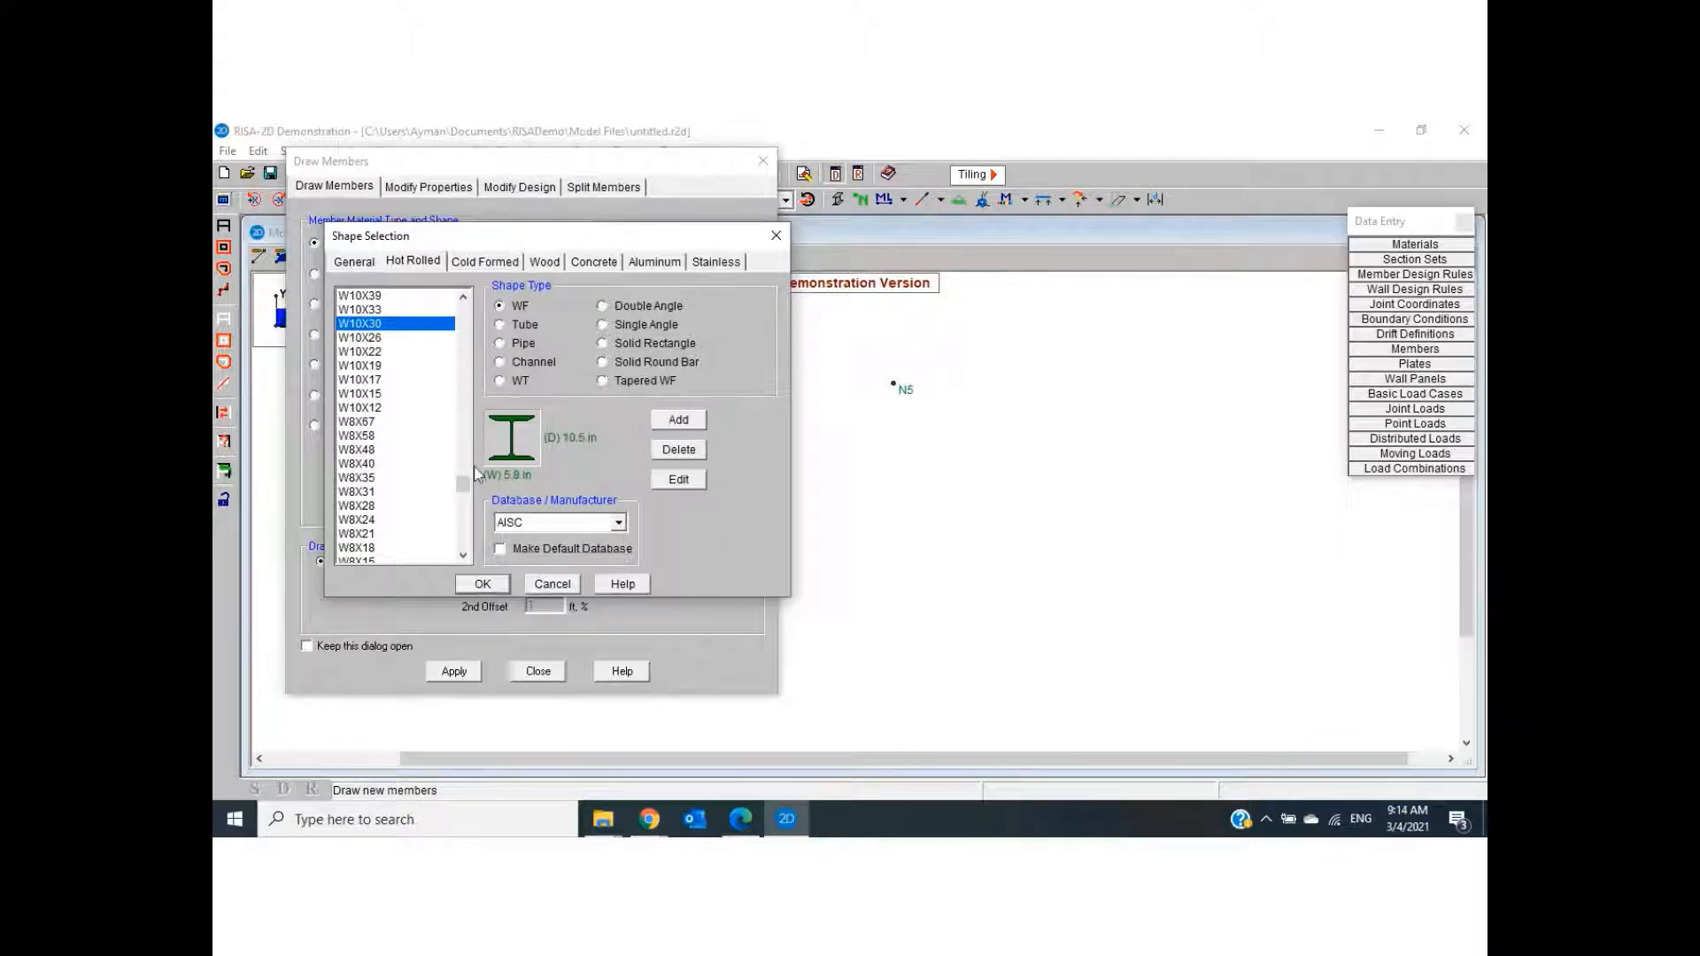
{"action": "left_click", "coordinate": [500, 585]}
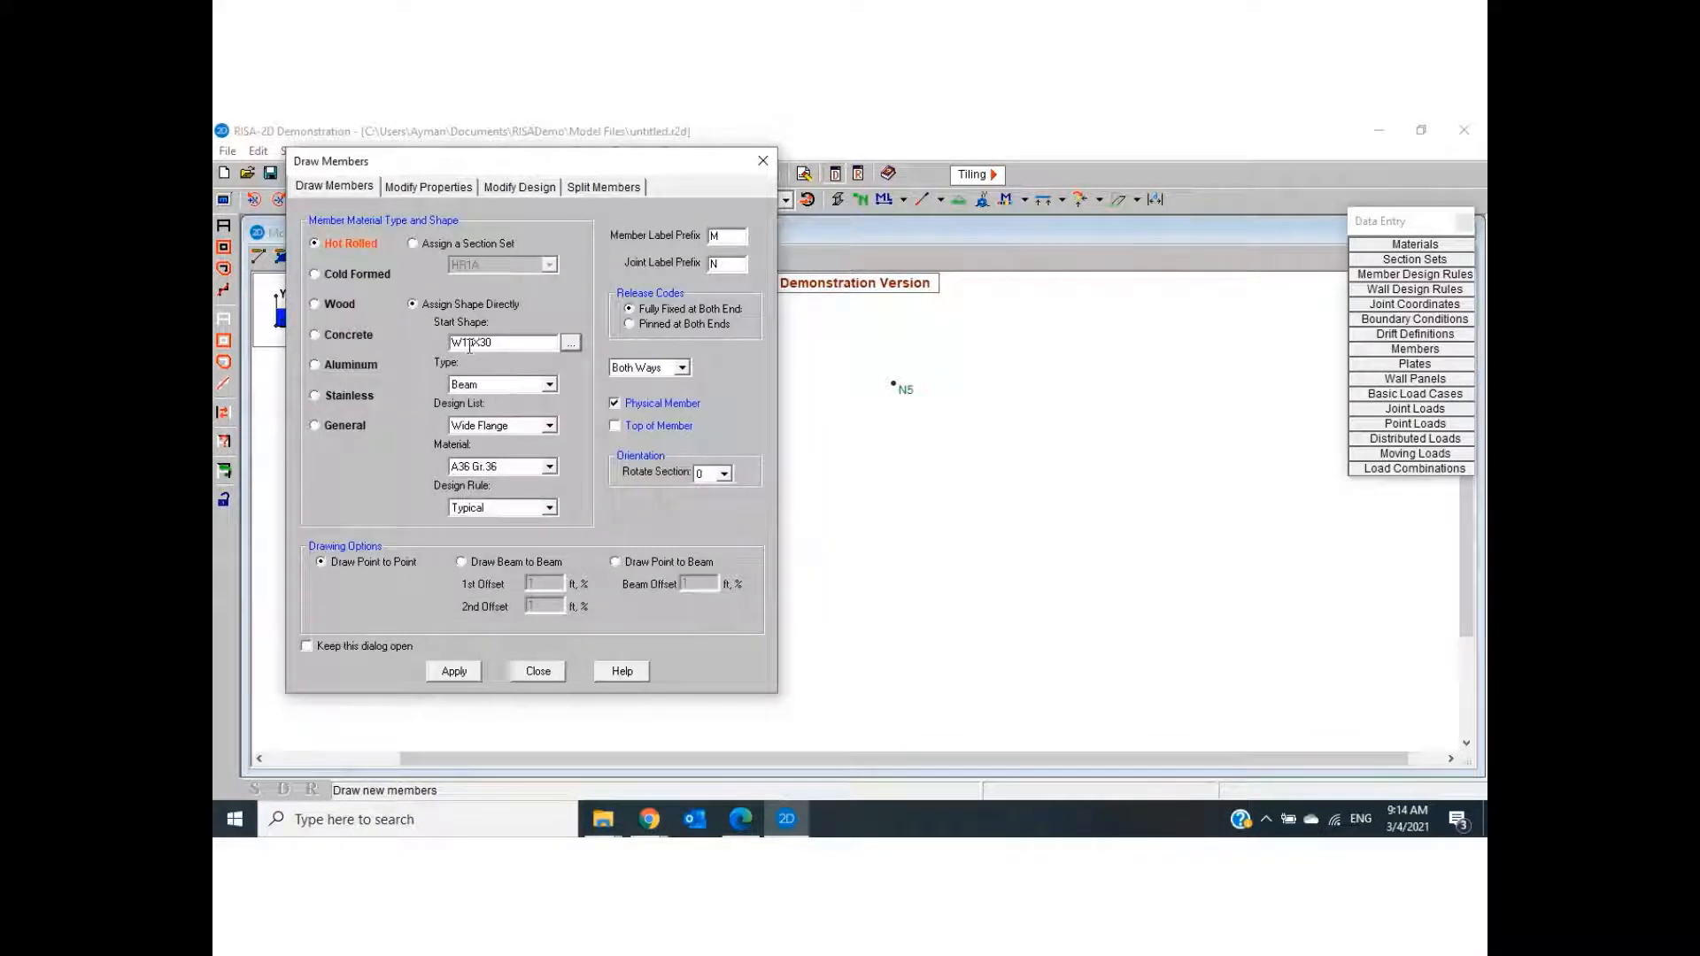
Draw the members point to point from N1 through N2, N3 and N4 to N5, and end member drawing
{"action": "left_click", "coordinate": [456, 672]}
{"action": "left_click", "coordinate": [694, 683]}
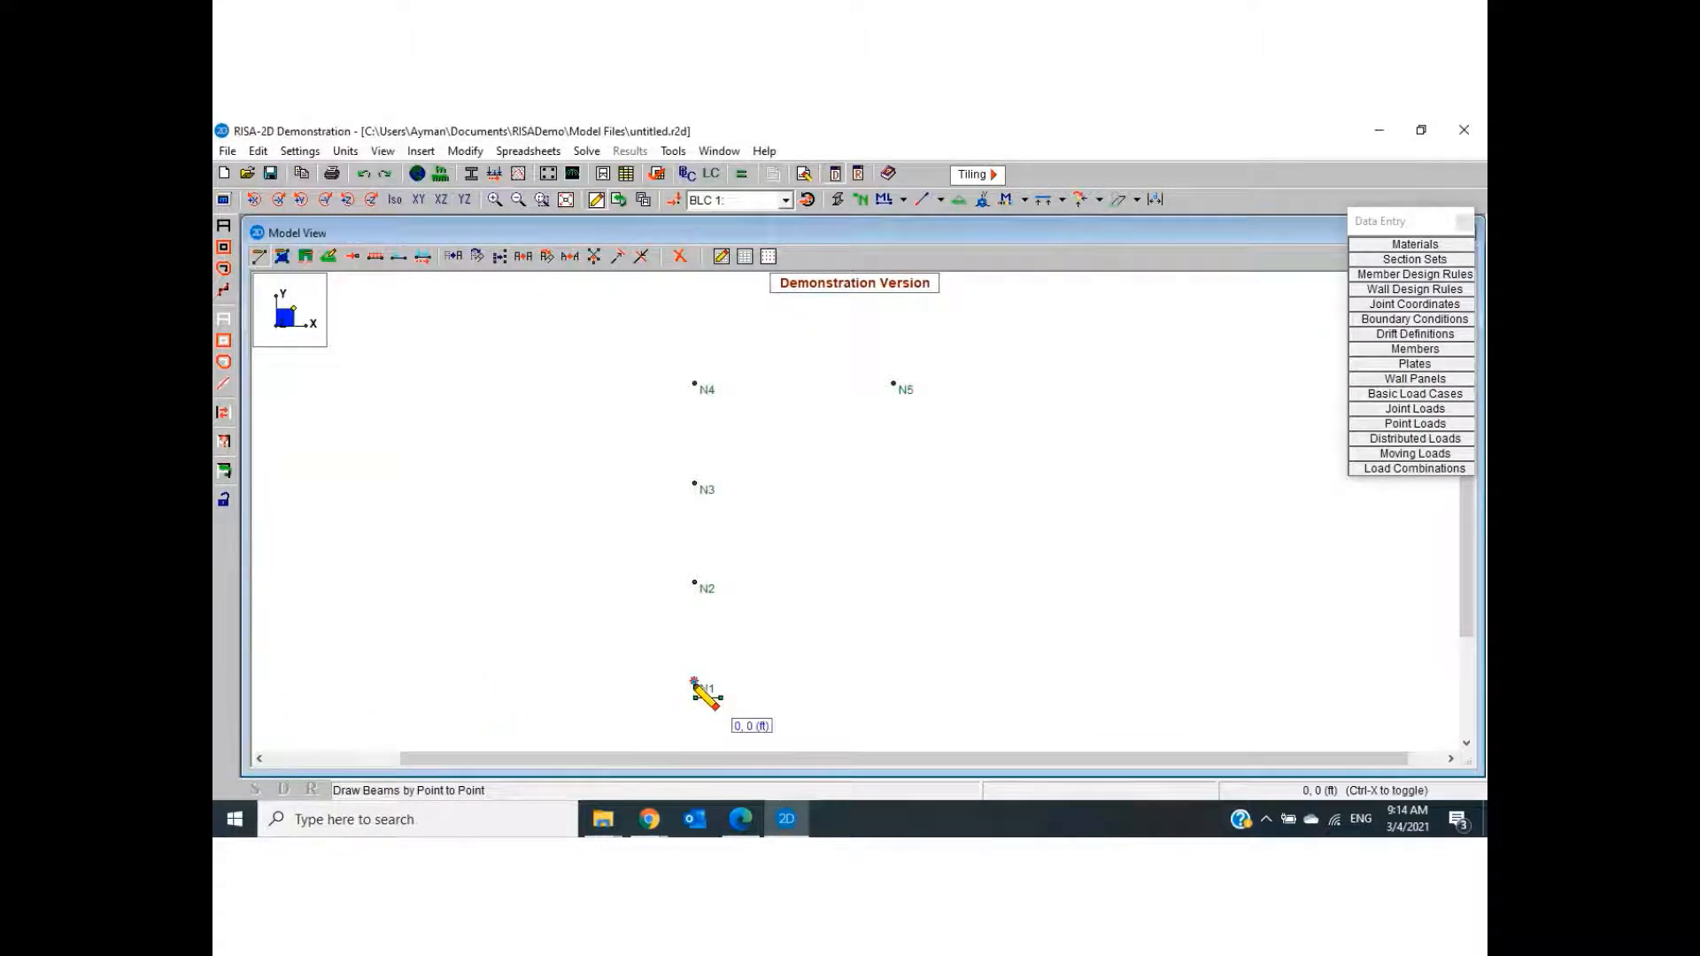
{"action": "left_click", "coordinate": [694, 582]}
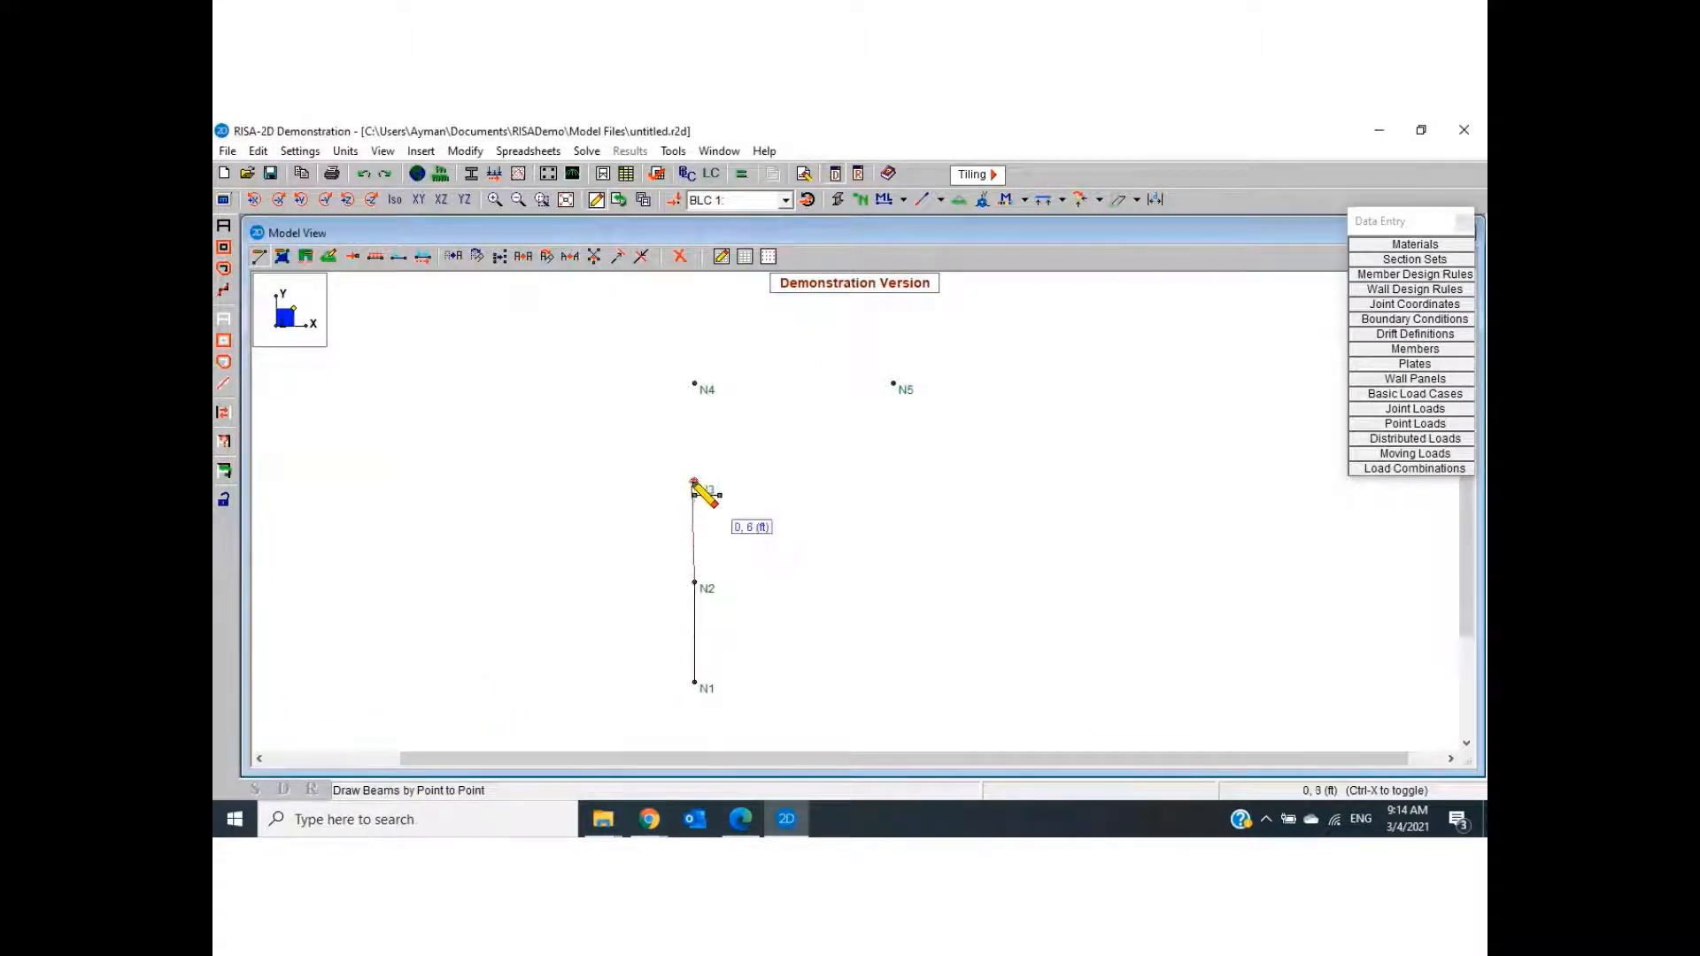
{"action": "left_click", "coordinate": [694, 484]}
{"action": "left_click", "coordinate": [694, 384]}
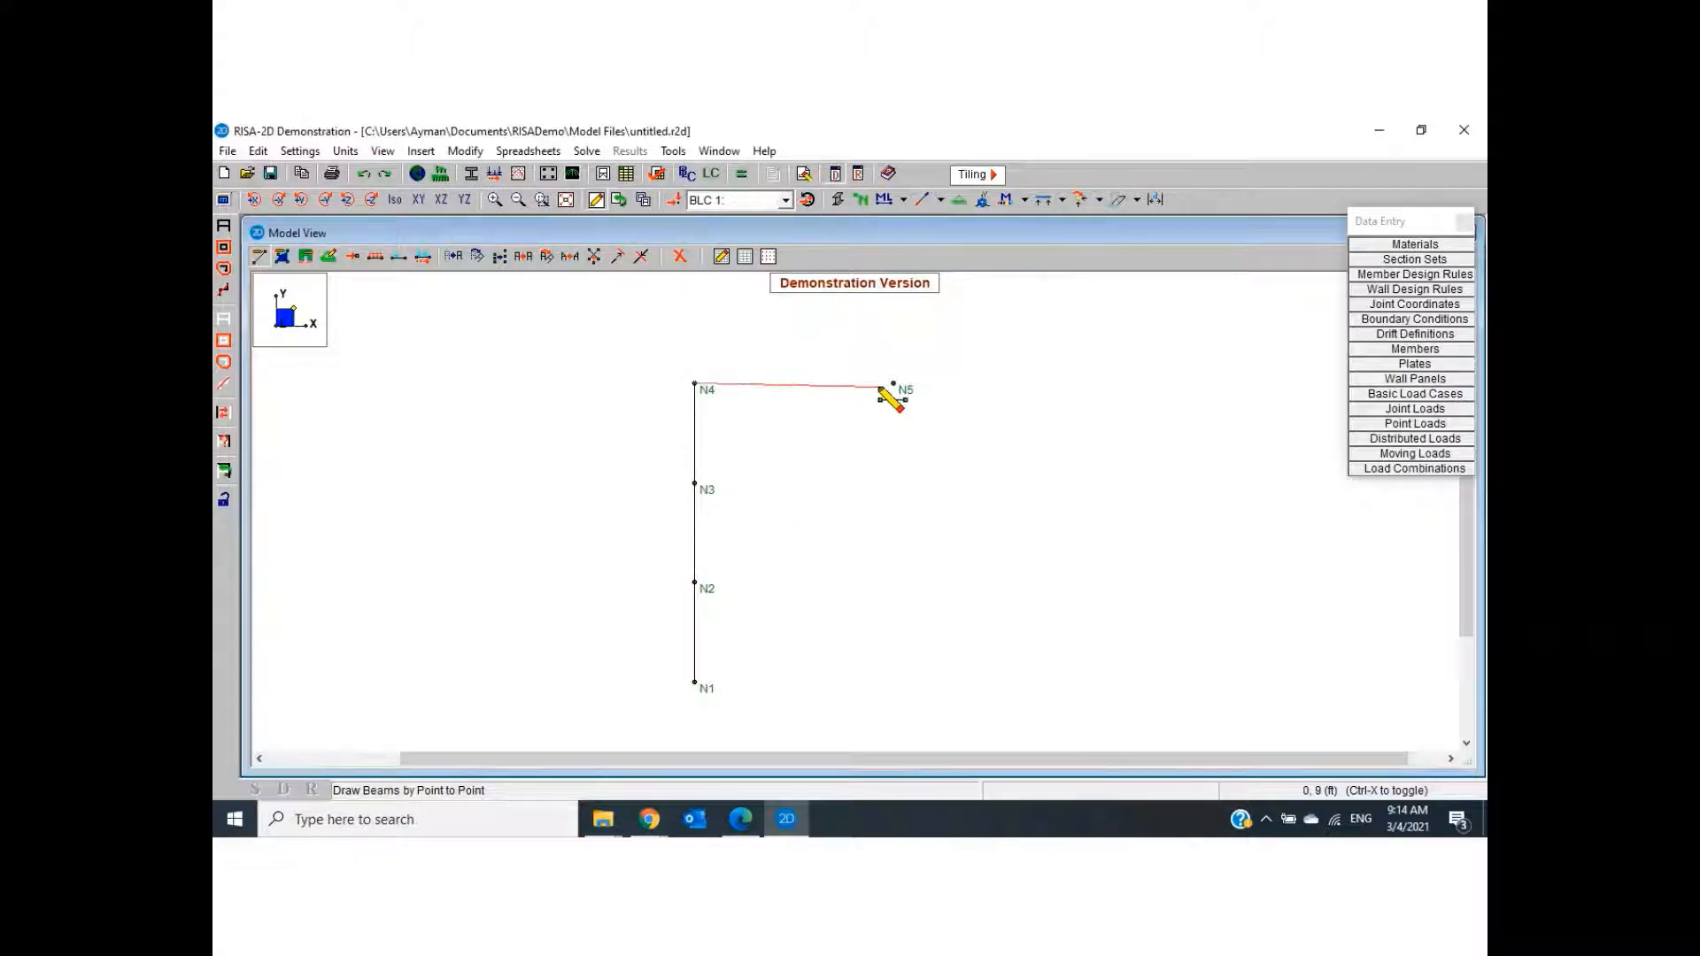
{"action": "left_click", "coordinate": [893, 383]}
{"action": "right_click", "coordinate": [901, 542]}
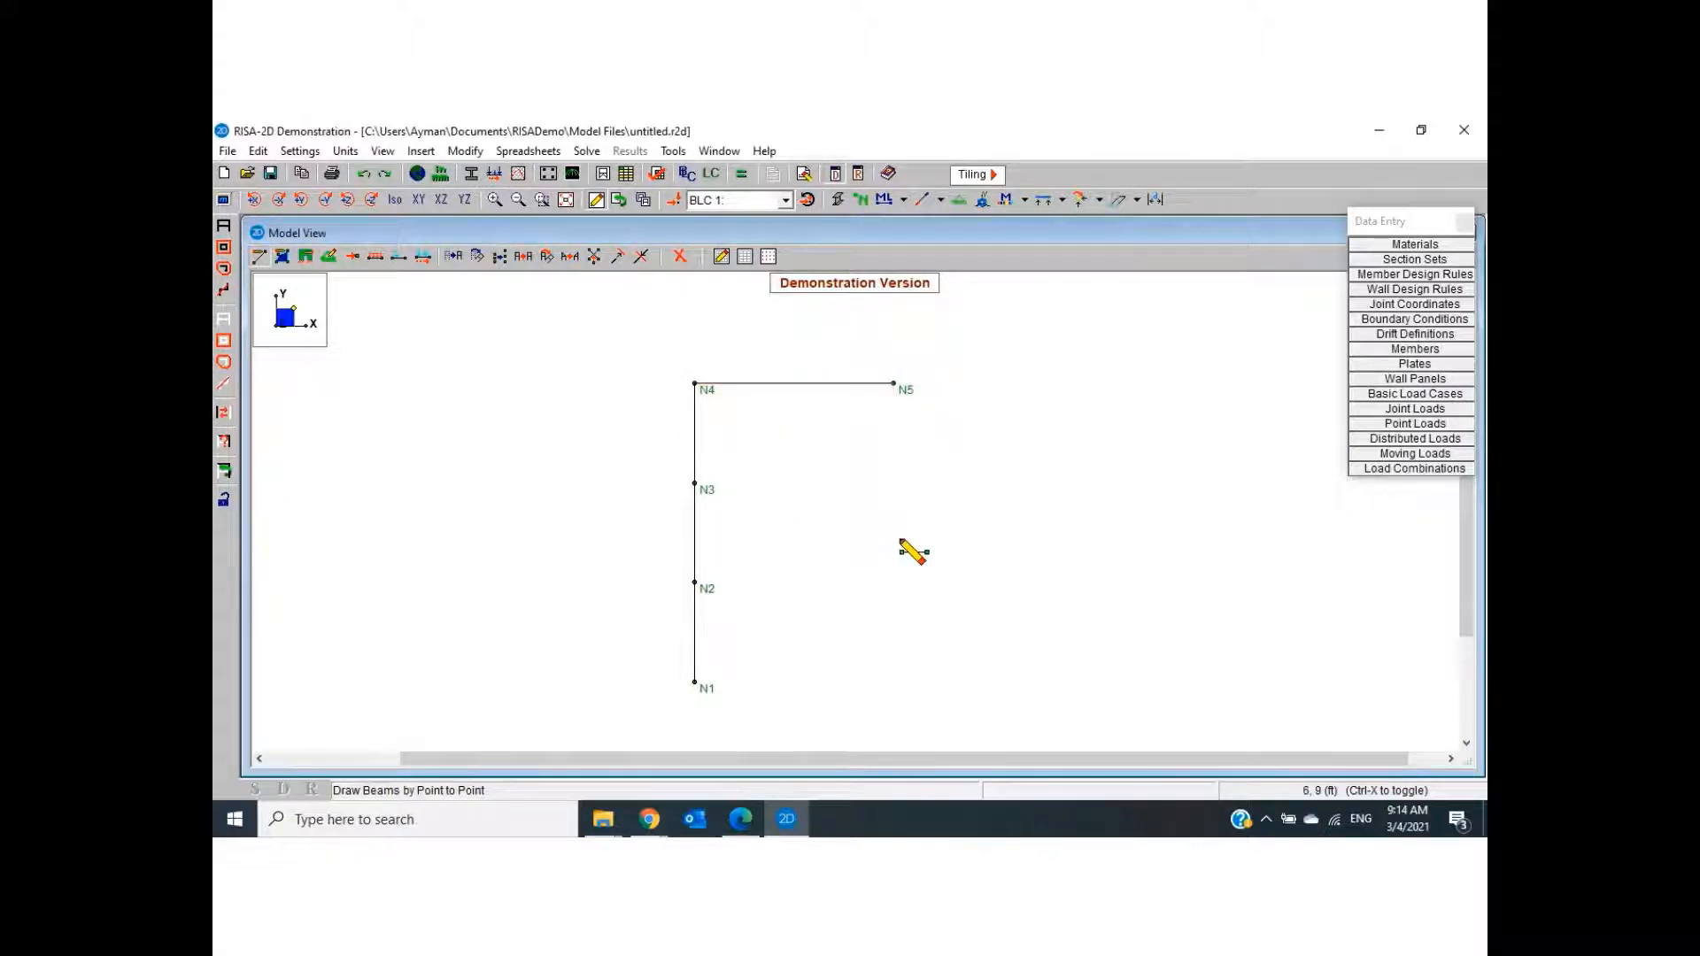
{"action": "right_click", "coordinate": [901, 544]}
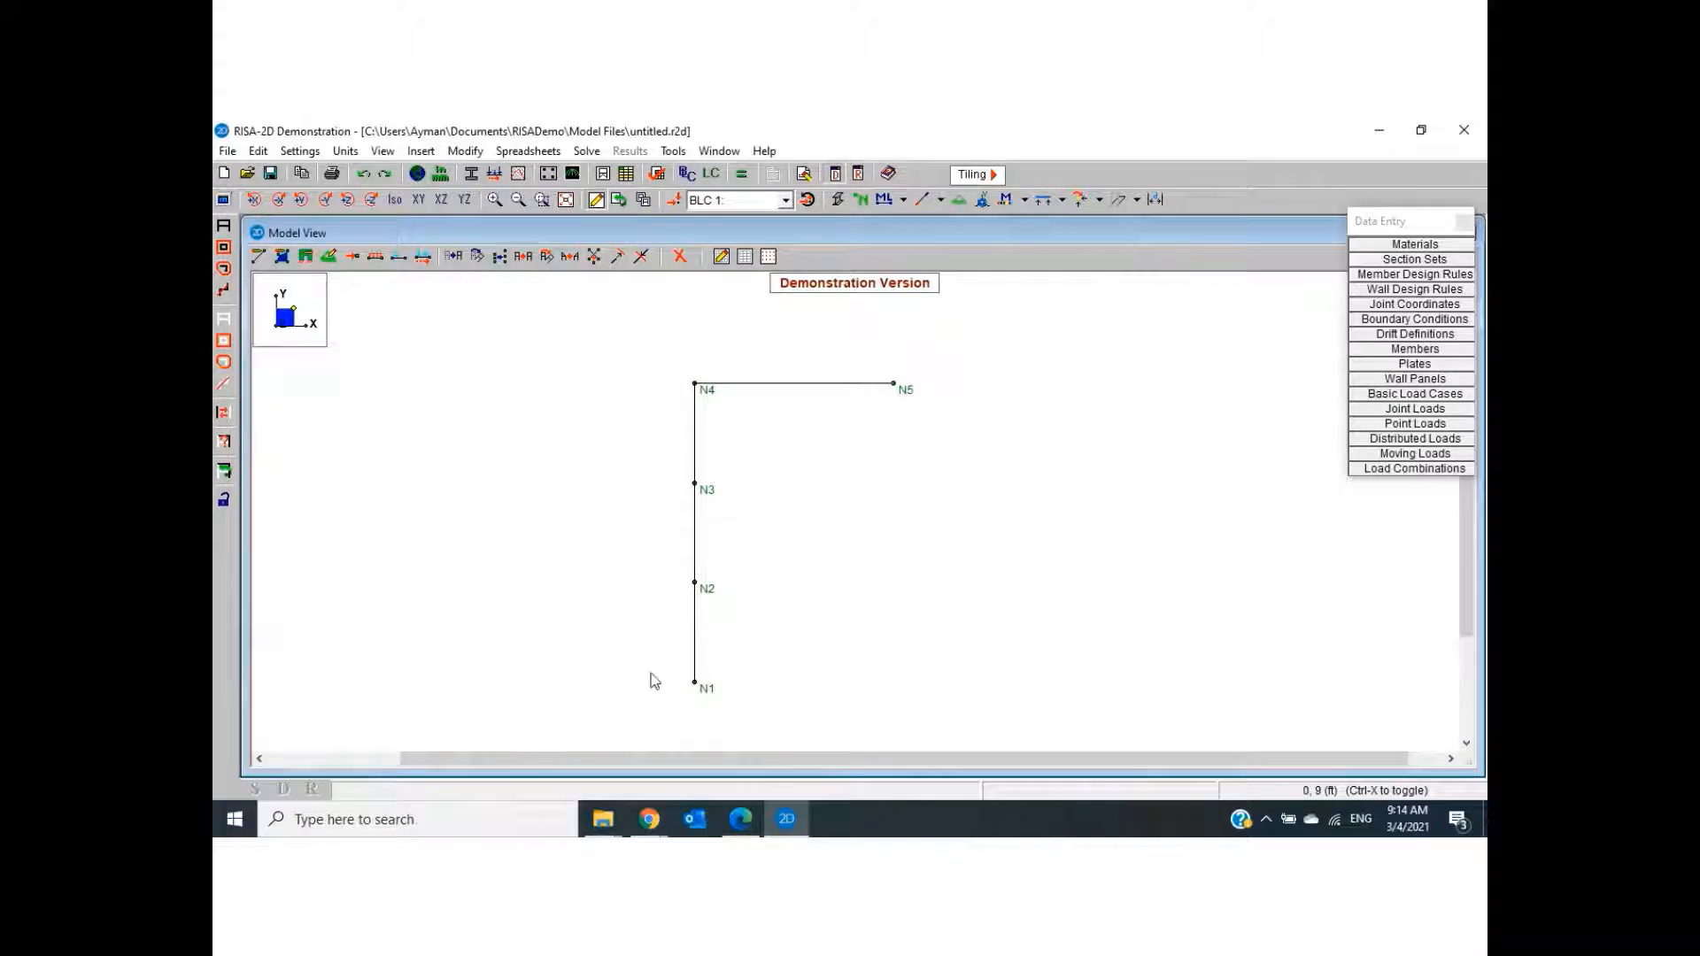
Switch to the PDF notes, mark the draw-members toolbar icon and the Start Shape browse button, and view the Boundaries (Supports) section
{"action": "left_click", "coordinate": [740, 819]}
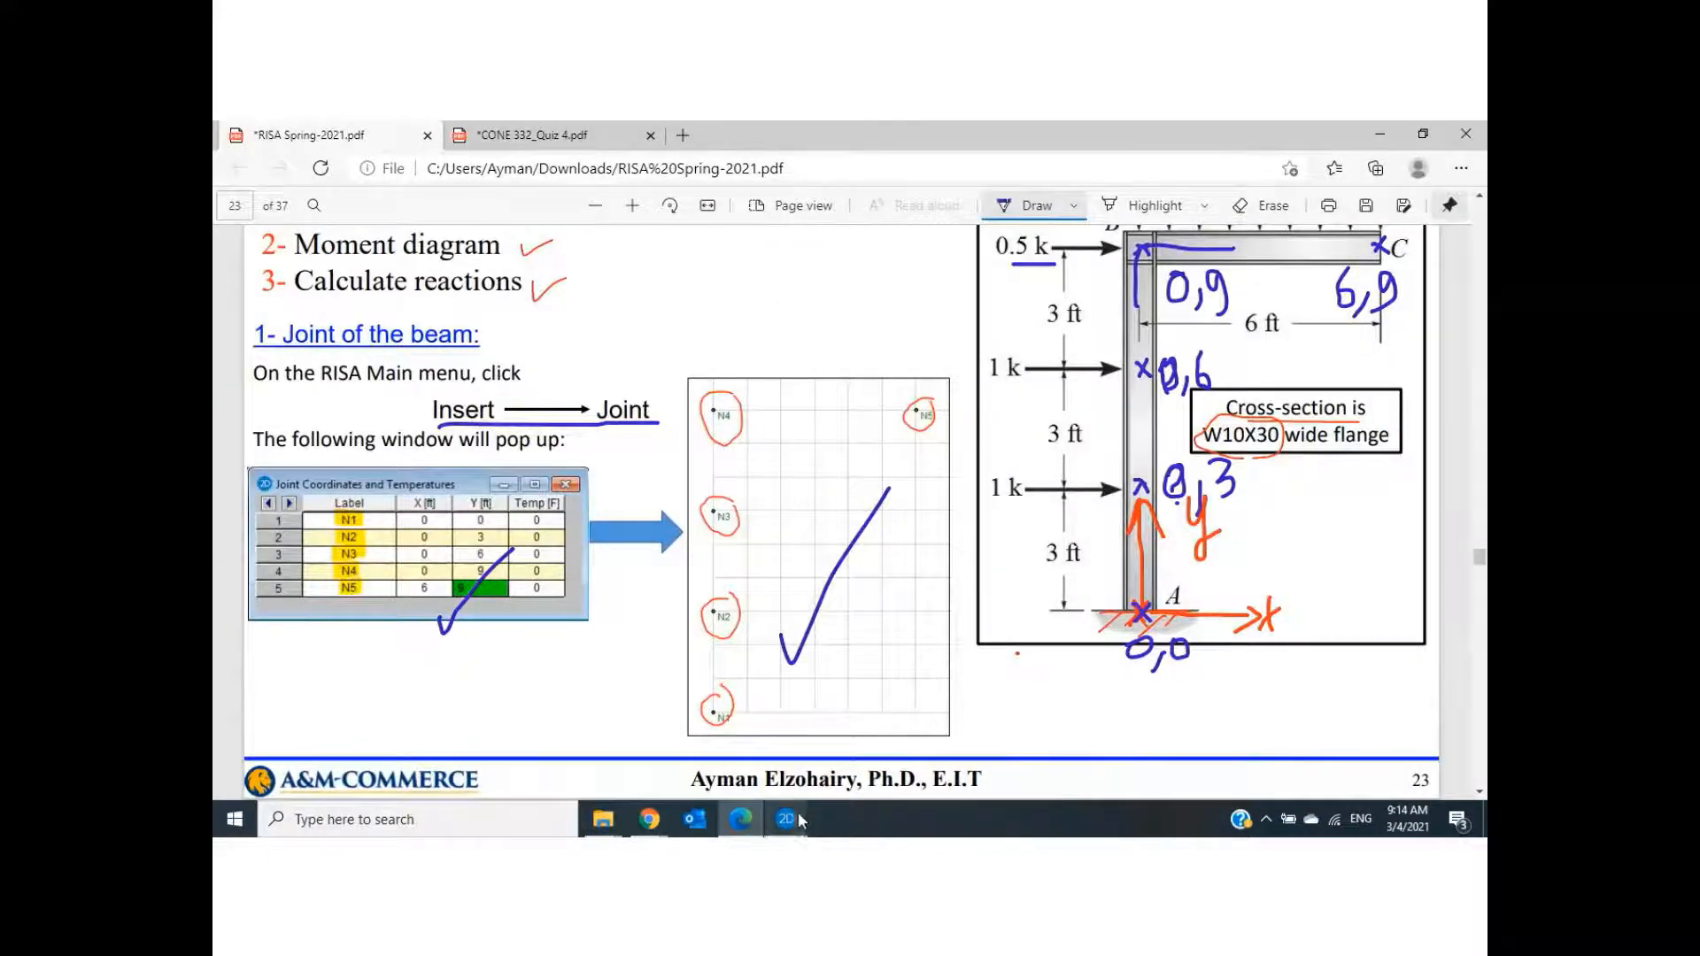
{"action": "scroll", "coordinate": [829, 464], "scroll_direction": "down", "scroll_amount": 7}
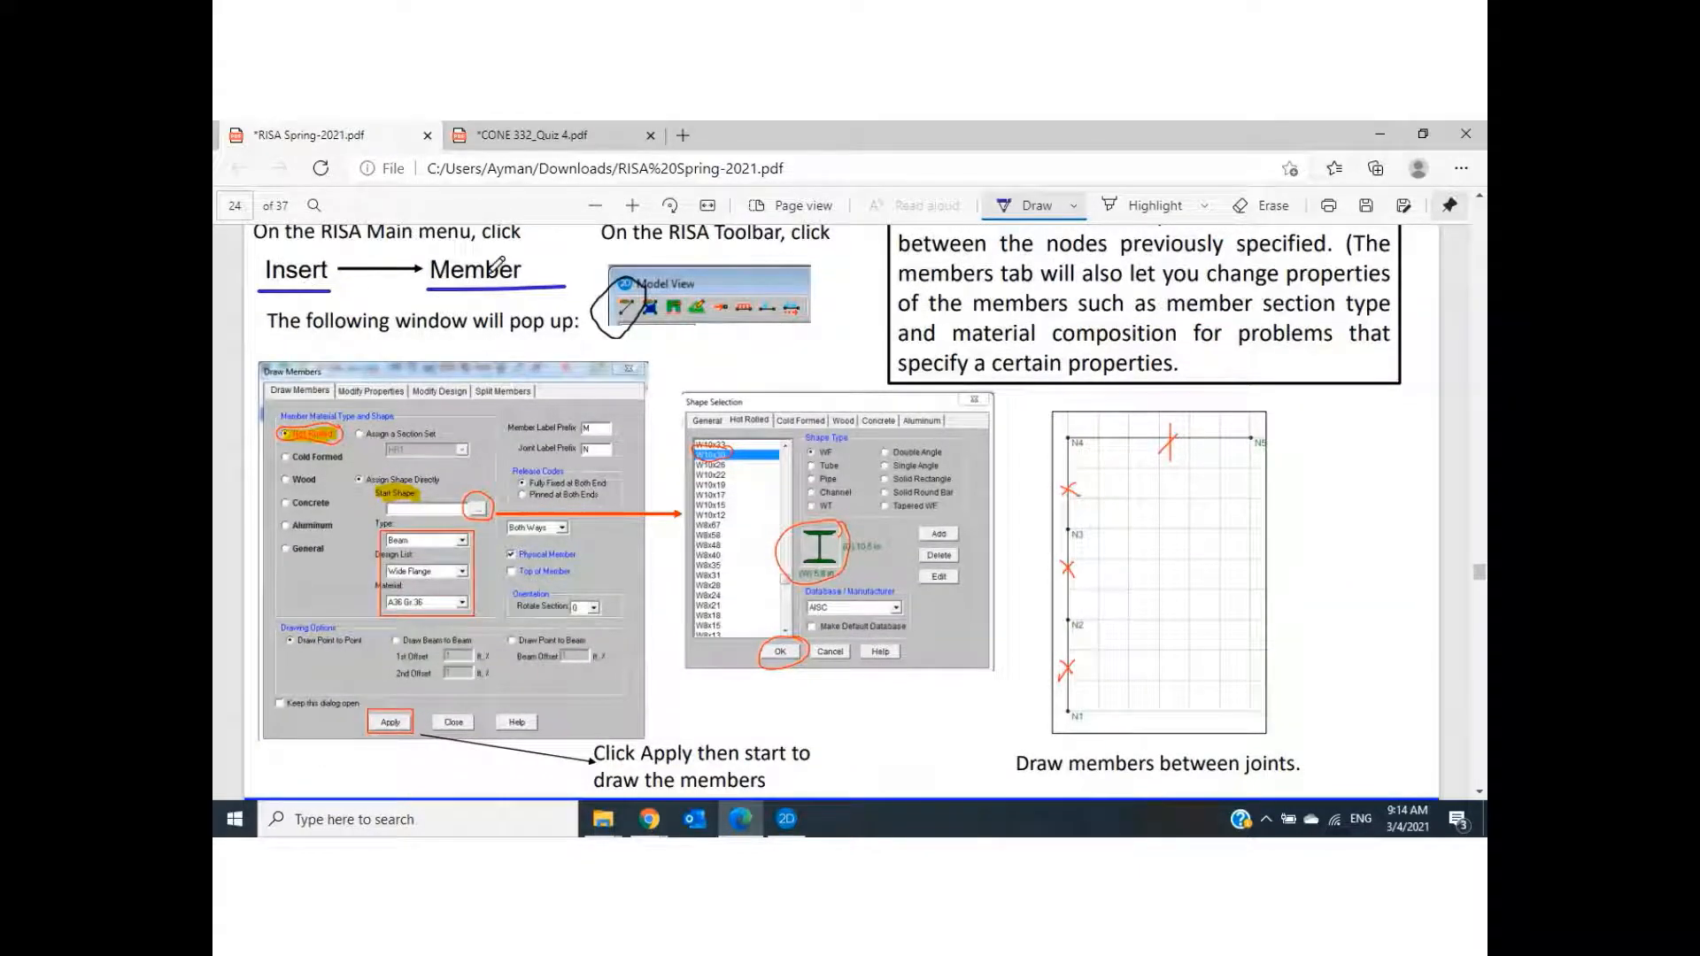
{"action": "mouse_move", "coordinate": [591, 324]}
{"action": "left_mouse_down"}
{"action": "mouse_move", "coordinate": [596, 348]}
{"action": "mouse_move", "coordinate": [630, 293]}
{"action": "left_mouse_up"}
{"action": "mouse_move", "coordinate": [462, 517]}
{"action": "left_mouse_down"}
{"action": "mouse_move", "coordinate": [477, 471]}
{"action": "mouse_move", "coordinate": [496, 517]}
{"action": "mouse_move", "coordinate": [464, 508]}
{"action": "left_mouse_up"}
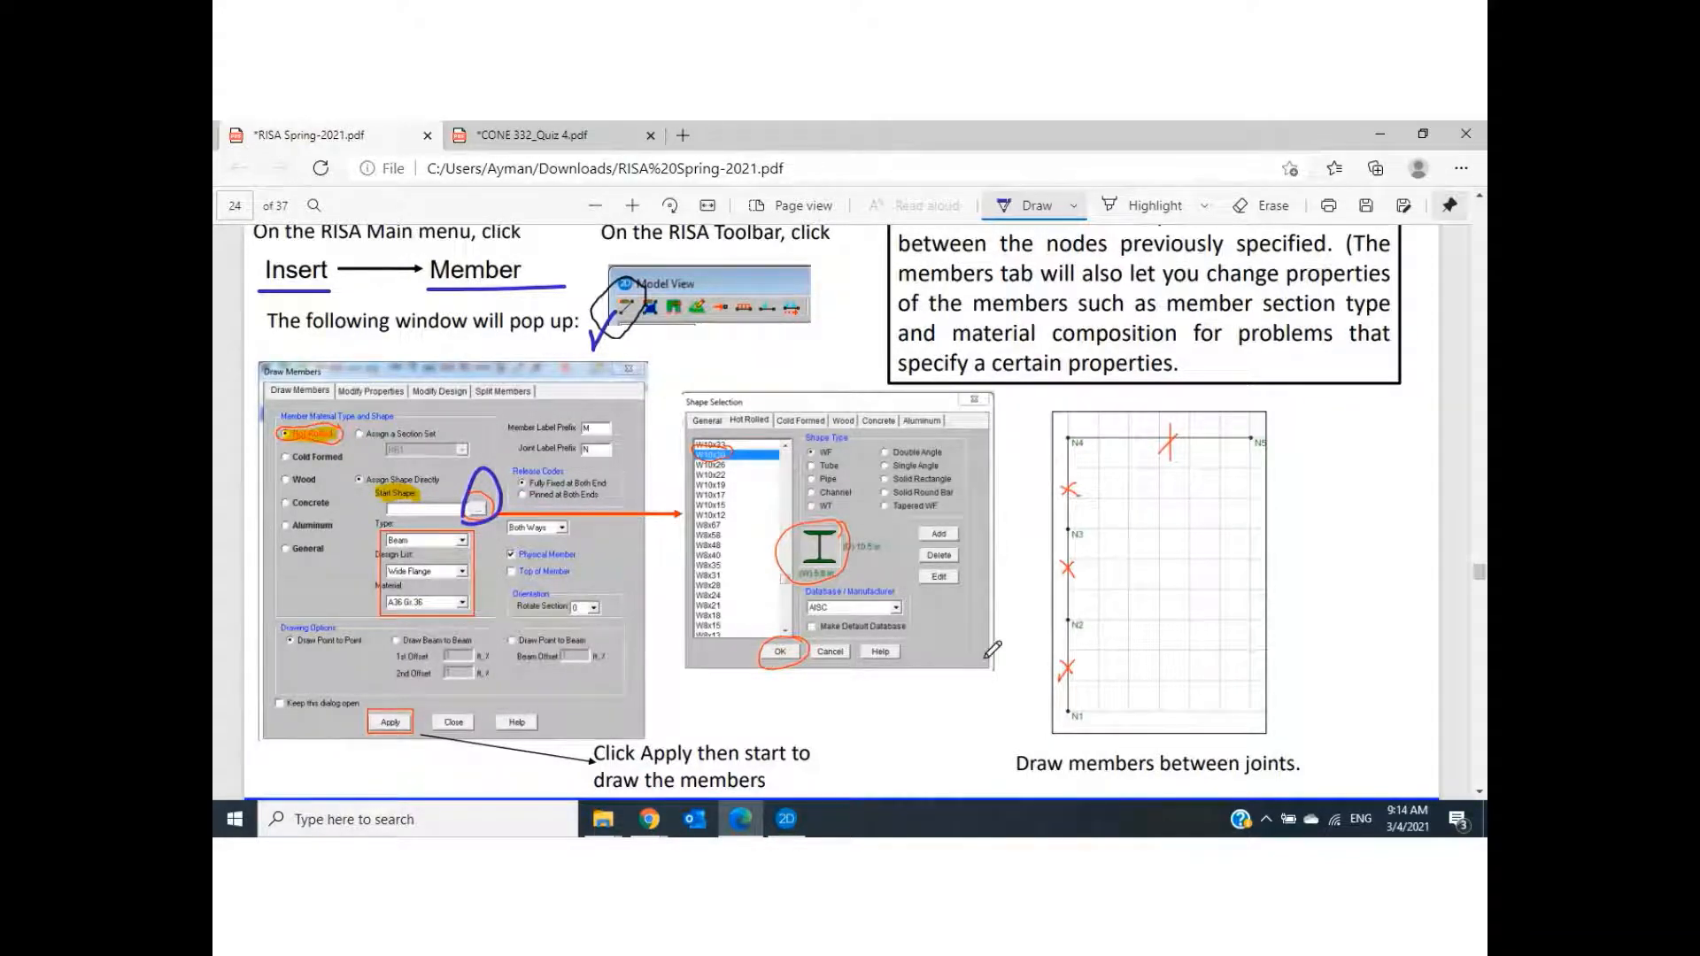
{"action": "scroll", "coordinate": [1089, 620], "scroll_direction": "down", "scroll_amount": 3}
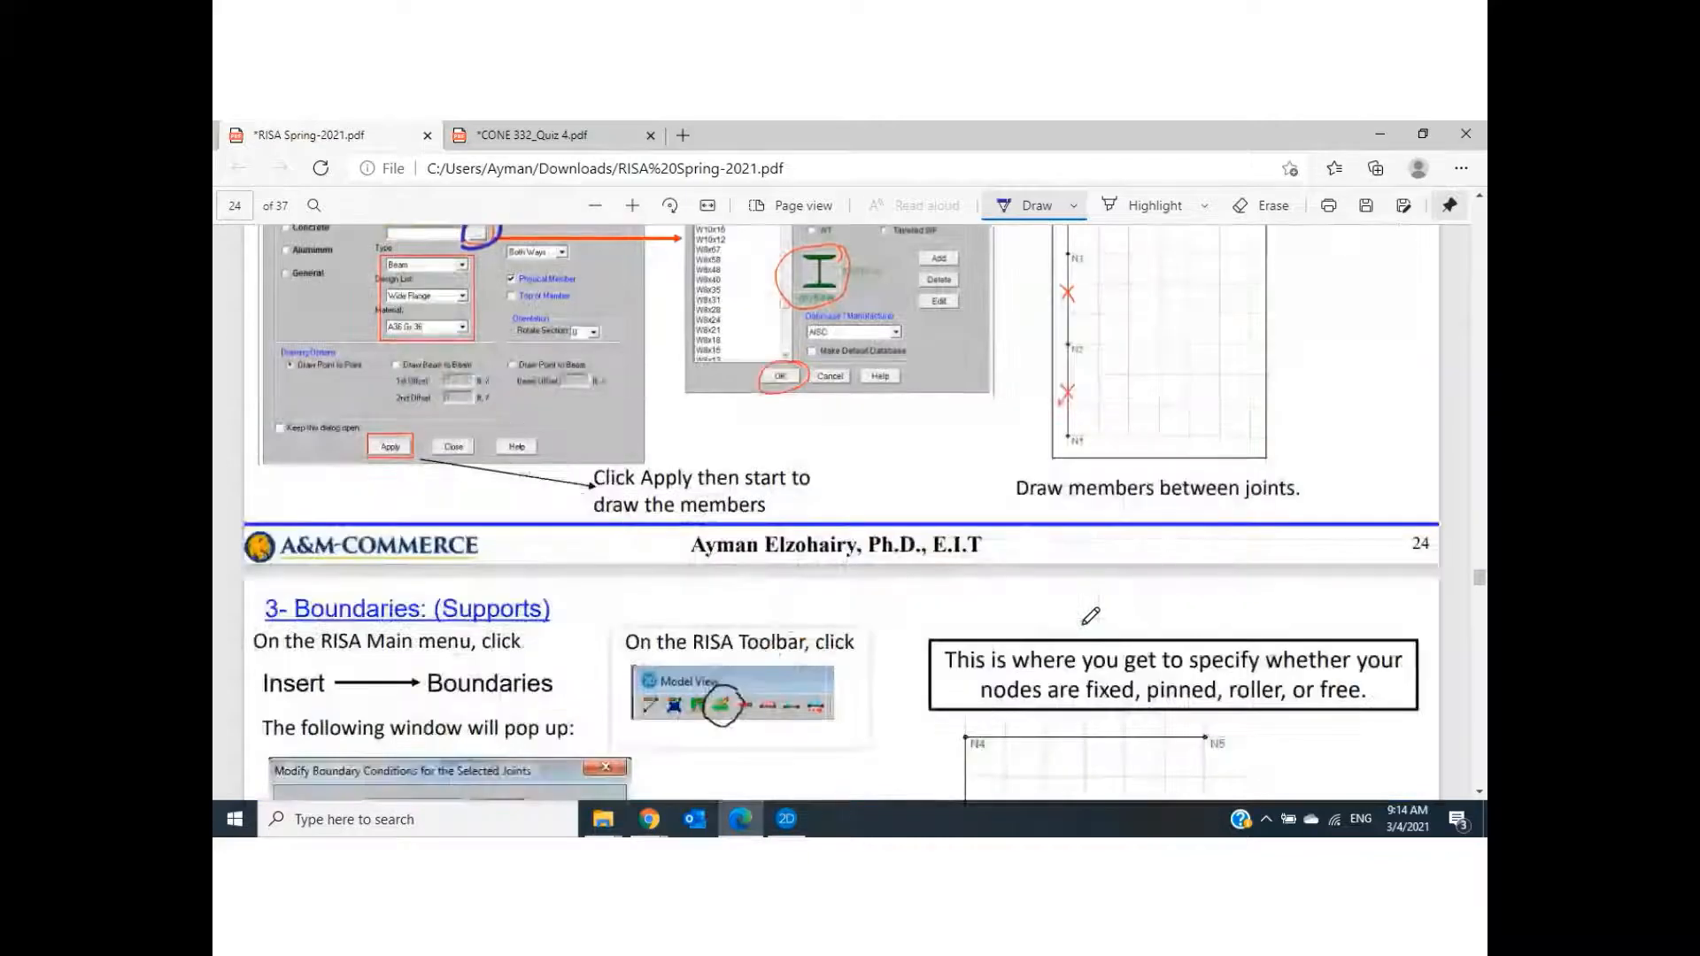
{"action": "scroll", "coordinate": [1089, 607], "scroll_direction": "down", "scroll_amount": 3}
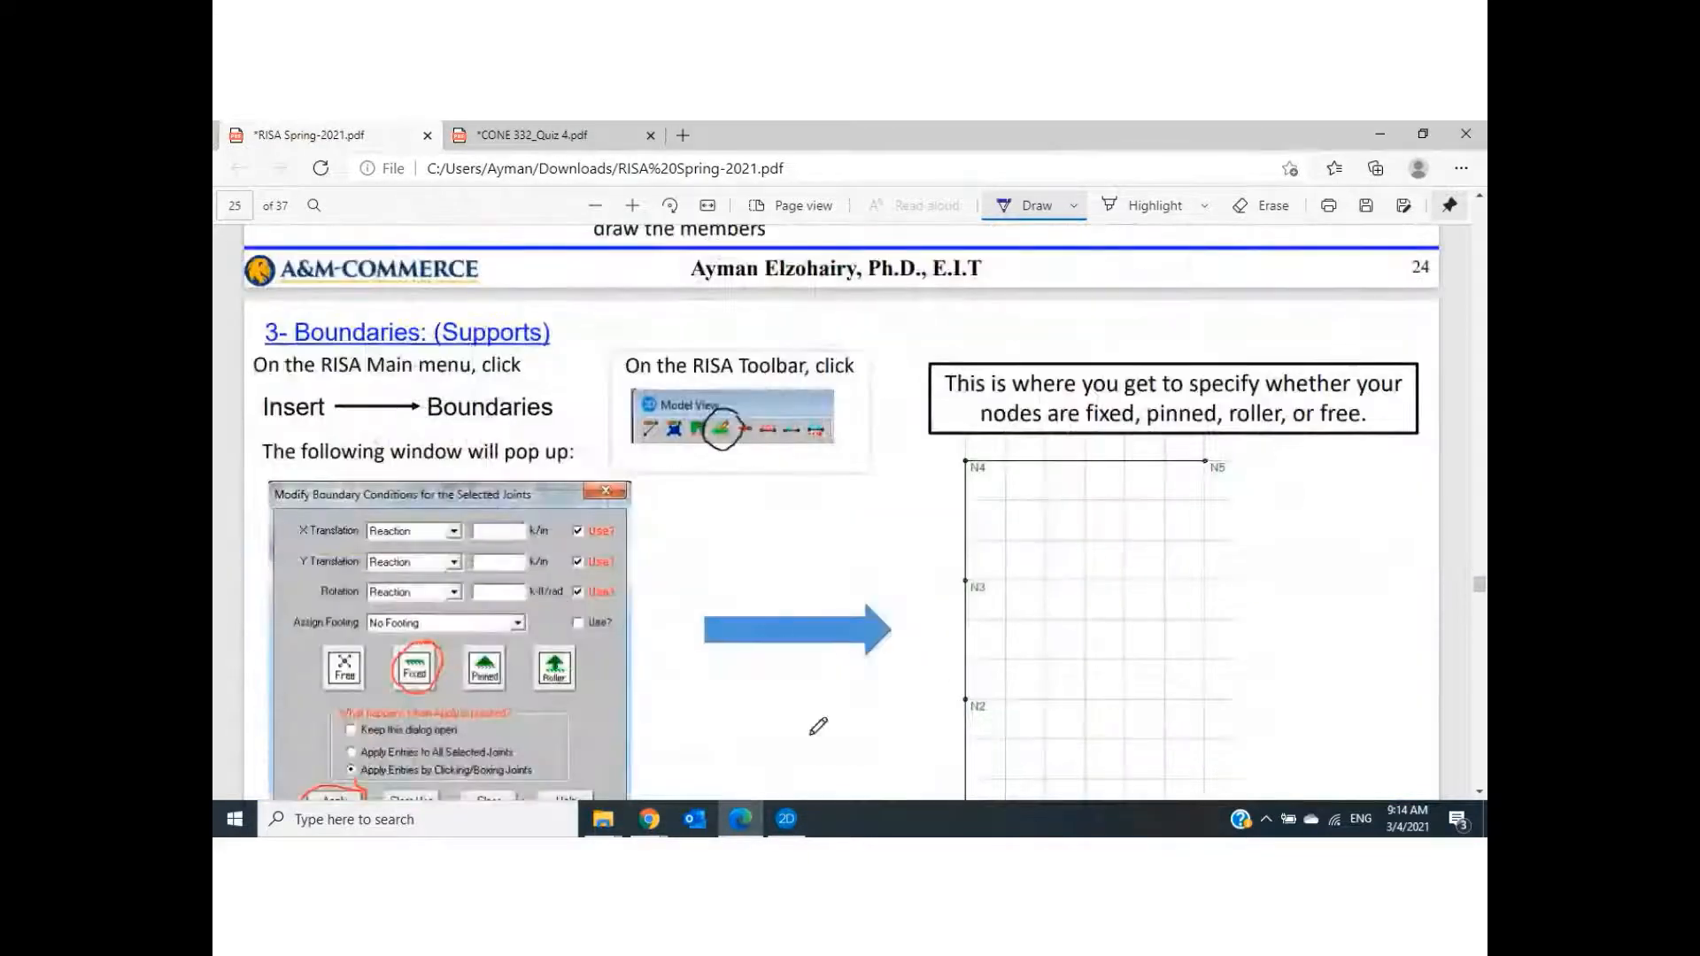
Switch back to RISA-2D and apply a fixed boundary condition to joint N1
{"action": "left_click", "coordinate": [786, 819]}
{"action": "left_click", "coordinate": [420, 151]}
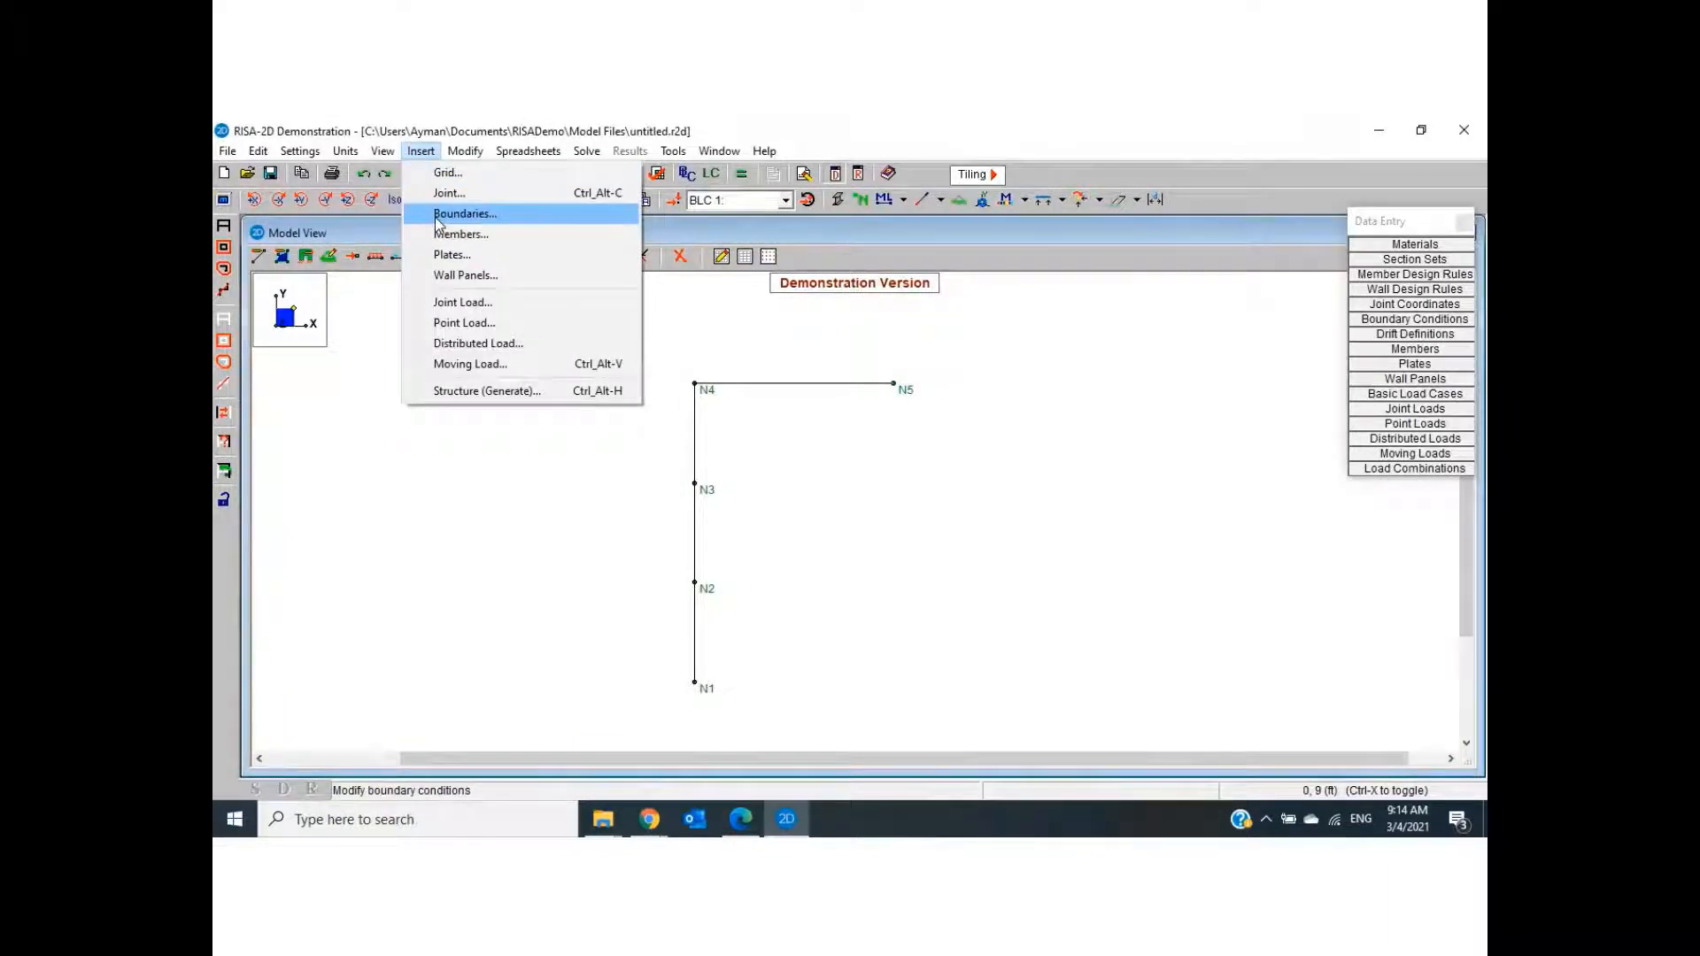
{"action": "left_click", "coordinate": [464, 214]}
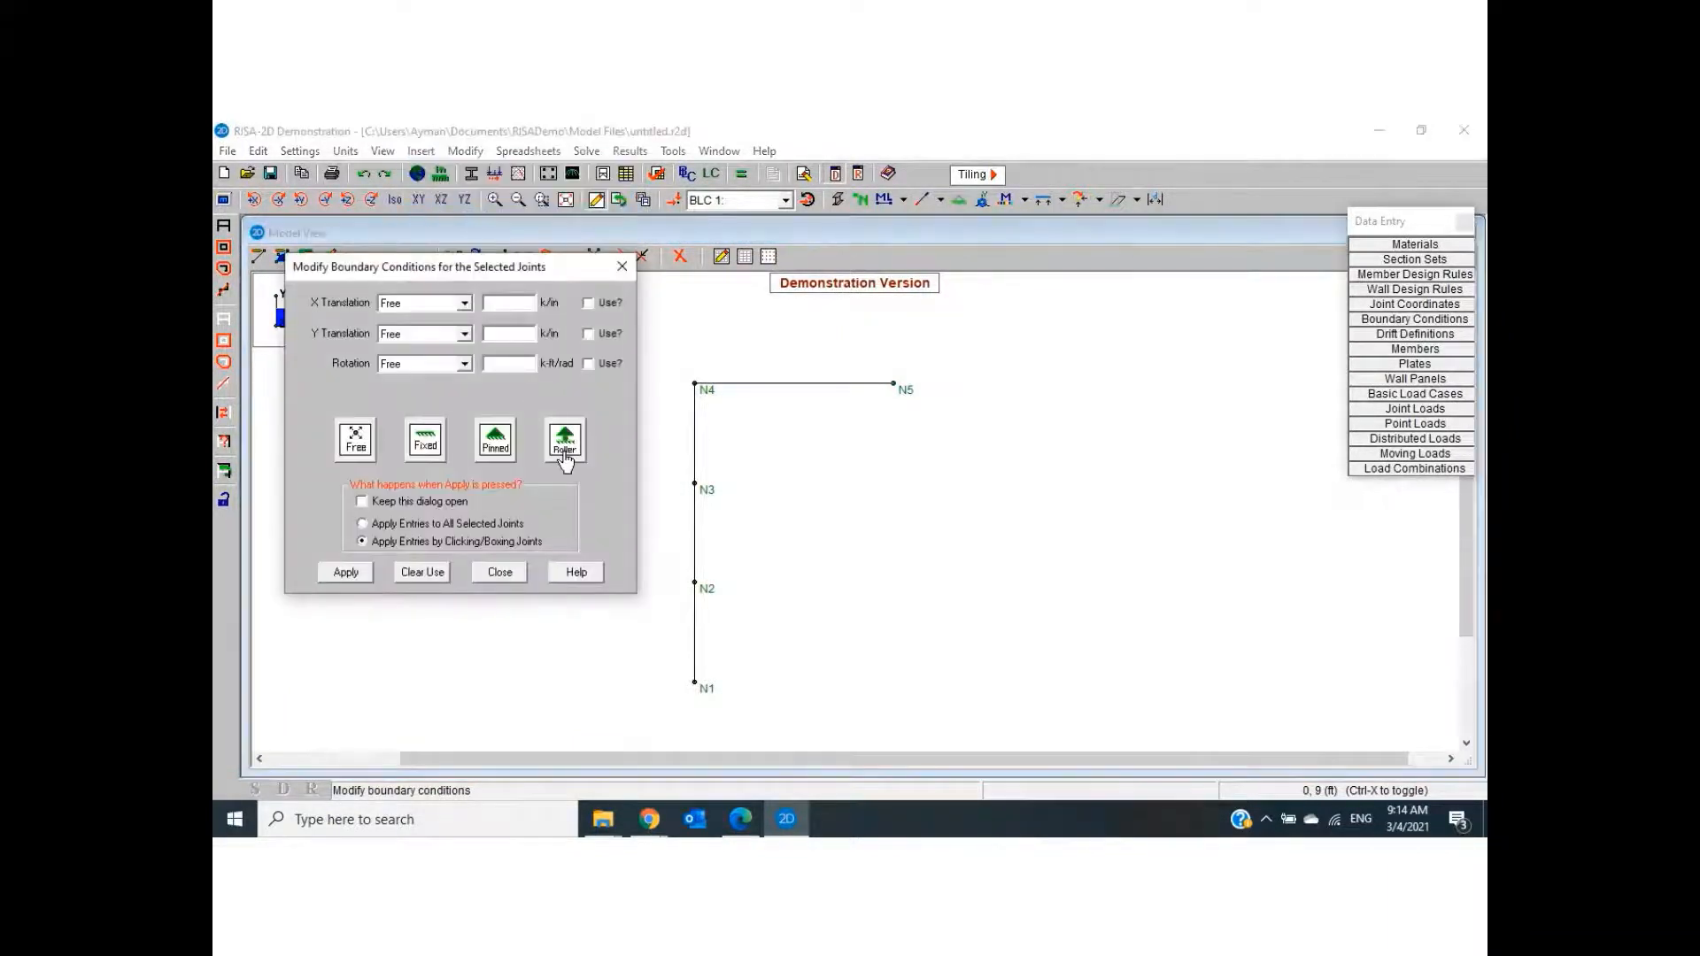
{"action": "left_click", "coordinate": [421, 447]}
{"action": "left_click", "coordinate": [363, 574]}
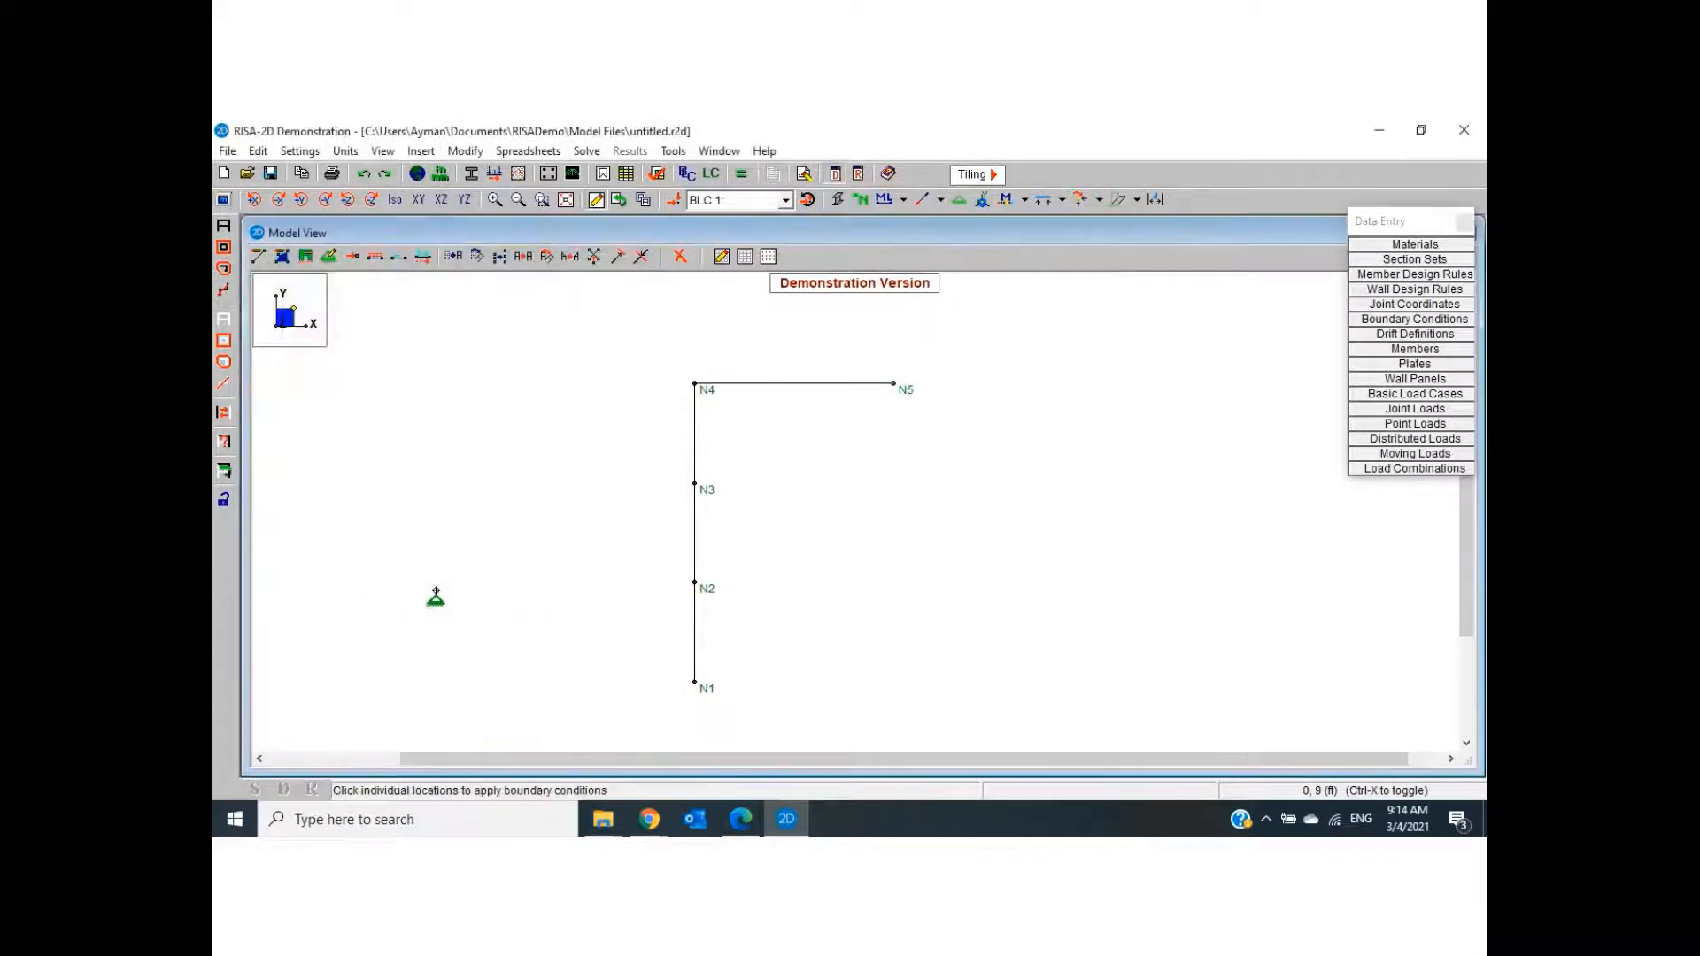
{"action": "left_click", "coordinate": [694, 682]}
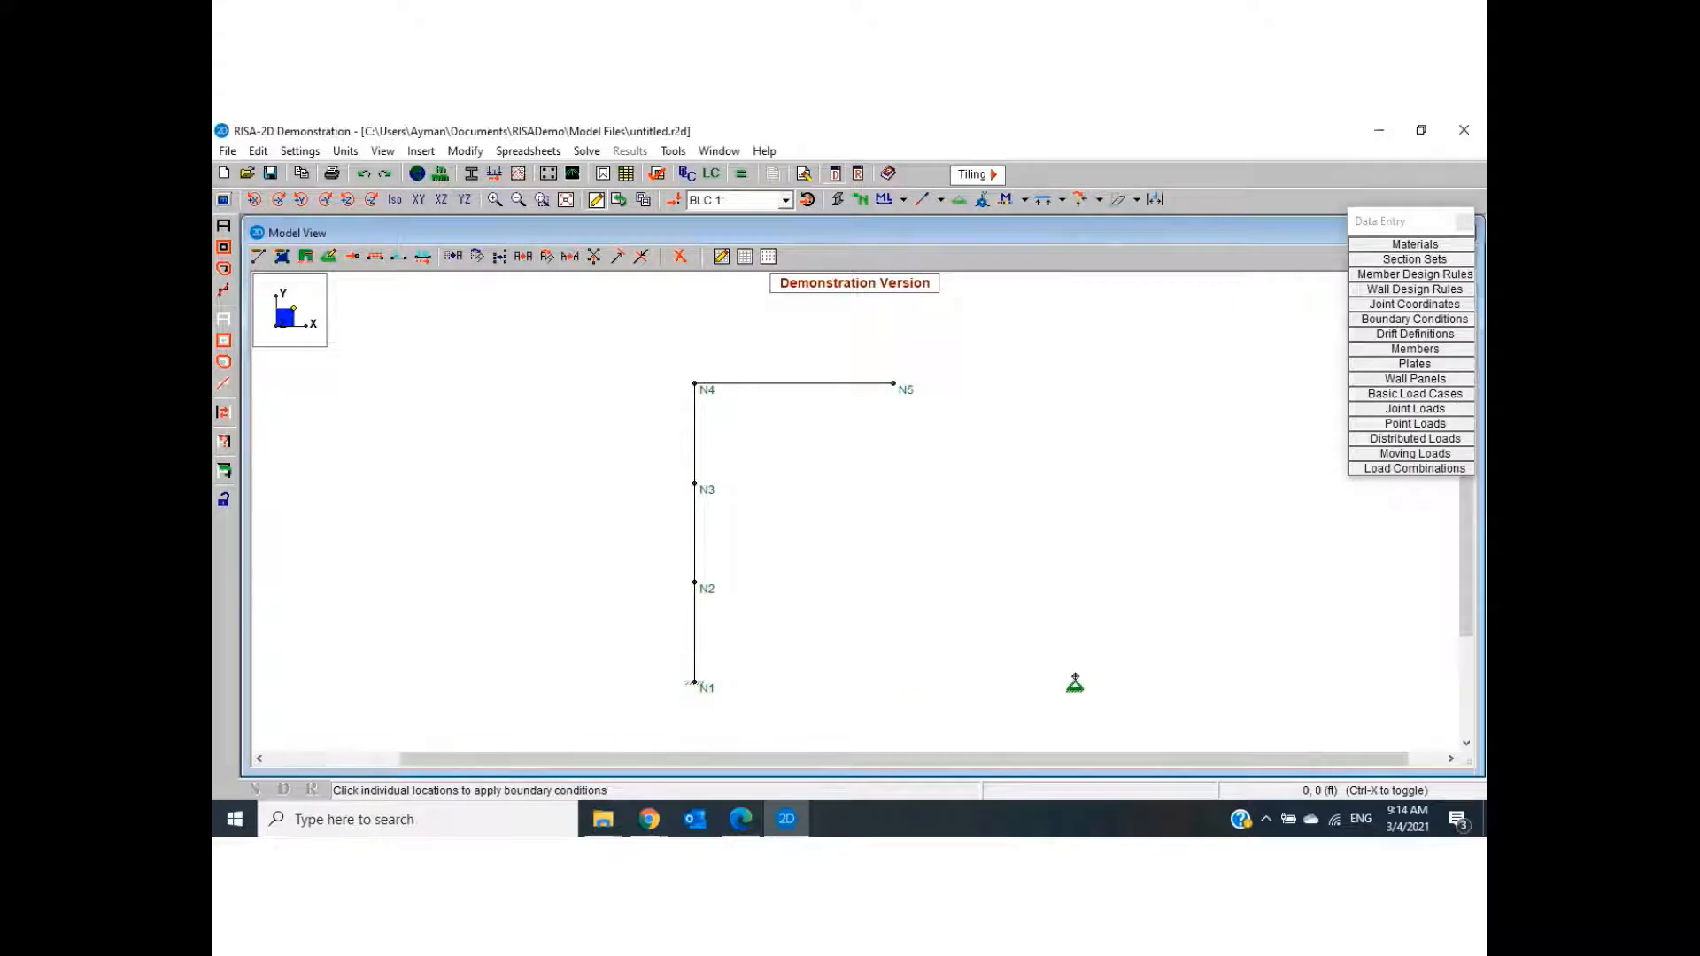
{"action": "key", "text": "Escape"}
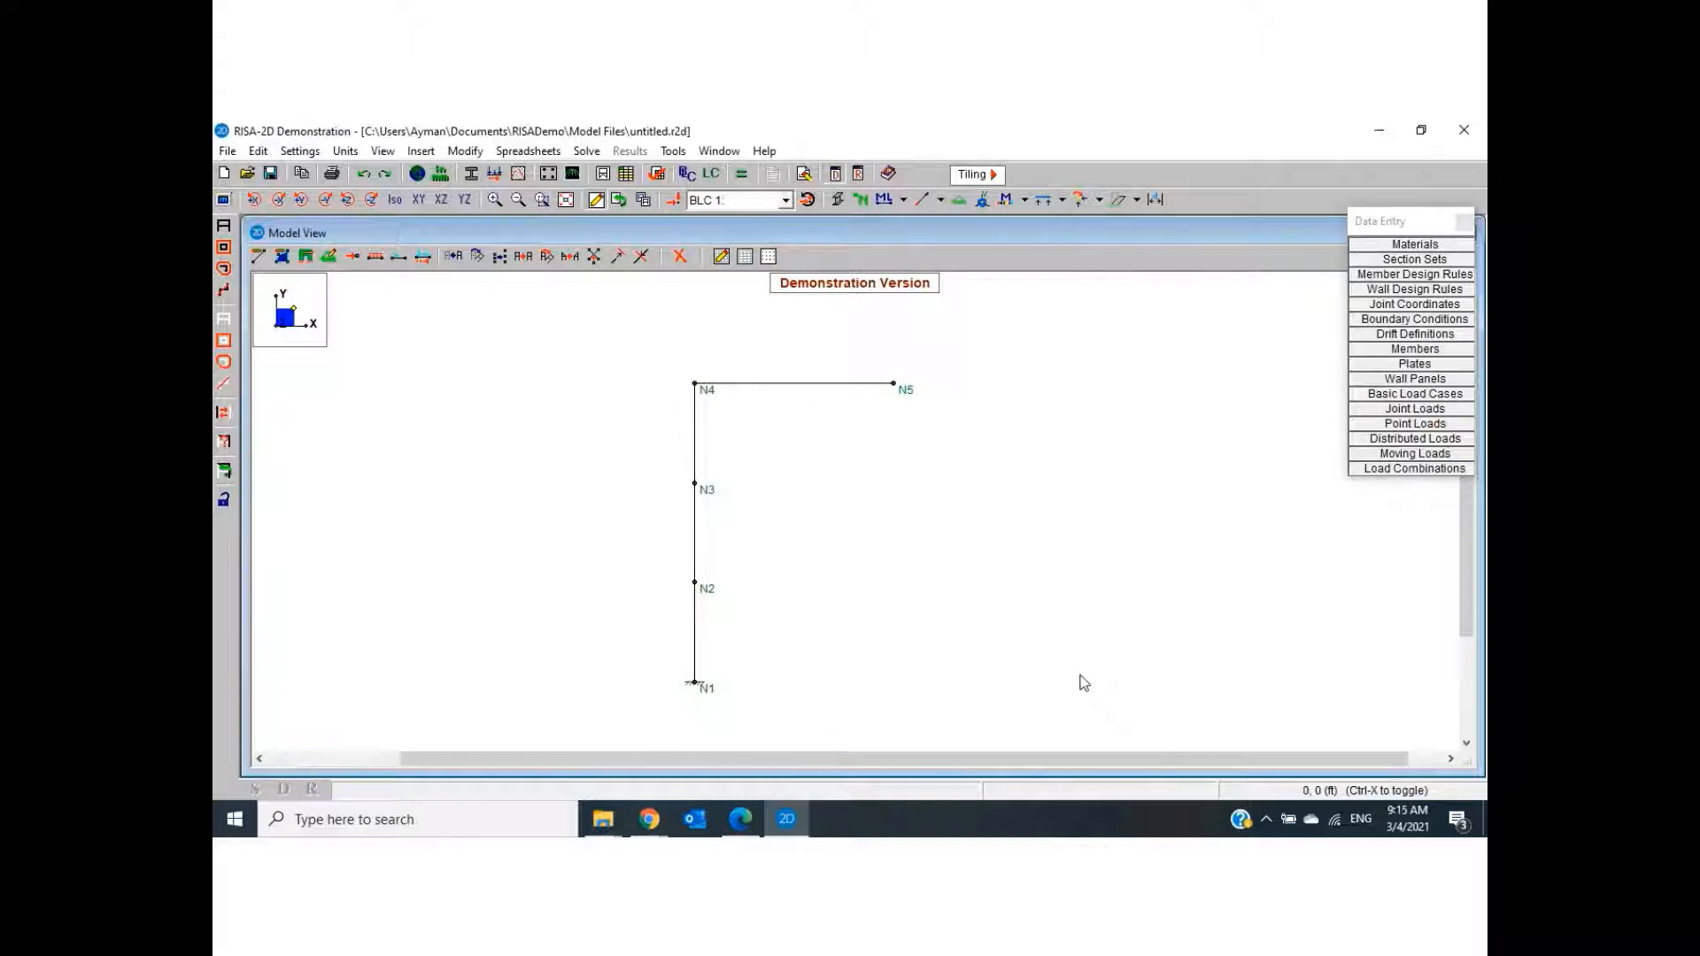
Open the joint load settings, then switch to the PDF notes and circle the lowest 1 k load in the frame figure
{"action": "left_click", "coordinate": [416, 156]}
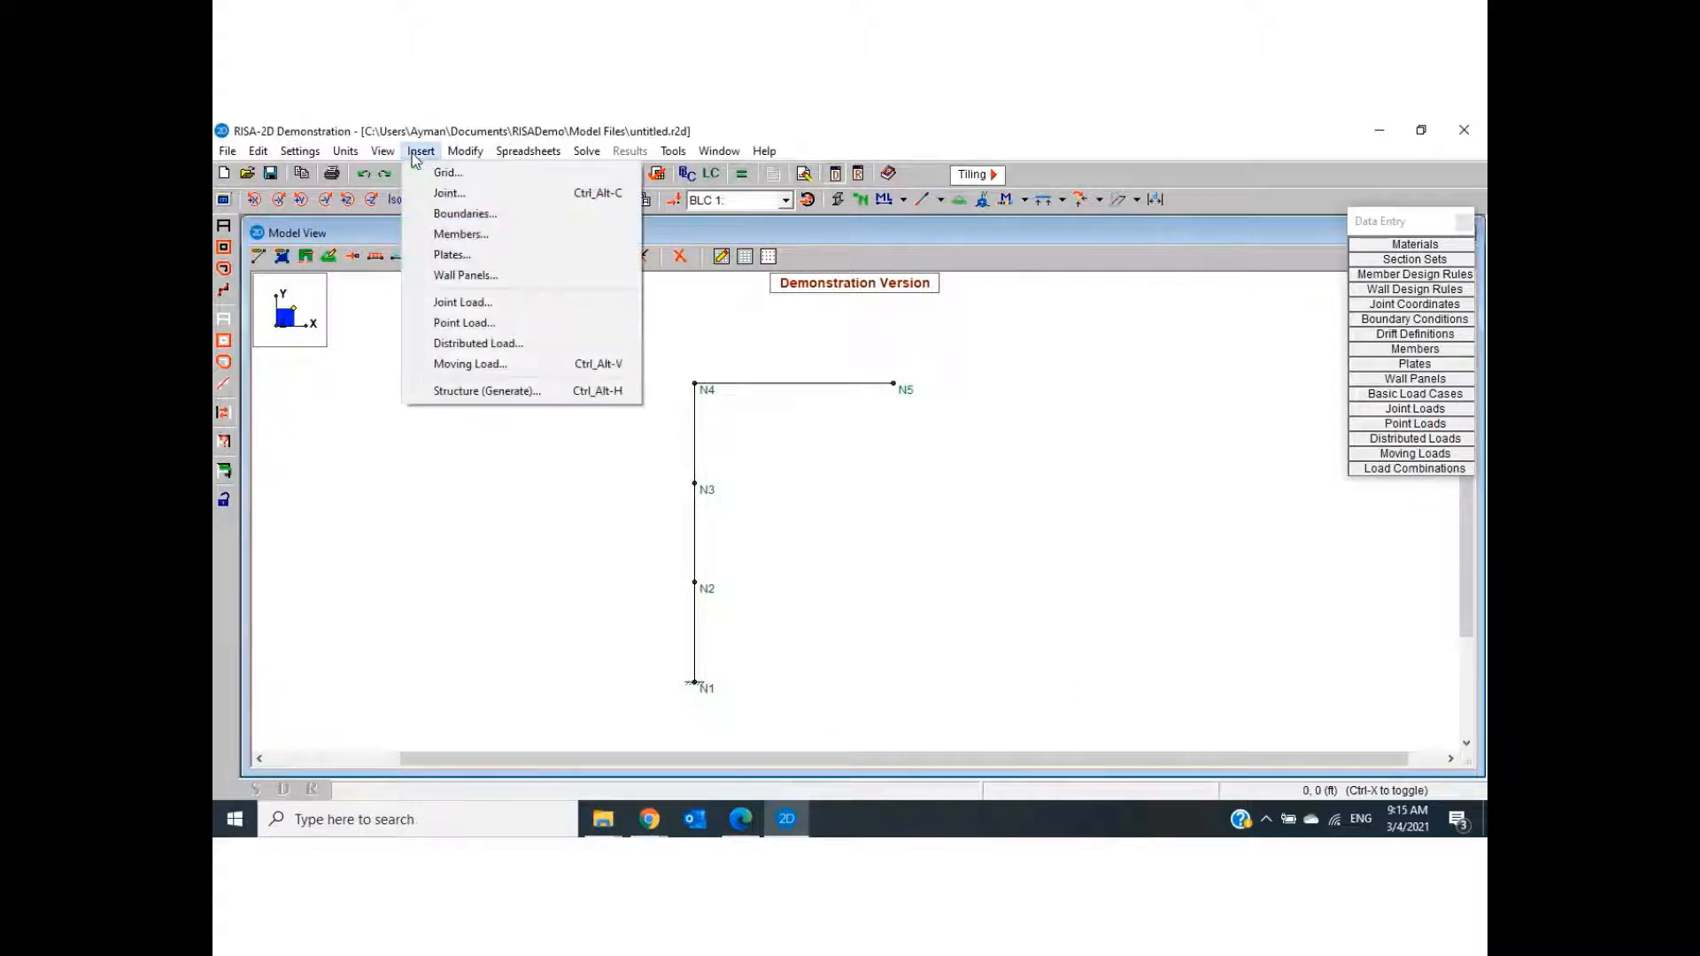
{"action": "left_click", "coordinate": [444, 303]}
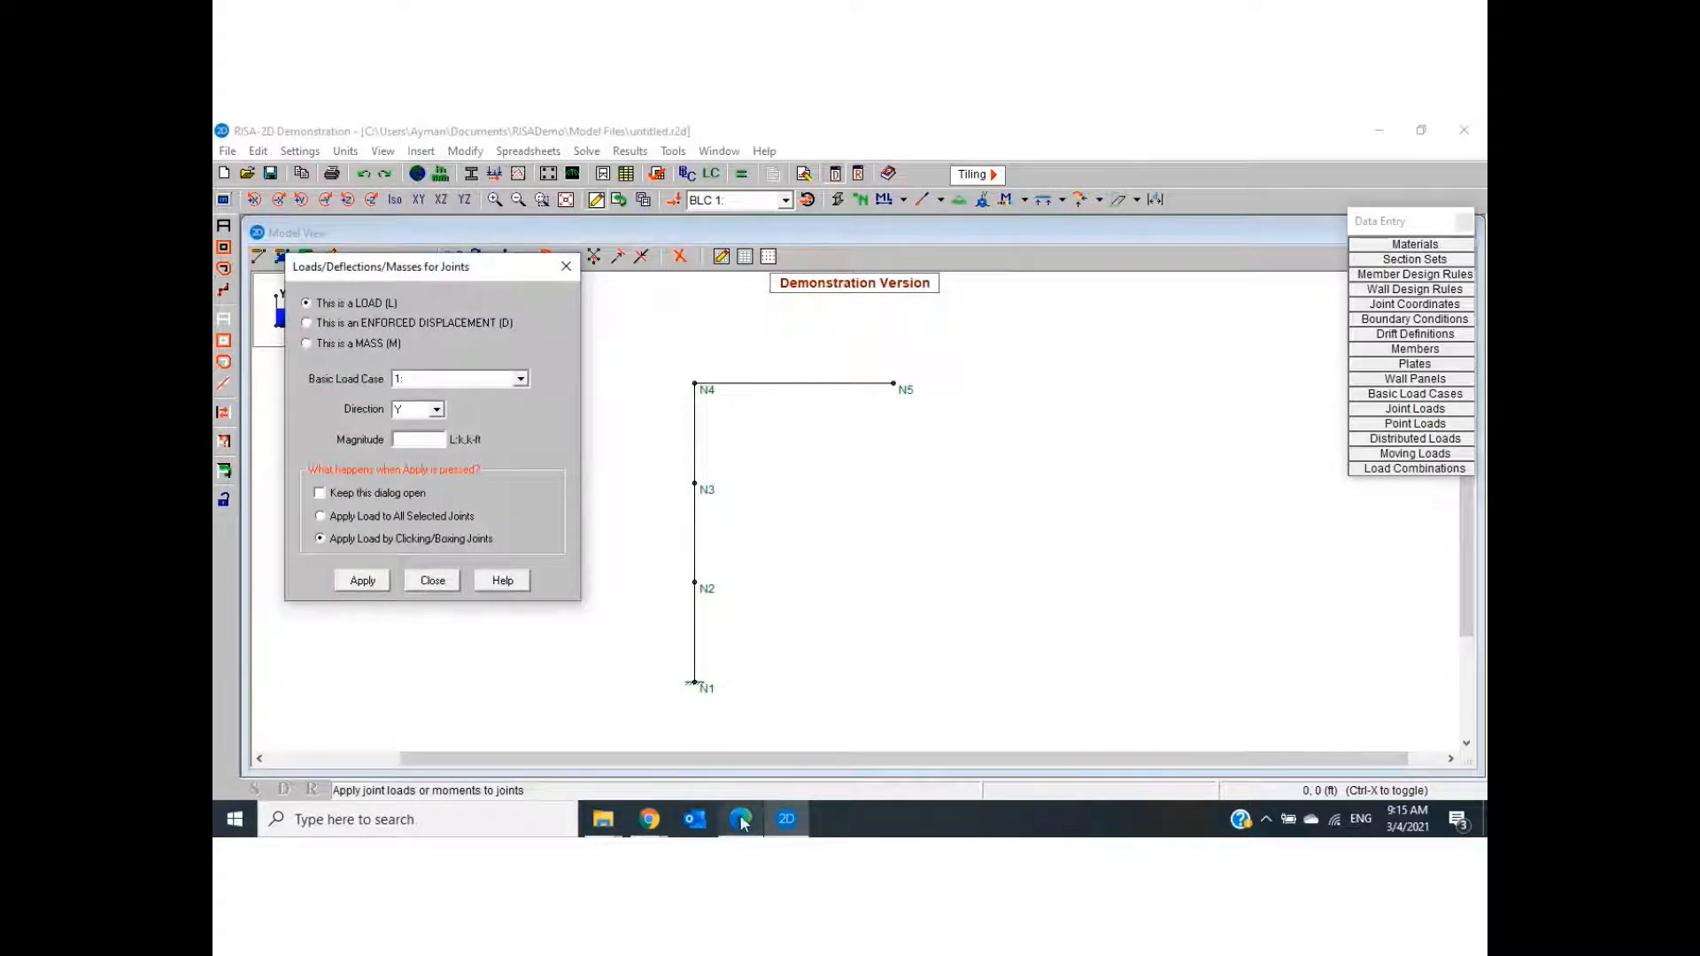
{"action": "key", "text": "alt+Tab"}
{"action": "scroll", "coordinate": [955, 615], "scroll_direction": "up", "scroll_amount": 10}
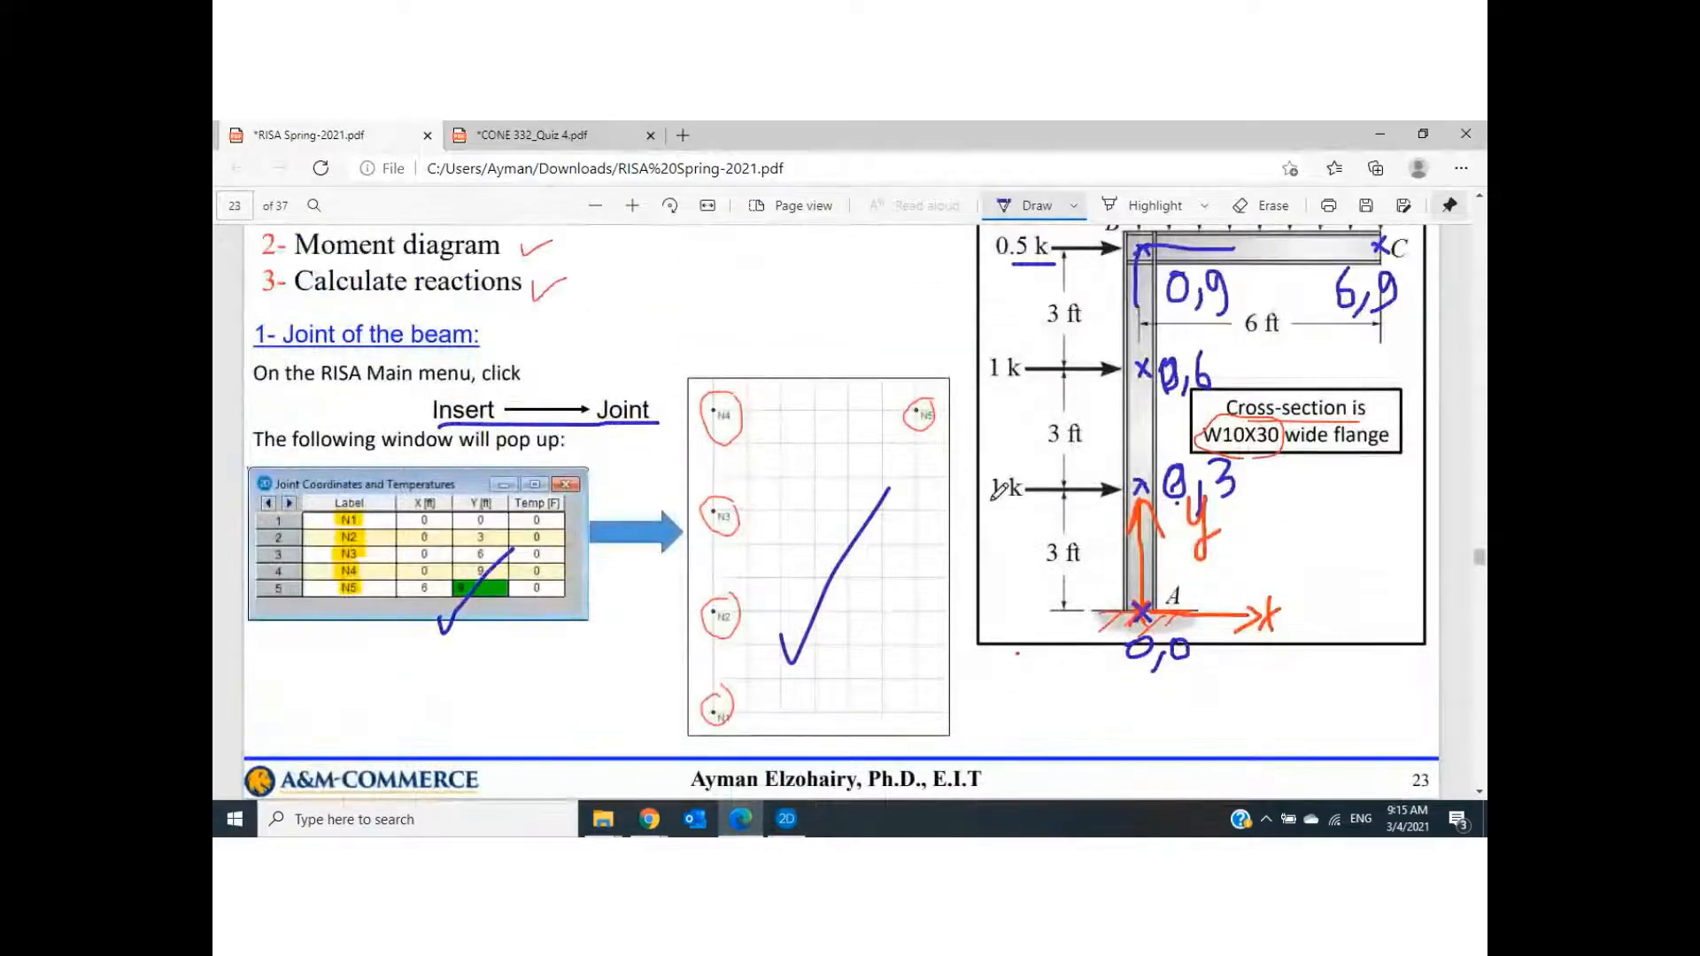
{"action": "mouse_move", "coordinate": [997, 507]}
{"action": "left_mouse_down"}
{"action": "mouse_move", "coordinate": [986, 485]}
{"action": "mouse_move", "coordinate": [1011, 469]}
{"action": "mouse_move", "coordinate": [1036, 497]}
{"action": "mouse_move", "coordinate": [995, 506]}
{"action": "left_mouse_up"}
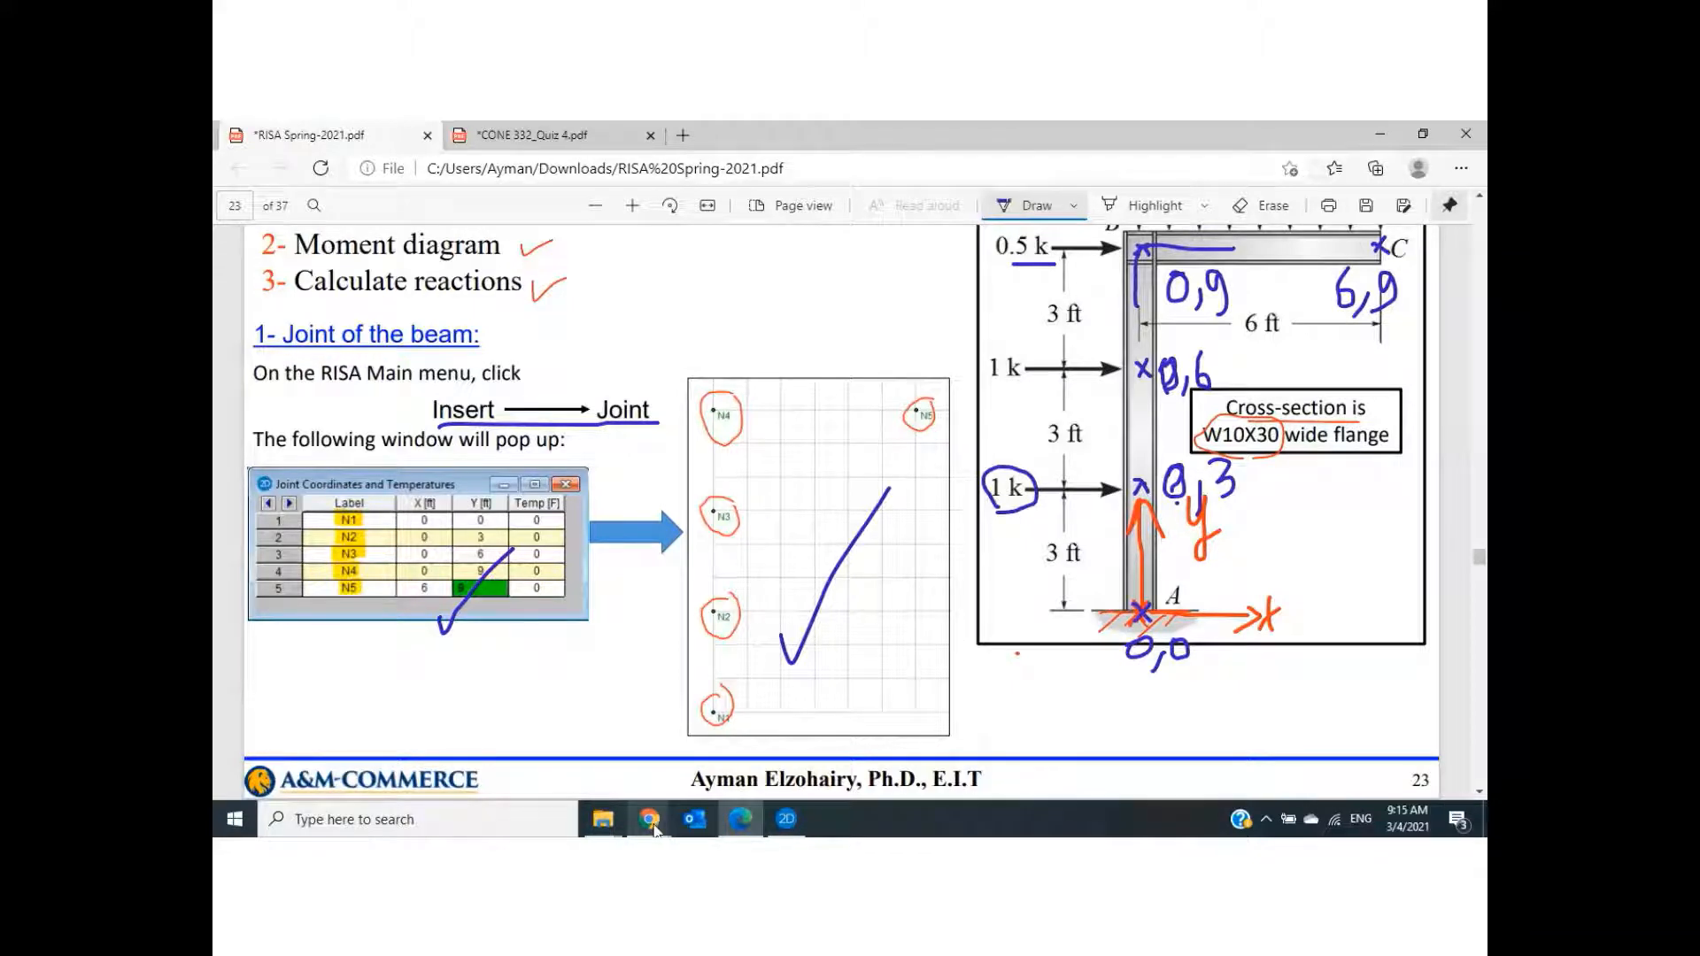
Switch to the Virtual Classroom in Chrome and check the public chat for students' replies
{"action": "mouse_move", "coordinate": [649, 819]}
{"action": "left_click", "coordinate": [584, 763]}
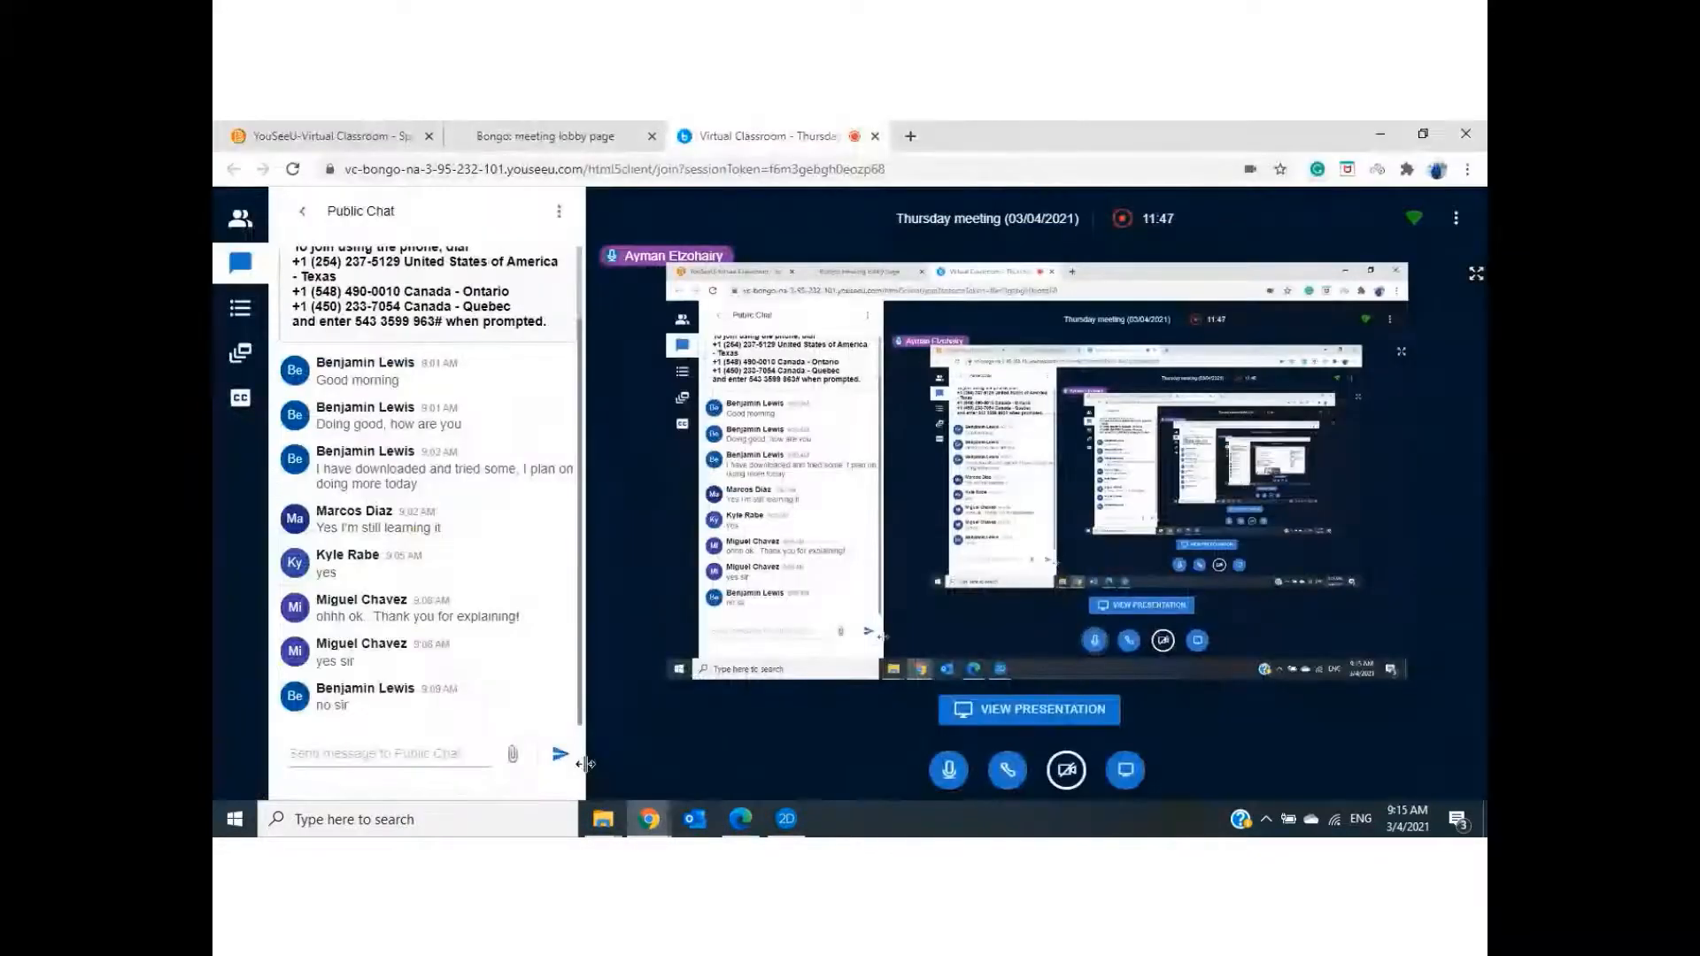
{"action": "left_click", "coordinate": [742, 821]}
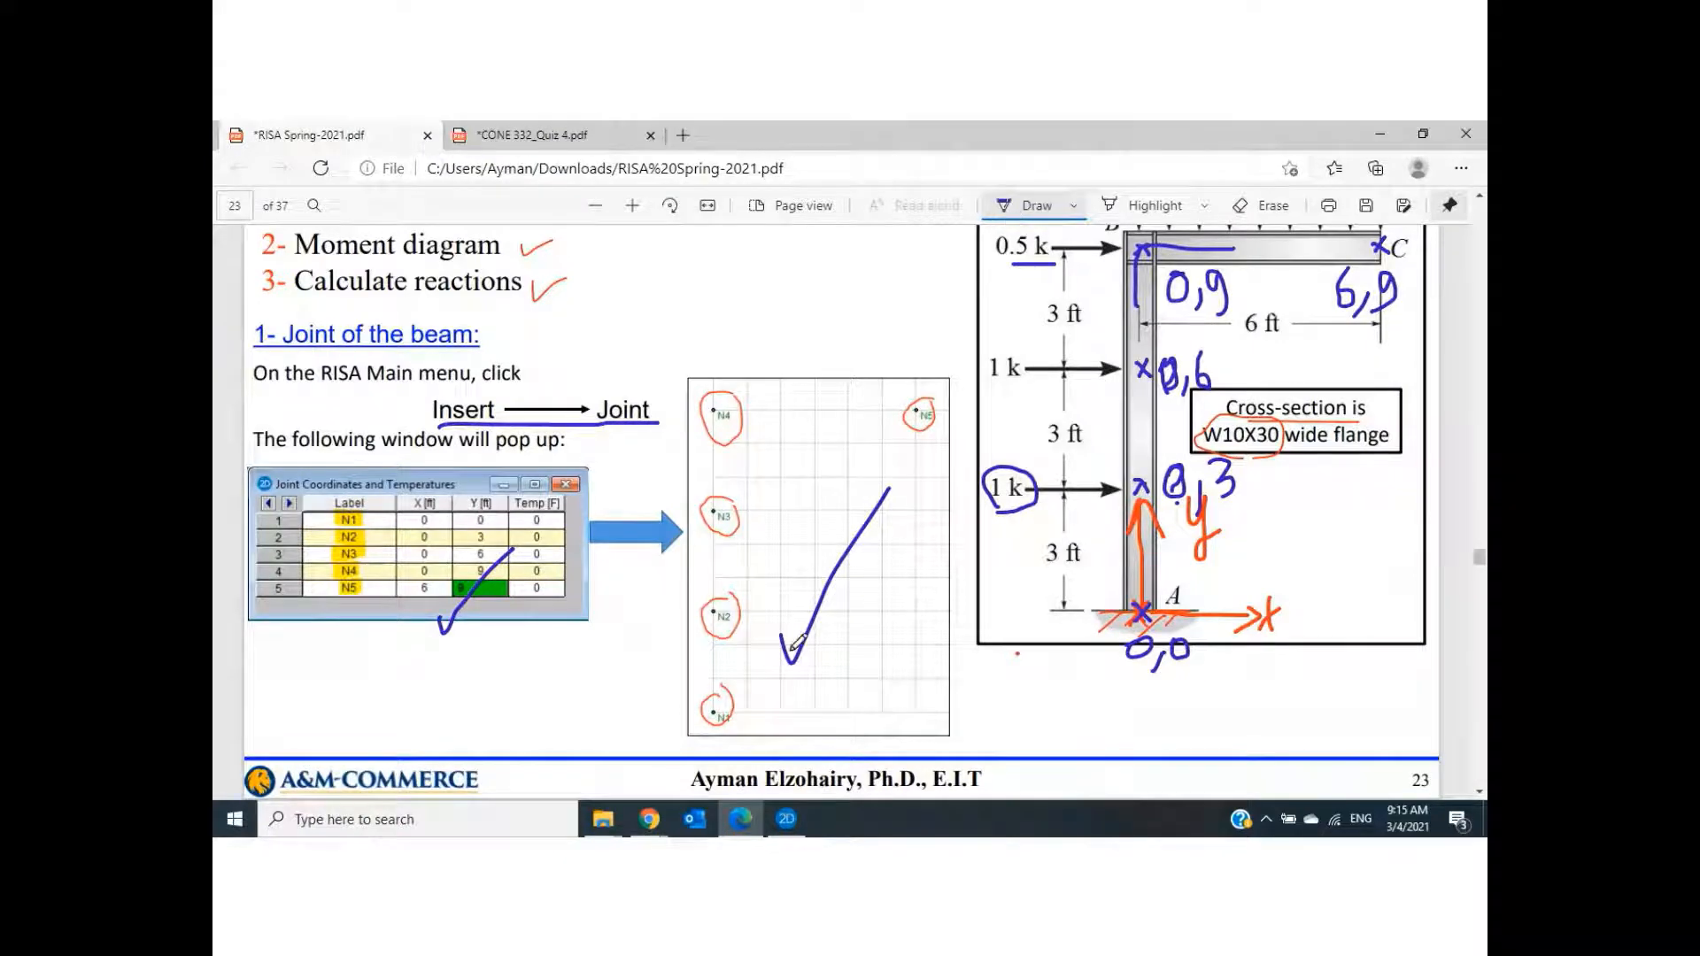
{"action": "left_click", "coordinate": [662, 824]}
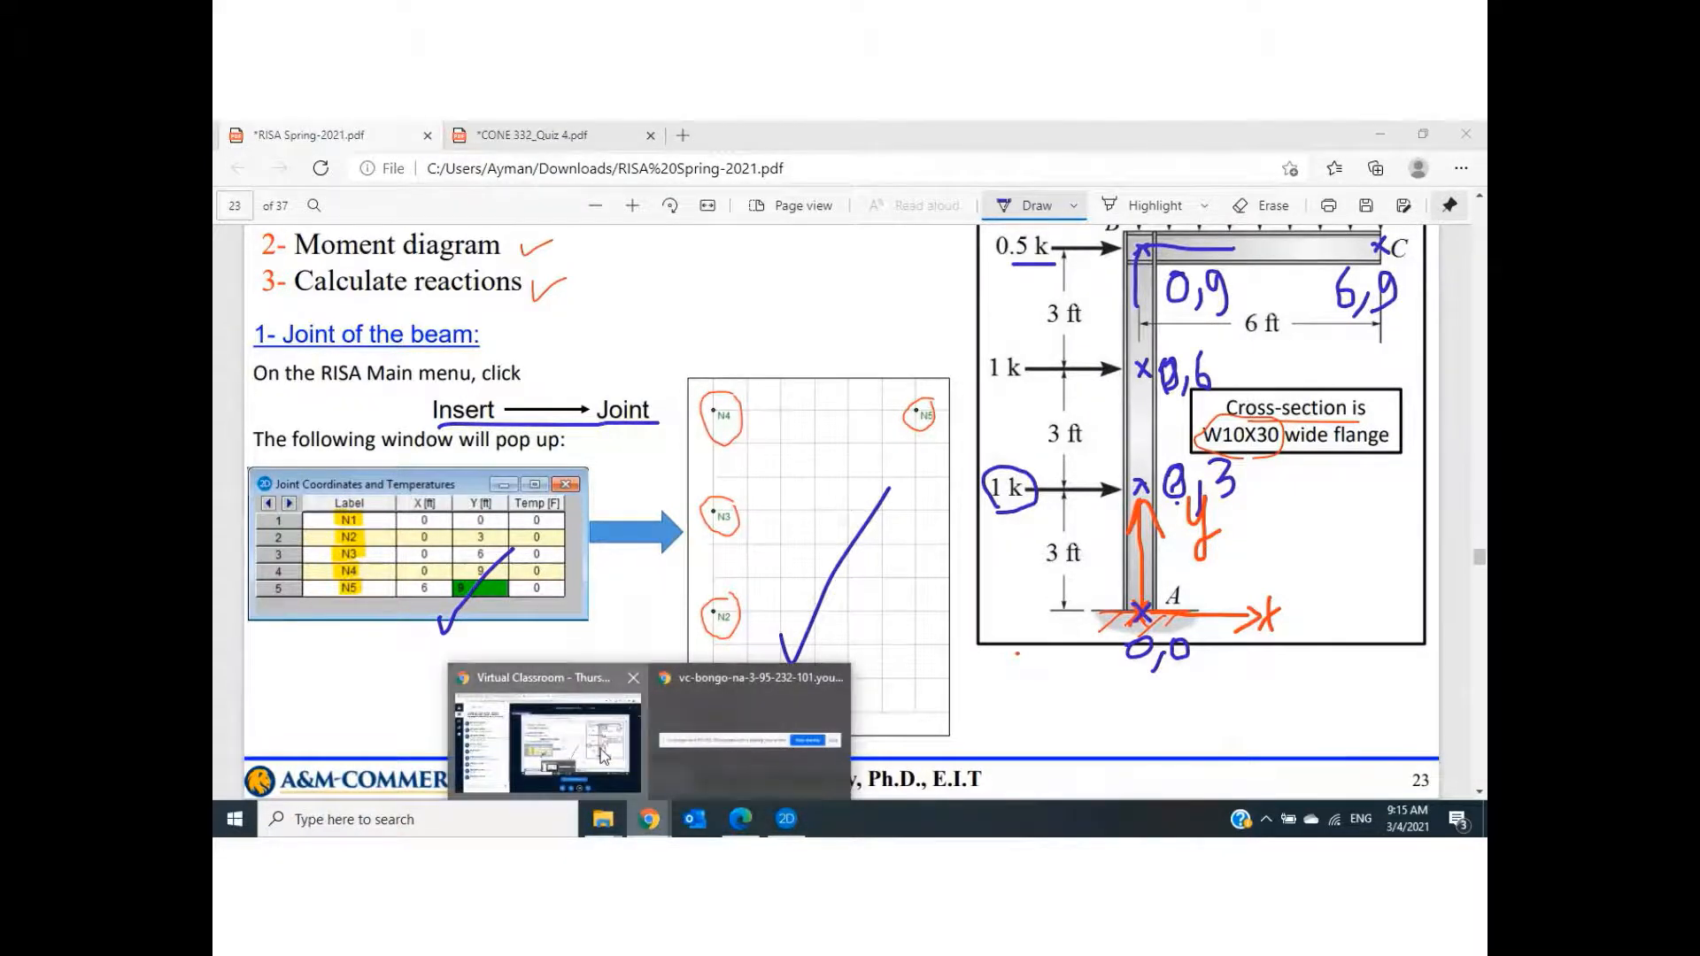
{"action": "left_click", "coordinate": [598, 747]}
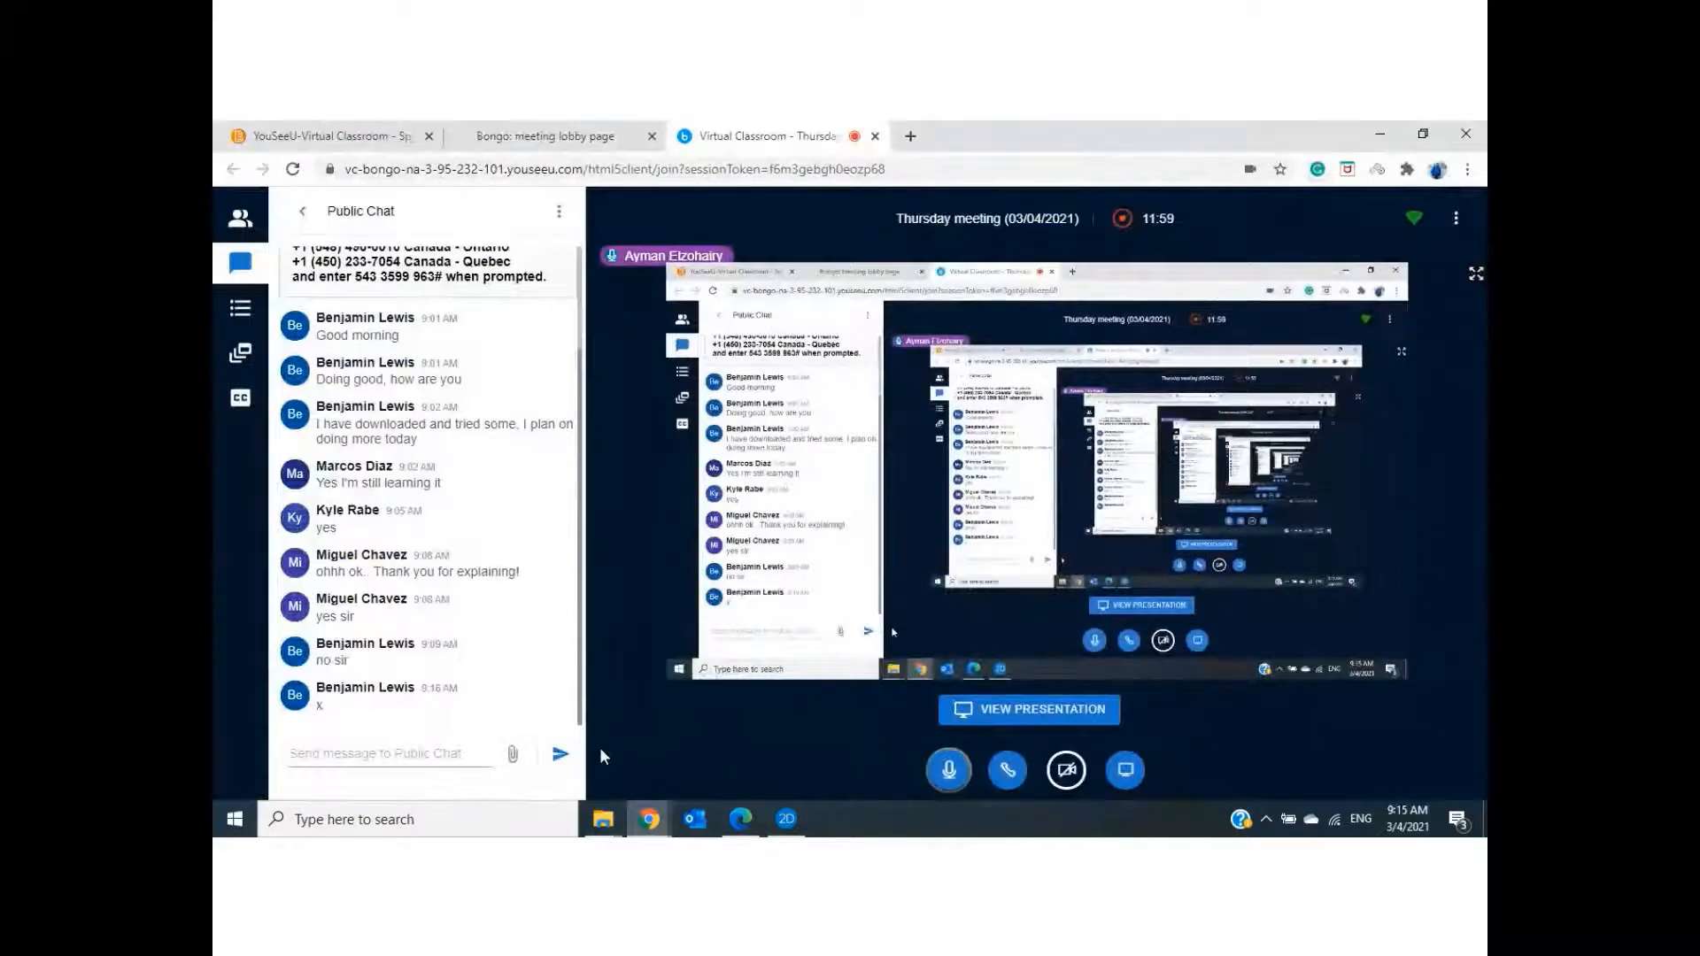
Switch back to RISA-2D and apply a 1 k joint load in the X direction to joints N2 and N3
{"action": "left_click", "coordinate": [786, 818]}
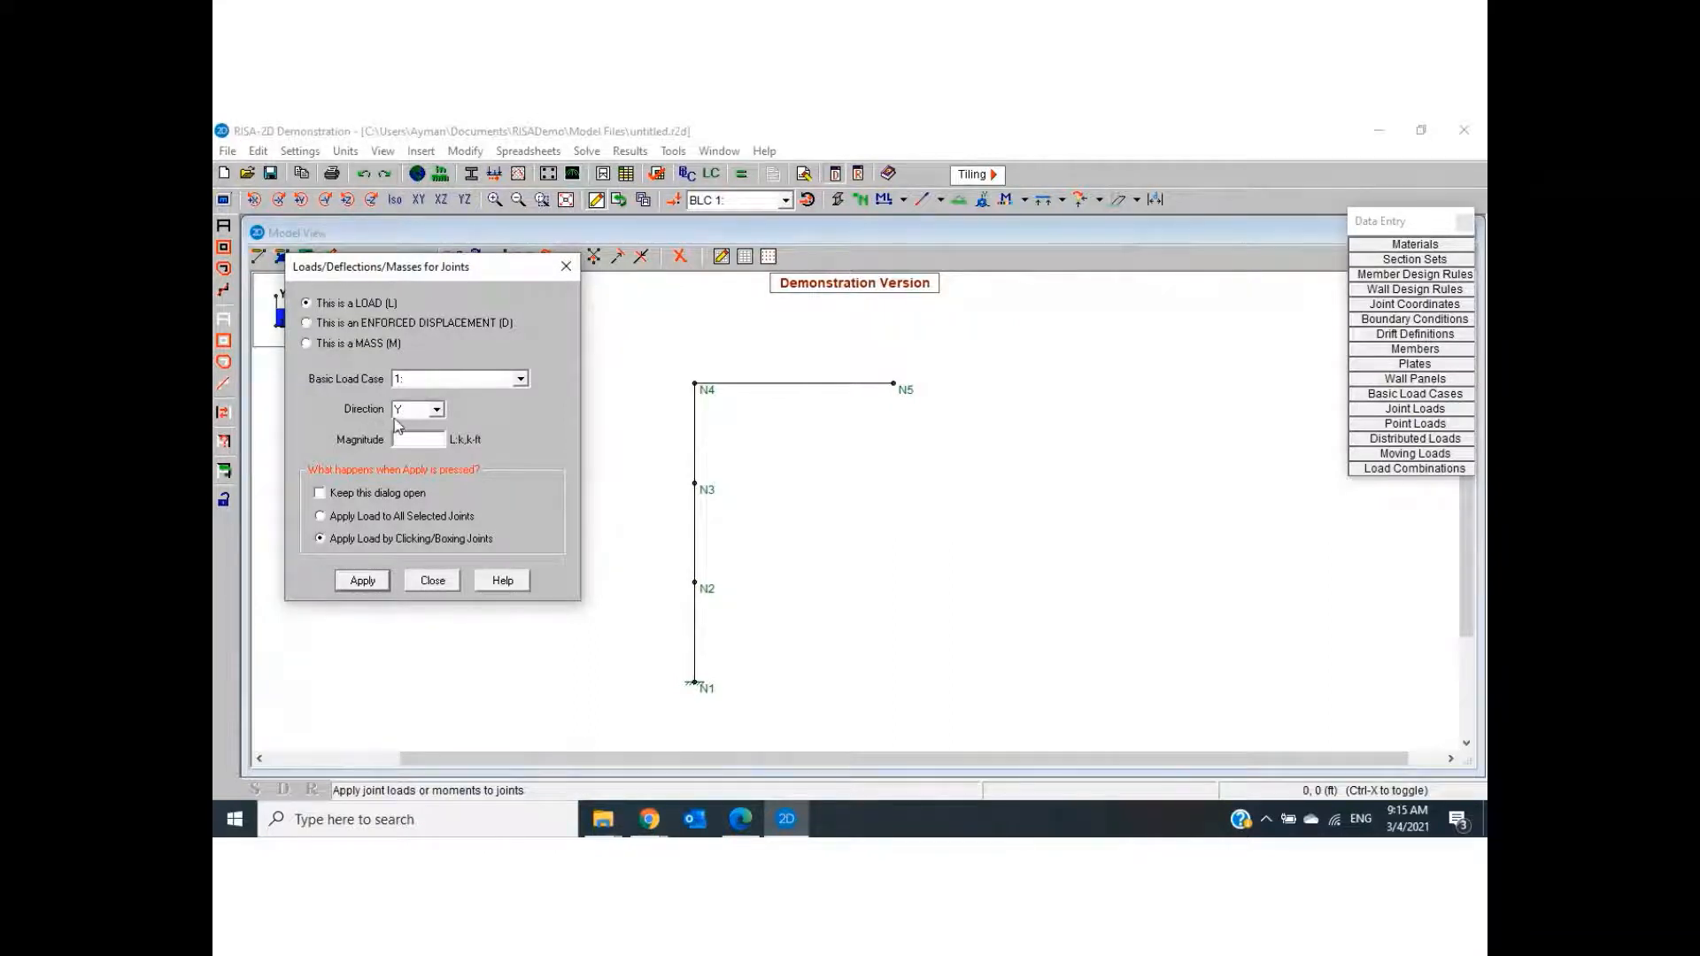
{"action": "left_click", "coordinate": [437, 409]}
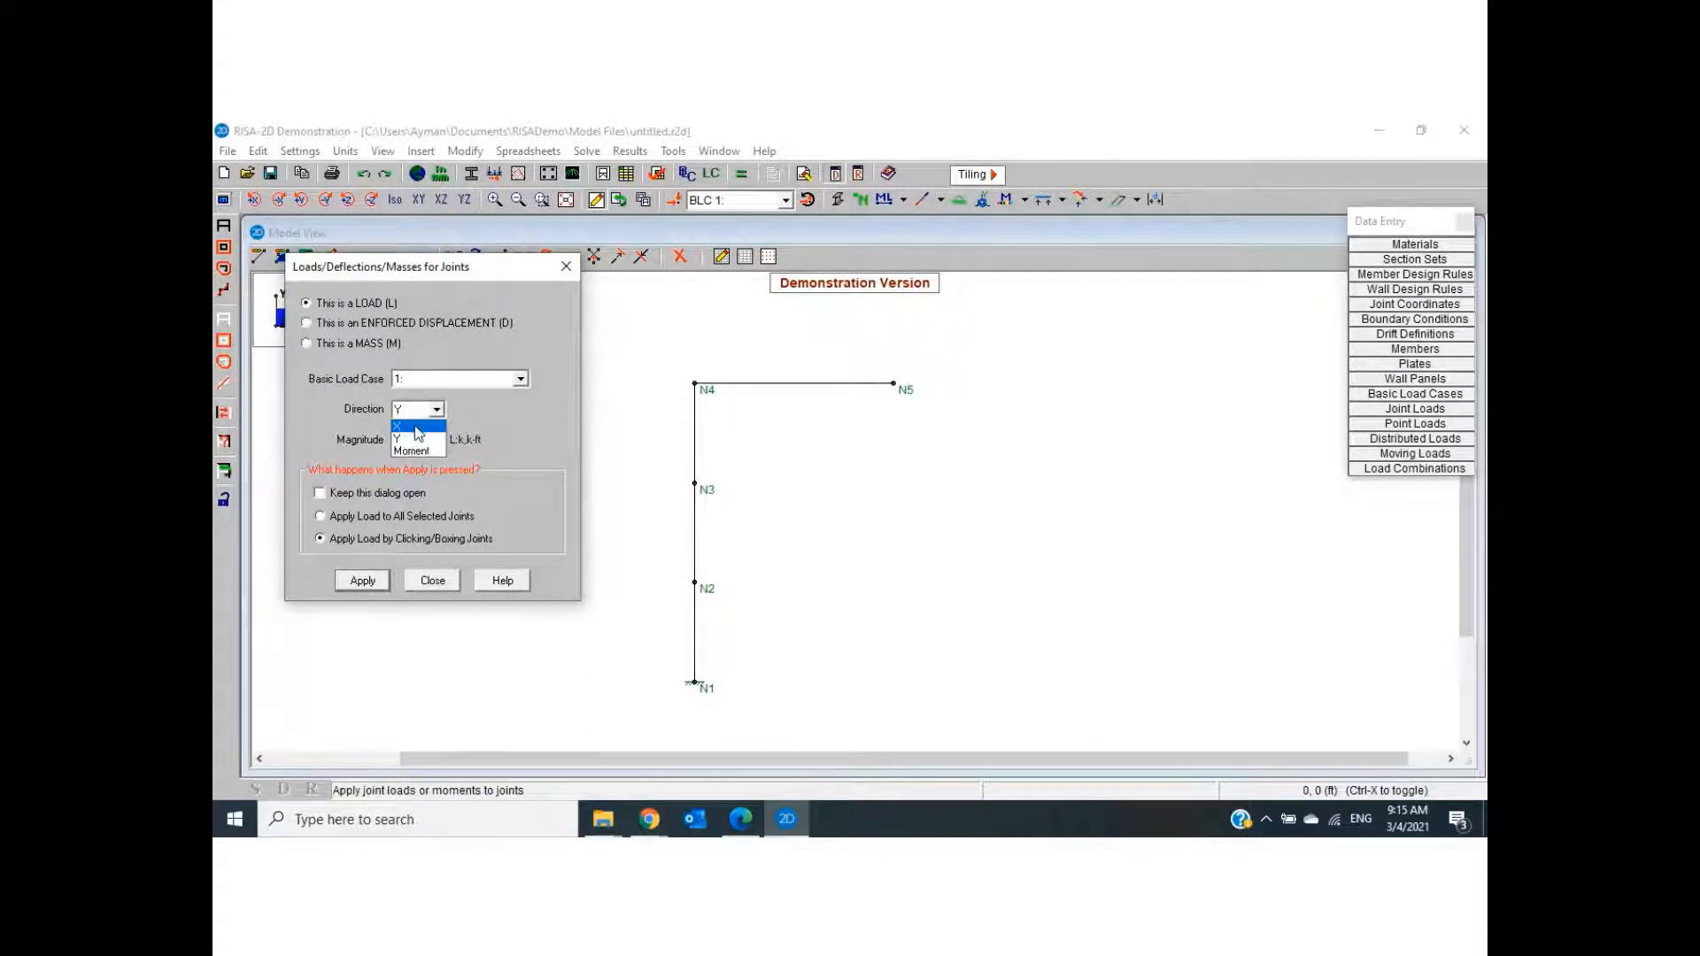
{"action": "left_click", "coordinate": [416, 428]}
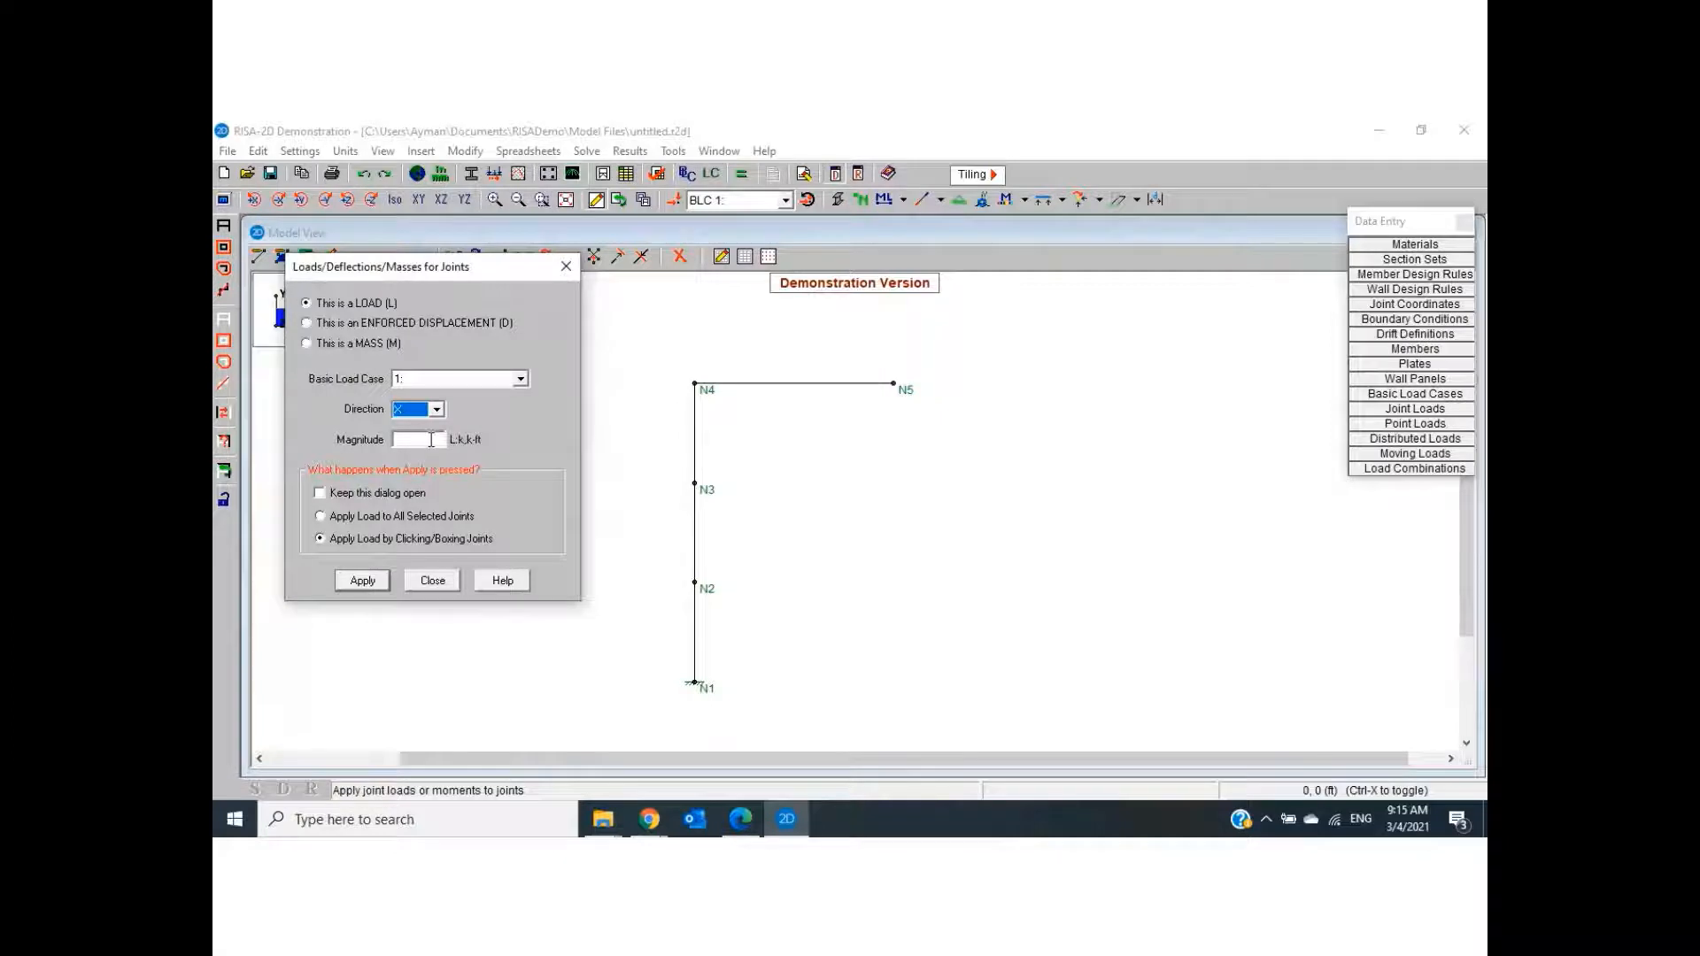
{"action": "left_click", "coordinate": [431, 440]}
{"action": "left_click", "coordinate": [363, 581]}
{"action": "left_click", "coordinate": [692, 583]}
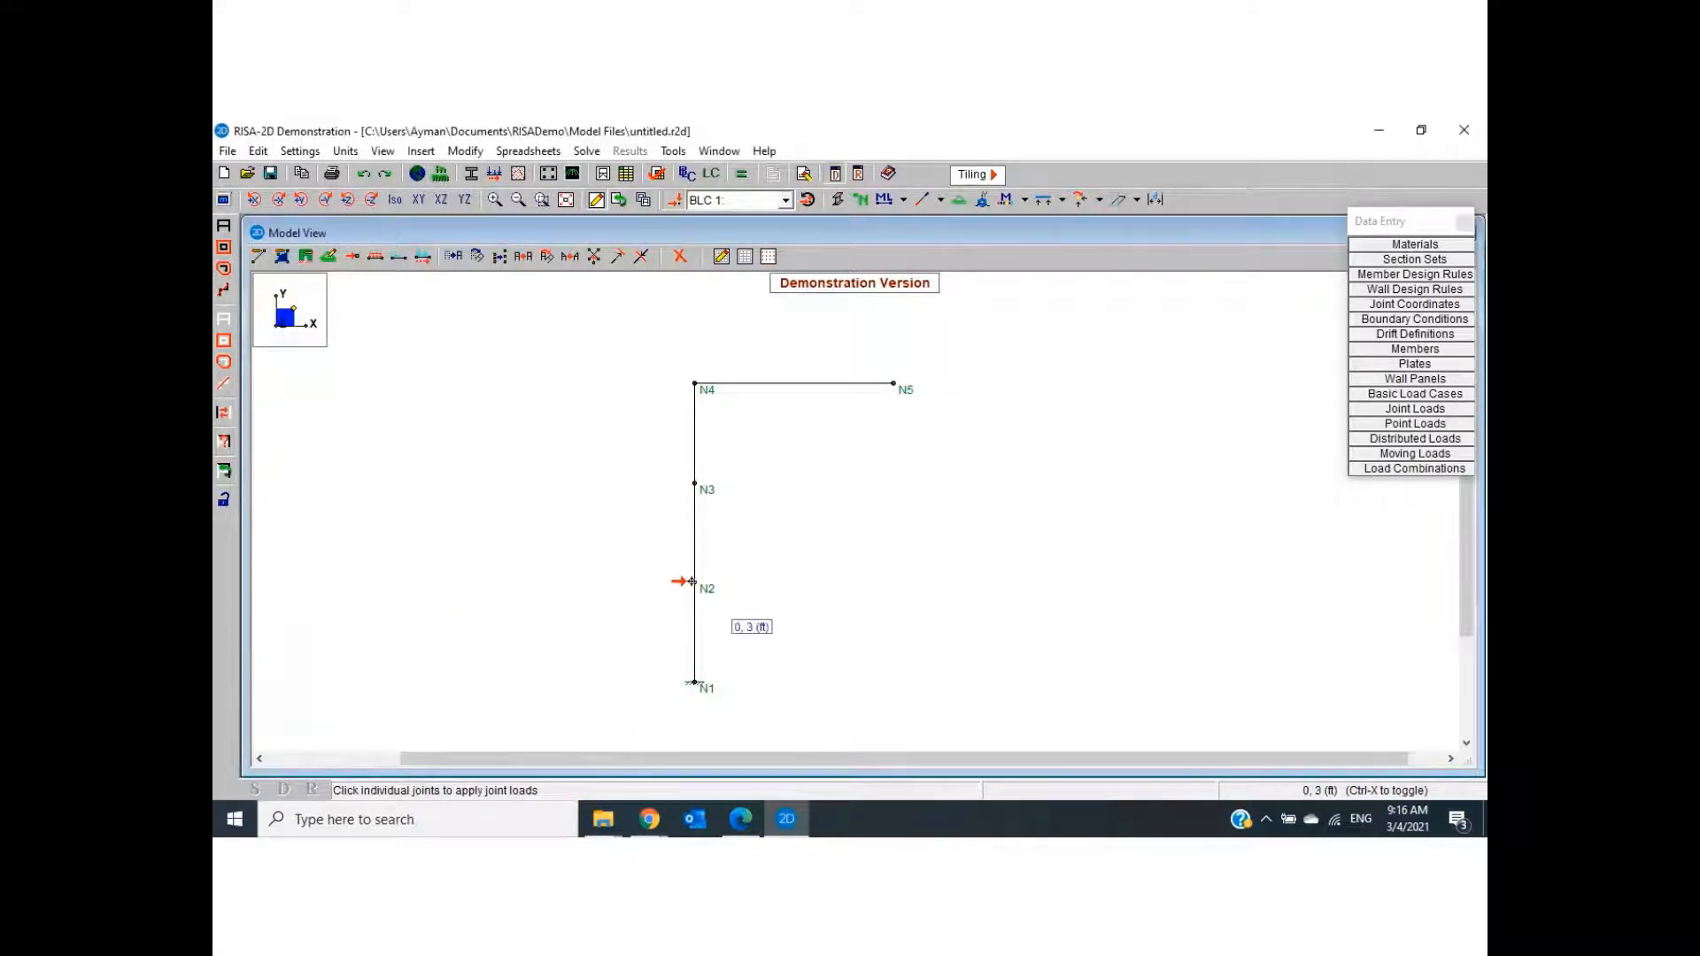
{"action": "left_click", "coordinate": [692, 583]}
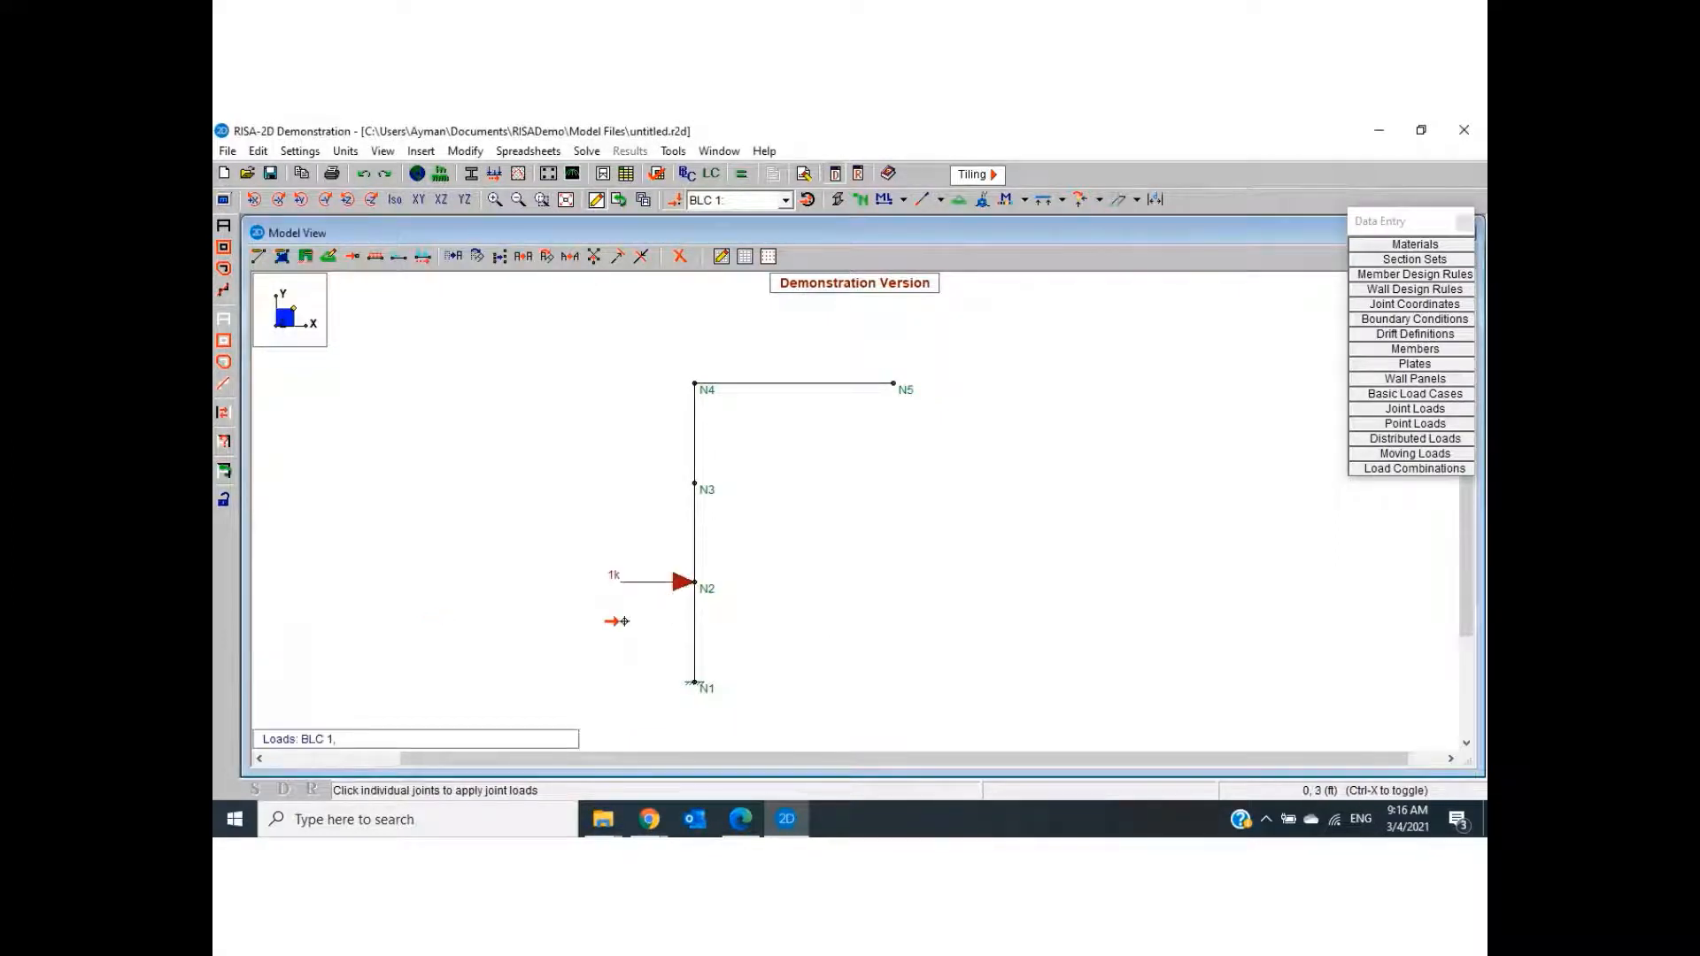
{"action": "left_click", "coordinate": [691, 484]}
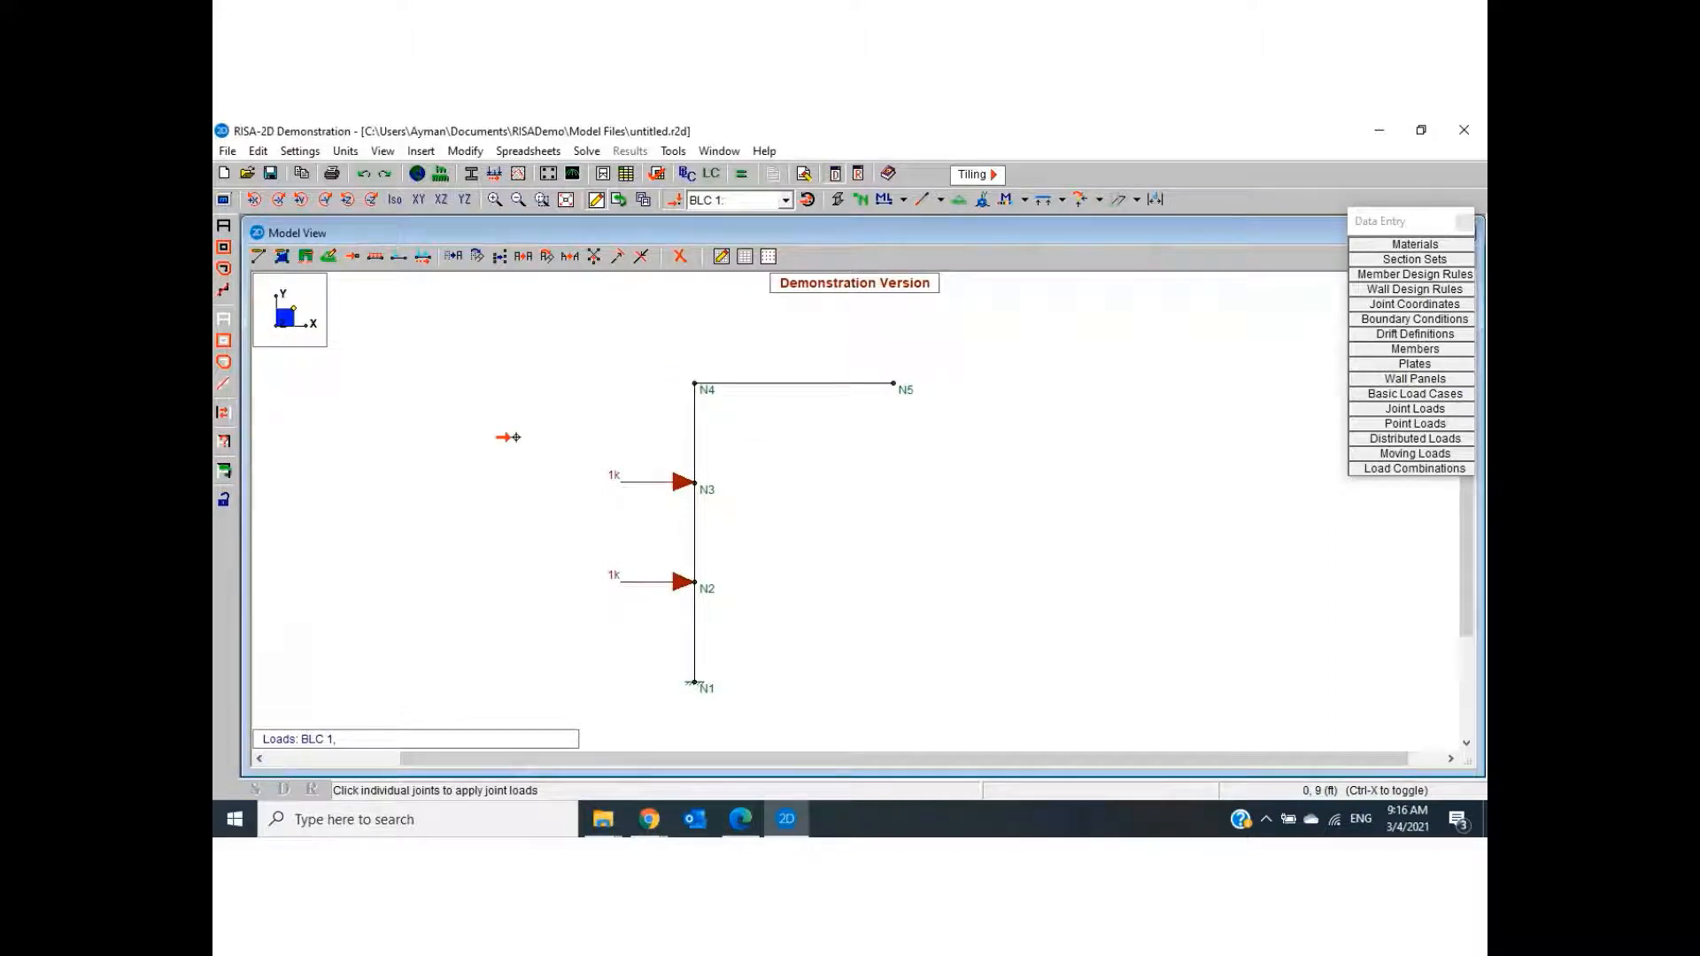
{"action": "key", "text": "Escape"}
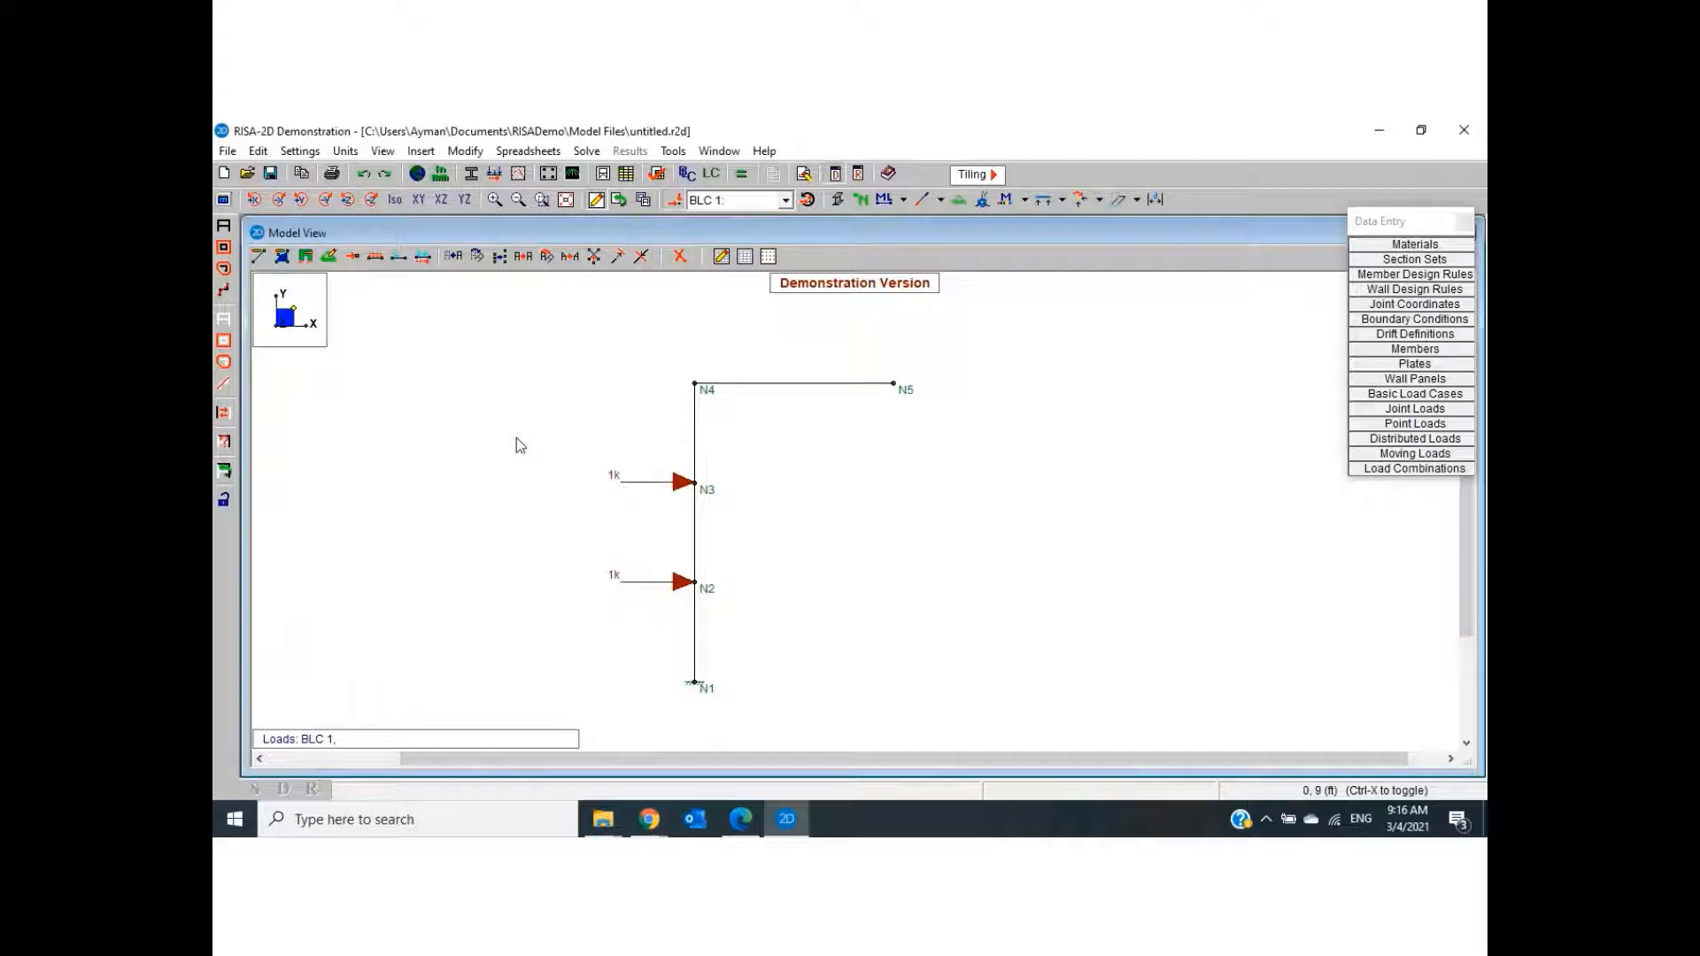
Apply a .5 k joint load in the X direction to joint N4
{"action": "left_click", "coordinate": [420, 151]}
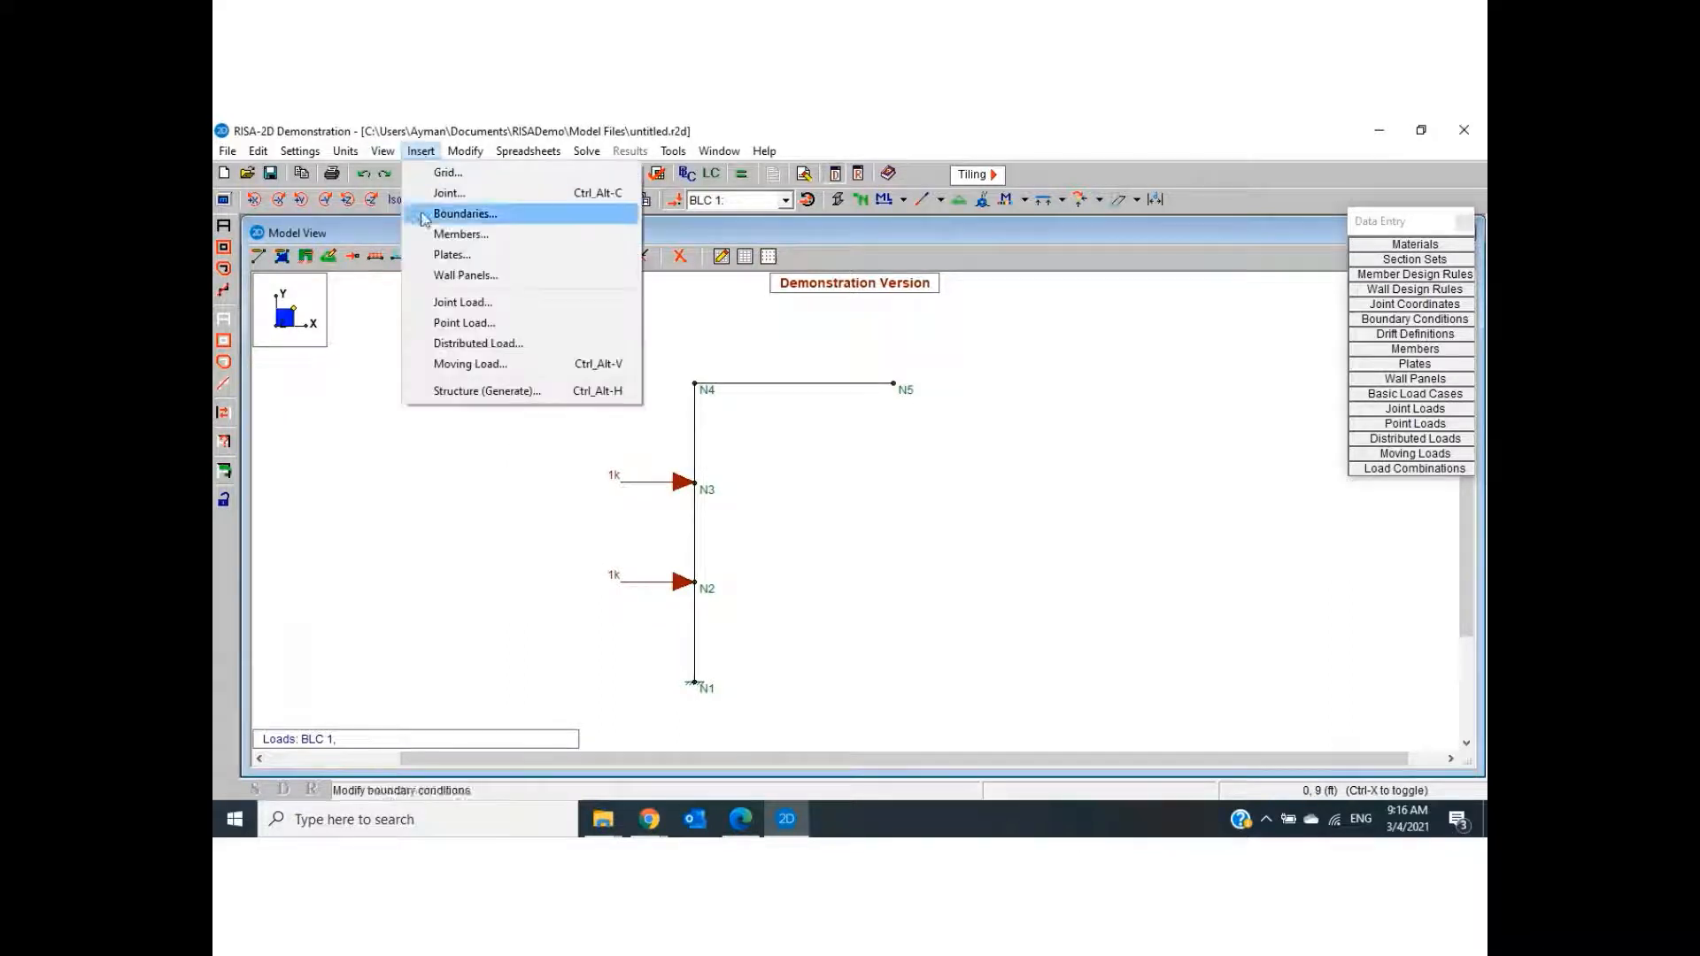
{"action": "left_click", "coordinate": [454, 301]}
{"action": "left_click_drag", "start_coordinate": [417, 440], "coordinate": [382, 449]}
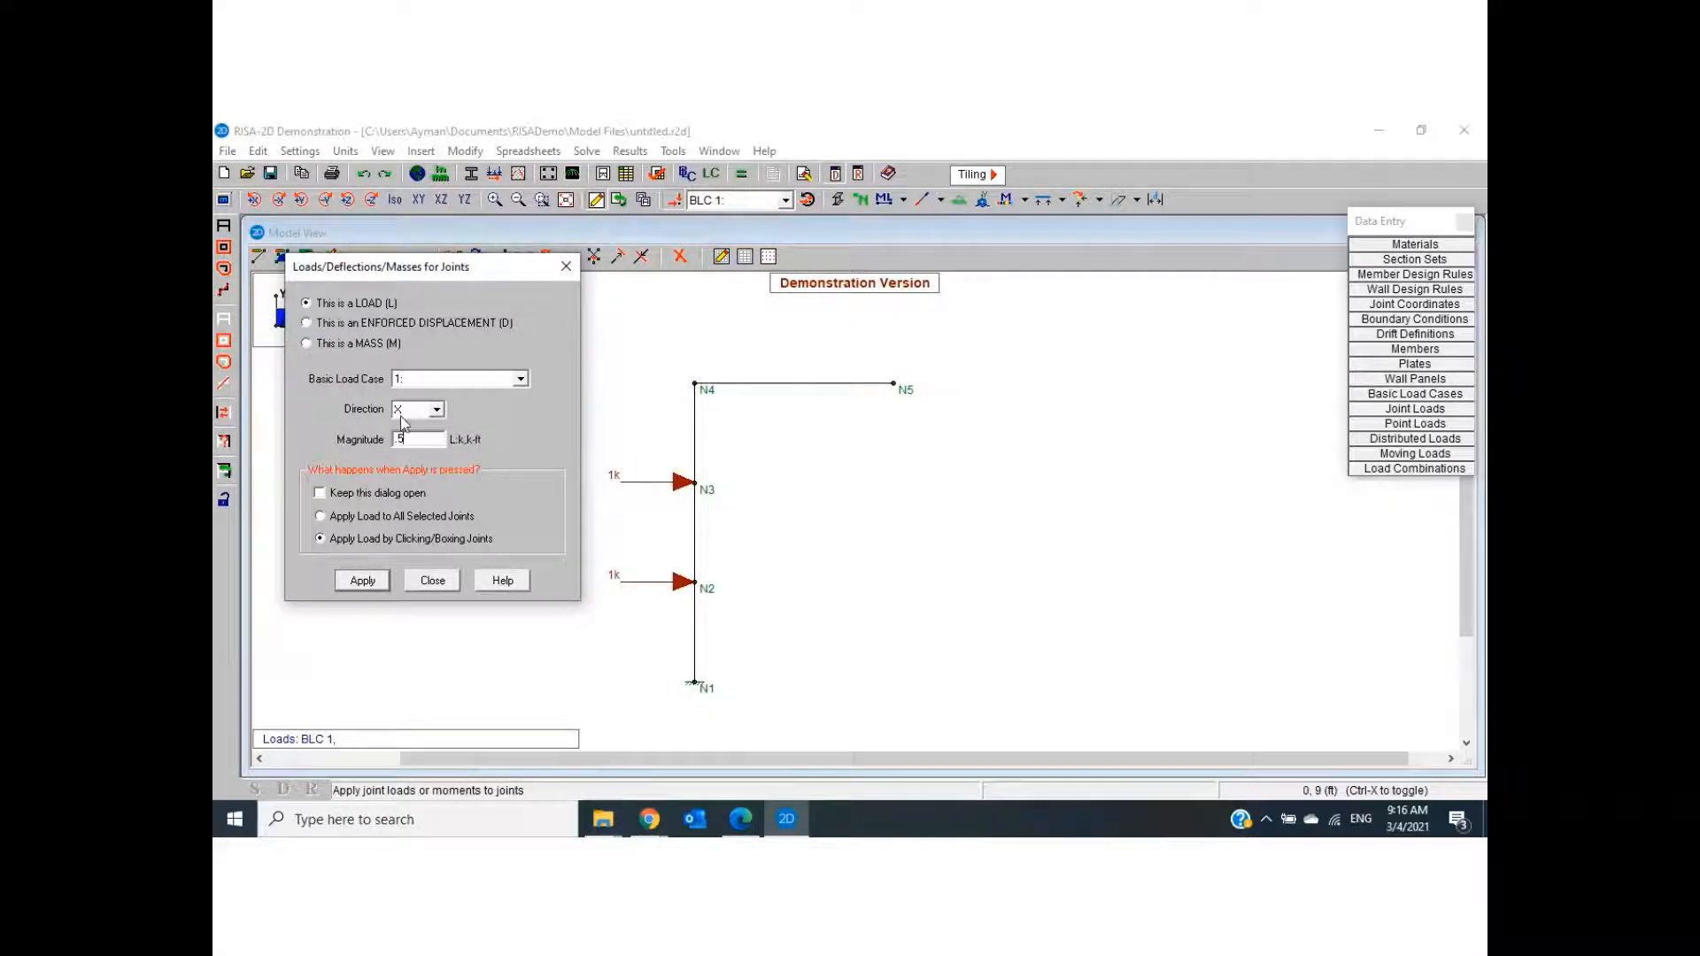
{"action": "left_click", "coordinate": [363, 580]}
{"action": "left_click", "coordinate": [691, 386]}
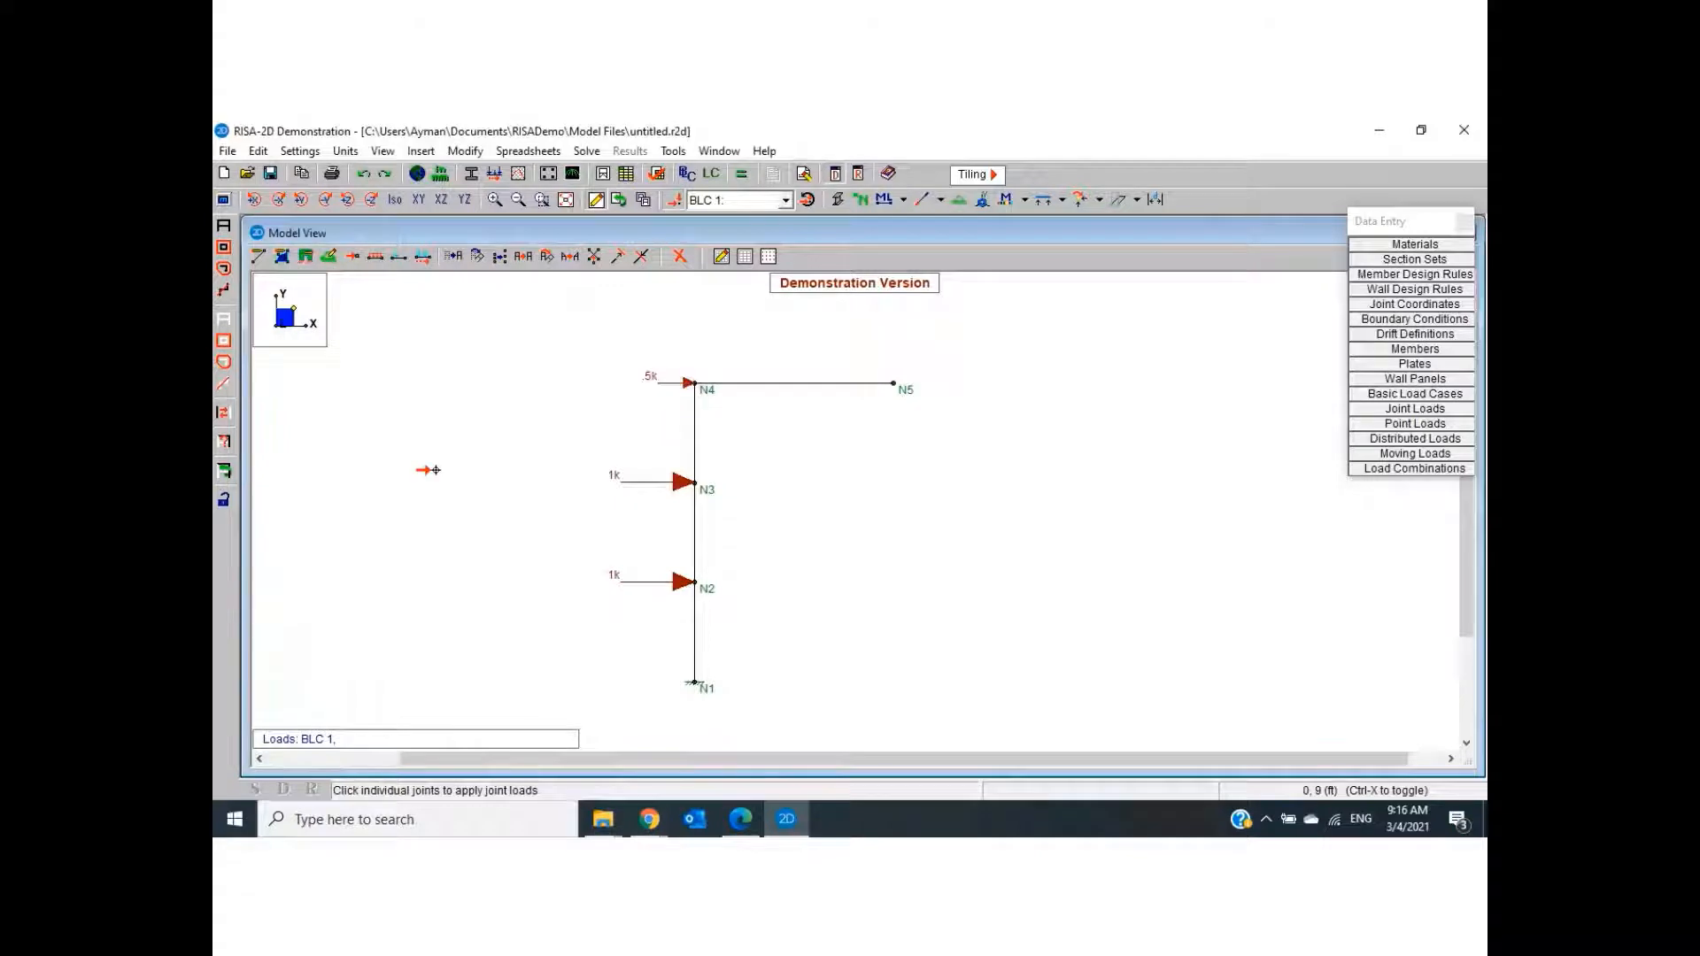
{"action": "right_click", "coordinate": [419, 493]}
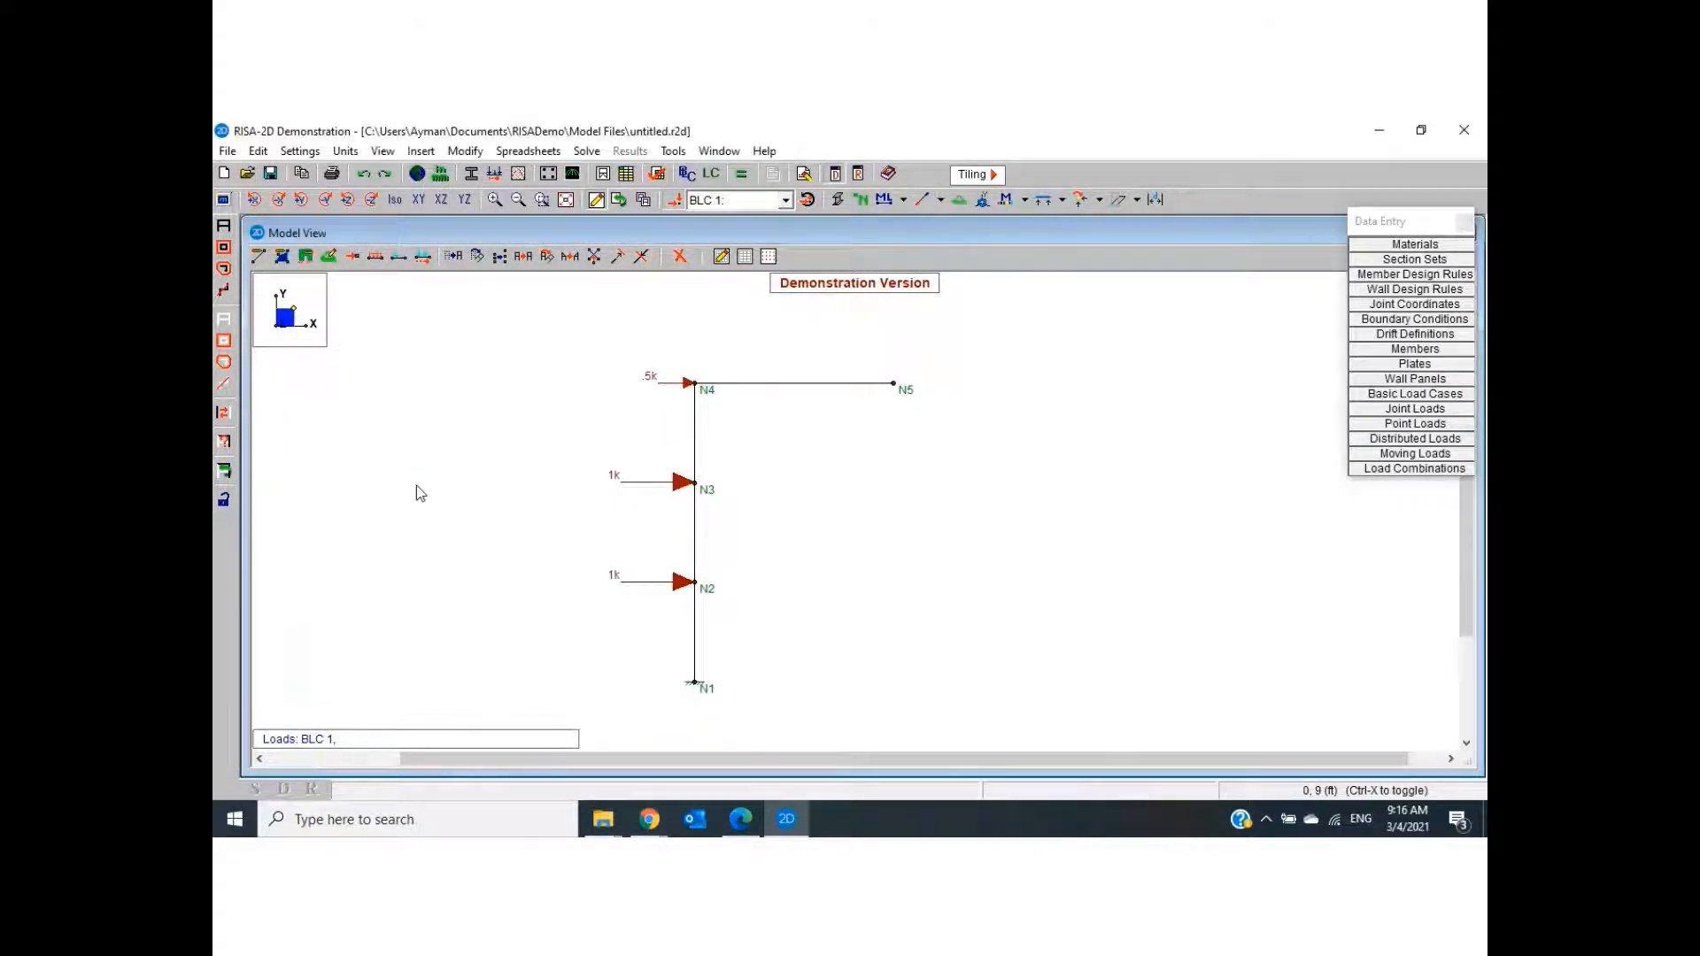
Switch to the PDF notes, circle the 250 lb/ft load on the frame figure and write 0.25 beside it
{"action": "left_click", "coordinate": [739, 819]}
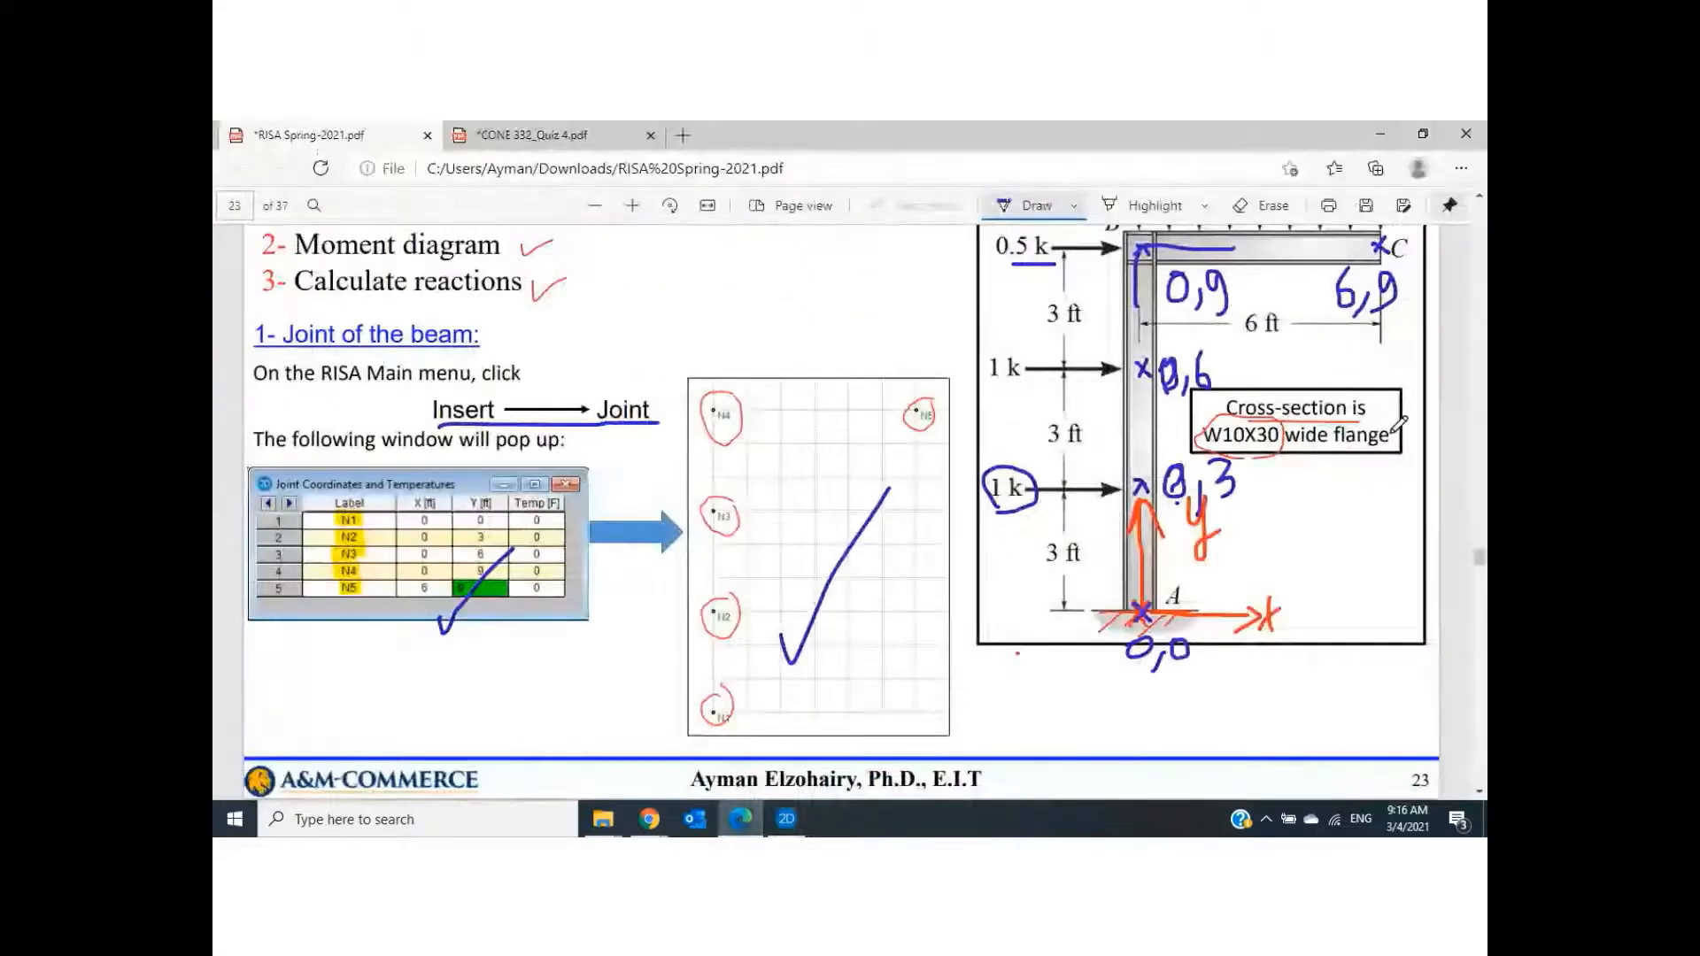
{"action": "scroll", "coordinate": [1398, 422], "scroll_direction": "up", "scroll_amount": 2}
{"action": "mouse_move", "coordinate": [1319, 336]}
{"action": "left_mouse_down"}
{"action": "mouse_move", "coordinate": [1187, 326]}
{"action": "mouse_move", "coordinate": [1260, 354]}
{"action": "mouse_move", "coordinate": [1312, 330]}
{"action": "left_mouse_up"}
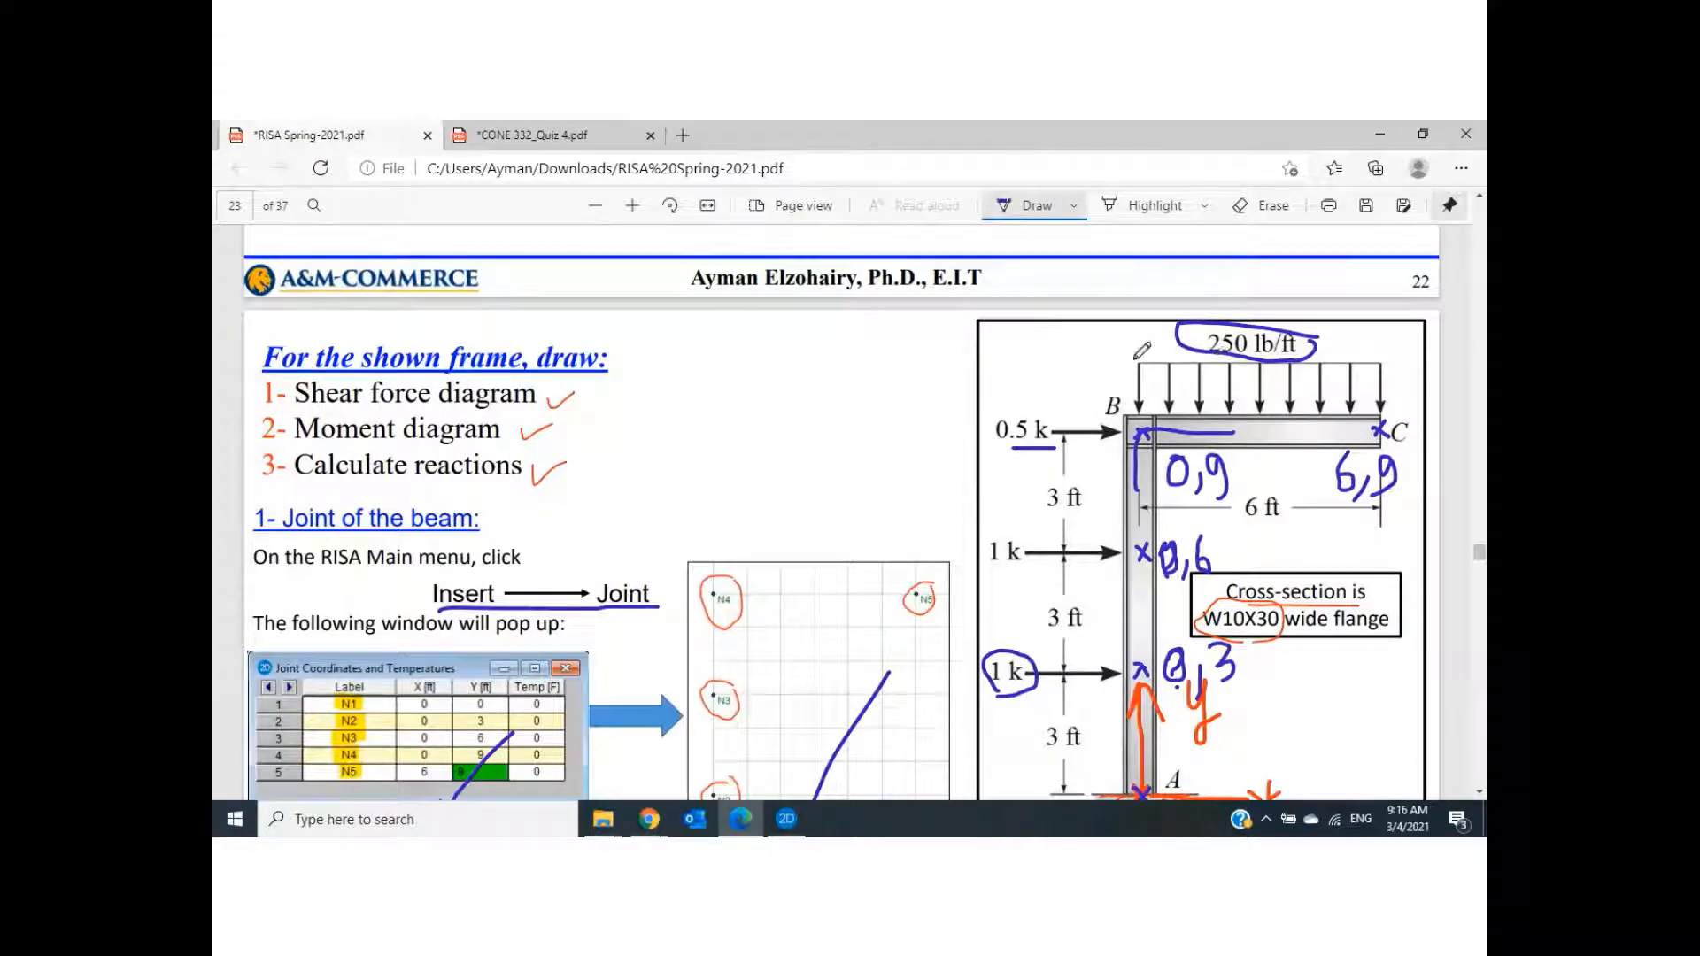
{"action": "mouse_move", "coordinate": [1090, 338]}
{"action": "left_mouse_down"}
{"action": "mouse_move", "coordinate": [1076, 350]}
{"action": "mouse_move", "coordinate": [1161, 356]}
{"action": "mouse_move", "coordinate": [1149, 379]}
{"action": "left_mouse_up"}
{"action": "left_click", "coordinate": [1095, 352]}
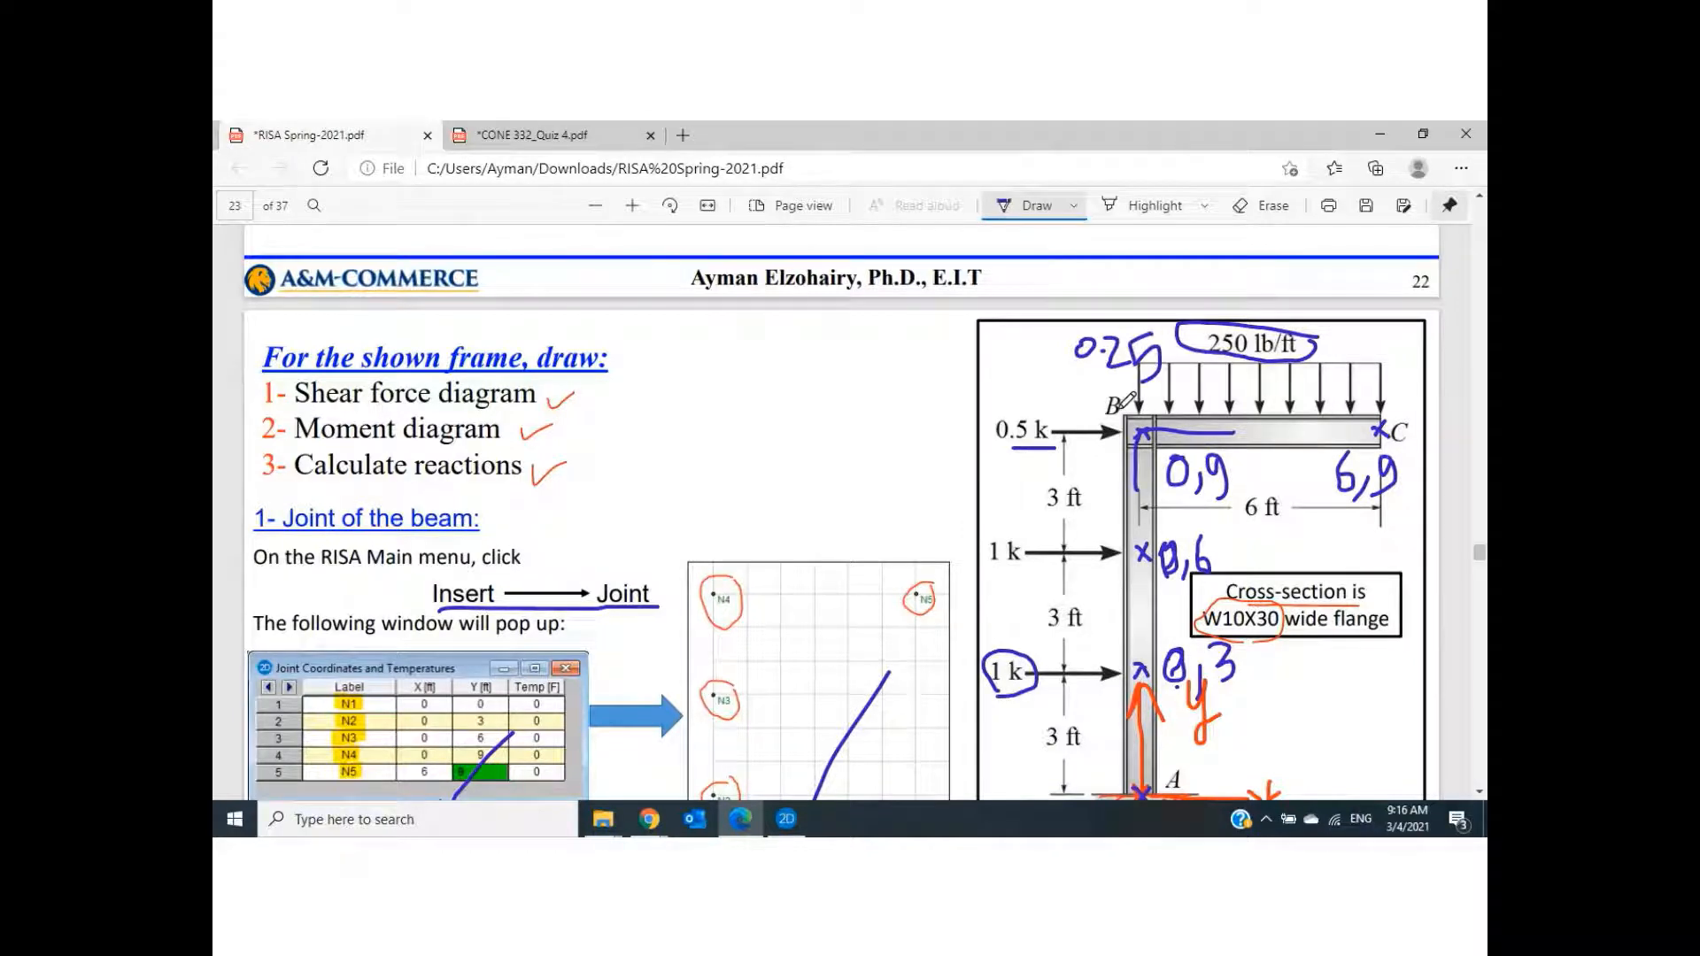
Switch back to RISA-2D and apply a distributed load of -.25 k/ft in the Y direction to member N4–N5
{"action": "left_click", "coordinate": [784, 823]}
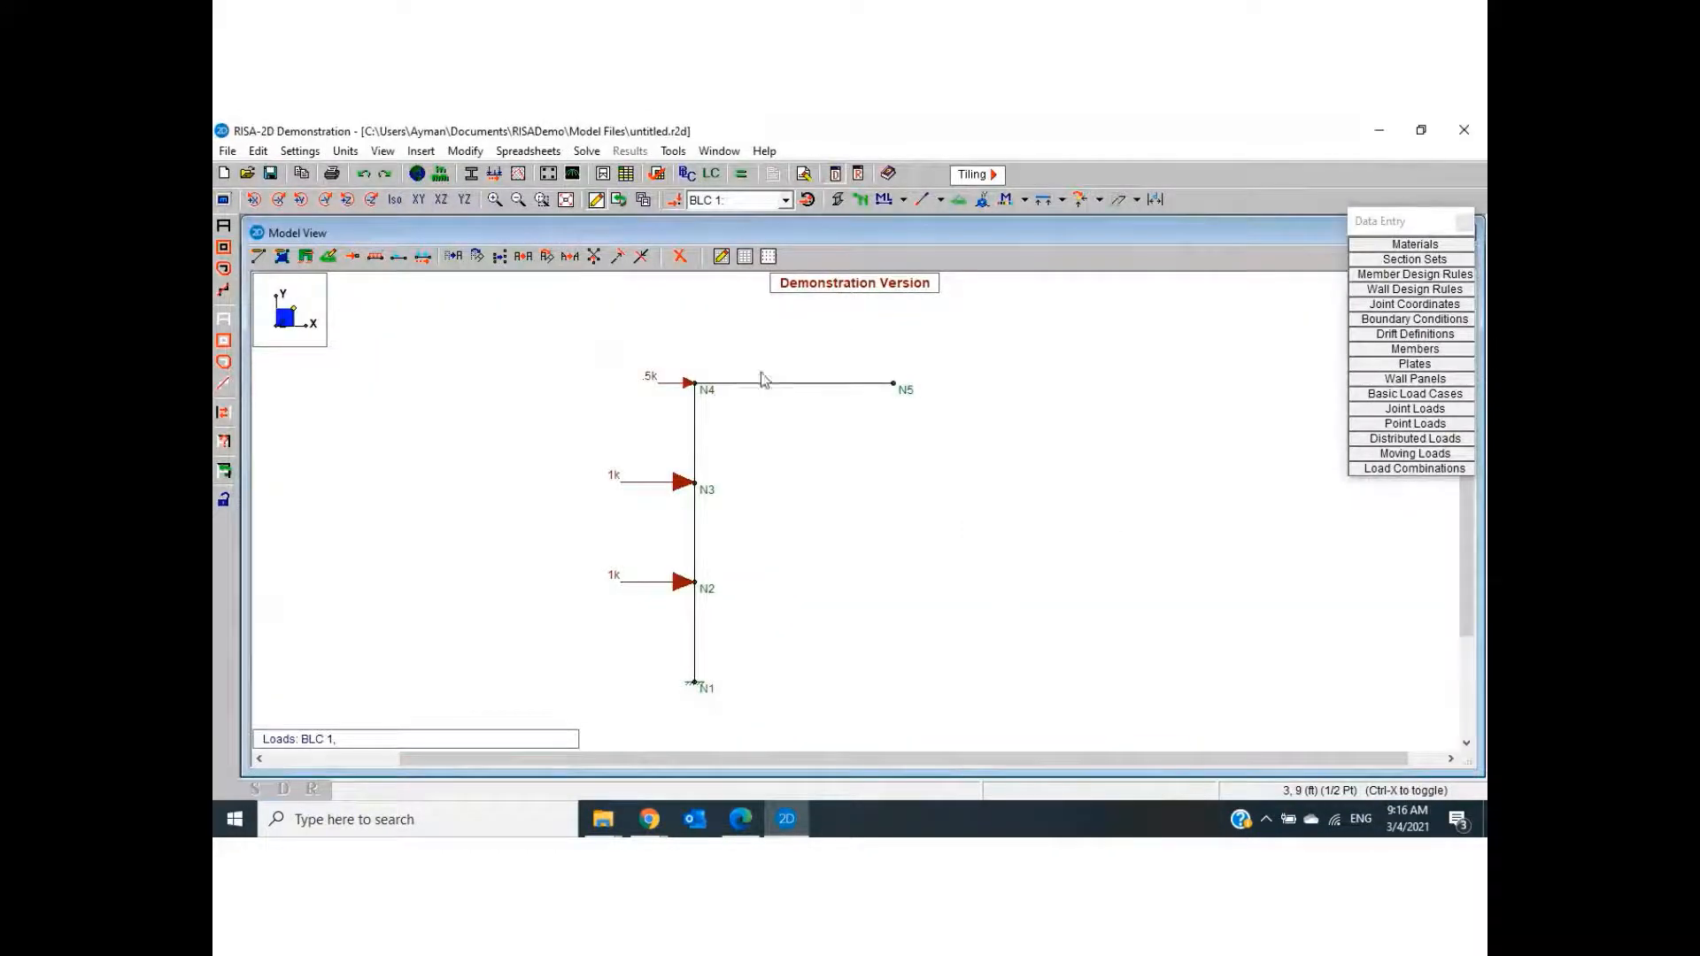
{"action": "left_click", "coordinate": [420, 153]}
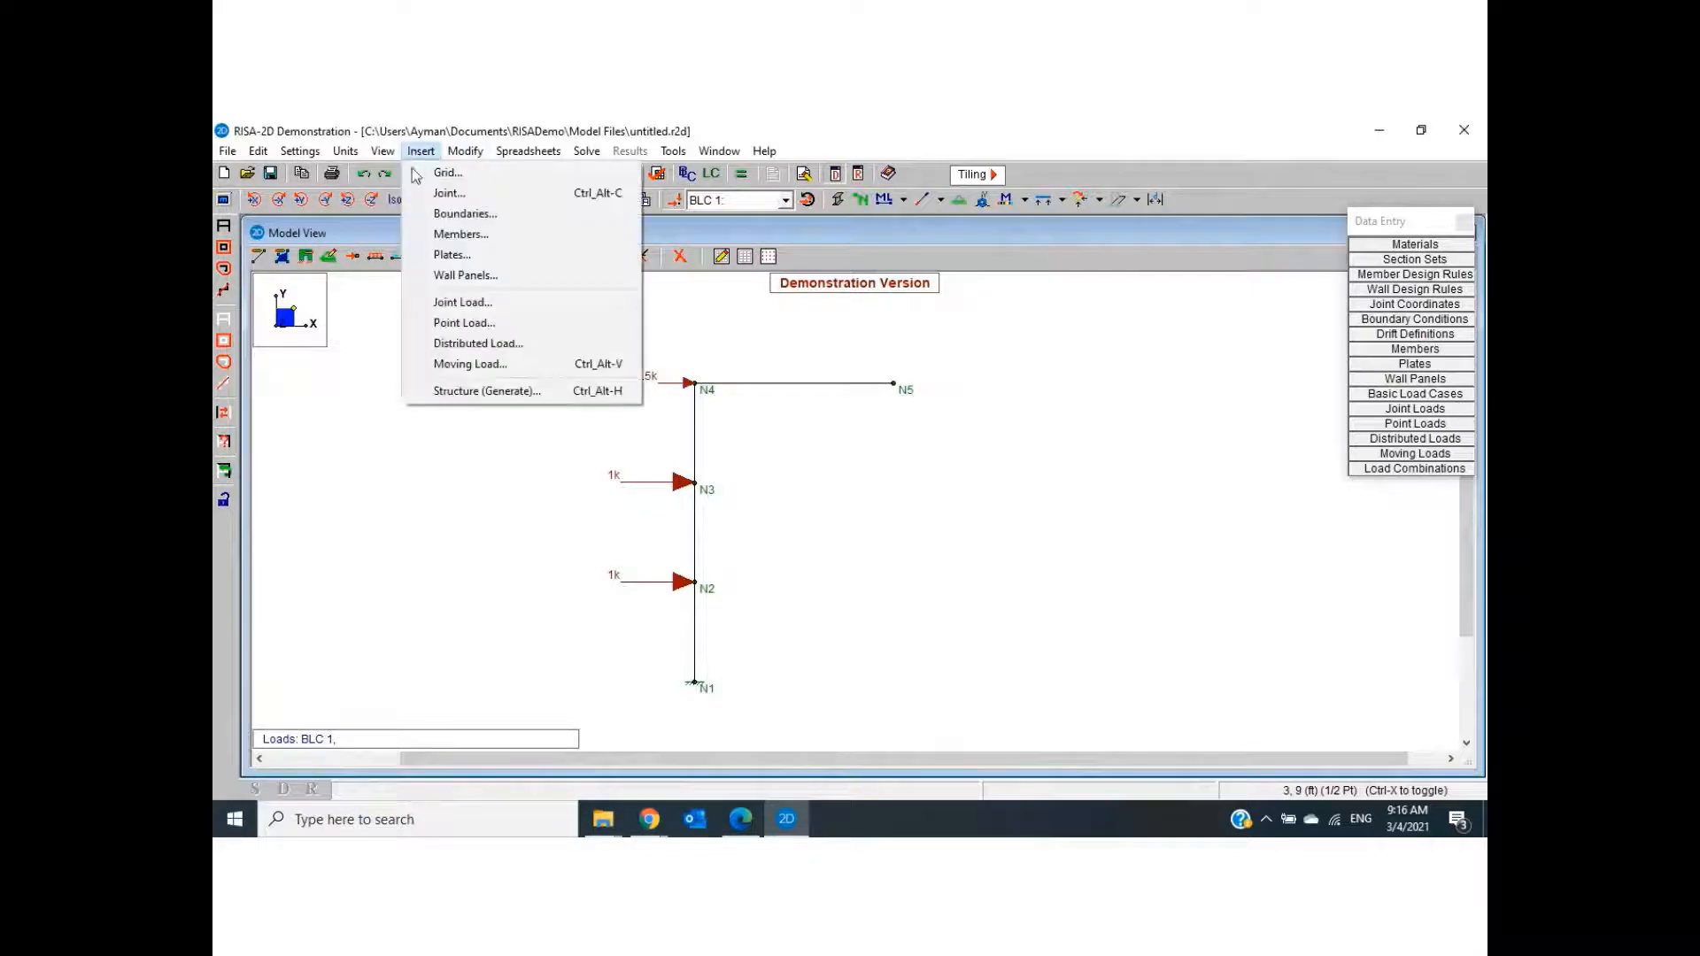
{"action": "left_click", "coordinate": [480, 347]}
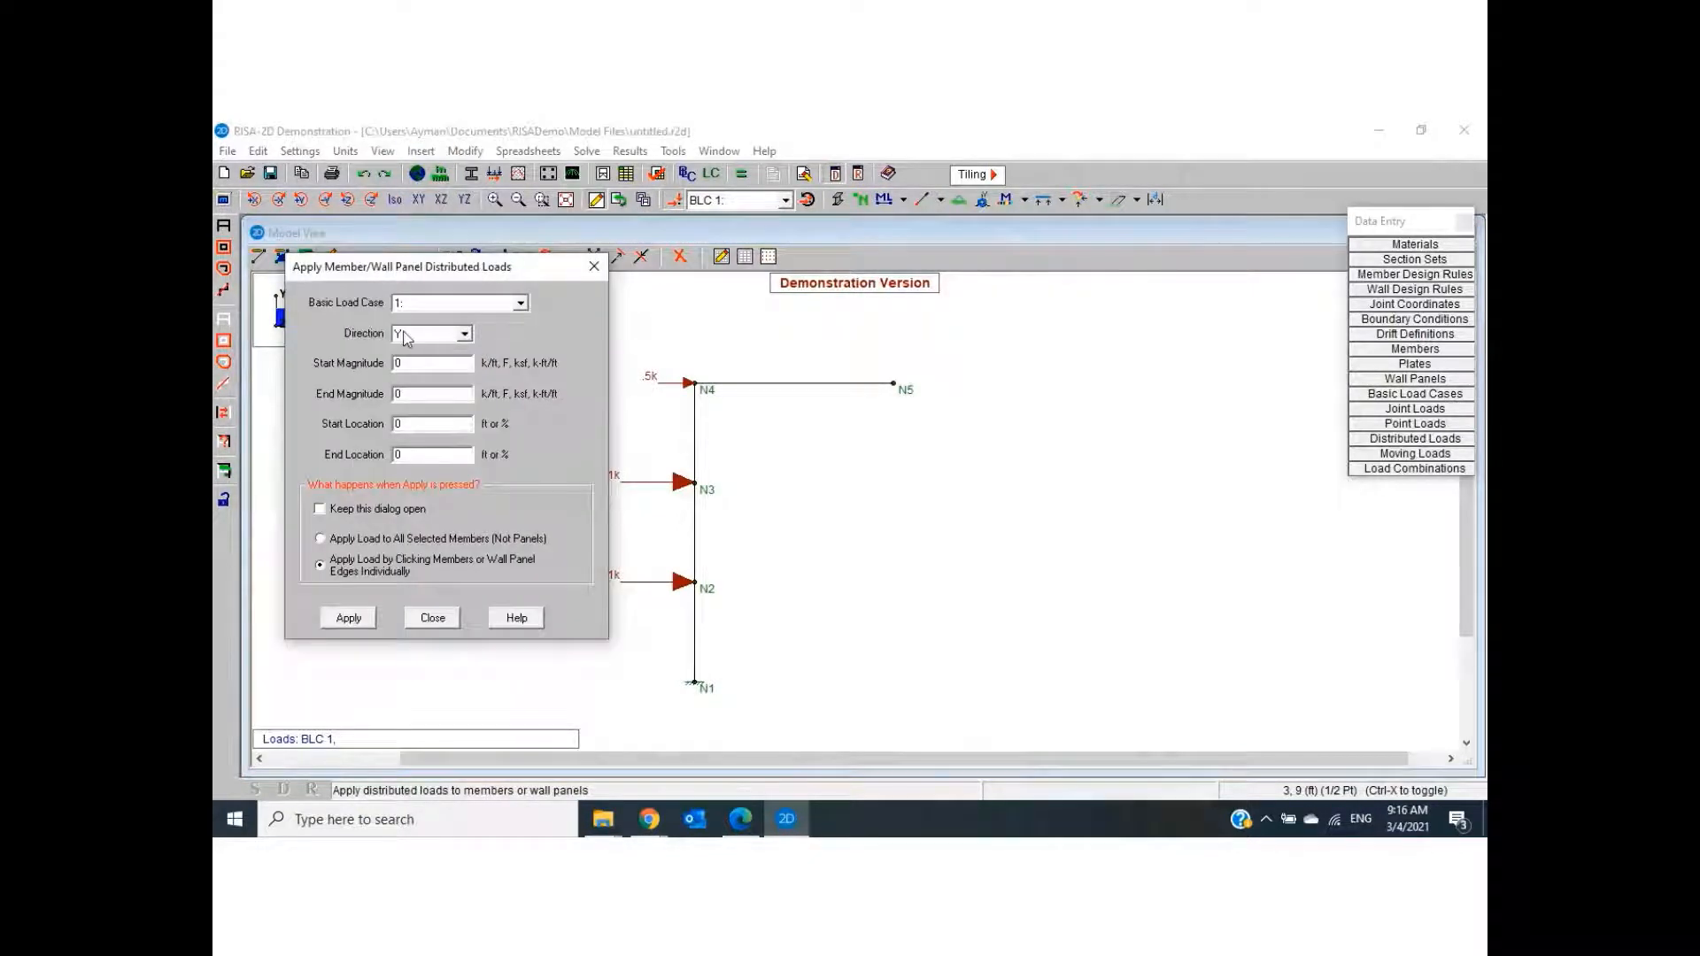
{"action": "left_click", "coordinate": [409, 364]}
{"action": "key", "text": "BackSpace"}
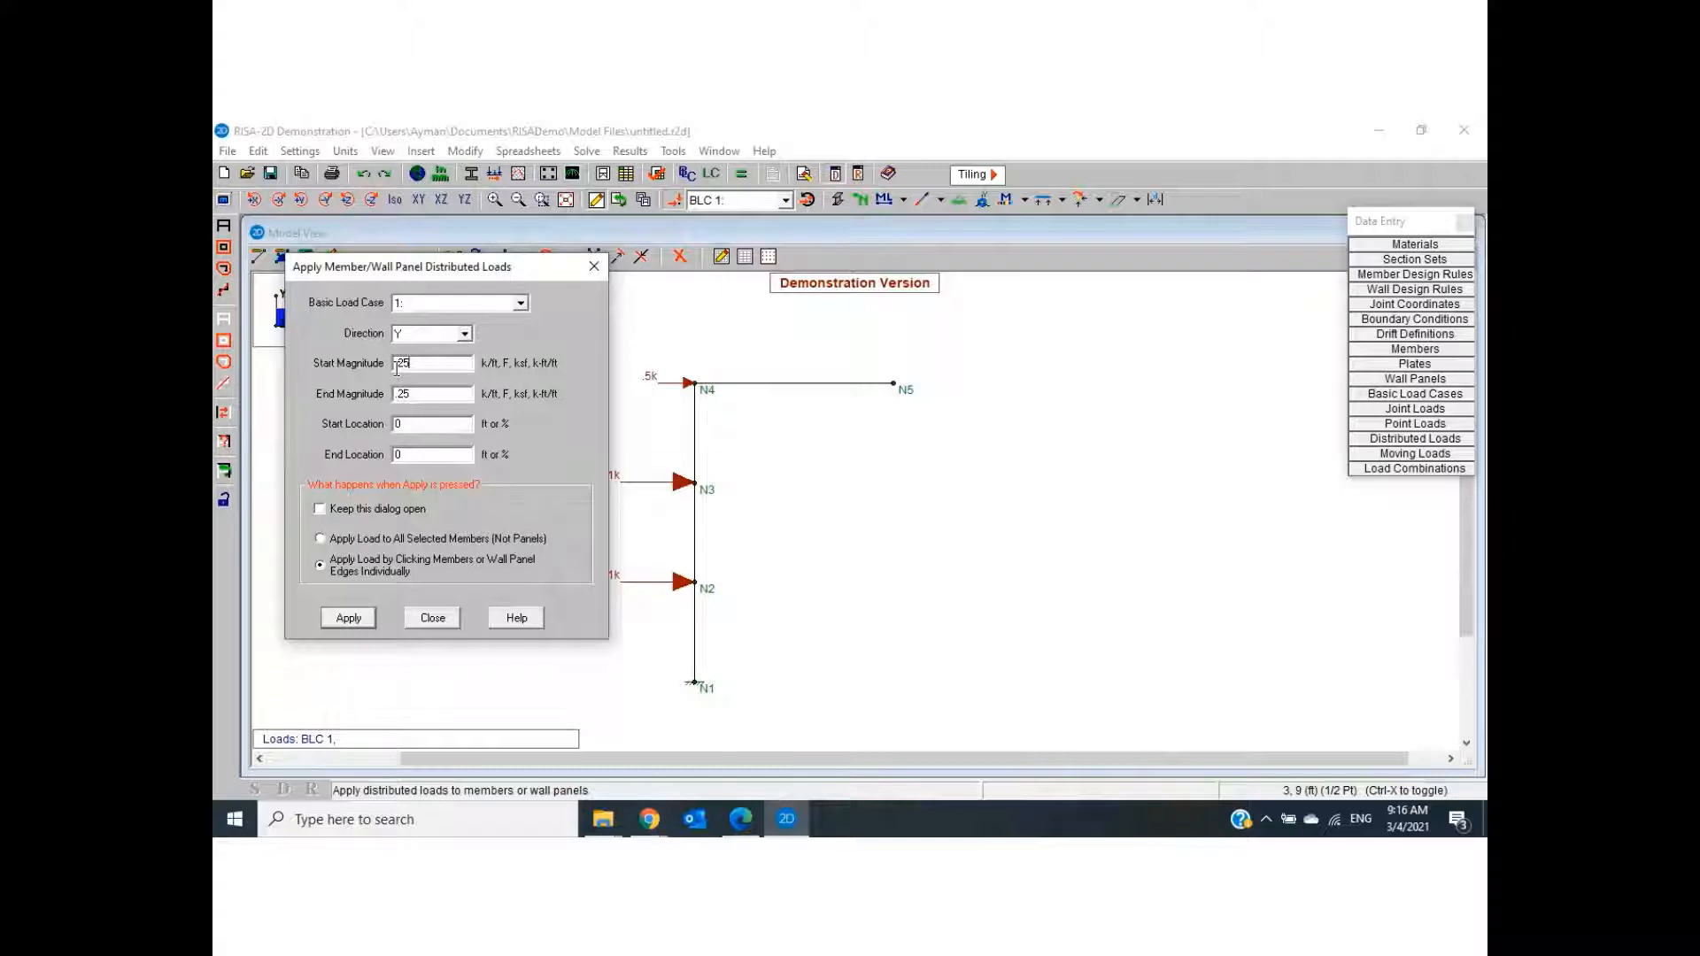
{"action": "type", "text": "-"}
{"action": "key", "text": "Tab"}
{"action": "left_click", "coordinate": [348, 617]}
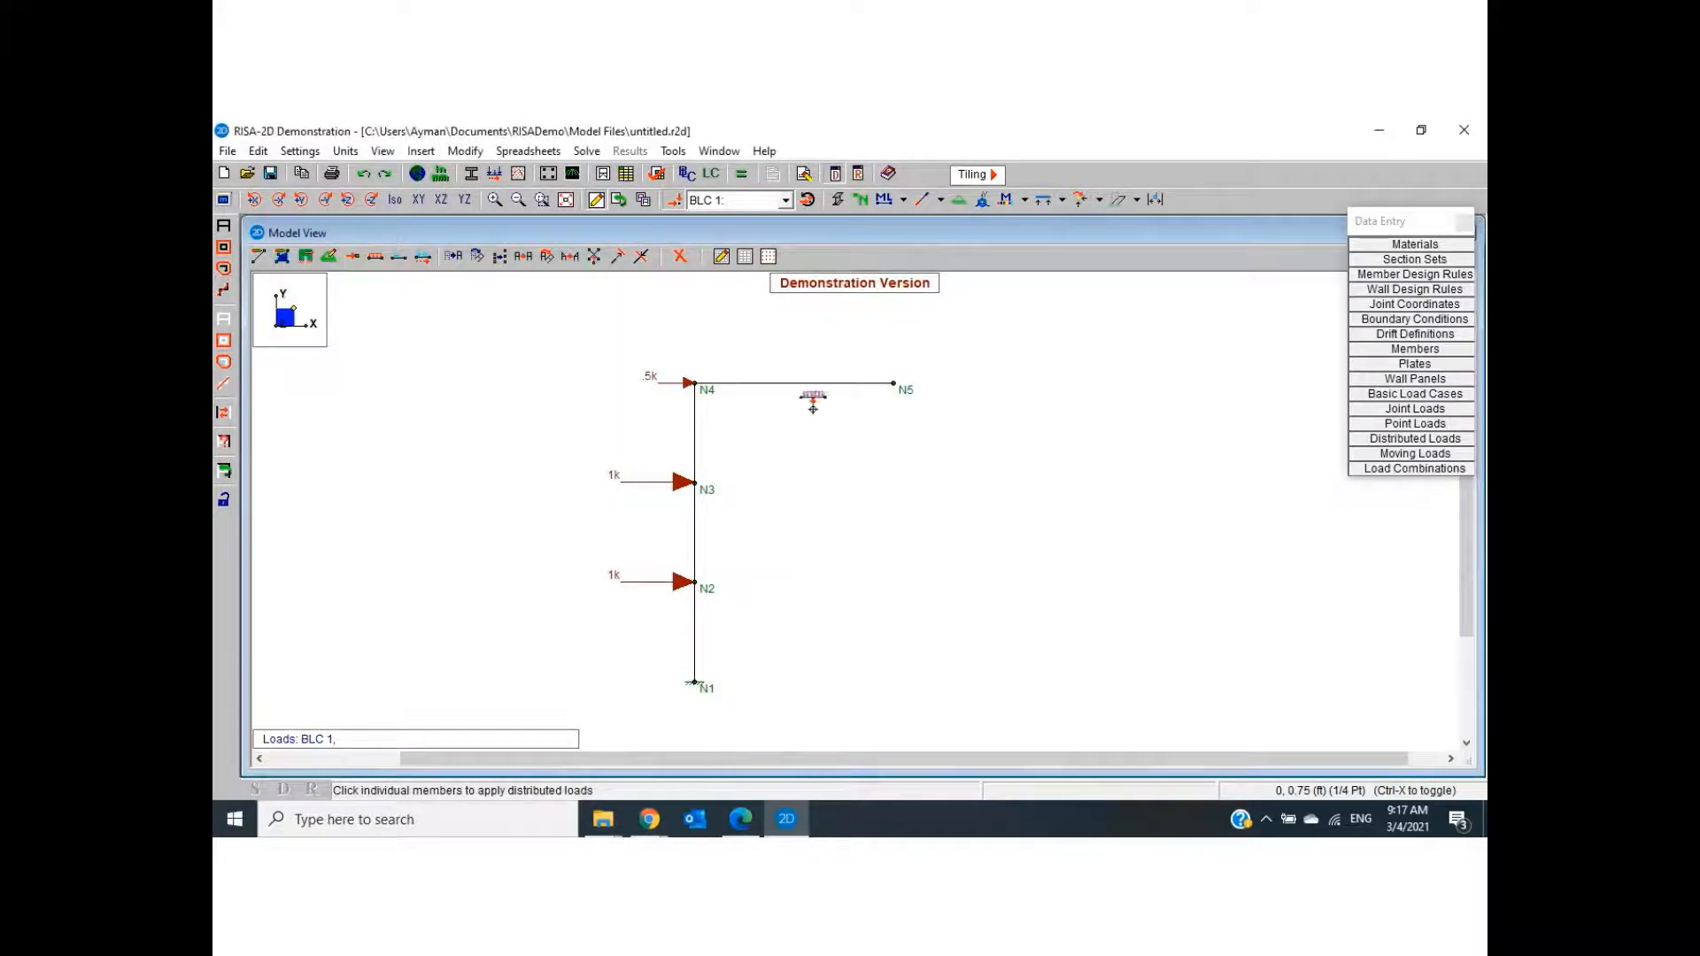
{"action": "left_click", "coordinate": [811, 388]}
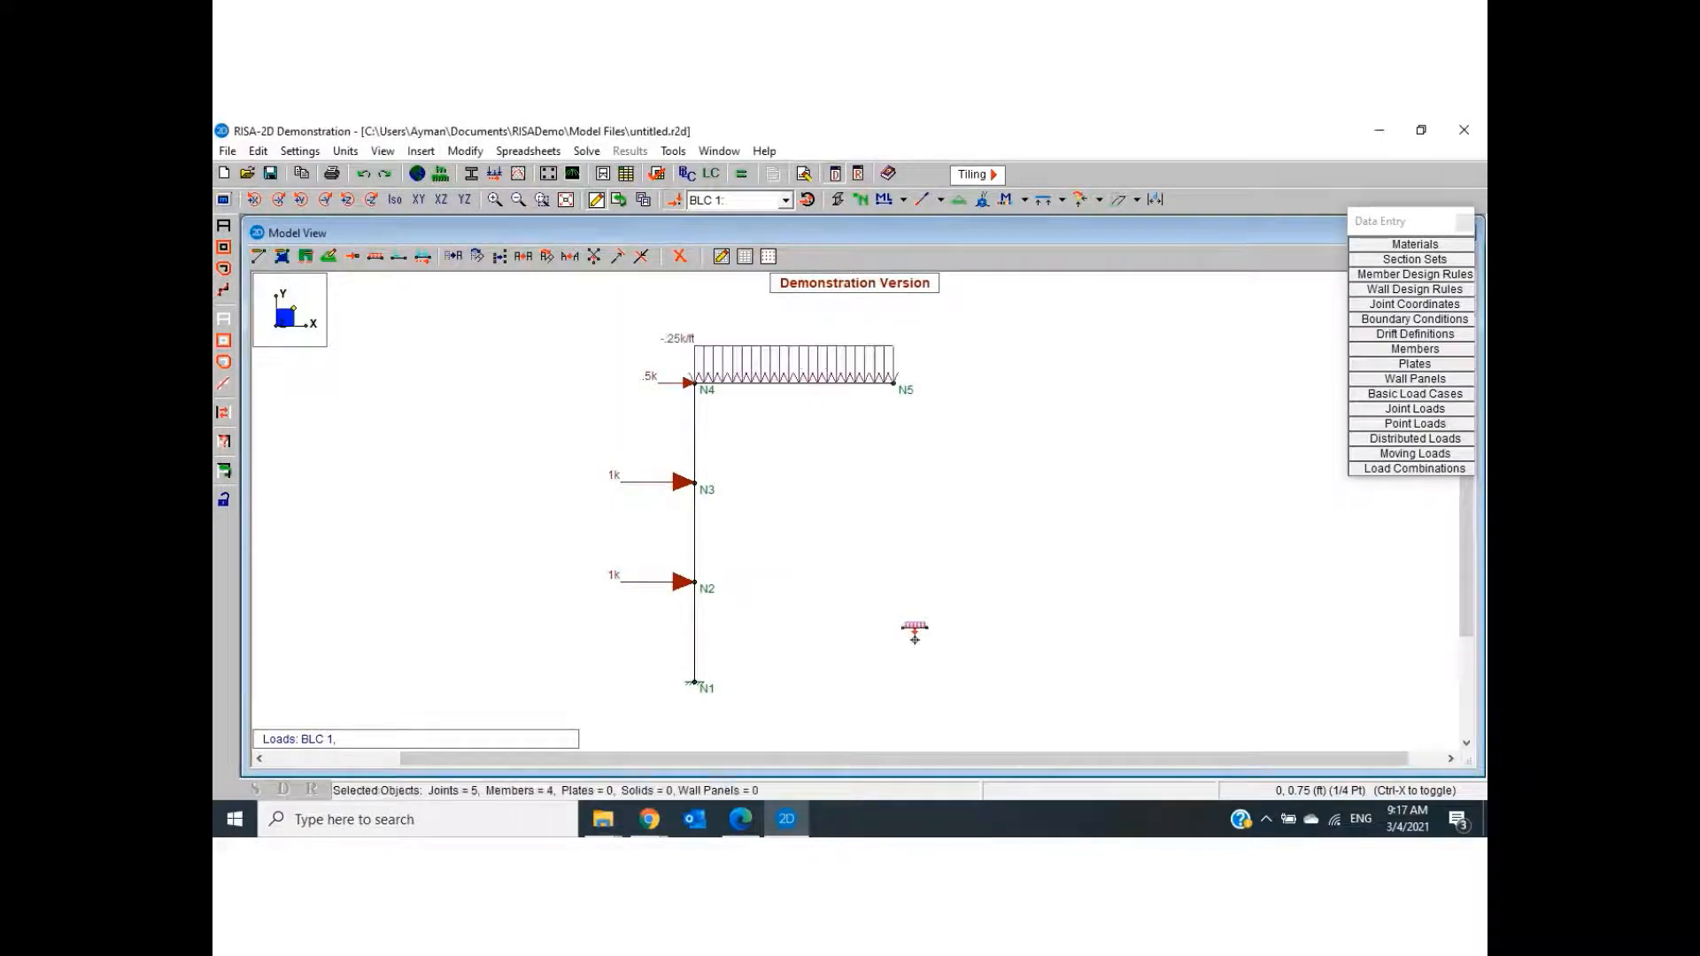
{"action": "key", "text": "Escape"}
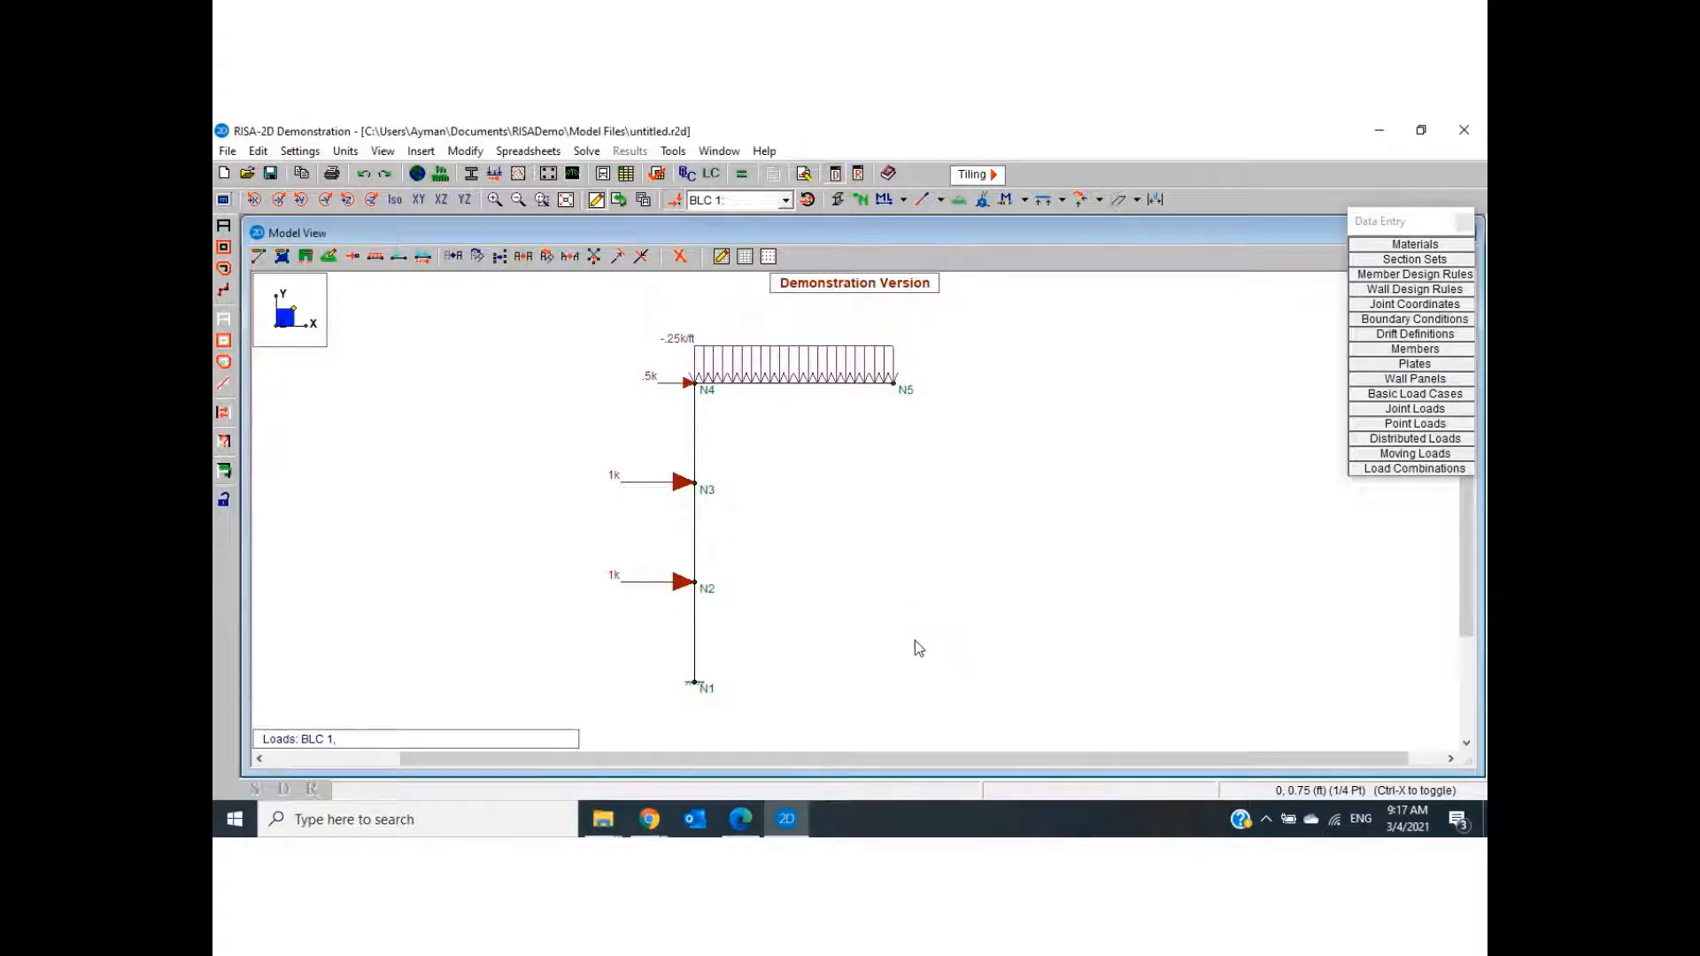
Switch to the PDF notes' Loading section, then circle the X direction and underline the magnitude units in the joint load figure
{"action": "left_click", "coordinate": [742, 821]}
{"action": "scroll", "coordinate": [927, 454], "scroll_direction": "down", "scroll_amount": 10}
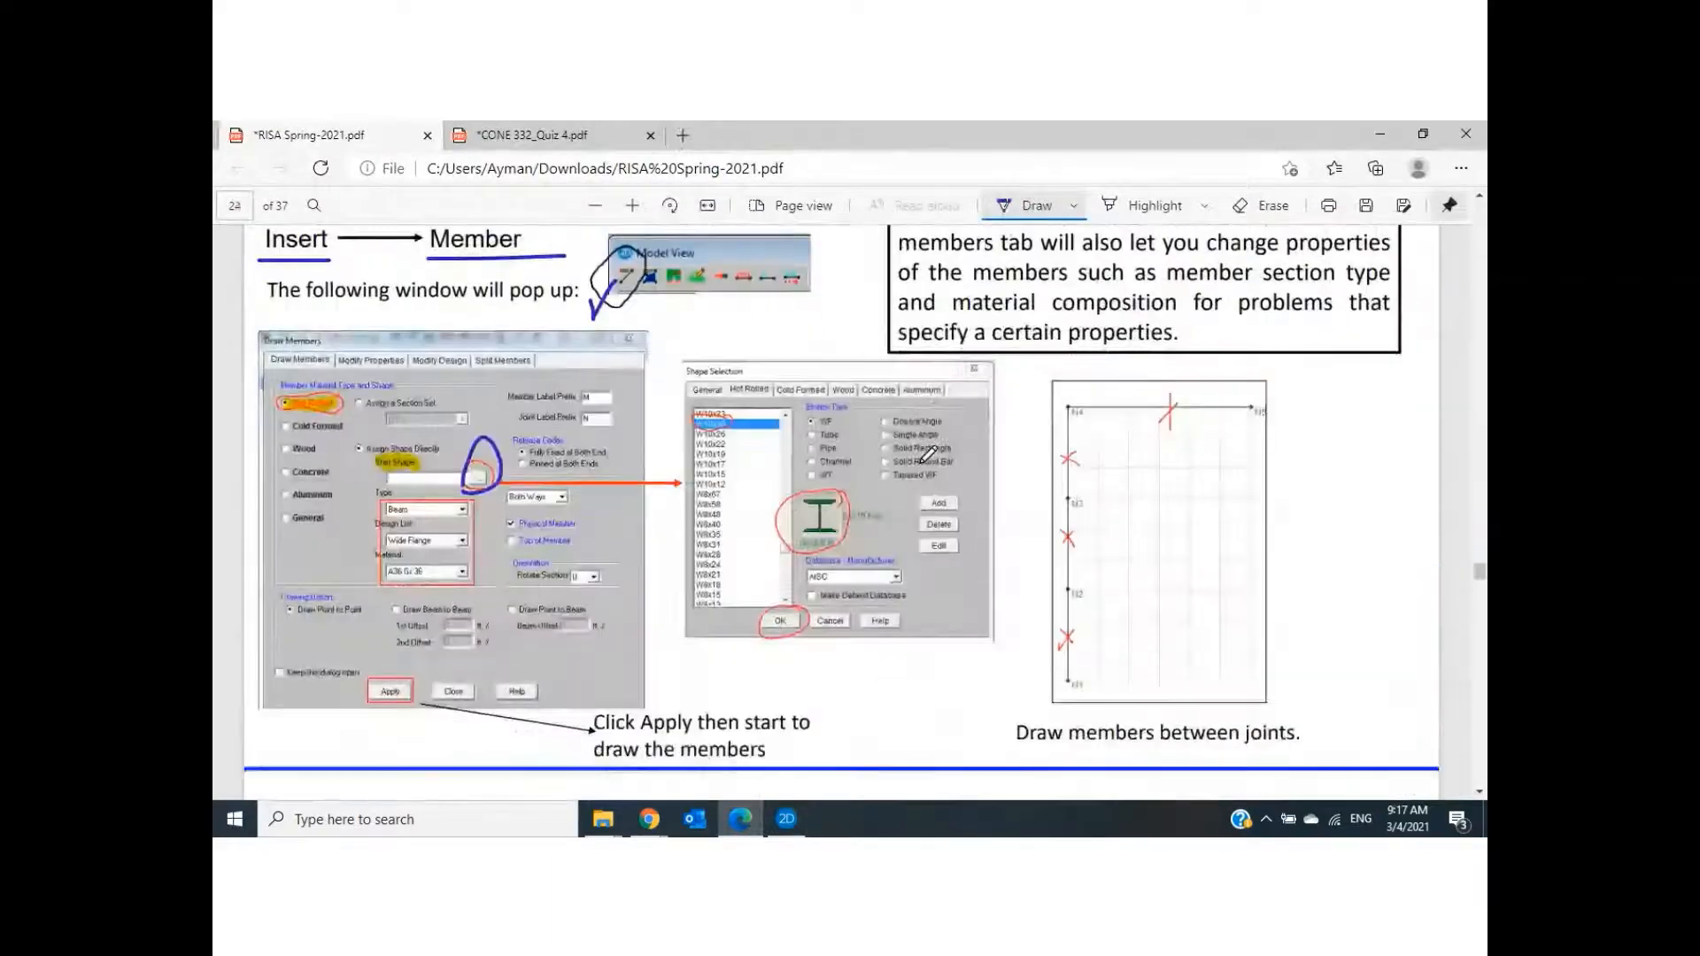
{"action": "scroll", "coordinate": [927, 454], "scroll_direction": "down", "scroll_amount": 3}
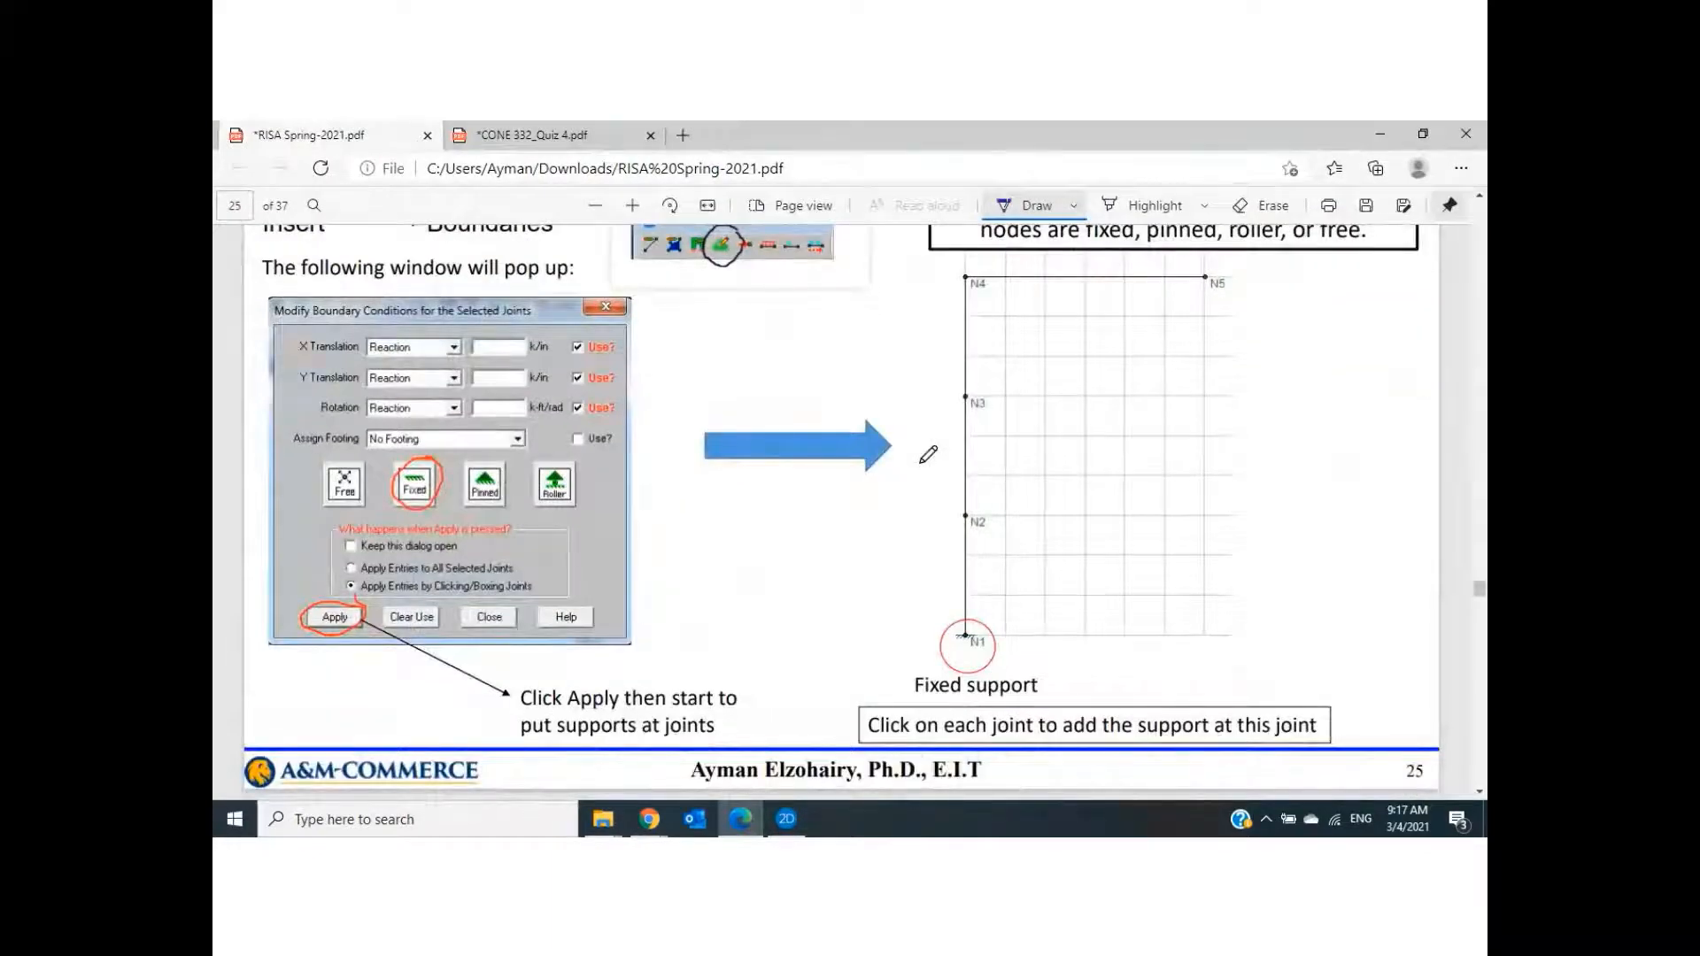
{"action": "scroll", "coordinate": [926, 454], "scroll_direction": "down", "scroll_amount": 2}
{"action": "scroll", "coordinate": [930, 448], "scroll_direction": "up", "scroll_amount": 2}
{"action": "scroll", "coordinate": [685, 548], "scroll_direction": "down", "scroll_amount": 6}
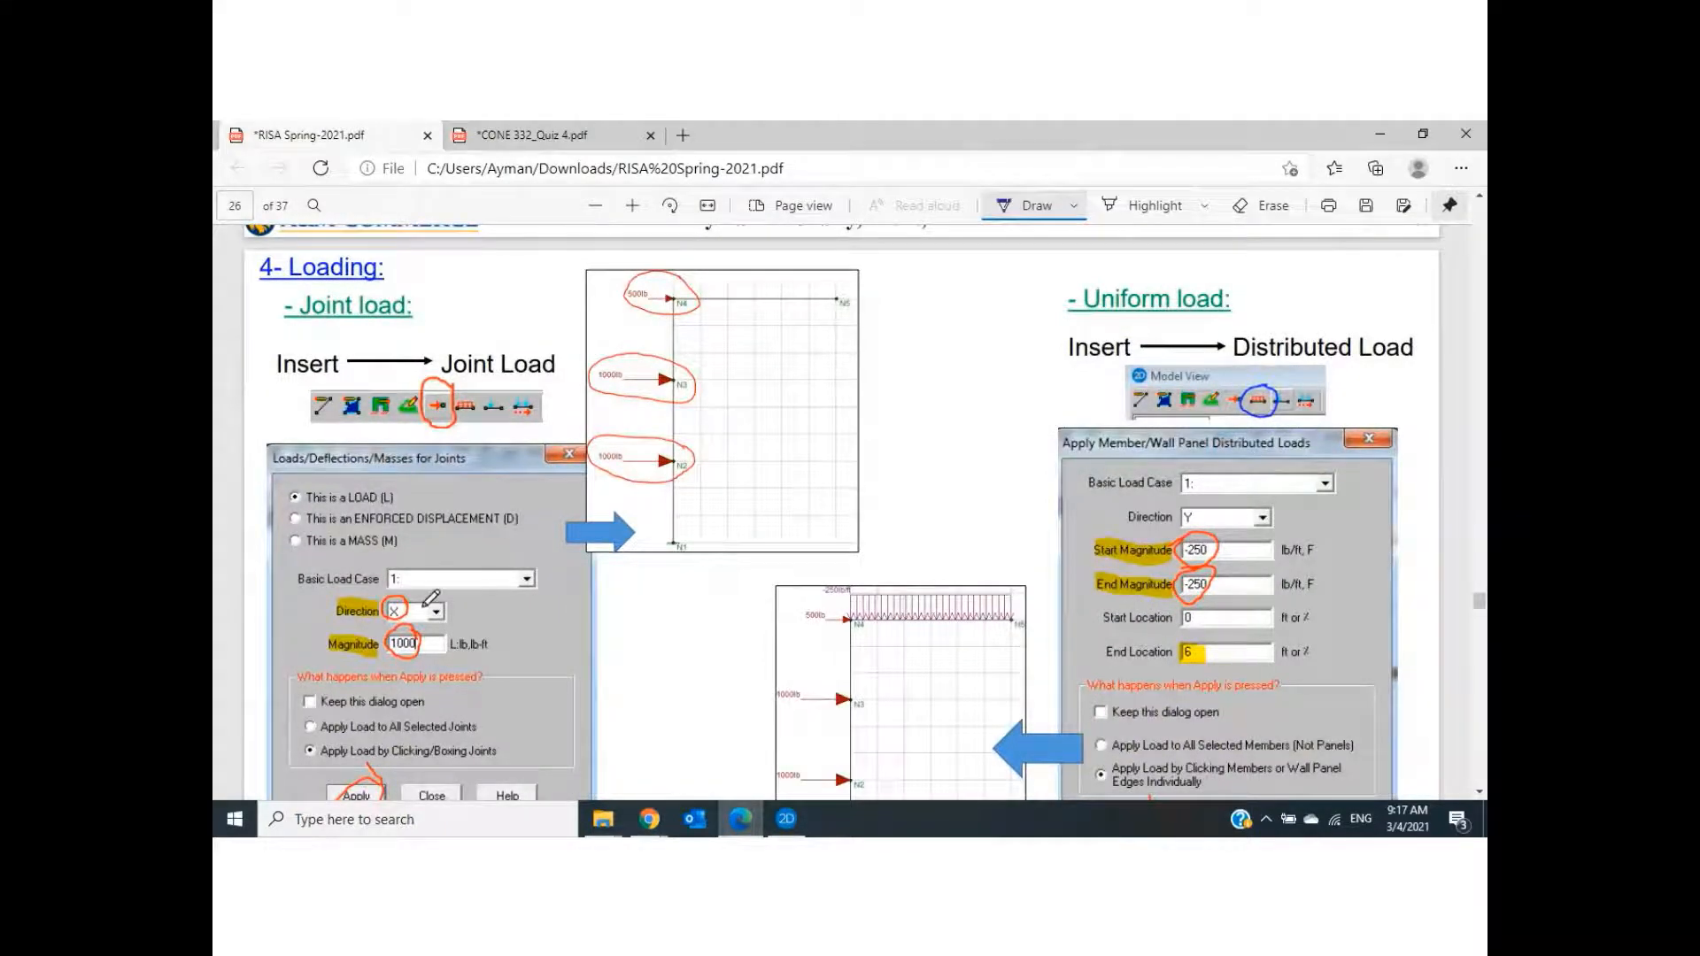
{"action": "mouse_move", "coordinate": [321, 619]}
{"action": "left_mouse_down"}
{"action": "mouse_move", "coordinate": [435, 625]}
{"action": "mouse_move", "coordinate": [438, 589]}
{"action": "mouse_move", "coordinate": [315, 577]}
{"action": "mouse_move", "coordinate": [310, 625]}
{"action": "mouse_move", "coordinate": [331, 625]}
{"action": "left_mouse_up"}
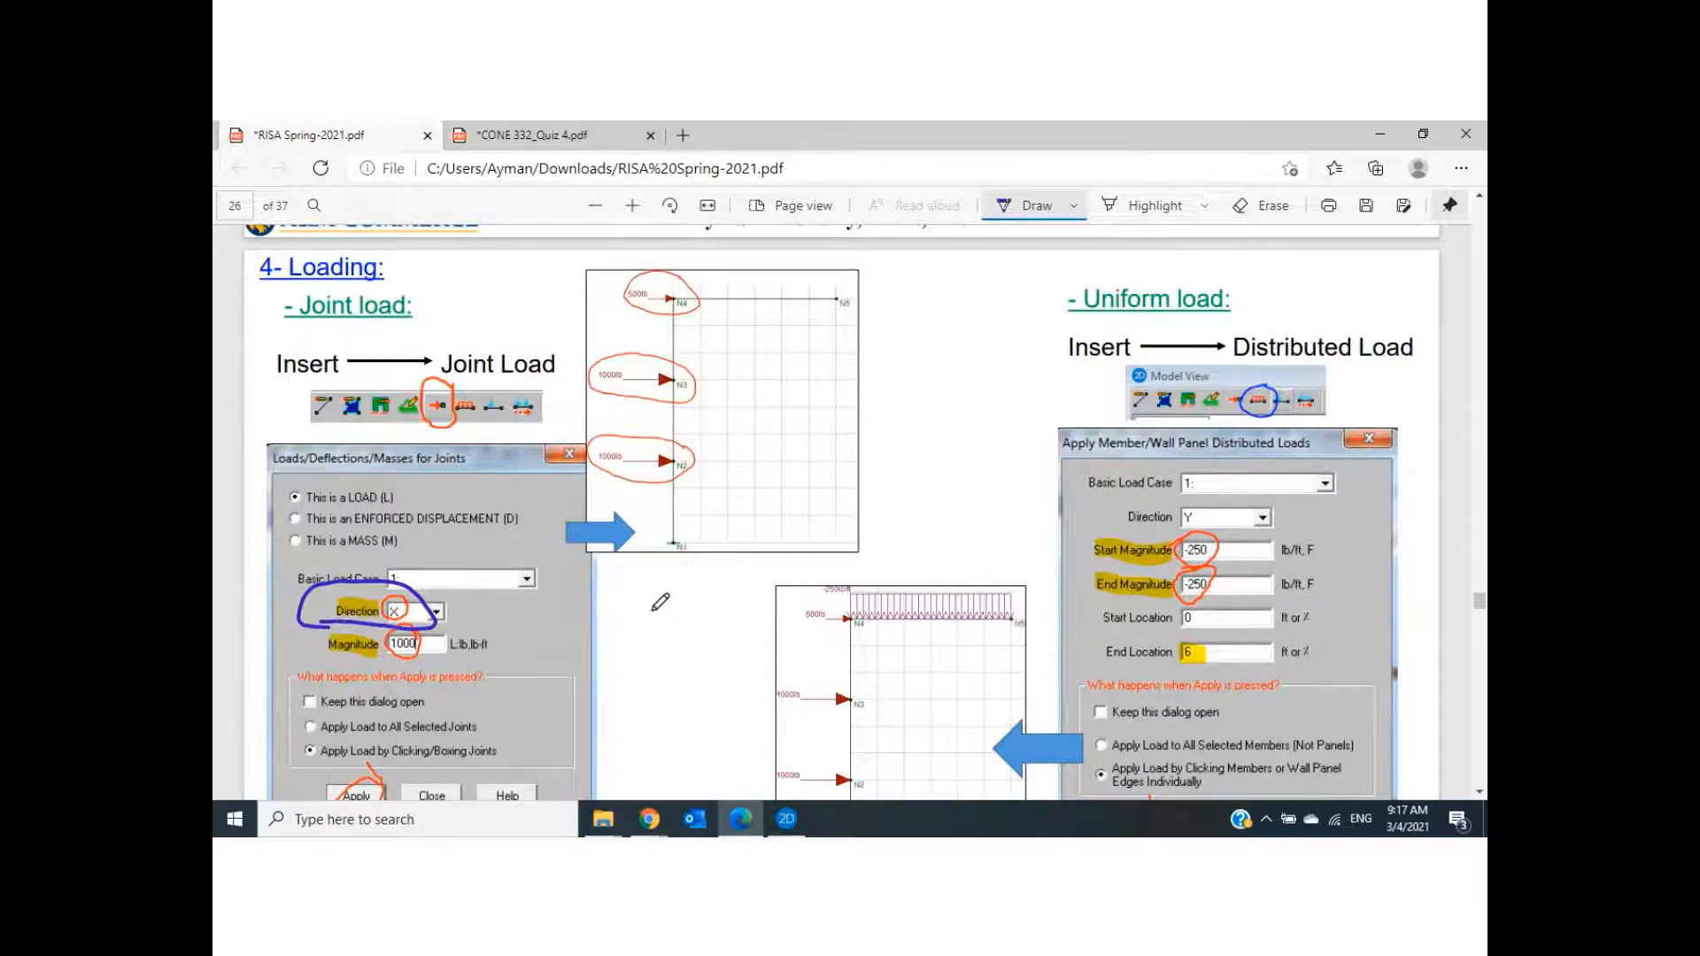
{"action": "scroll", "coordinate": [661, 601], "scroll_direction": "down", "scroll_amount": 2}
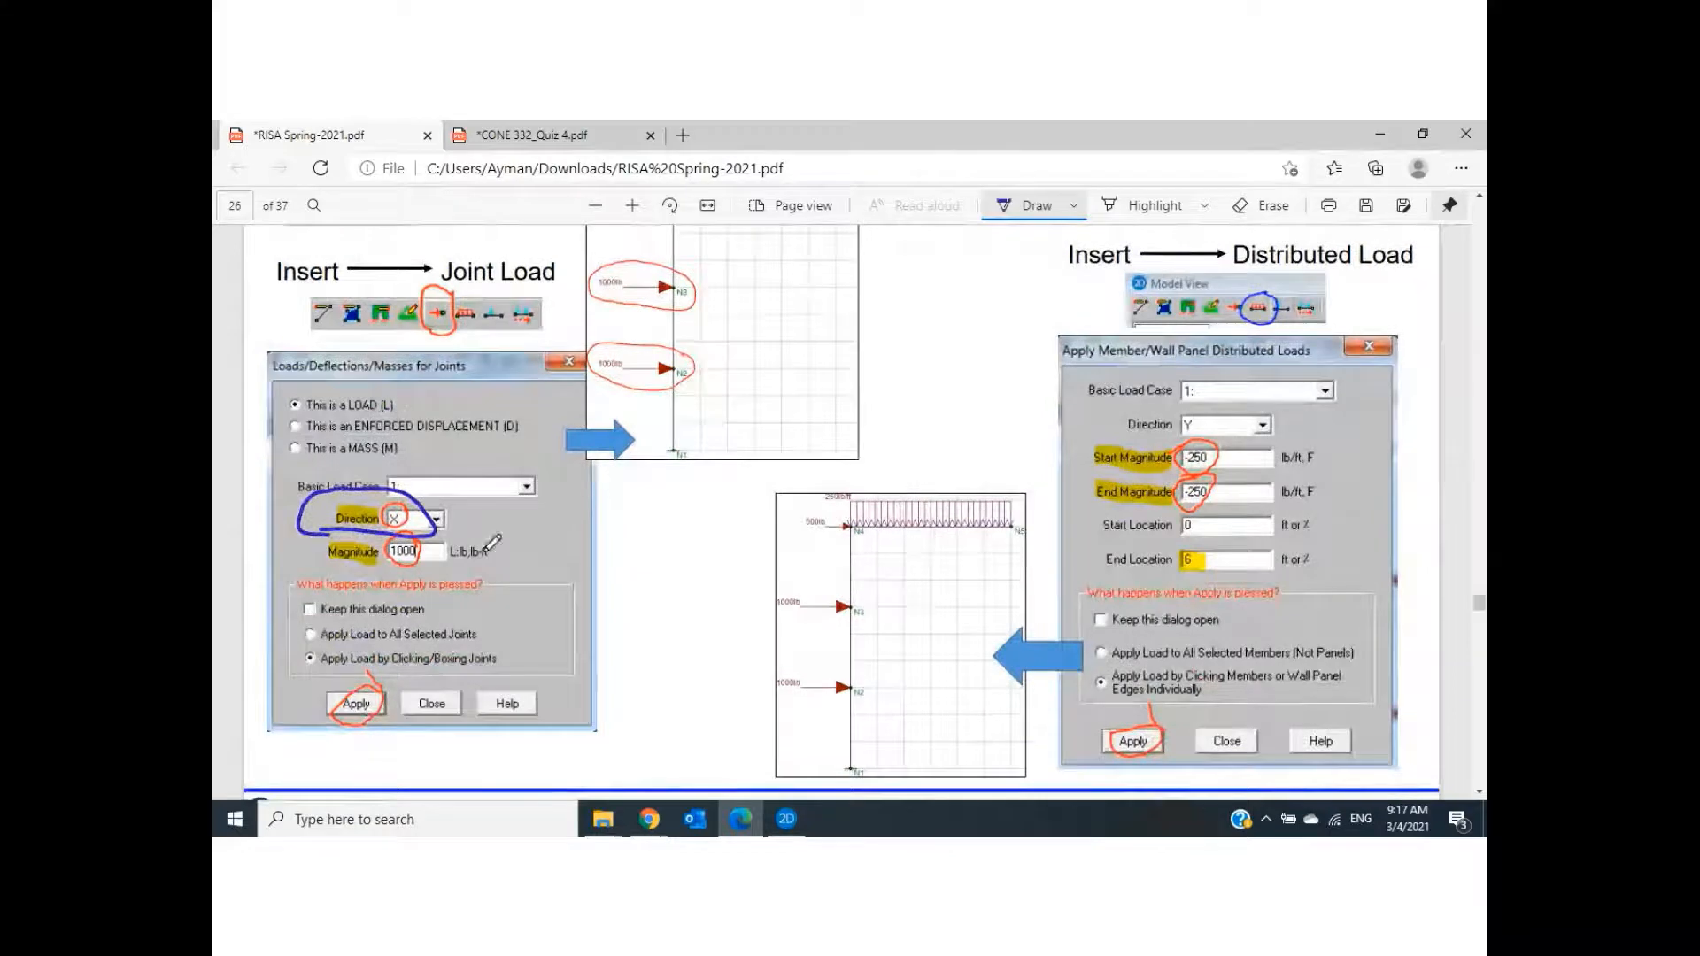
{"action": "left_click_drag", "start_coordinate": [449, 561], "coordinate": [484, 559]}
Circle the Y direction in the notes' distributed load figure and draw a check mark on the loaded frame figure
{"action": "scroll", "coordinate": [1219, 478], "scroll_direction": "up", "scroll_amount": 4}
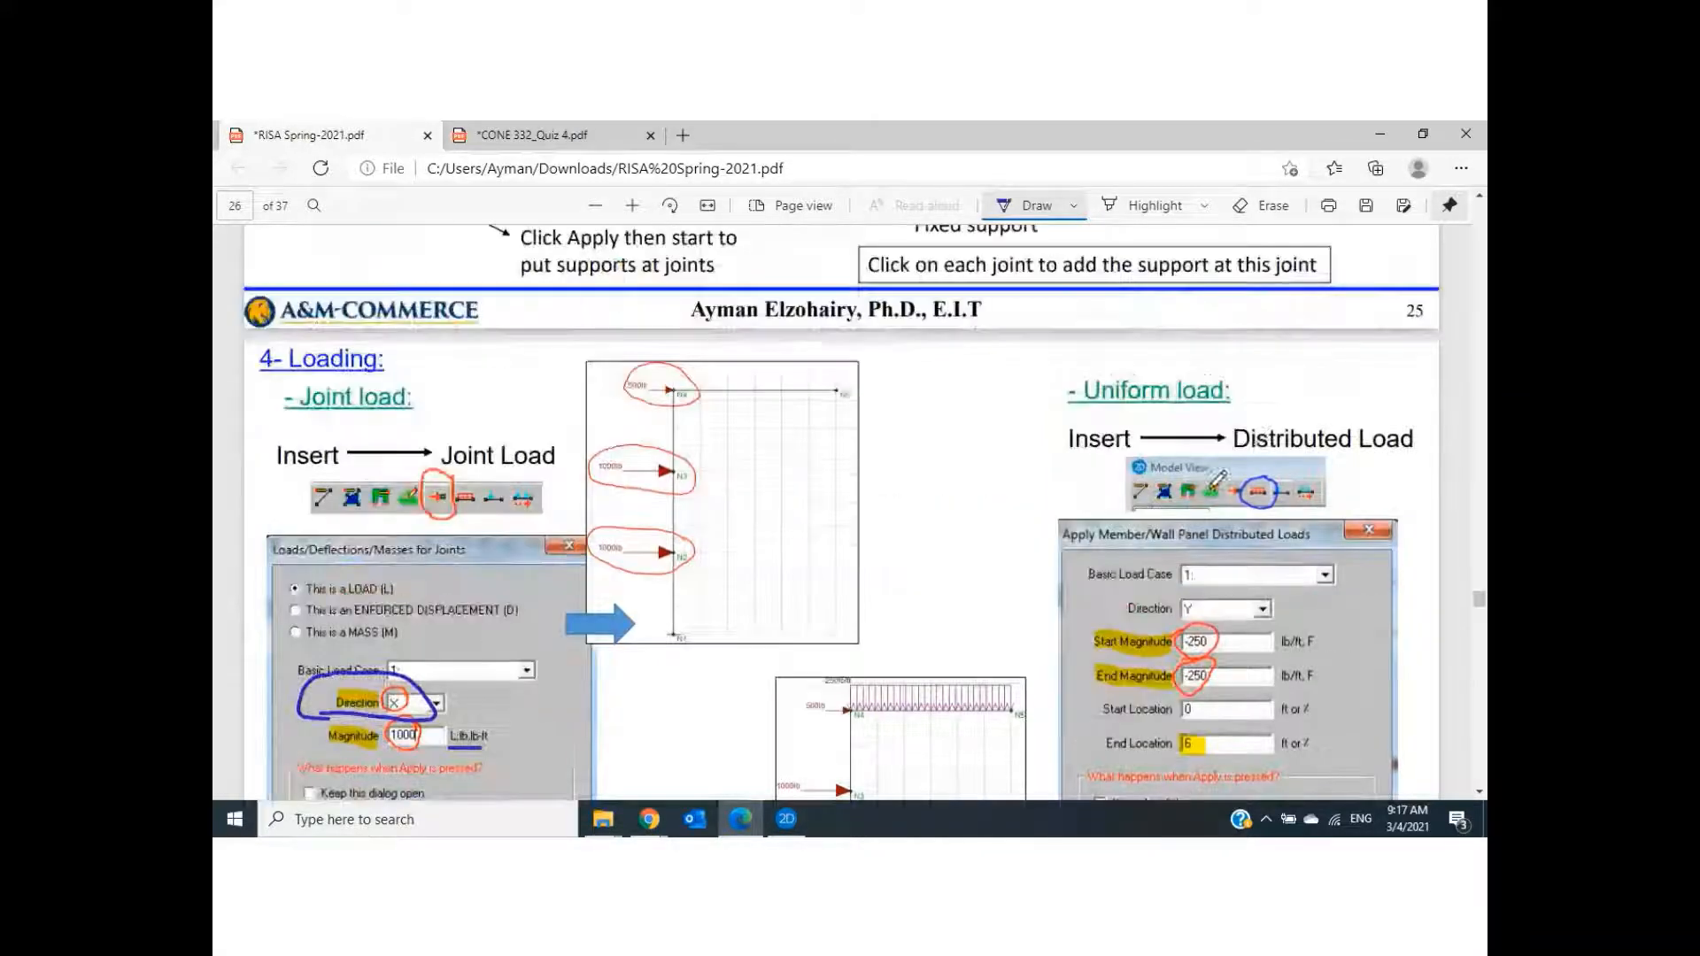
{"action": "scroll", "coordinate": [1208, 566], "scroll_direction": "down", "scroll_amount": 4}
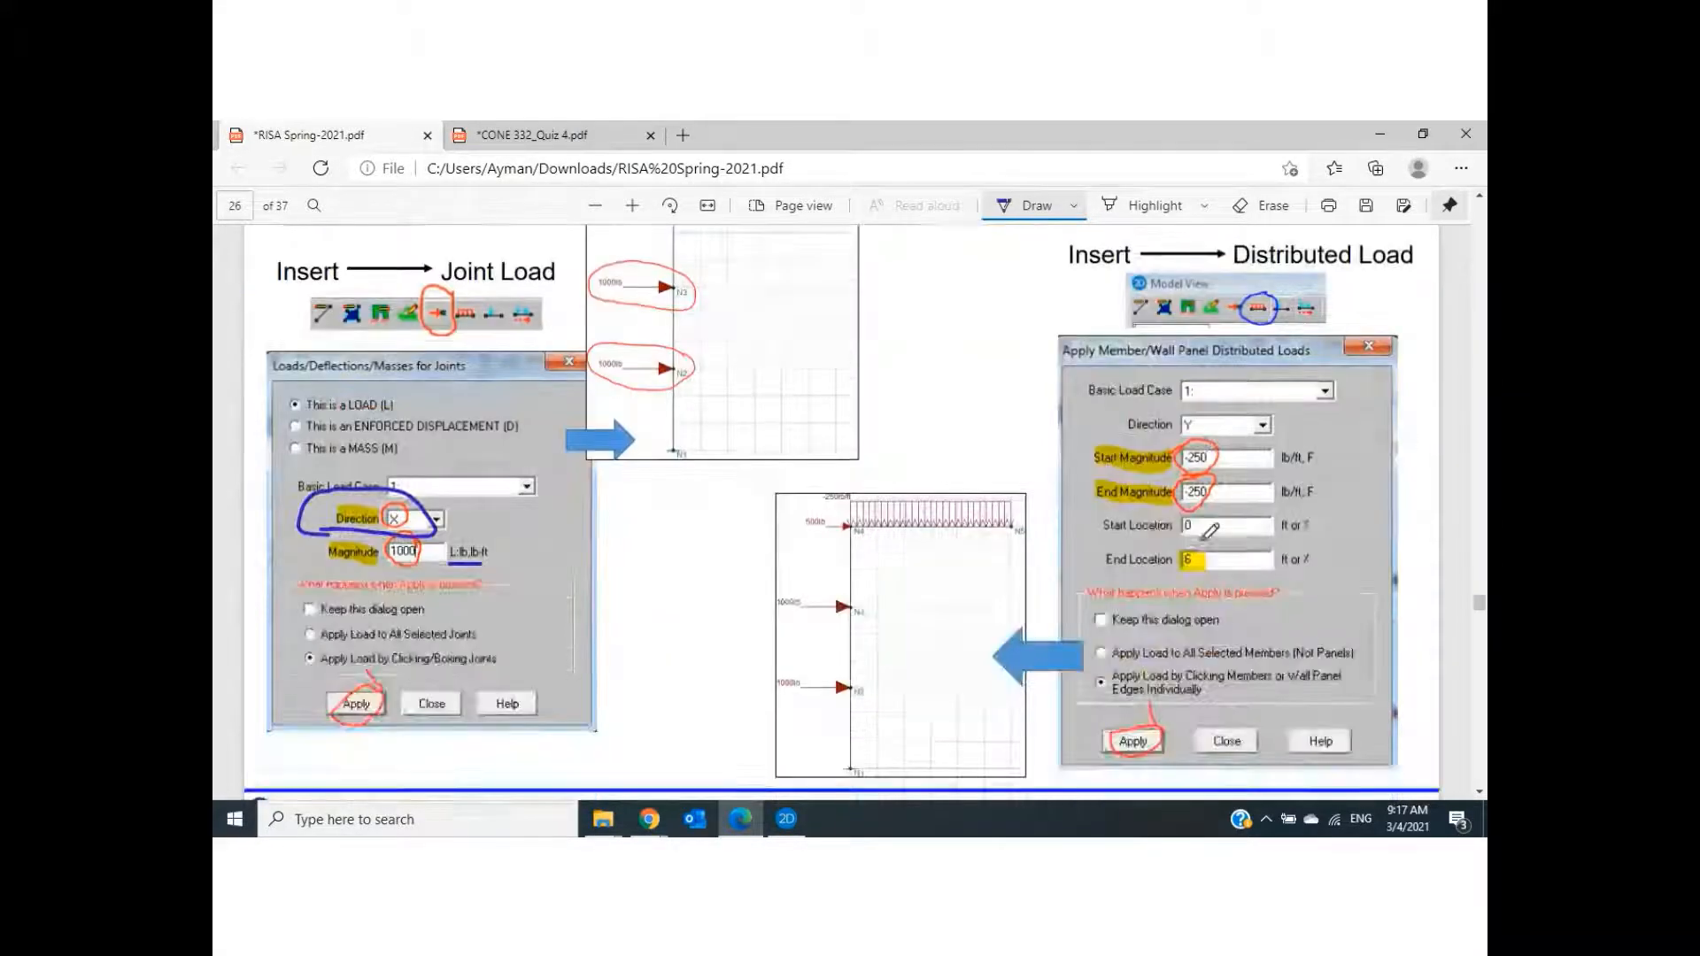
{"action": "mouse_move", "coordinate": [1206, 447]}
{"action": "left_mouse_down"}
{"action": "mouse_move", "coordinate": [1211, 416]}
{"action": "mouse_move", "coordinate": [1161, 426]}
{"action": "mouse_move", "coordinate": [1182, 441]}
{"action": "left_mouse_up"}
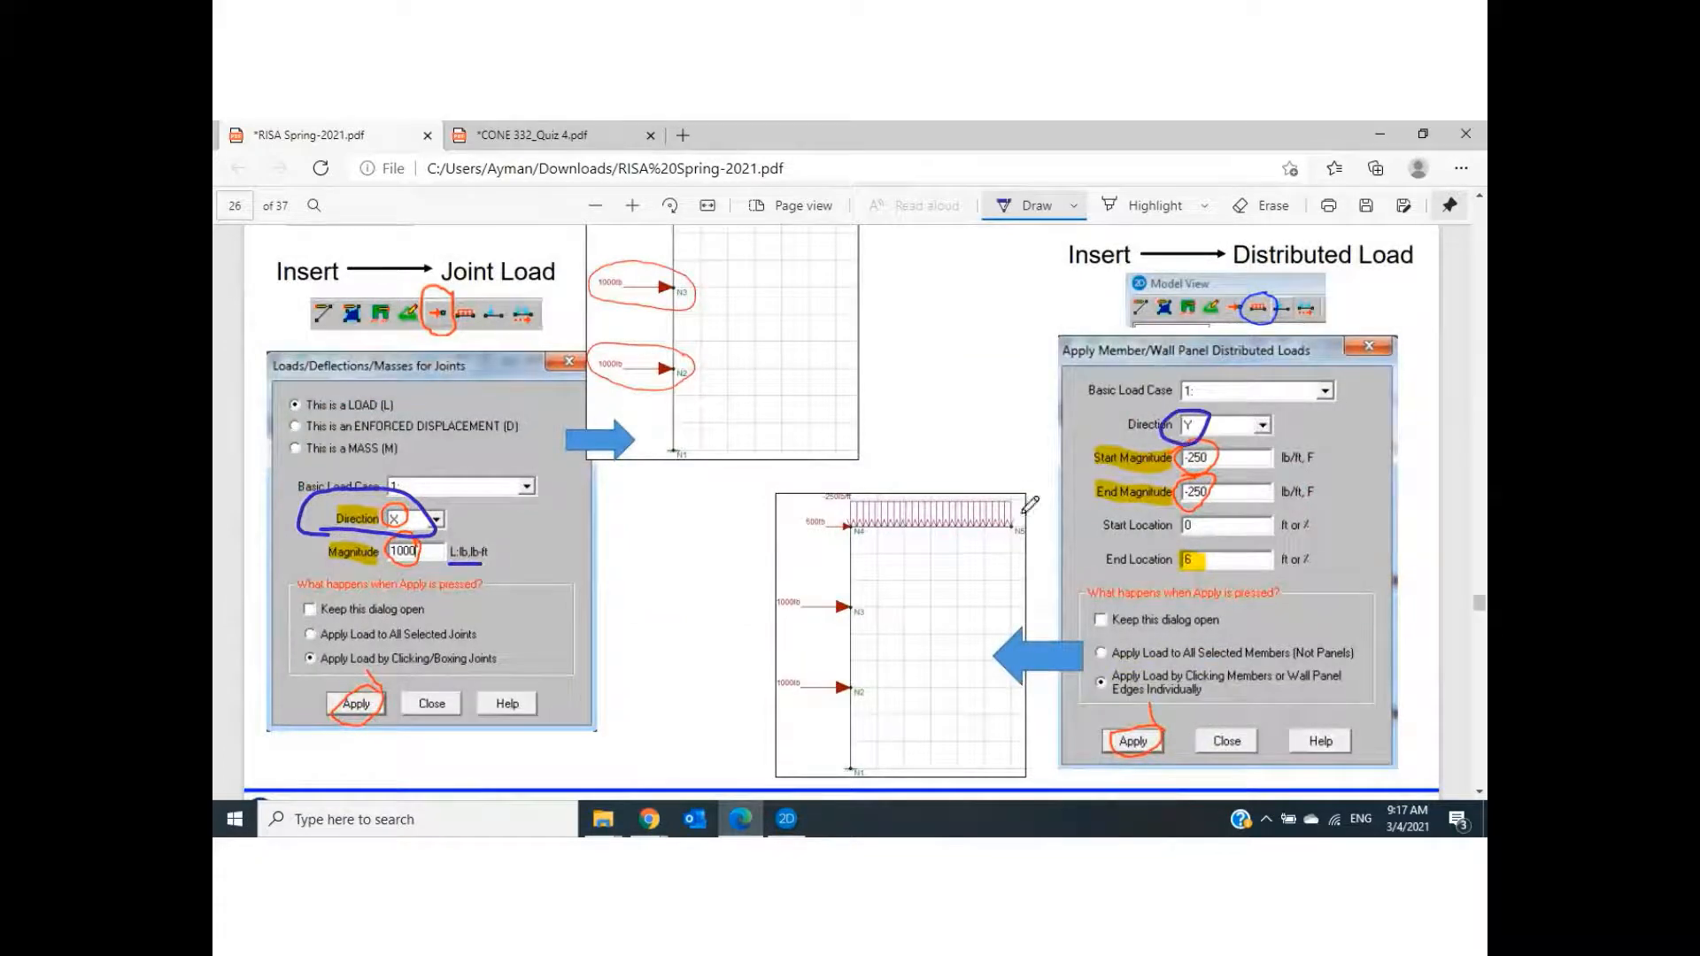
{"action": "left_click_drag", "start_coordinate": [908, 540], "coordinate": [945, 508]}
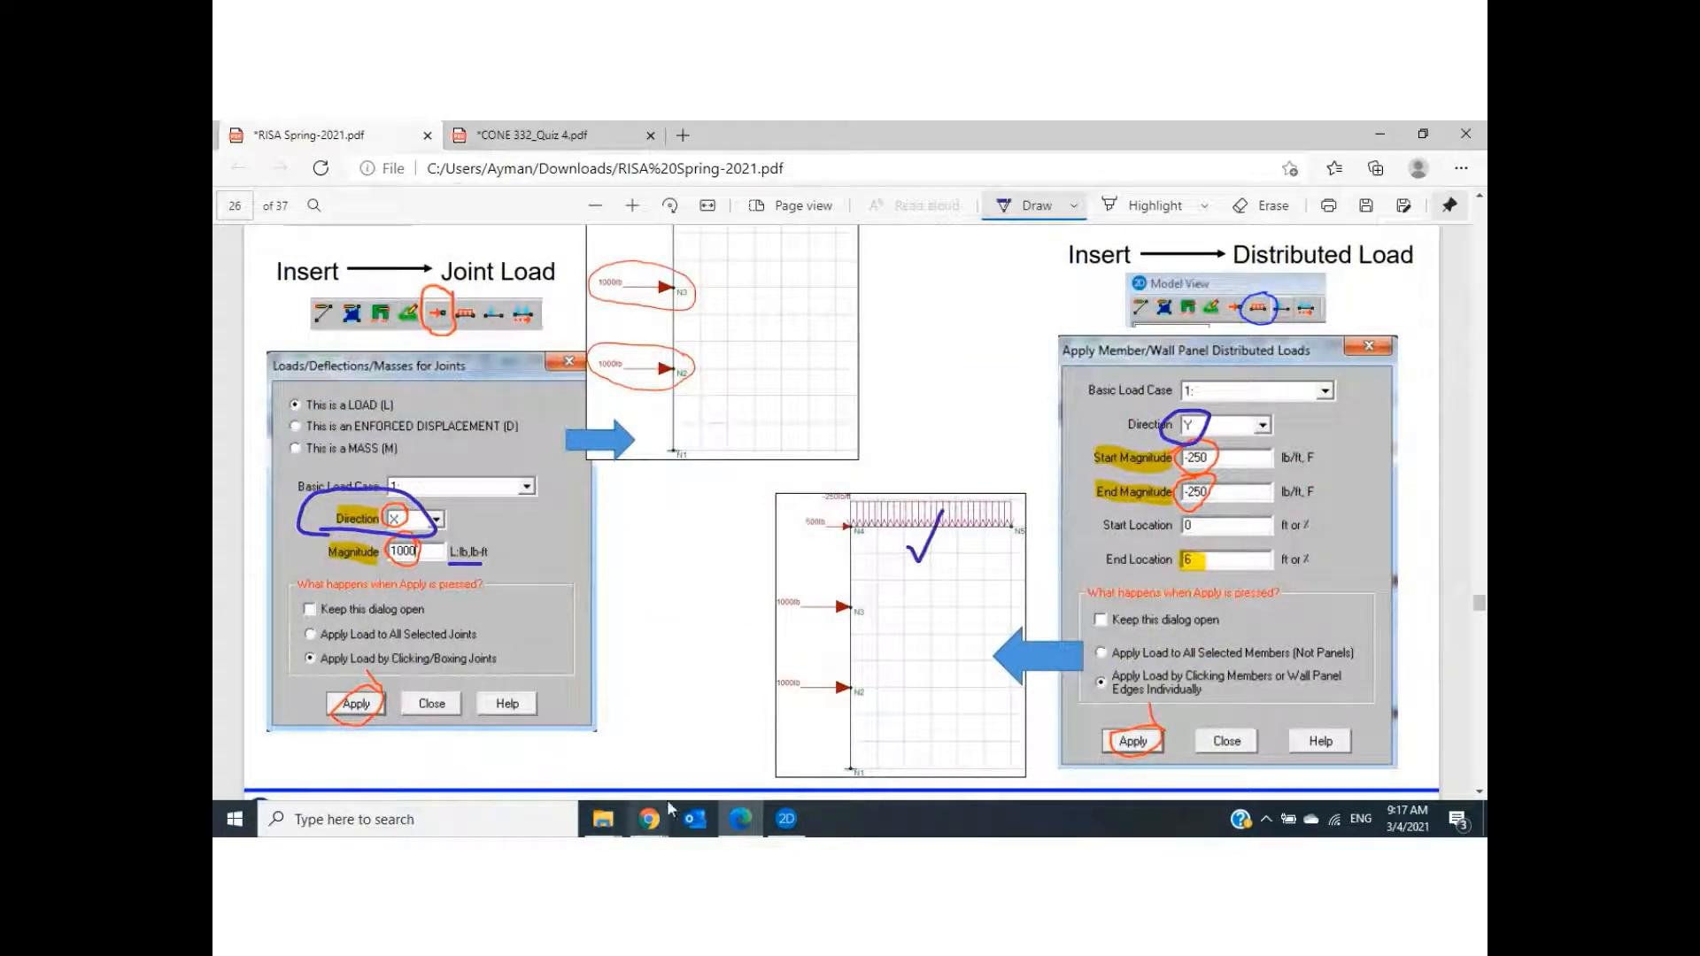
Switch back to RISA-2D and define load combination 1 with basic load case 1 and a factor of 1
{"action": "left_click", "coordinate": [785, 821]}
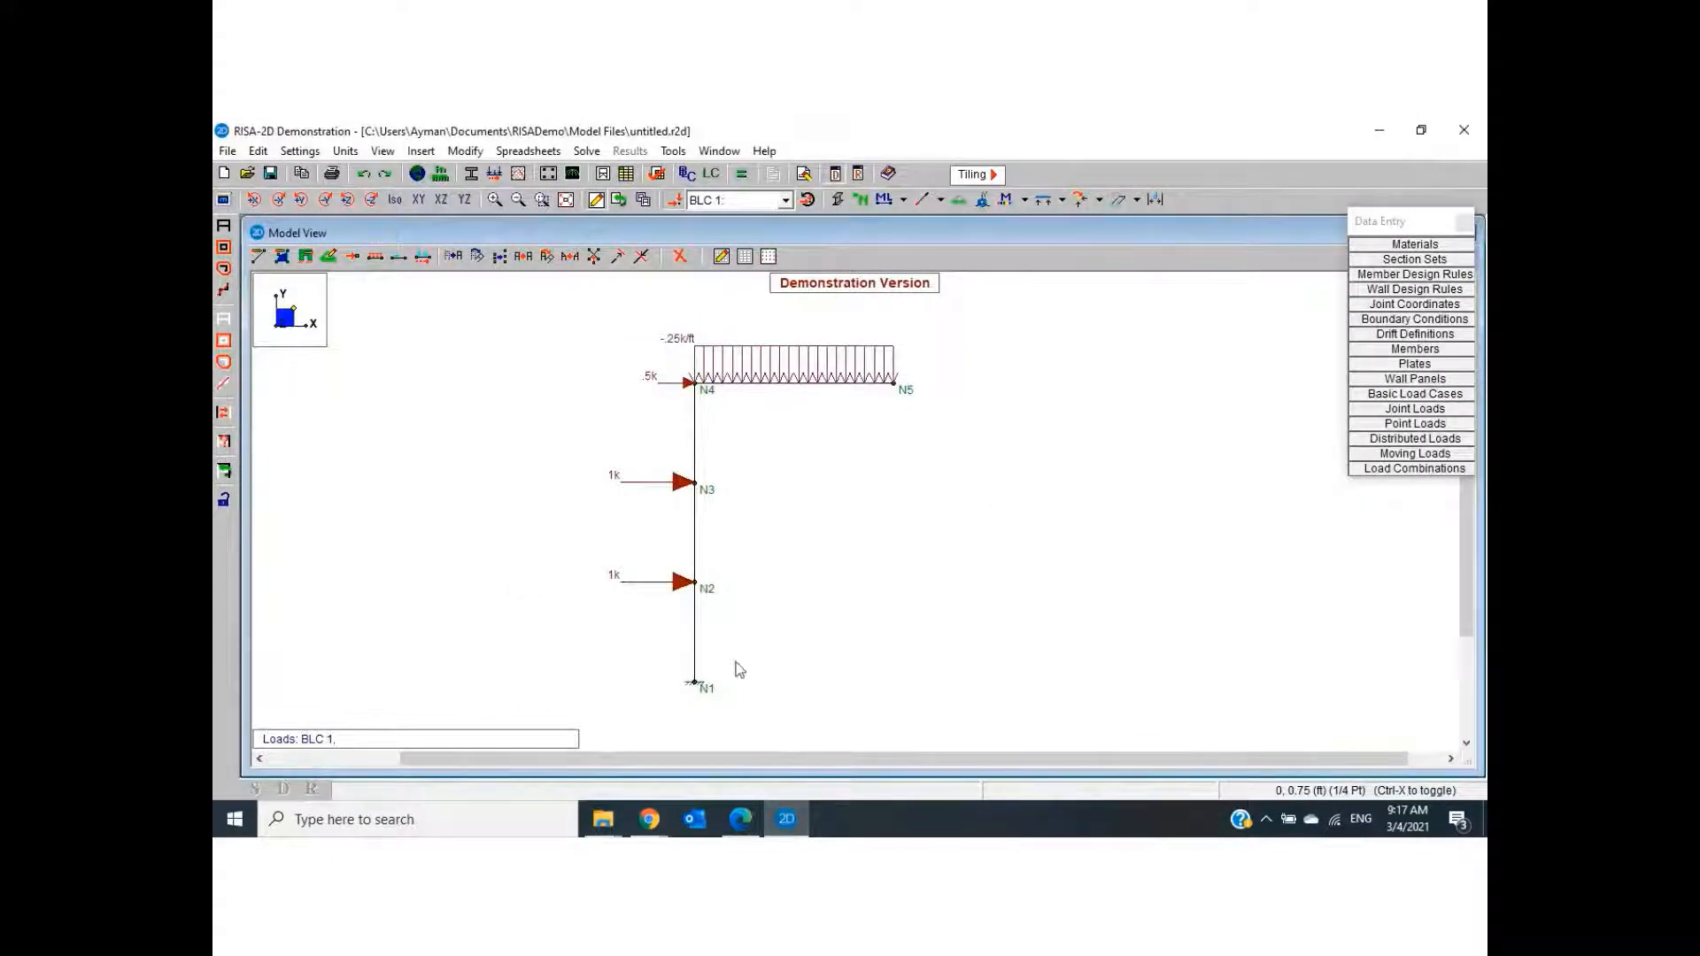
{"action": "left_click", "coordinate": [536, 157]}
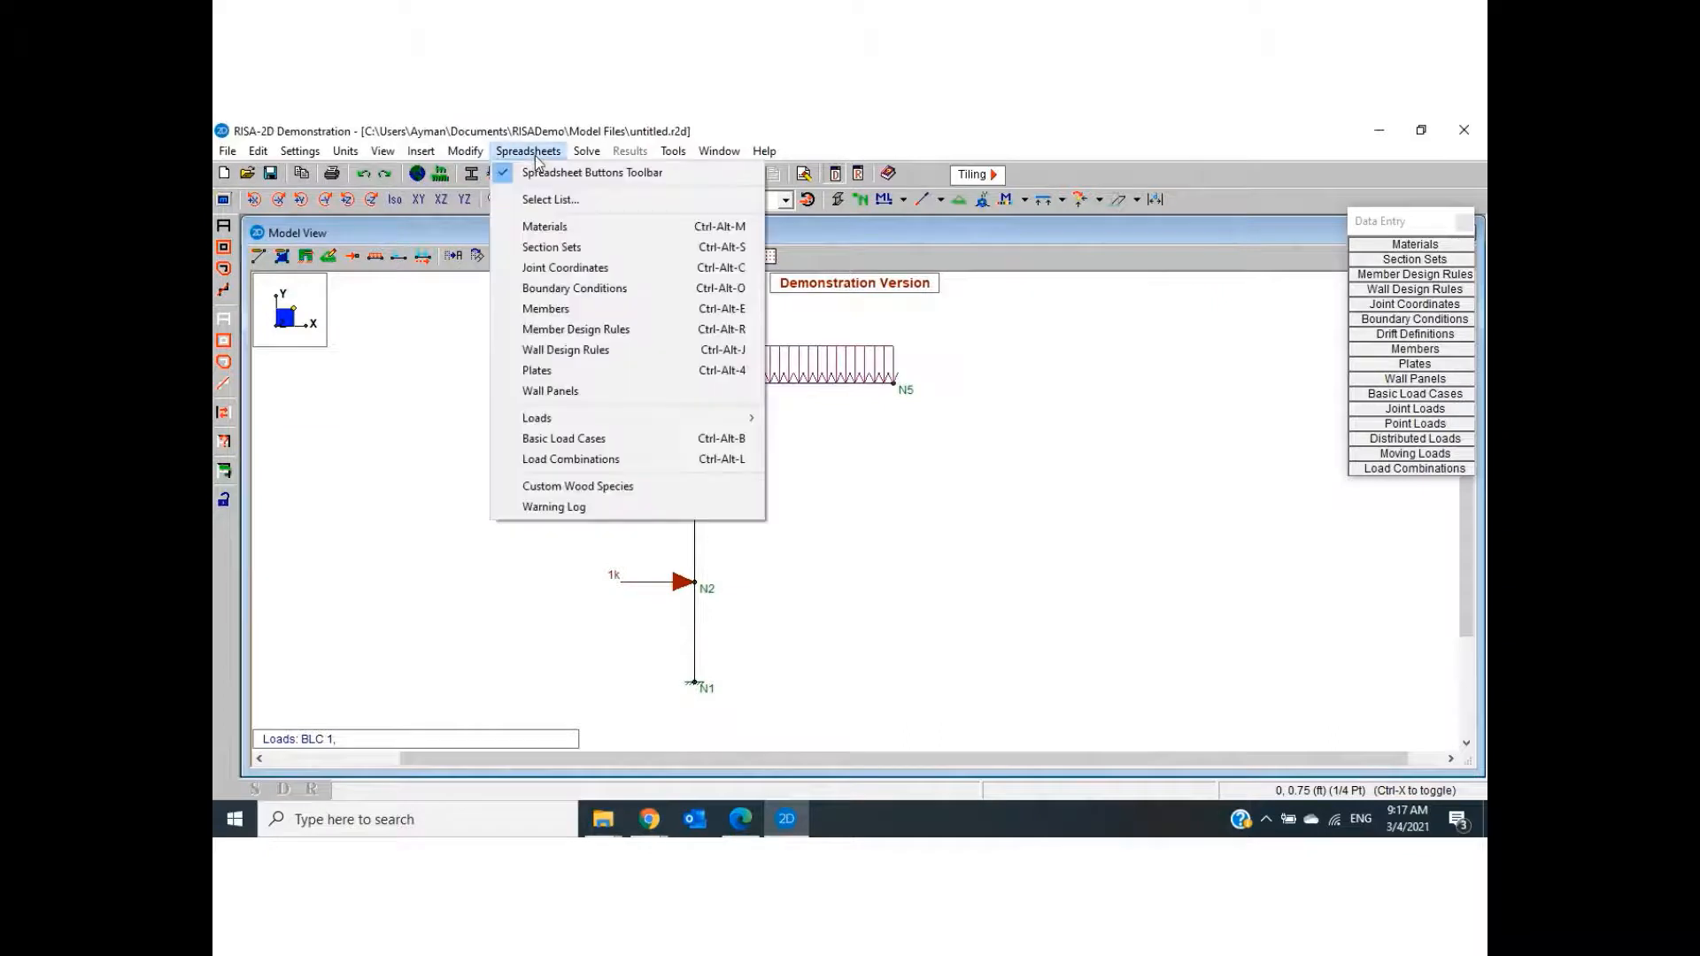
{"action": "left_click", "coordinate": [585, 466]}
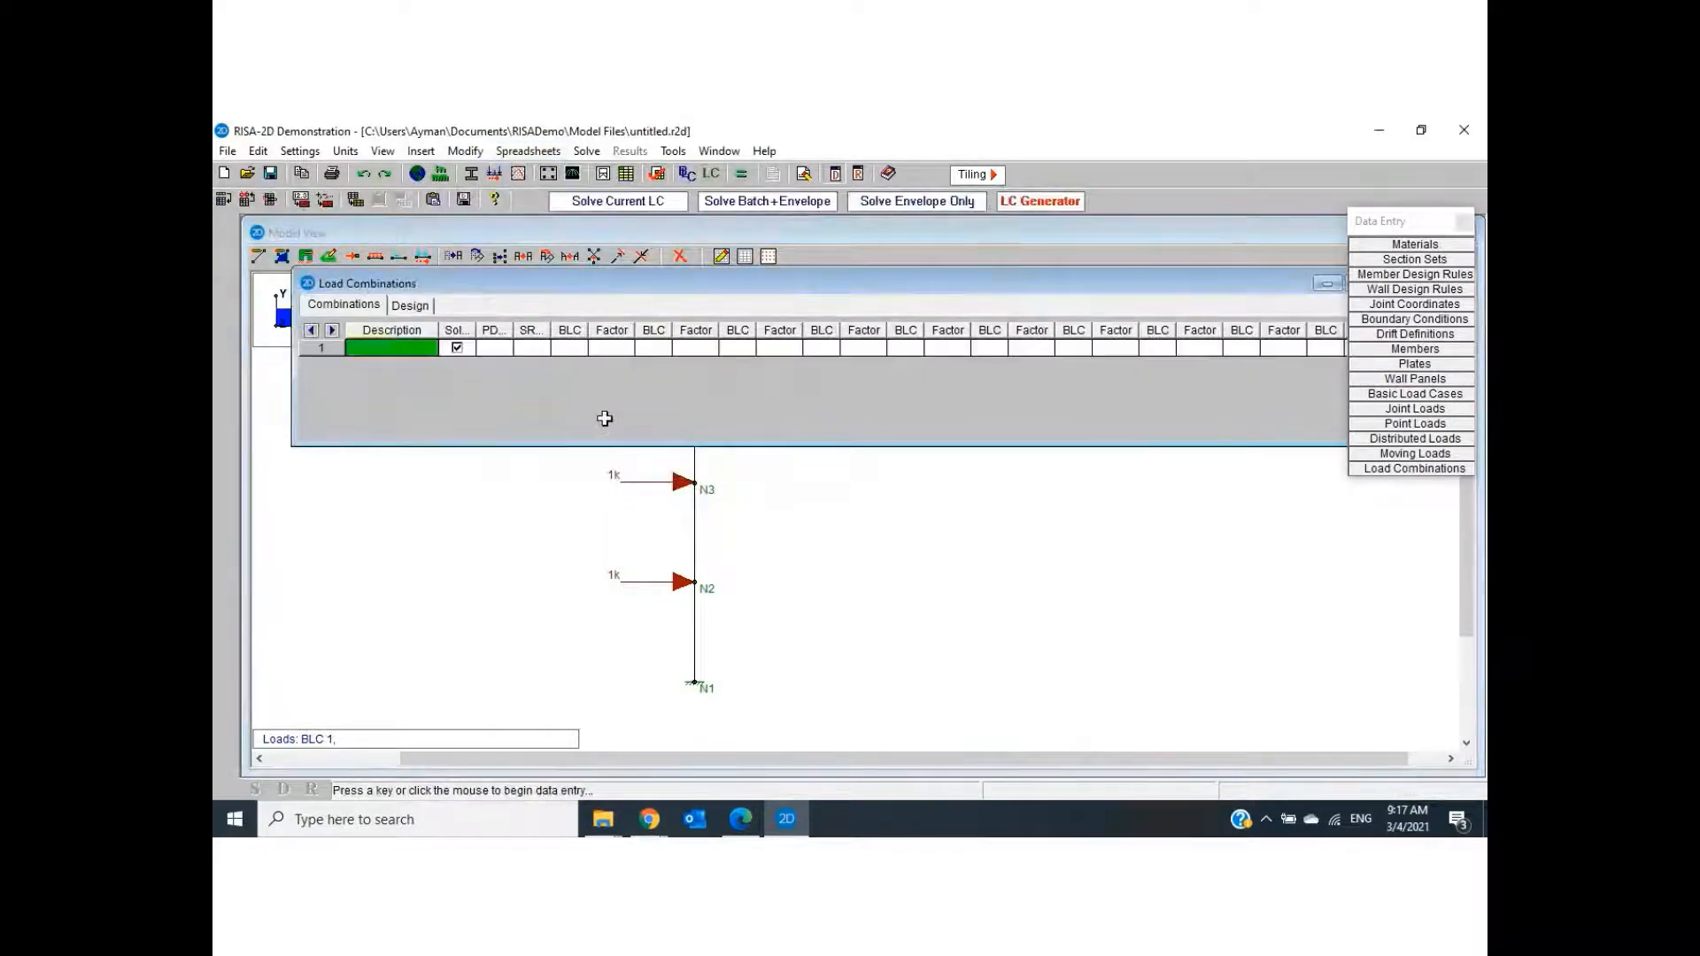
{"action": "double_click", "coordinate": [582, 348]}
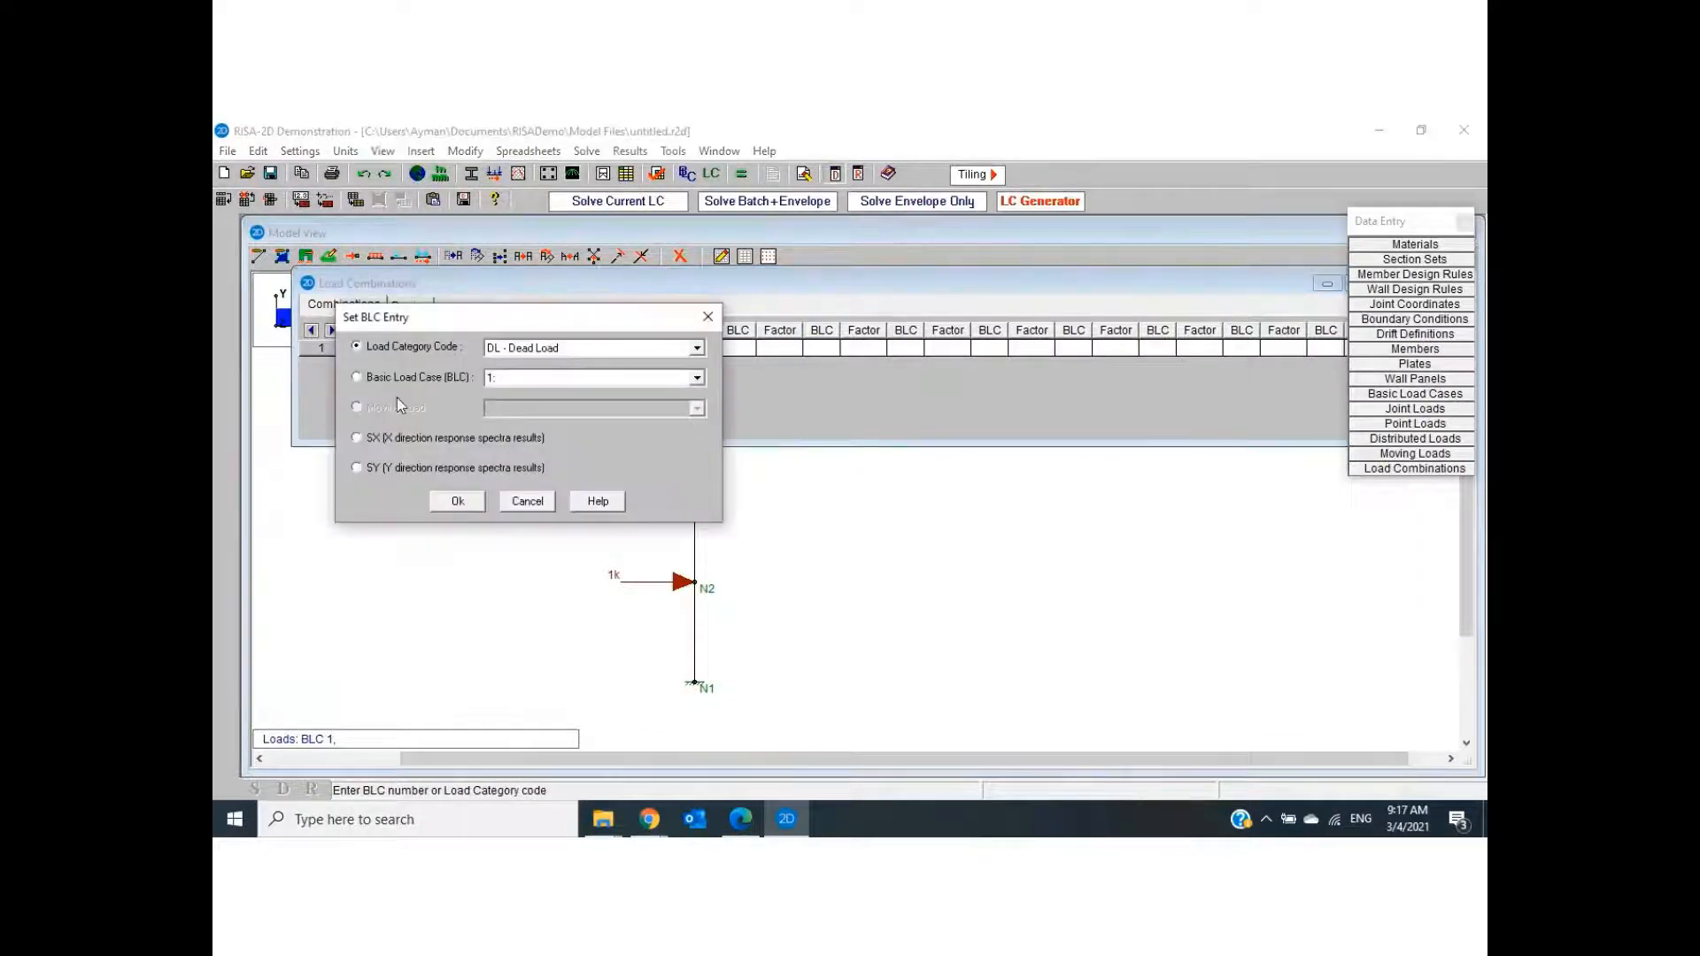
{"action": "left_click", "coordinate": [357, 379]}
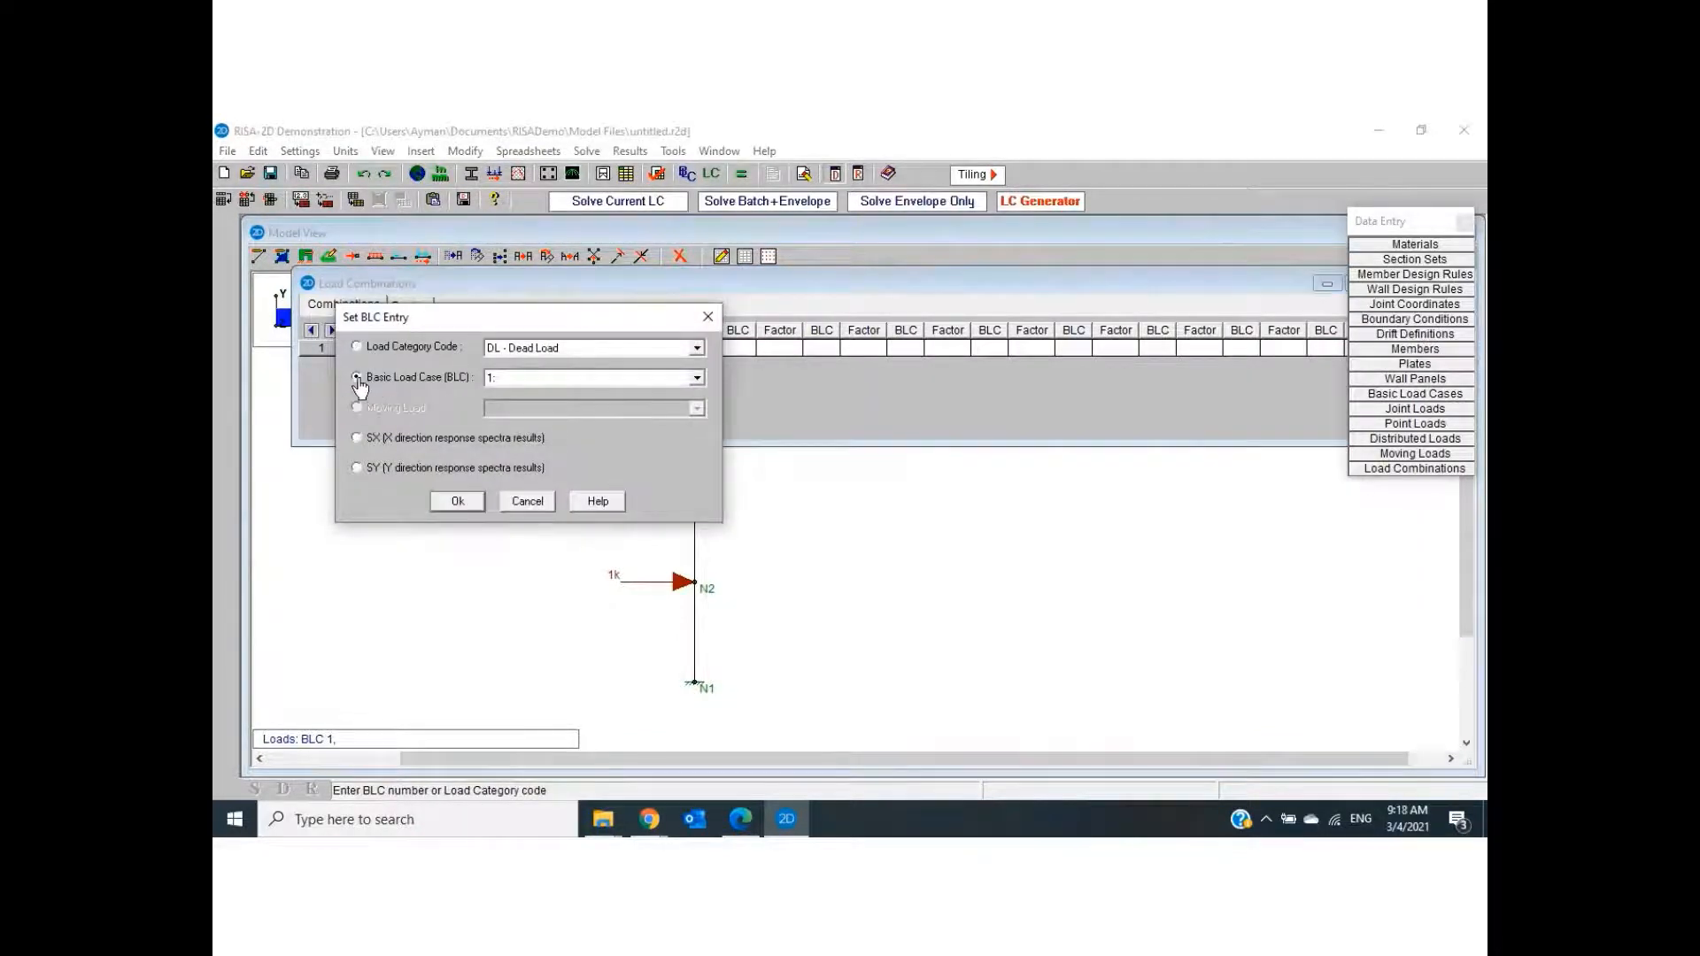
{"action": "left_click", "coordinate": [461, 502]}
{"action": "left_click", "coordinate": [617, 346]}
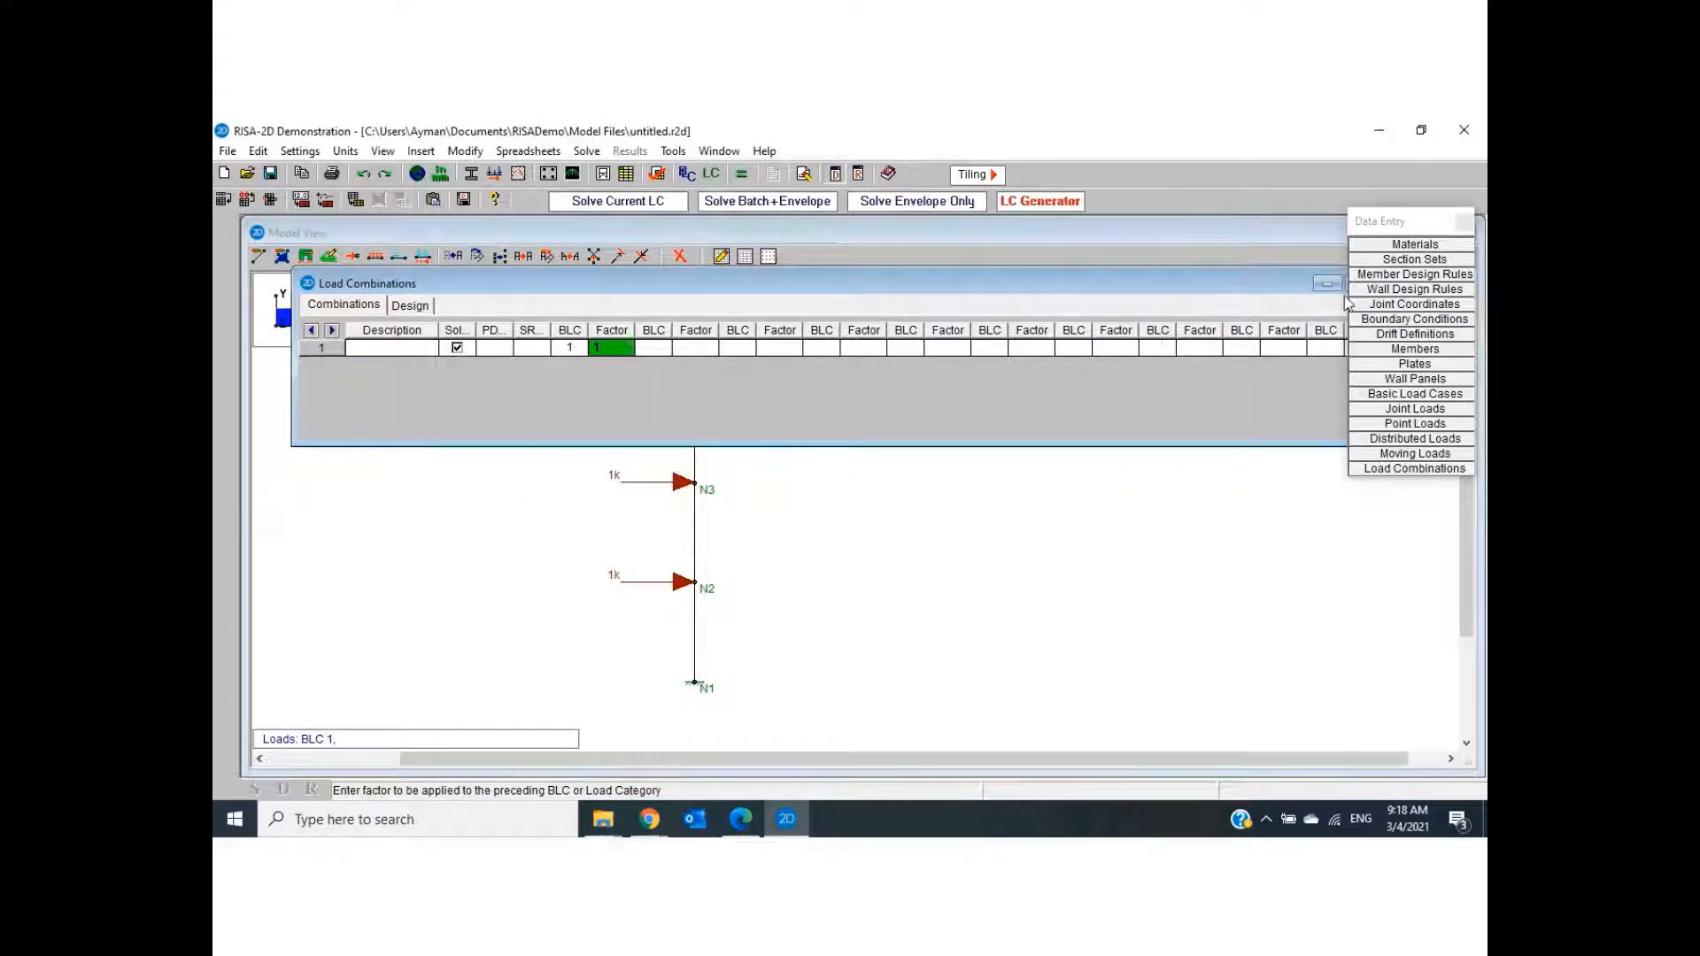
{"action": "left_click", "coordinate": [1464, 221]}
{"action": "left_click", "coordinate": [1390, 282]}
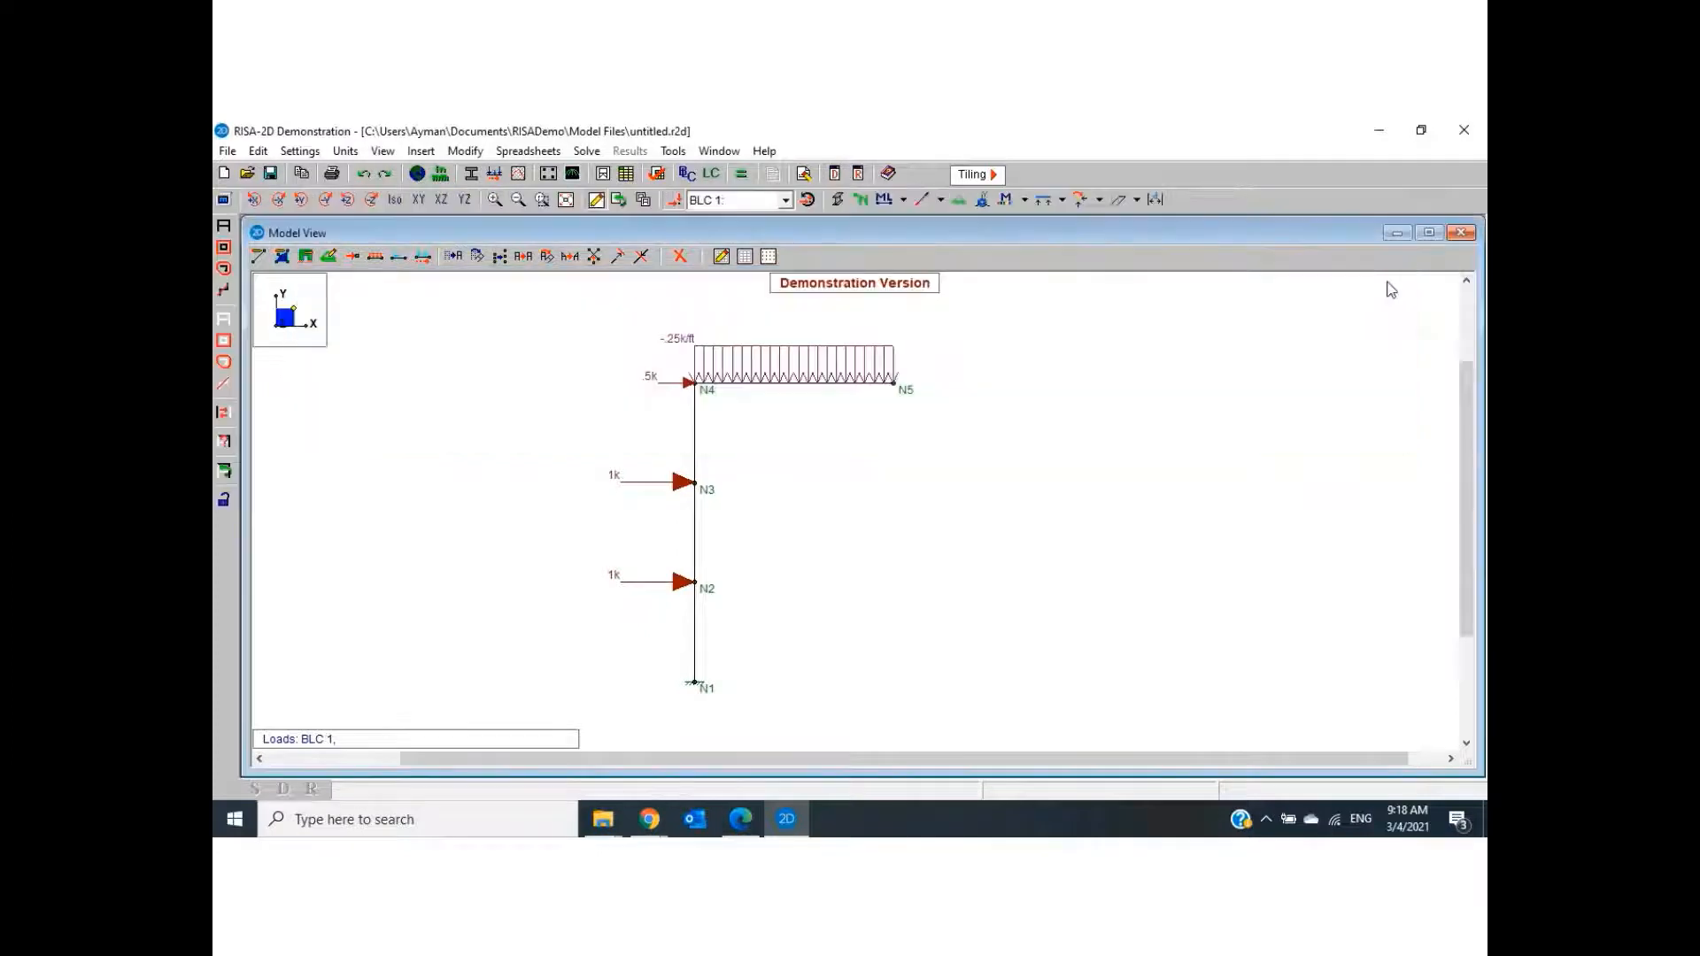
Solve the model for single load combination 1 and dismiss the windows that open with the solution
{"action": "left_click", "coordinate": [742, 175]}
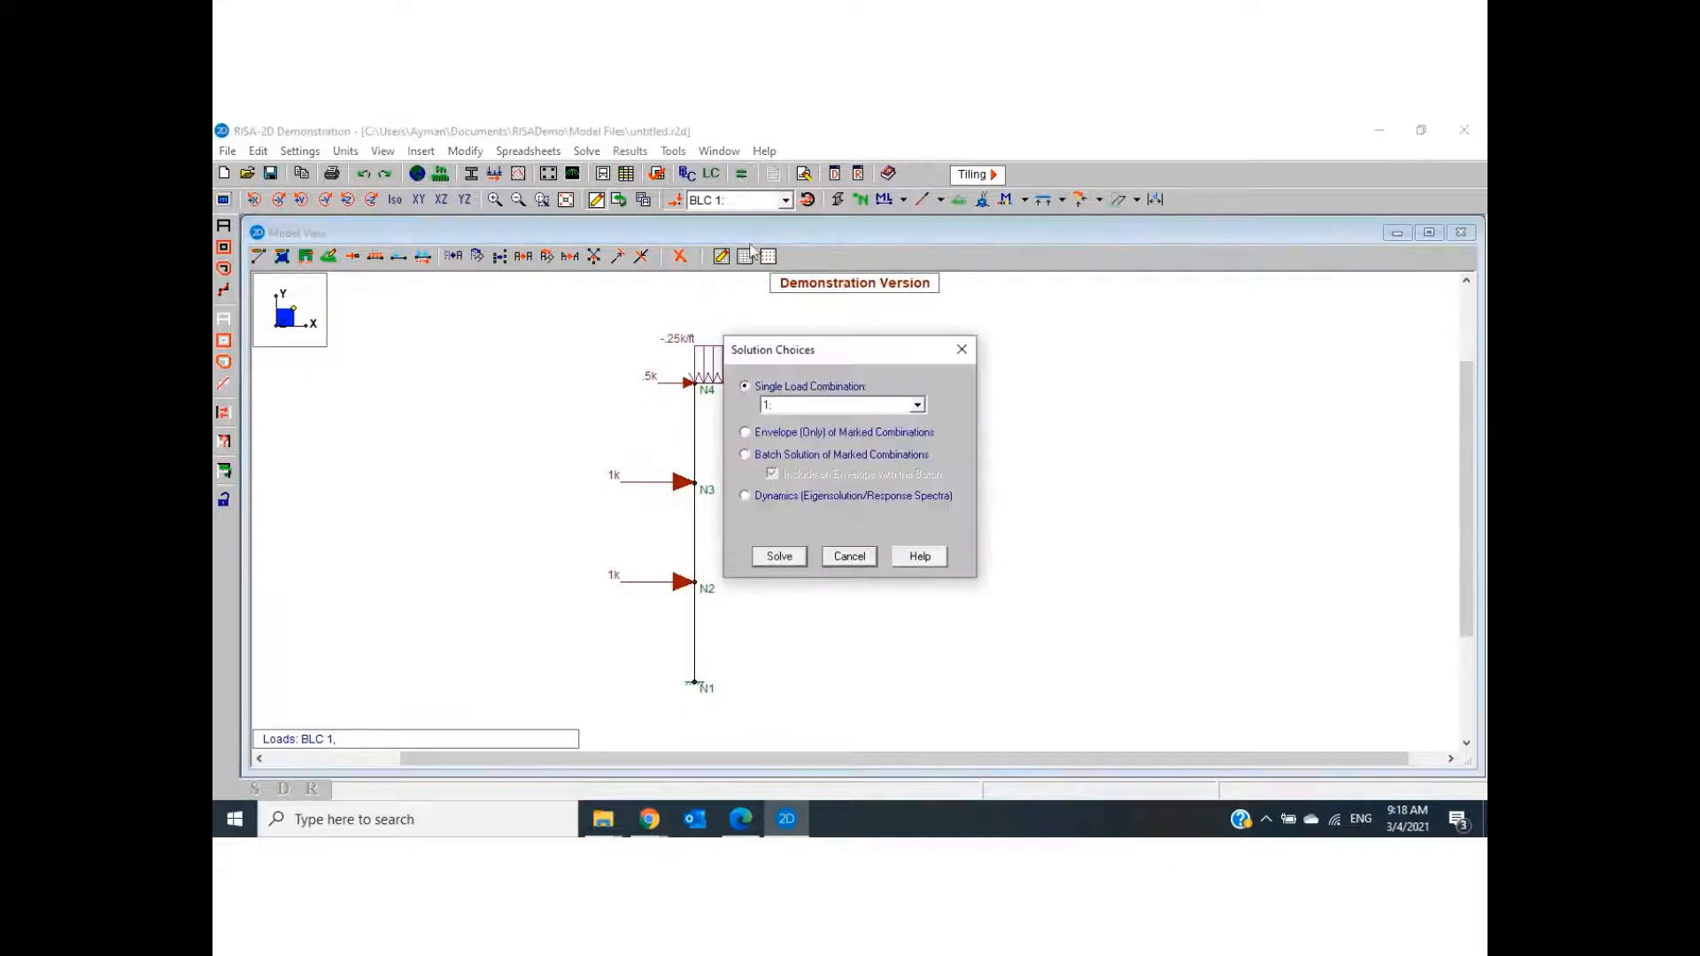
{"action": "left_click", "coordinate": [783, 557]}
{"action": "left_click_drag", "start_coordinate": [1098, 304], "coordinate": [793, 395]}
{"action": "left_click", "coordinate": [1055, 393]}
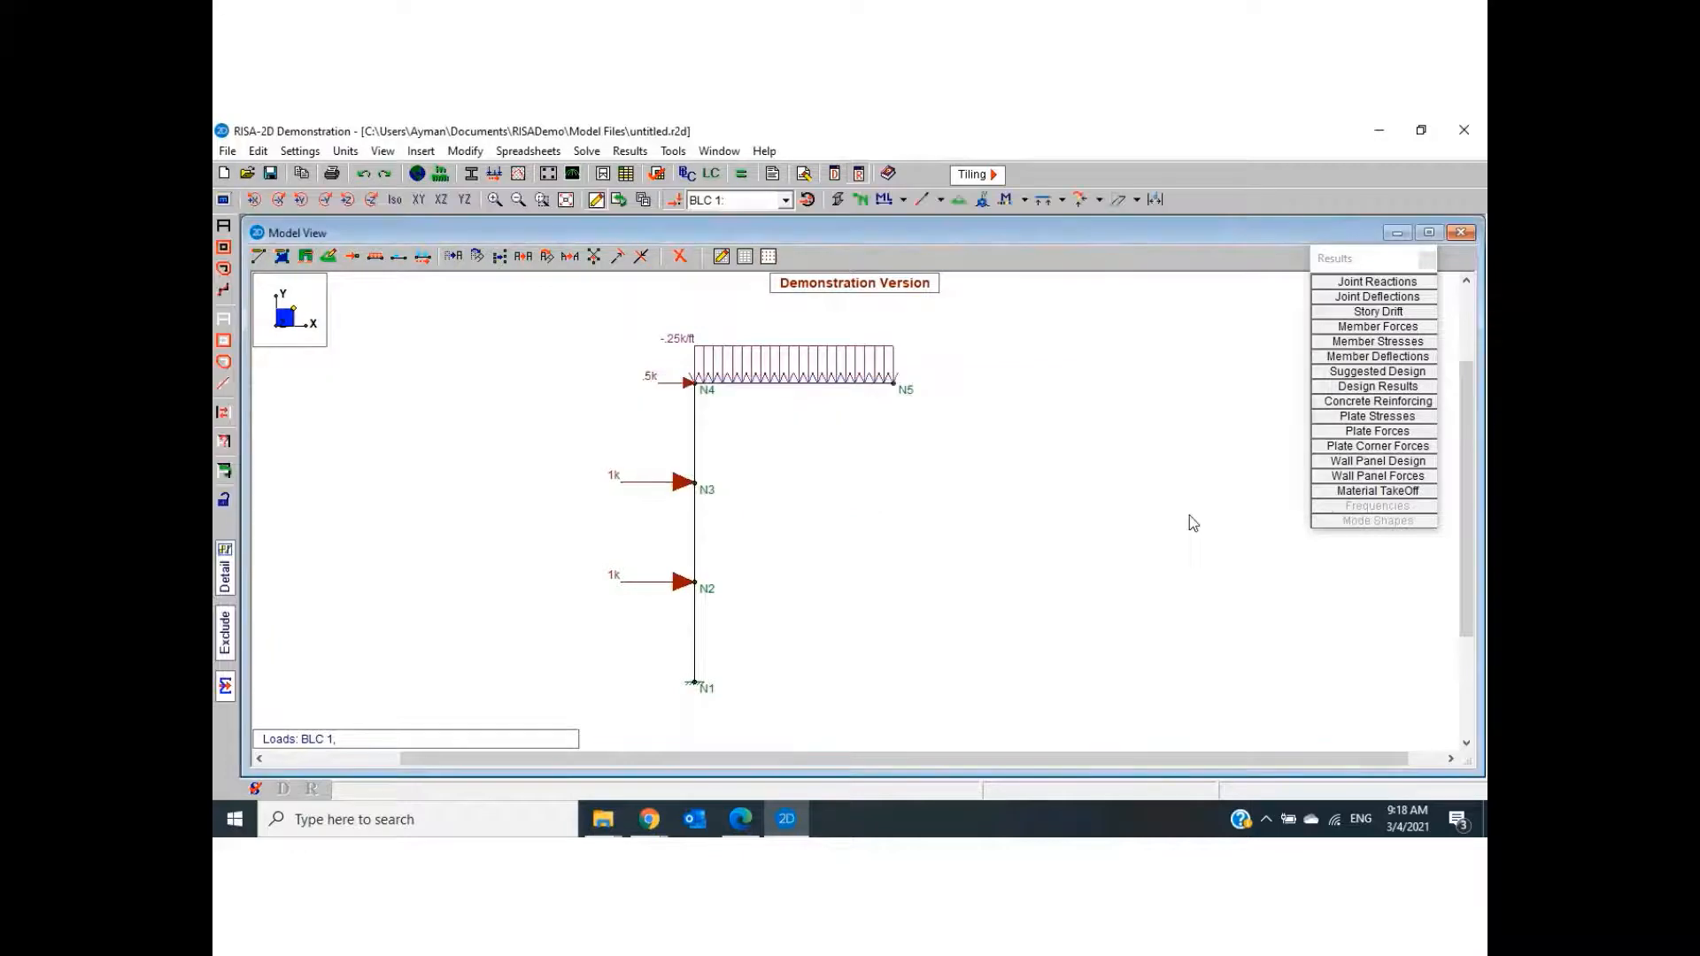
{"action": "left_click", "coordinate": [1425, 259]}
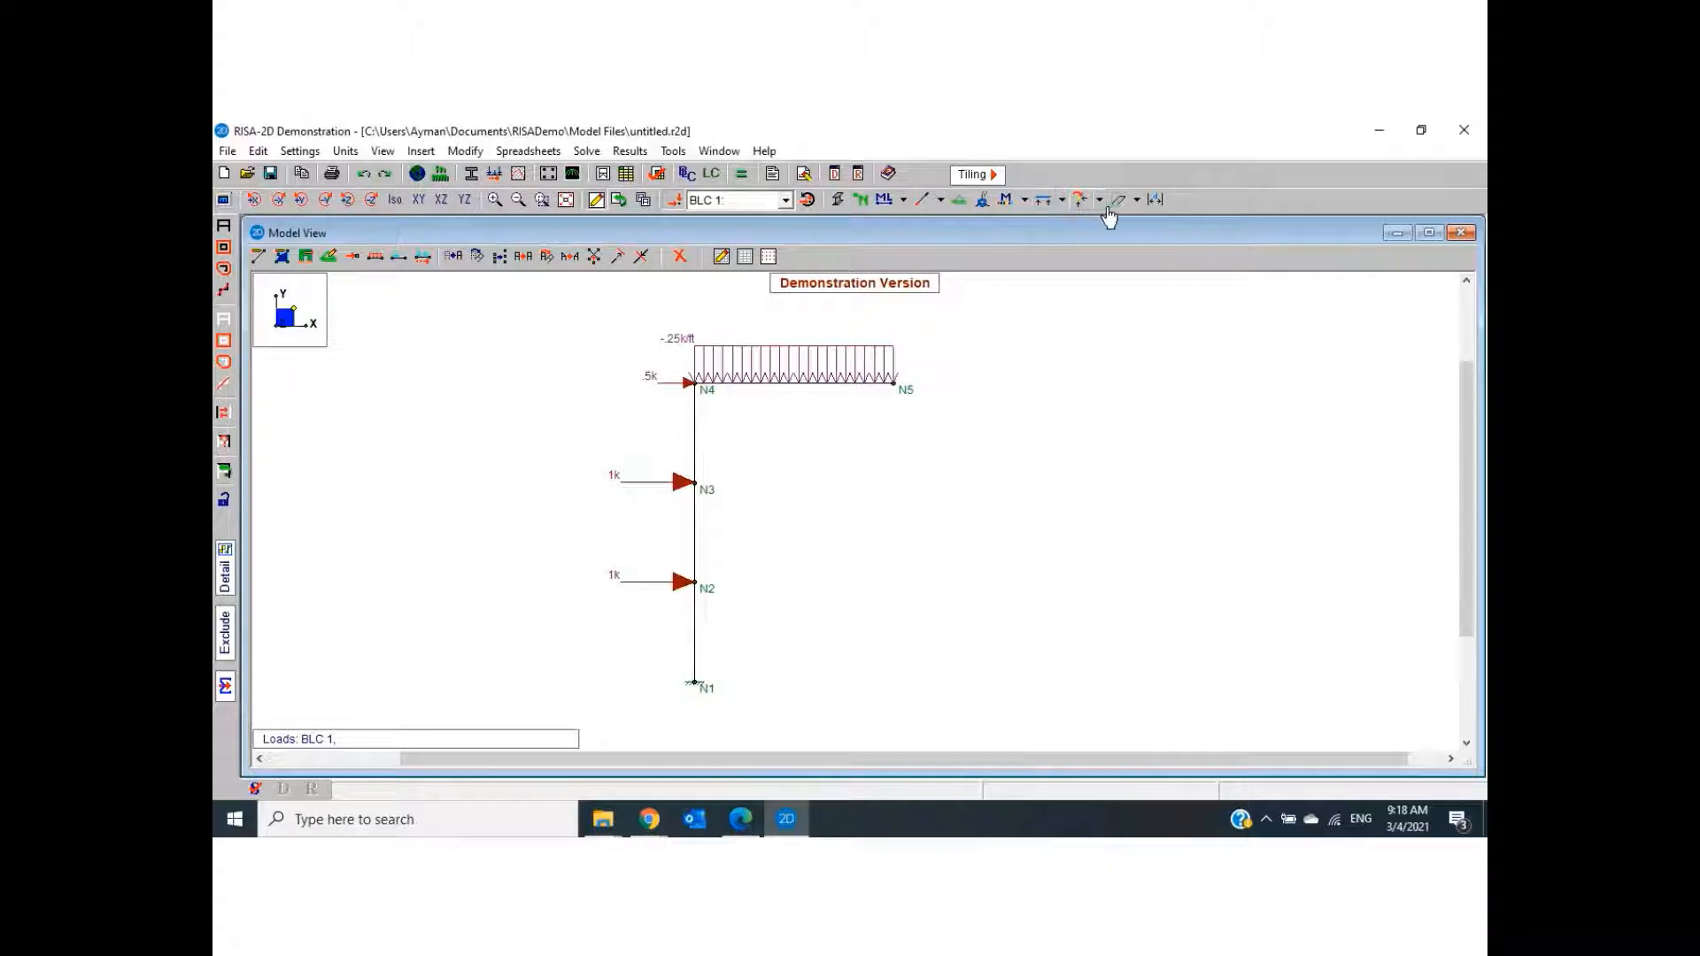
Show the member axial force diagram on the frame and hide the applied loads
{"action": "left_click", "coordinate": [1063, 202]}
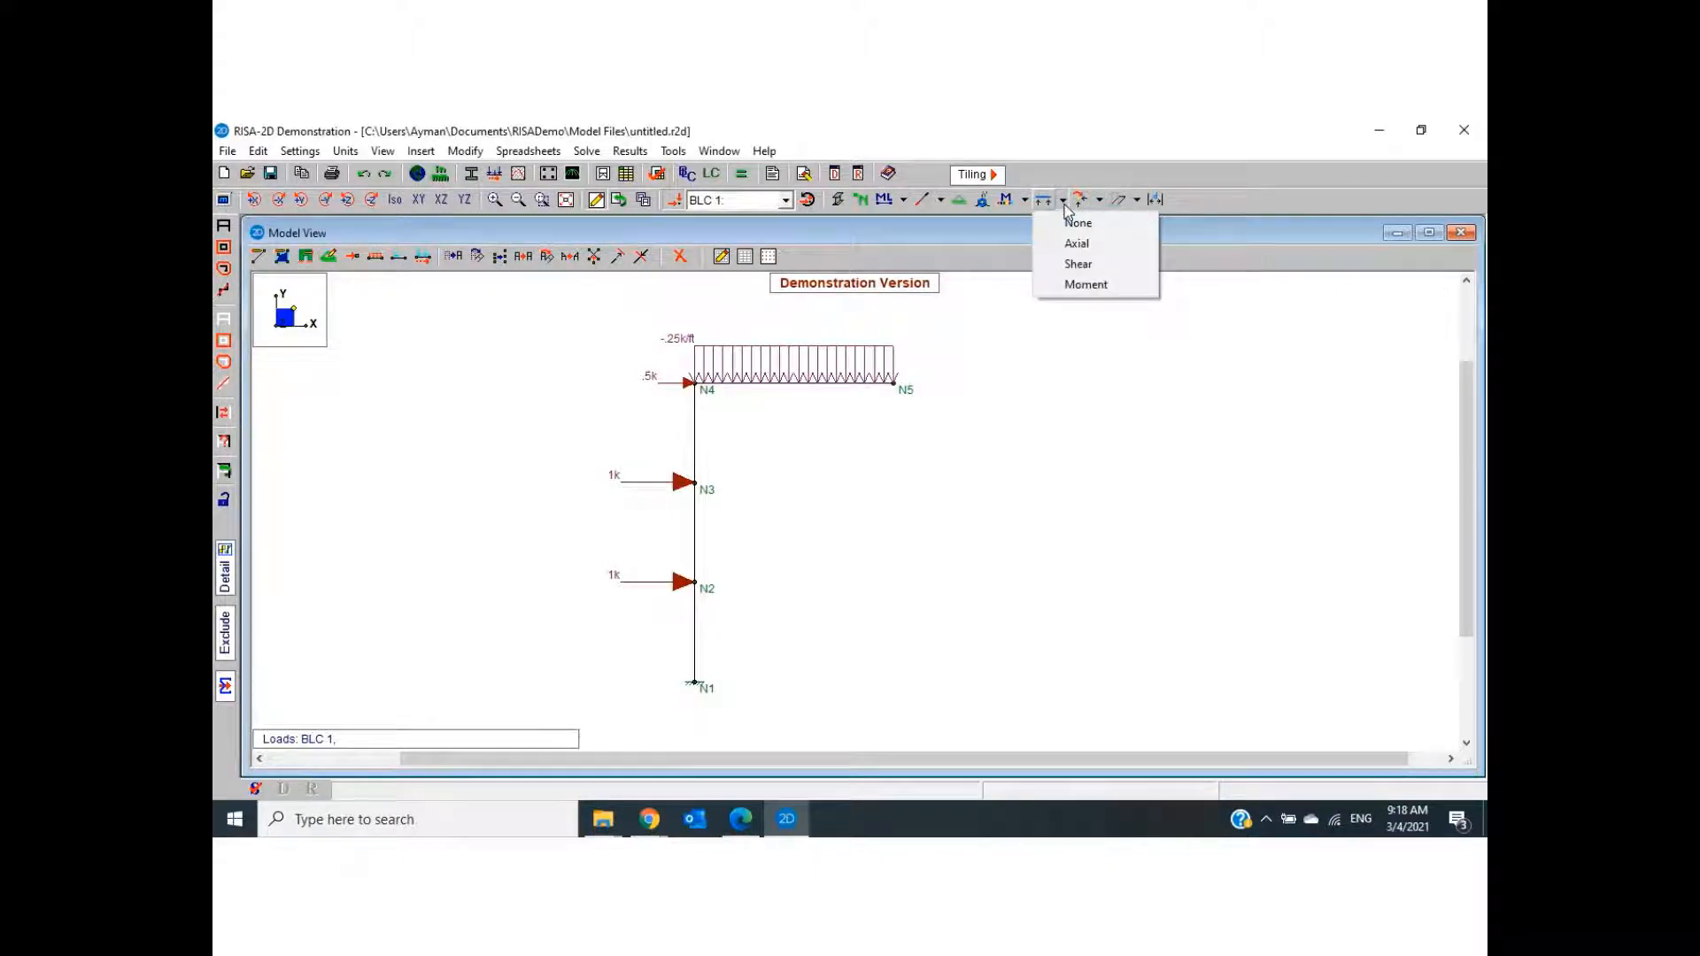
{"action": "left_click", "coordinate": [1071, 248]}
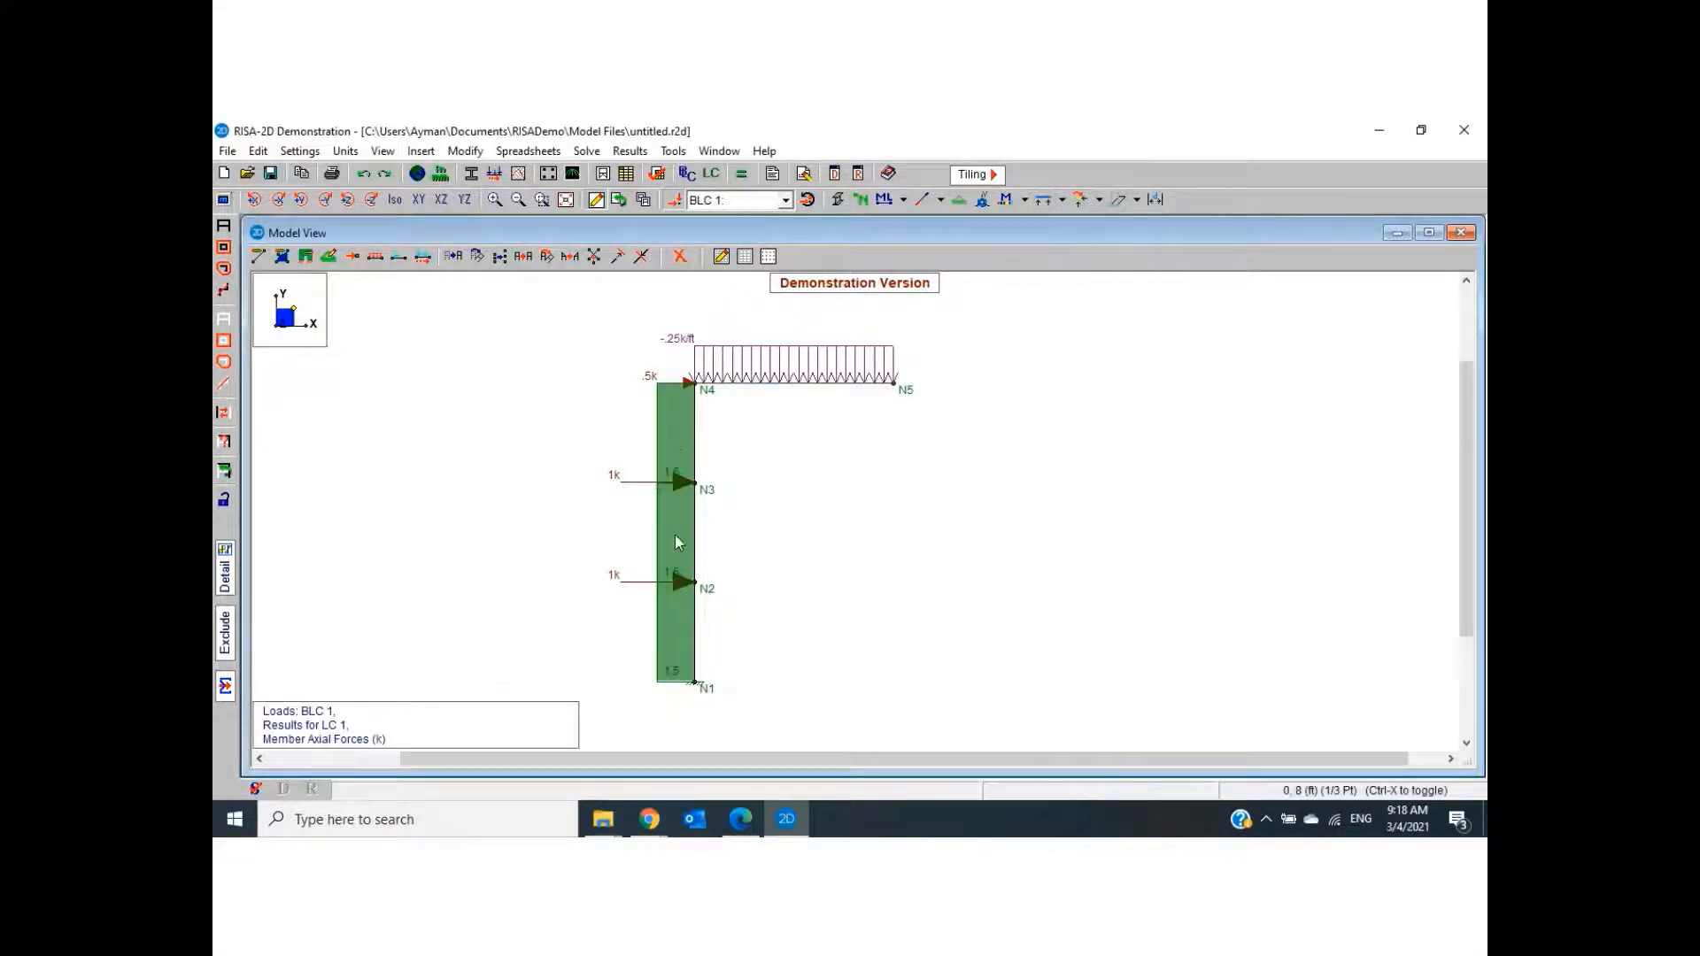
{"action": "left_click", "coordinate": [673, 203]}
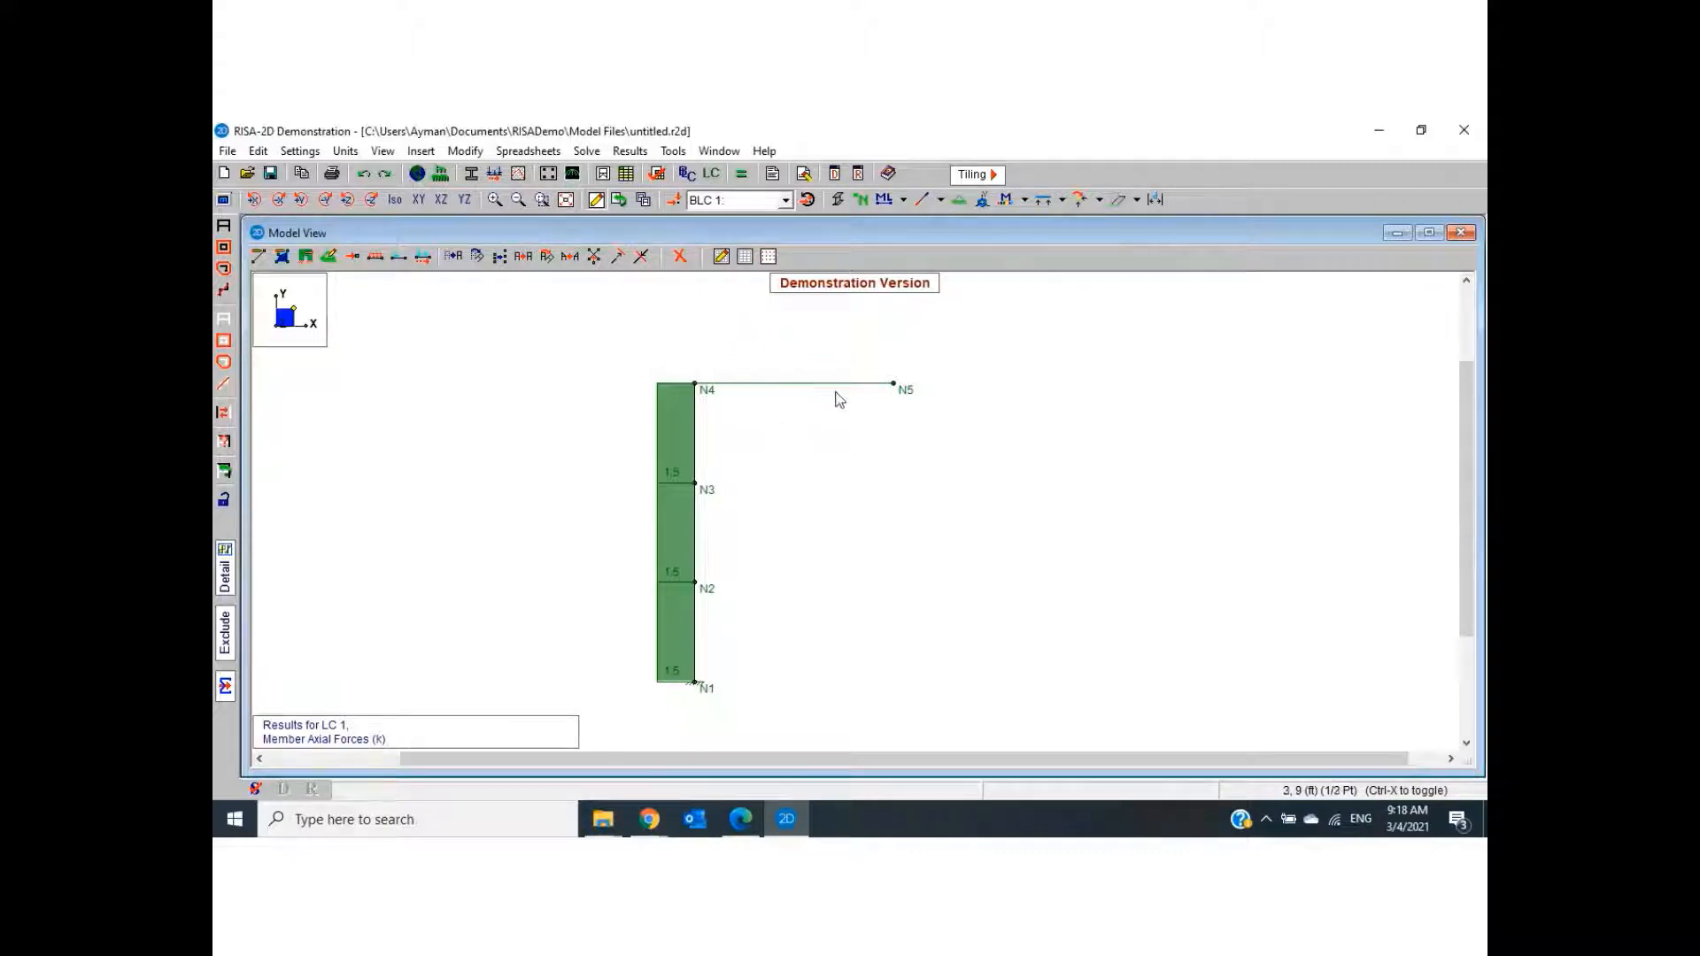
Show the member shear force diagram, followed by the bending moment diagram
{"action": "left_click", "coordinate": [1062, 200]}
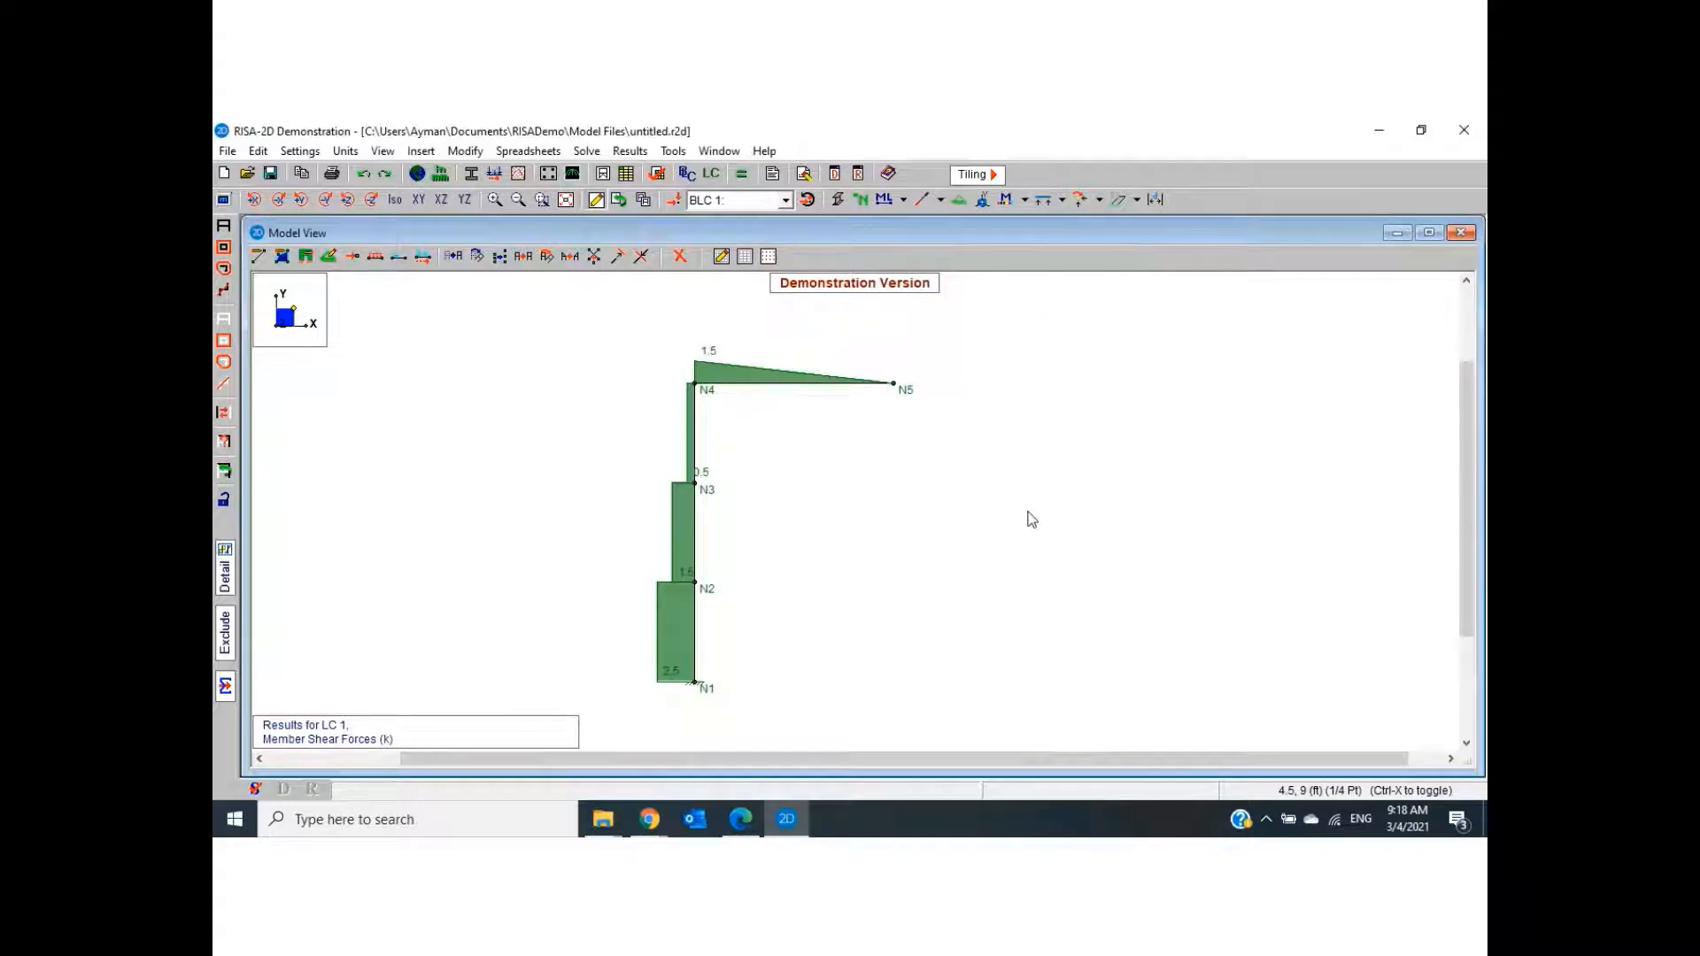
{"action": "left_click", "coordinate": [1062, 201]}
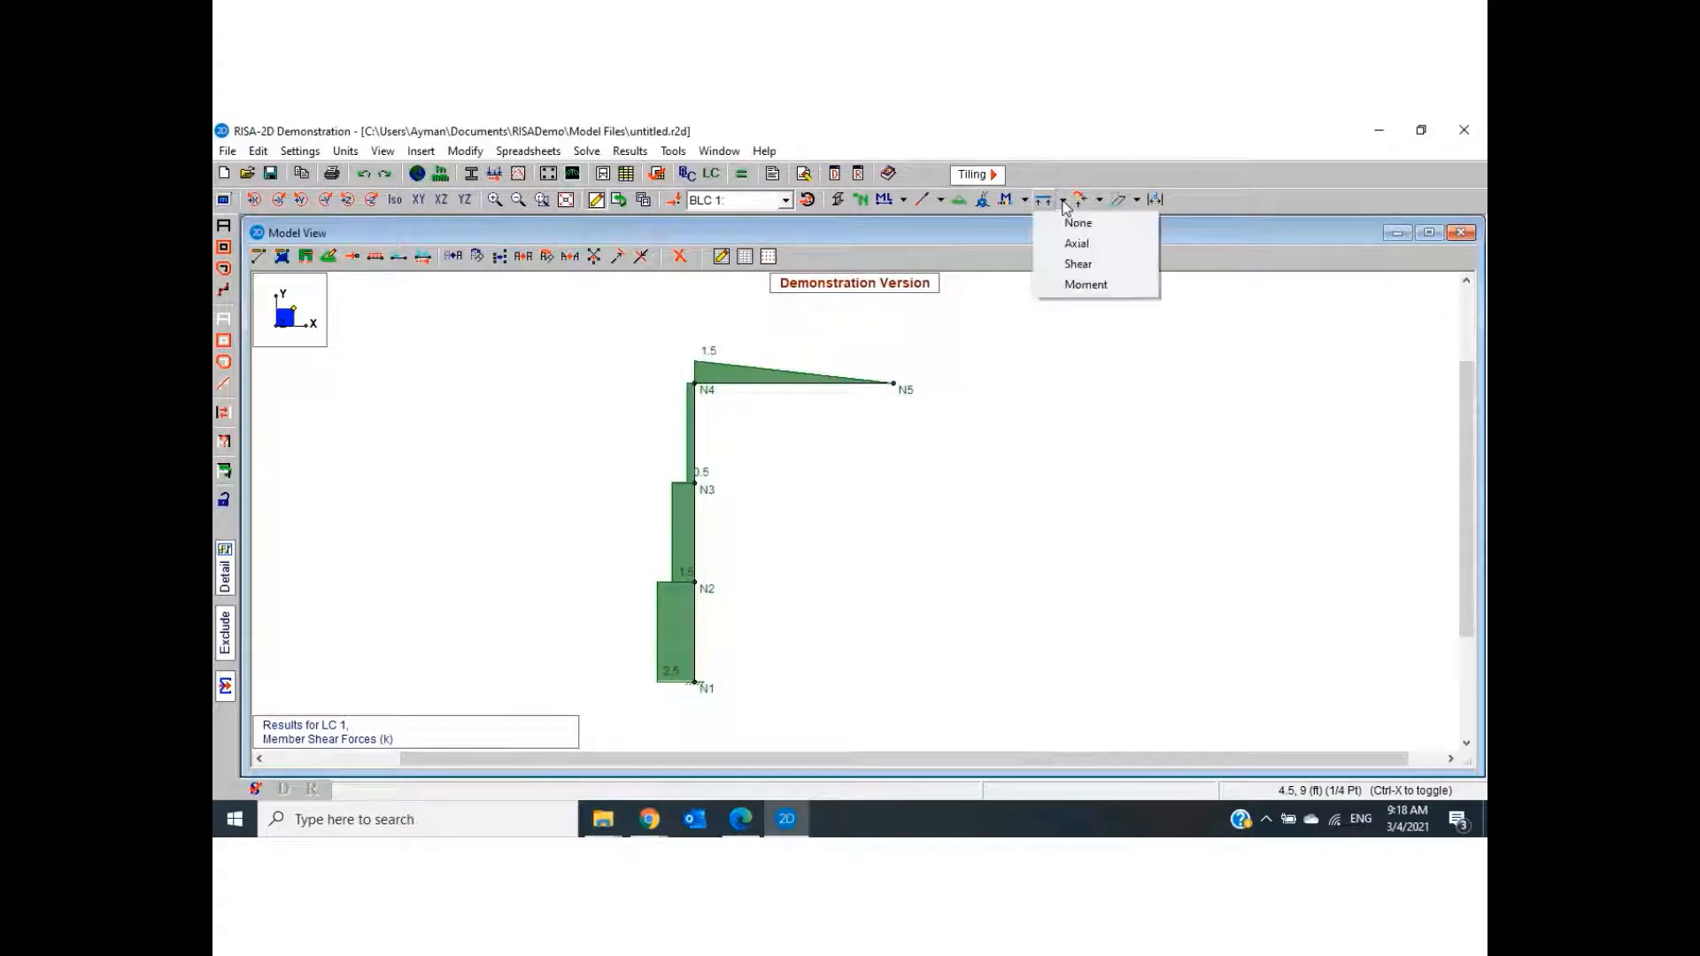
{"action": "left_click", "coordinate": [1080, 286]}
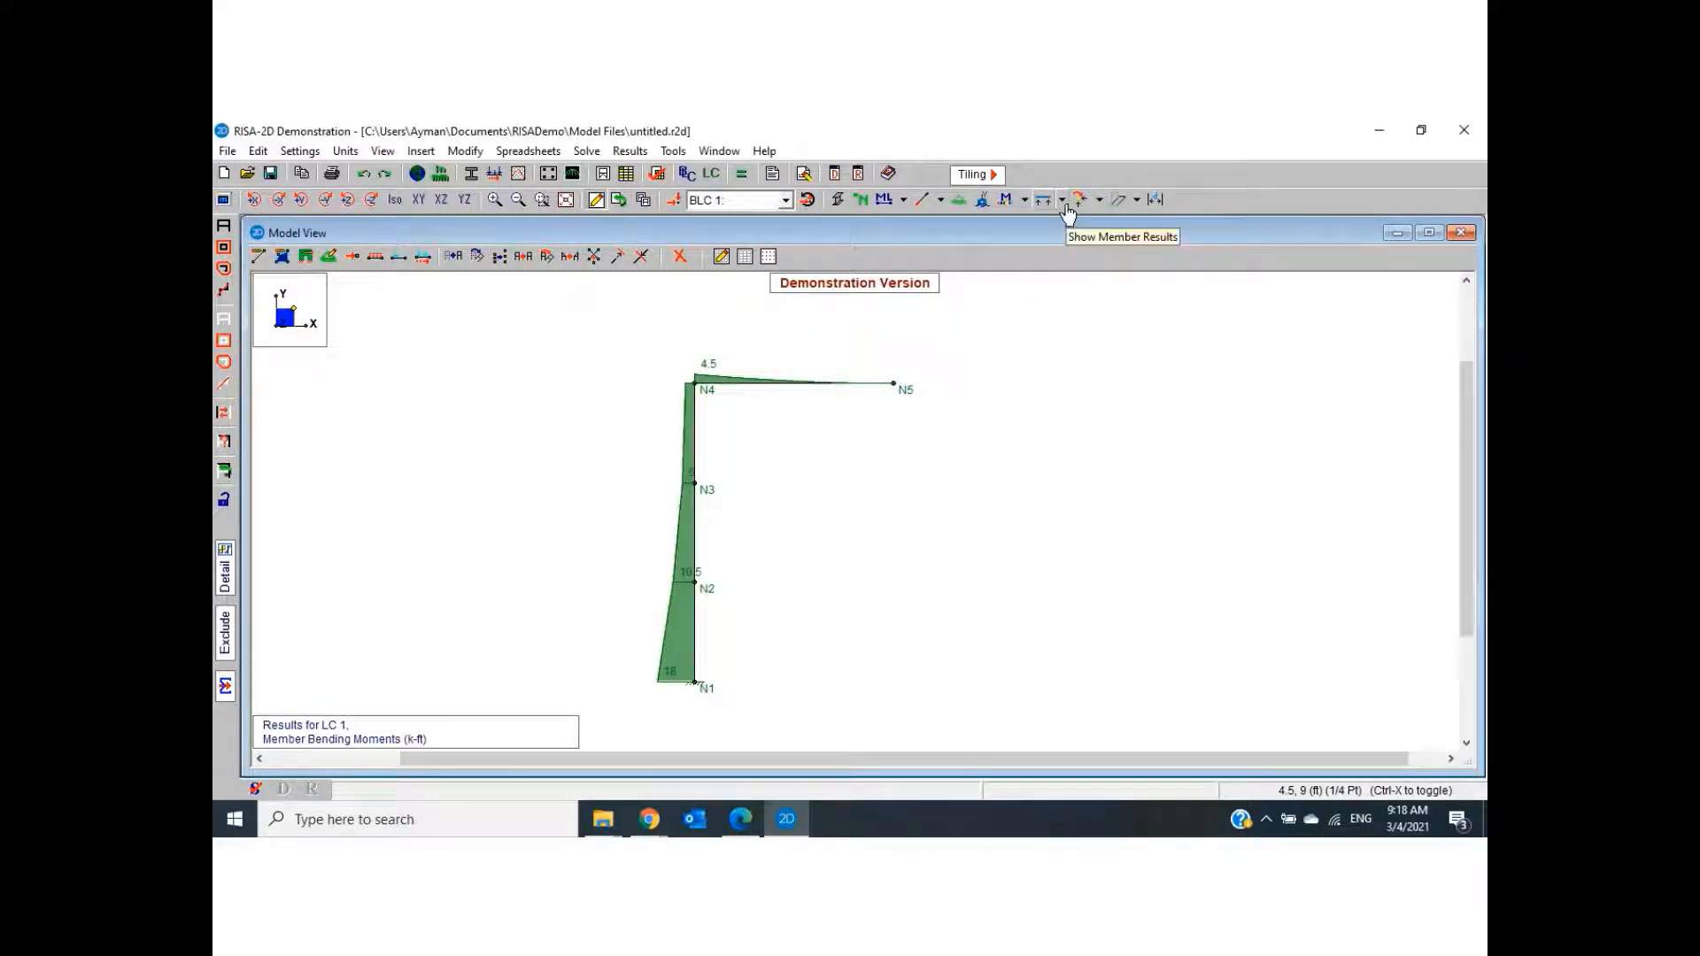
Show the X-direction reaction on the frame and hide the member bending moment diagram
{"action": "left_click", "coordinate": [1101, 202]}
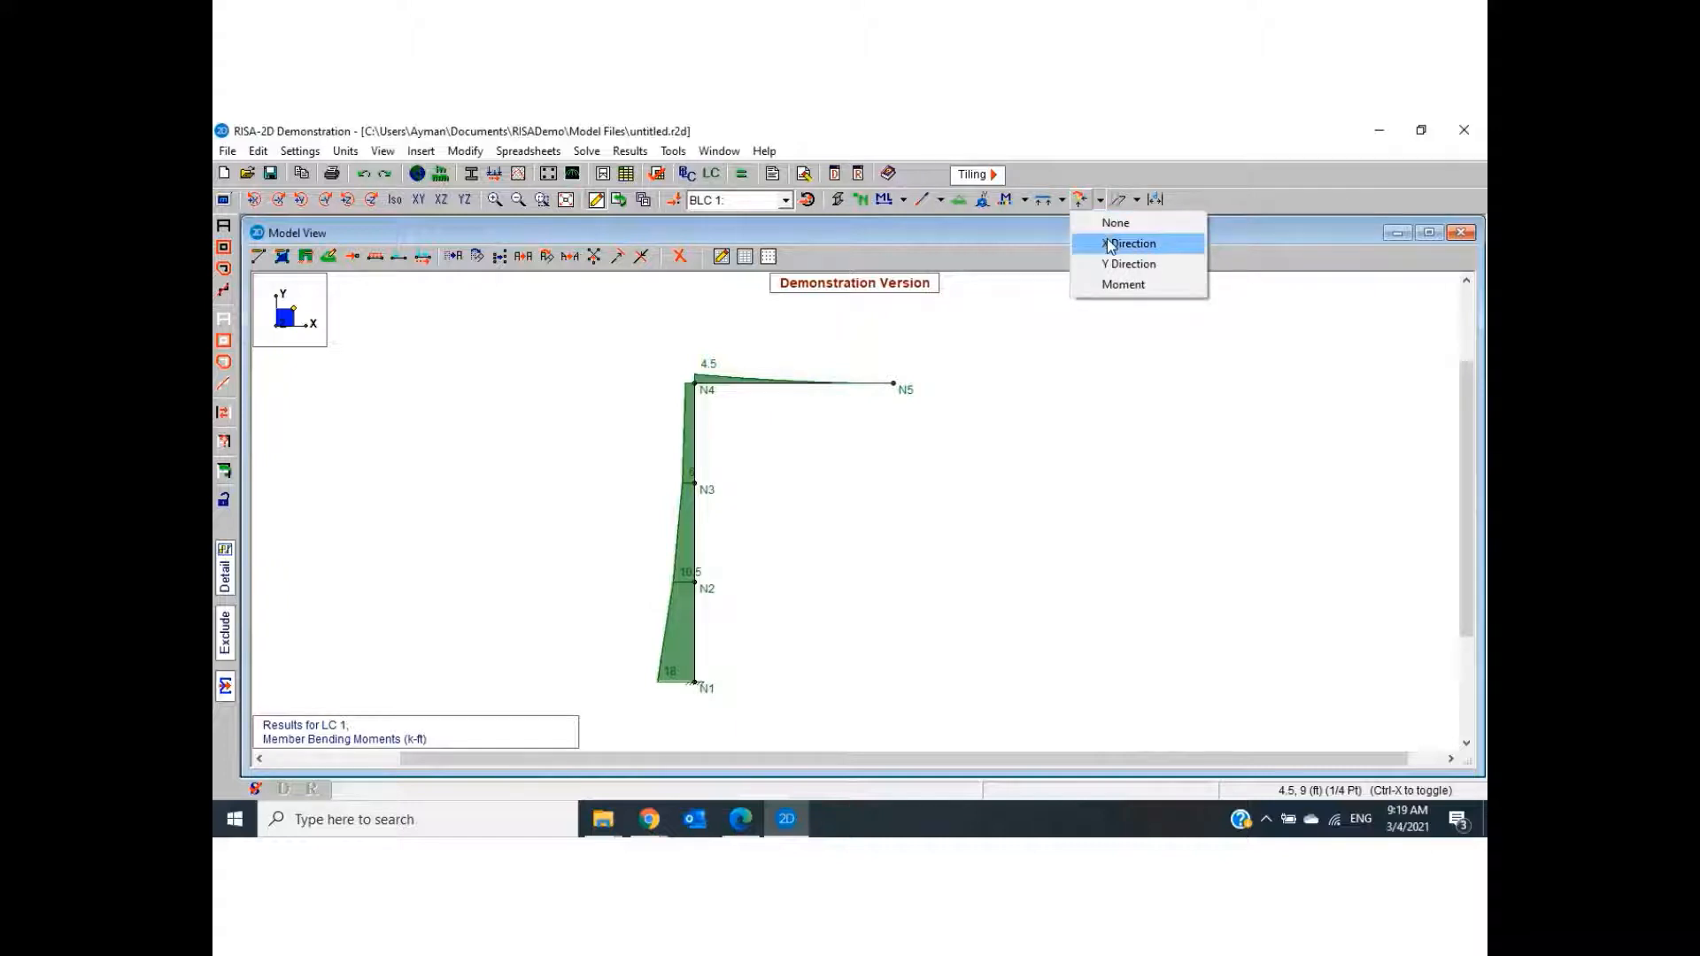
{"action": "left_click", "coordinate": [1111, 245]}
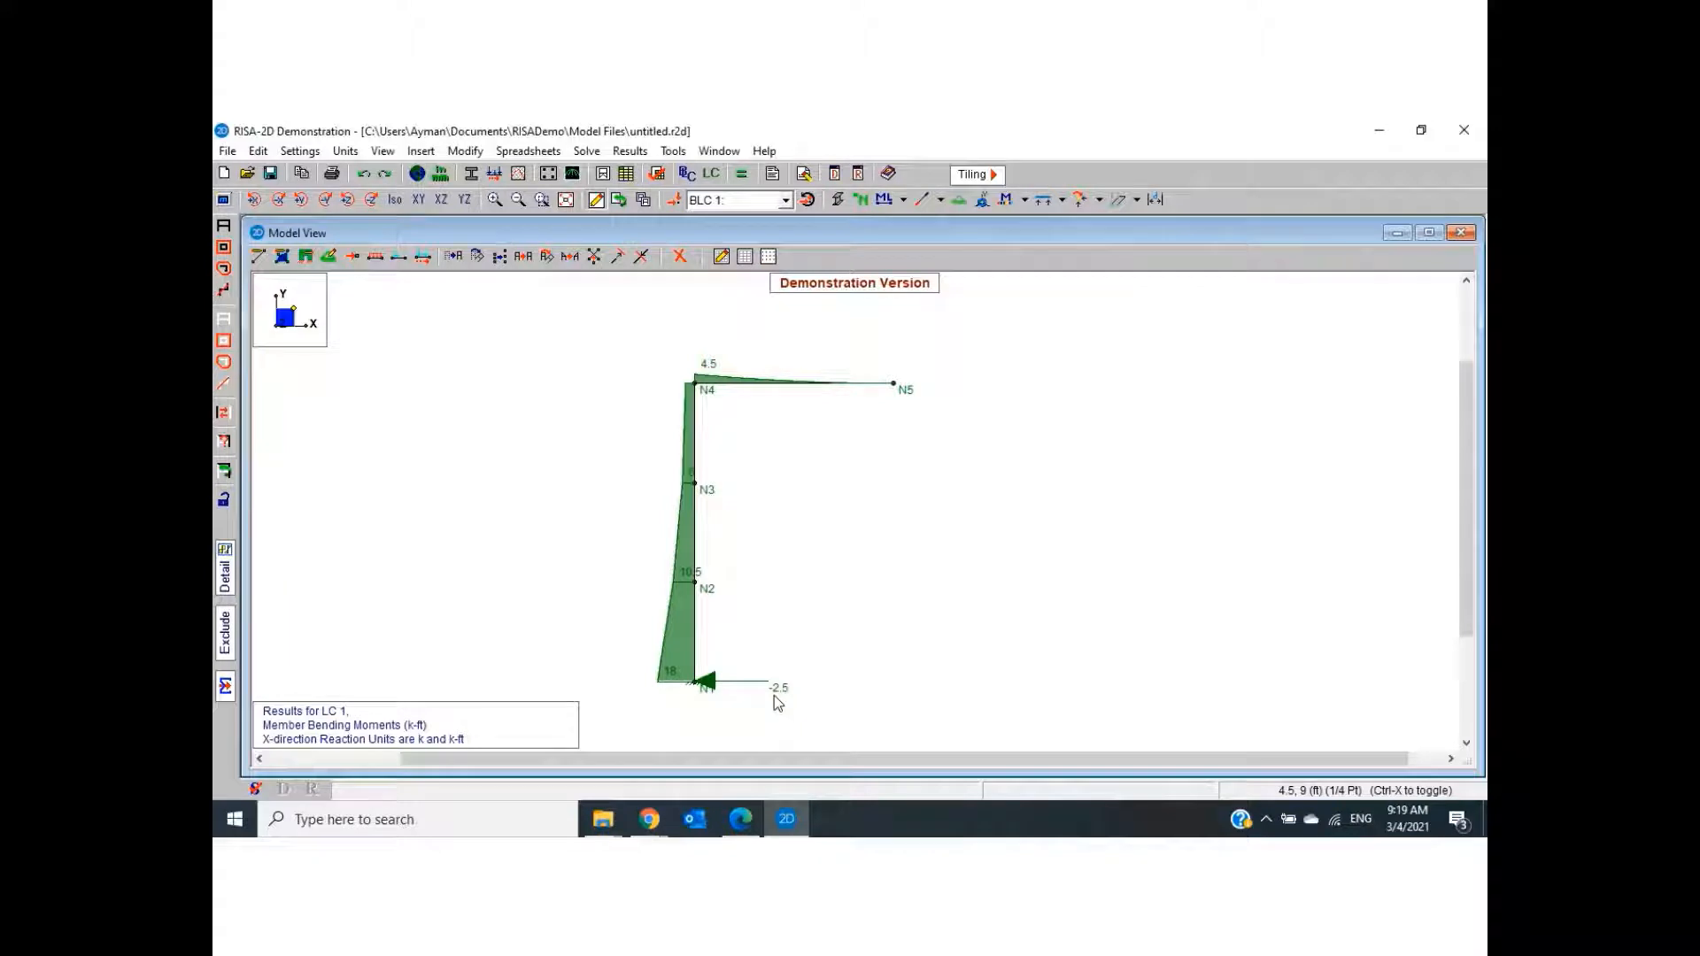
{"action": "left_click", "coordinate": [1062, 200]}
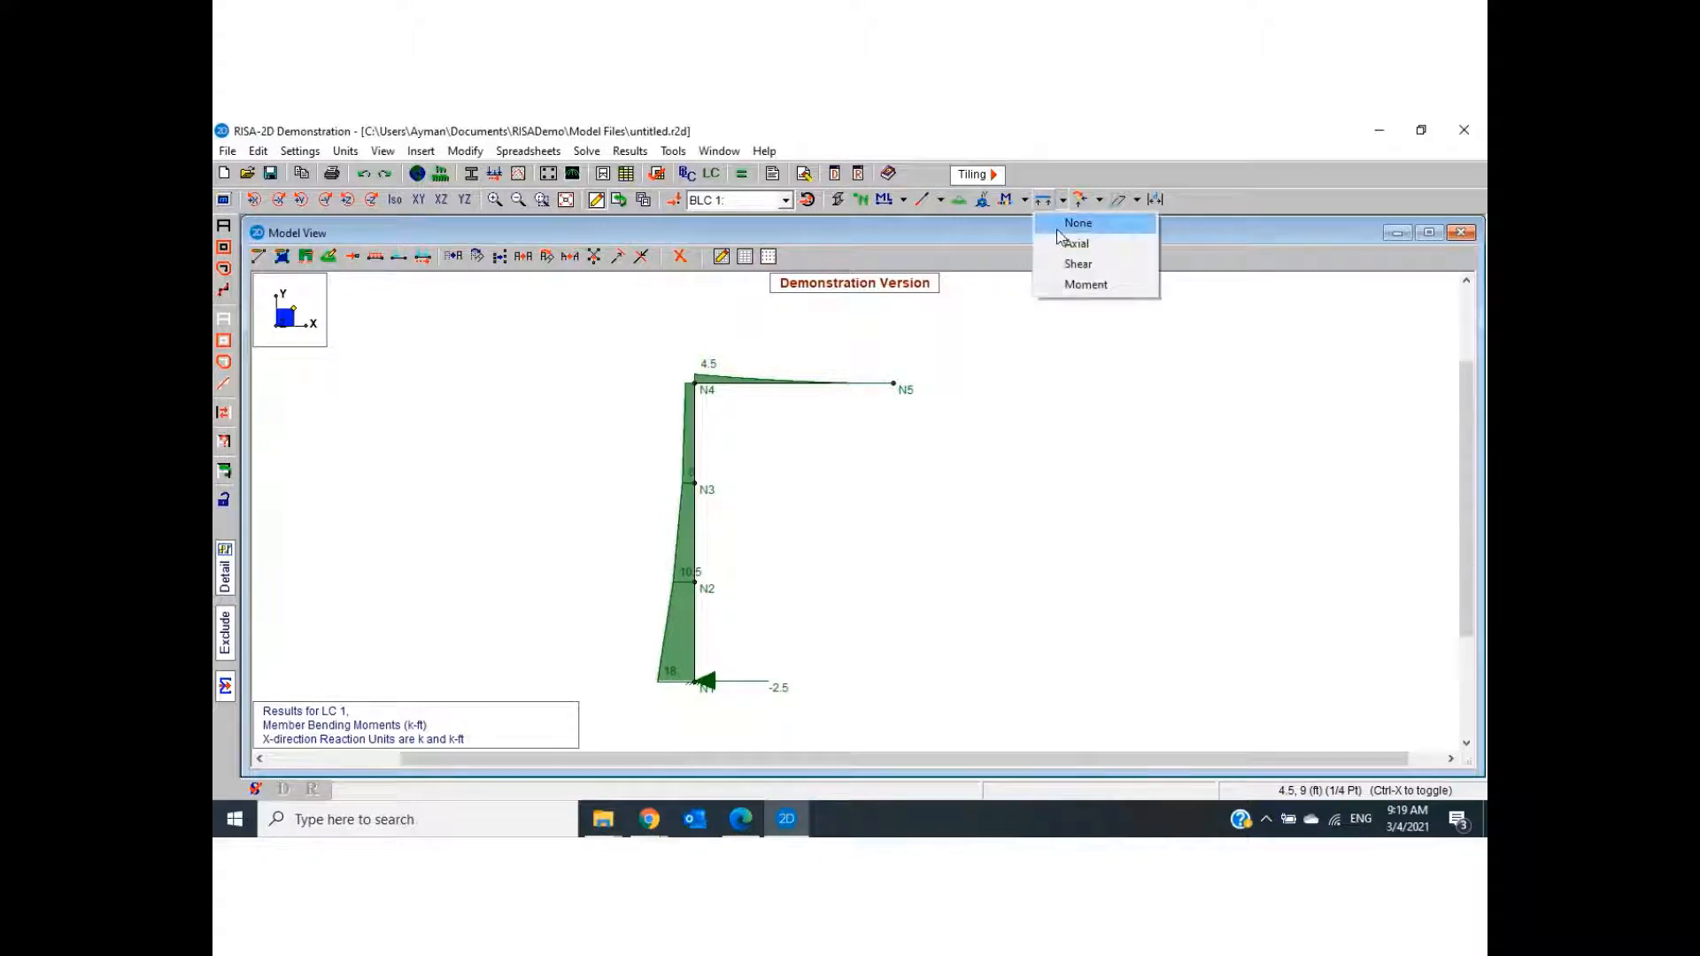
{"action": "left_click", "coordinate": [1071, 223]}
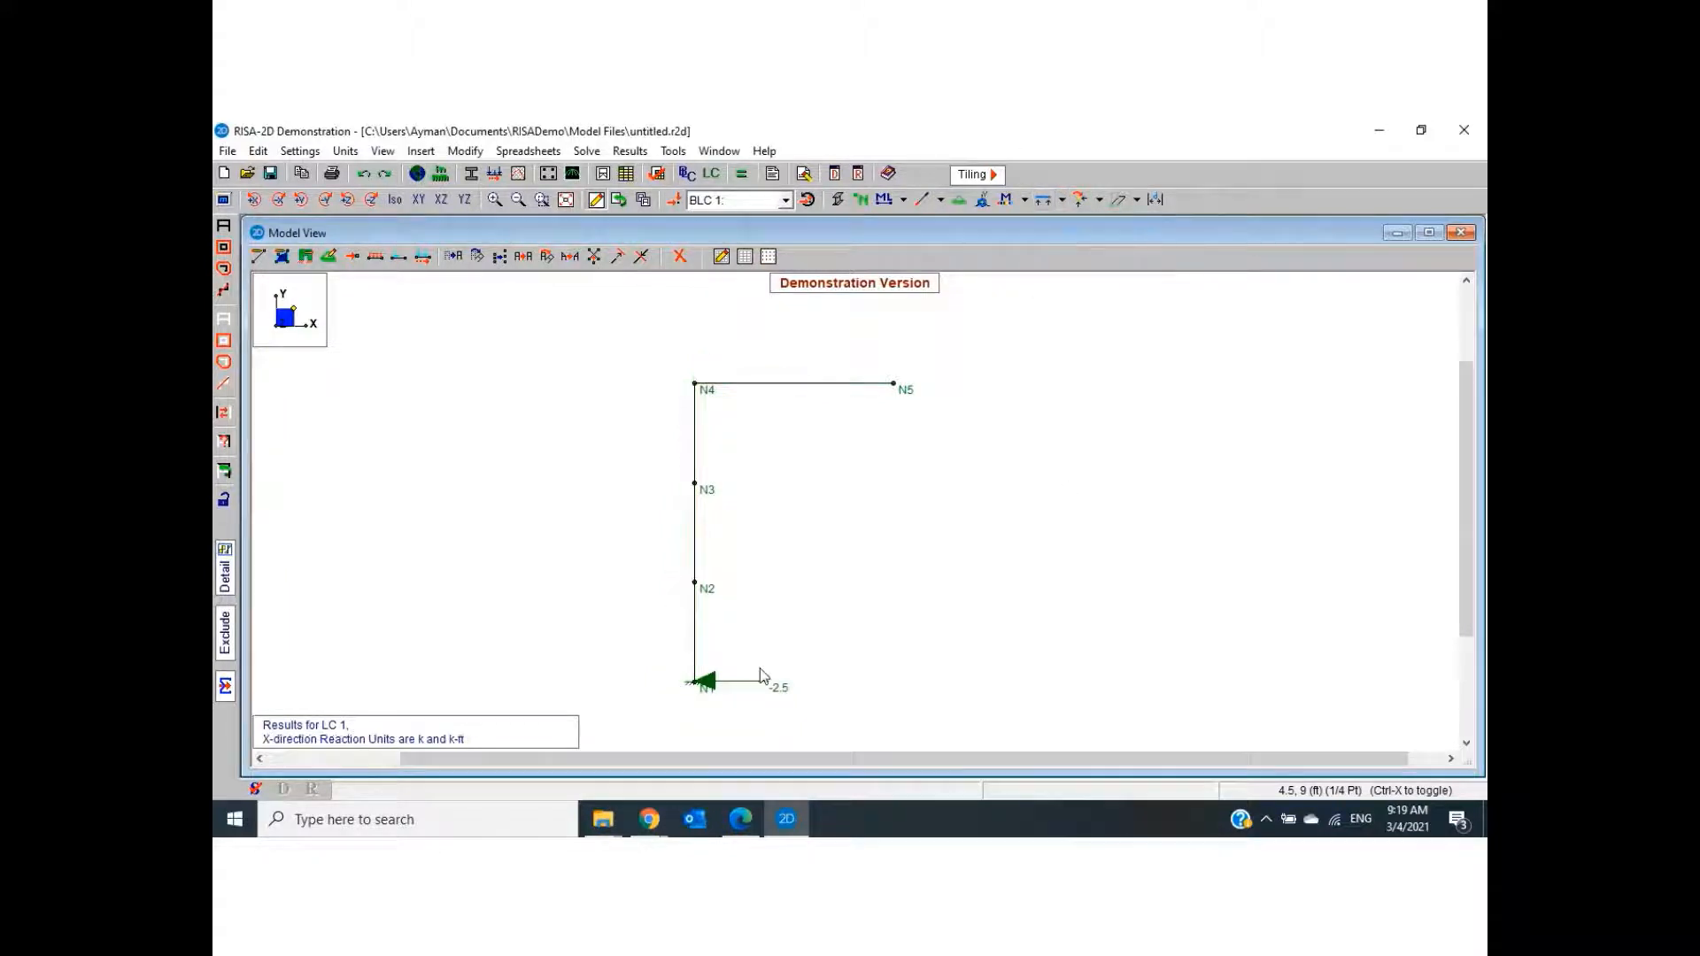
Show the Y-direction reaction at the support, followed by the moment reaction
{"action": "left_click", "coordinate": [1100, 200]}
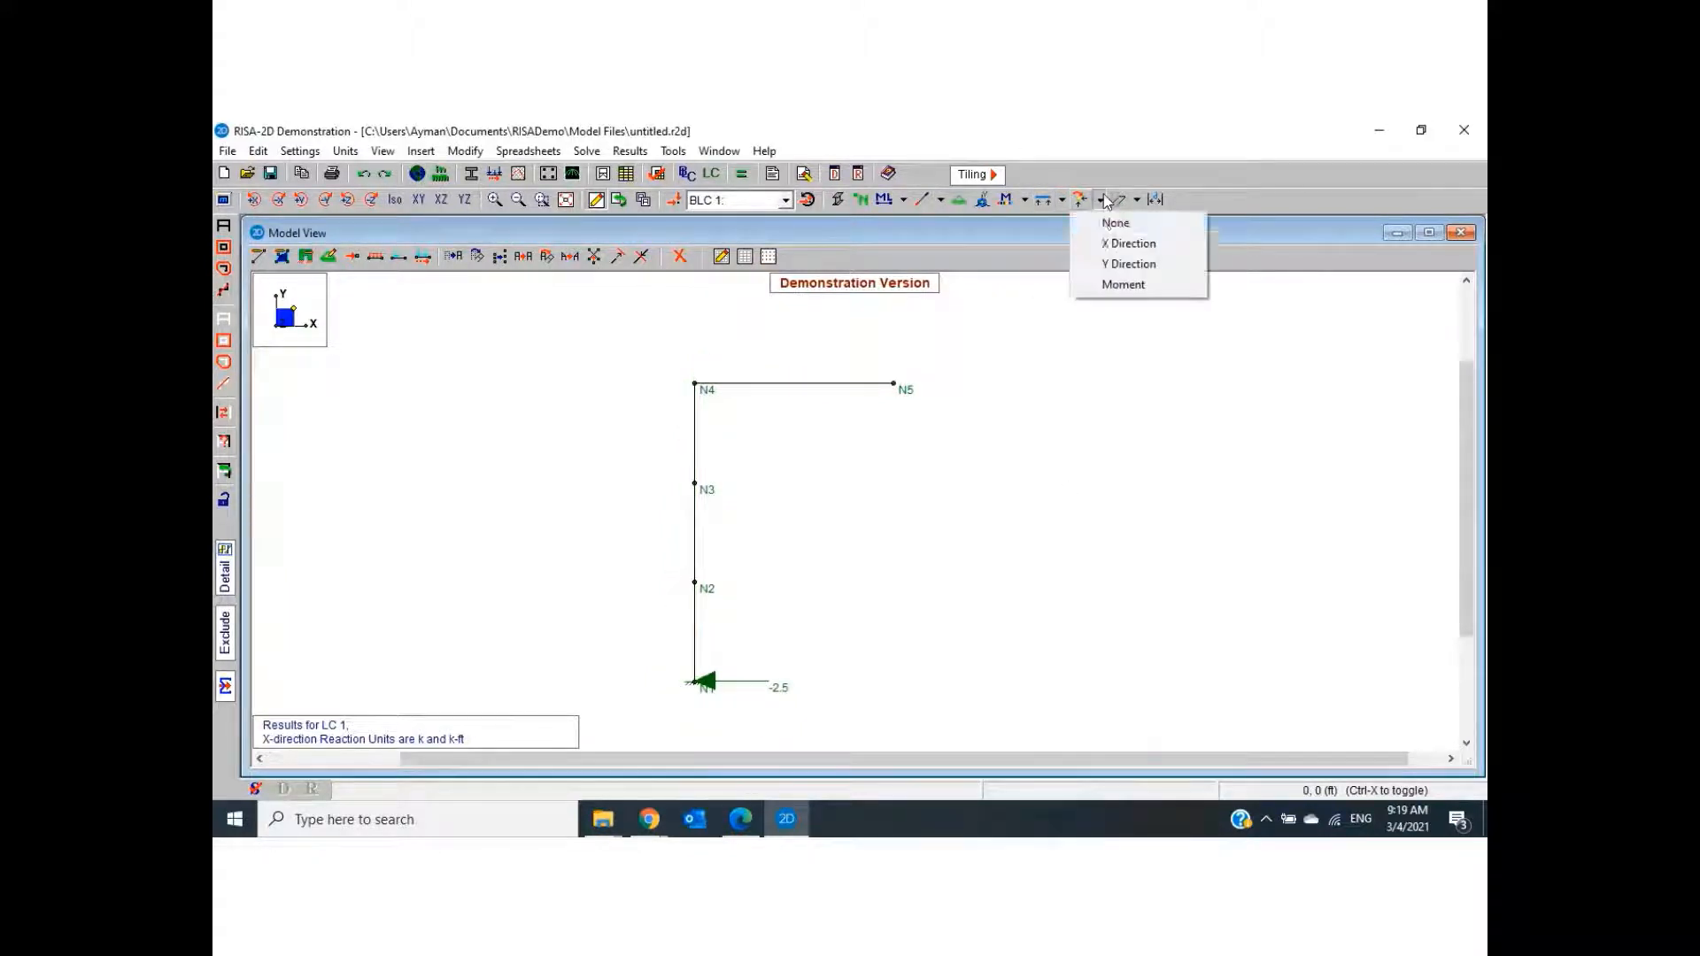
{"action": "left_click", "coordinate": [1103, 263]}
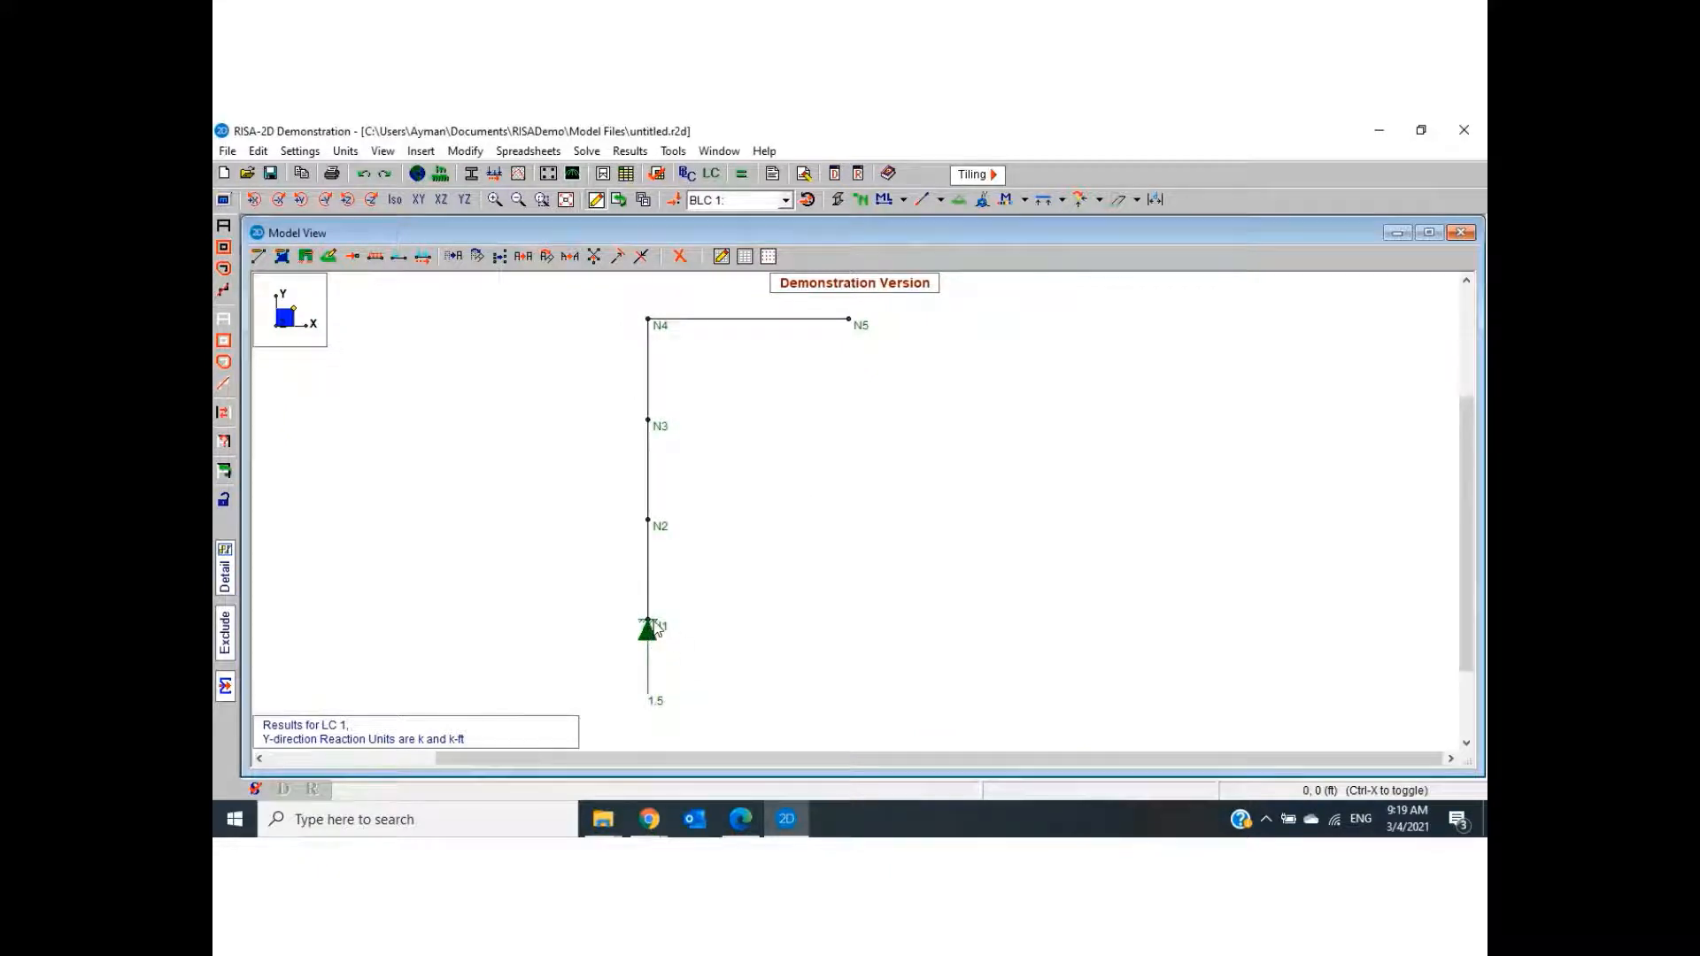
{"action": "left_click", "coordinate": [1099, 200]}
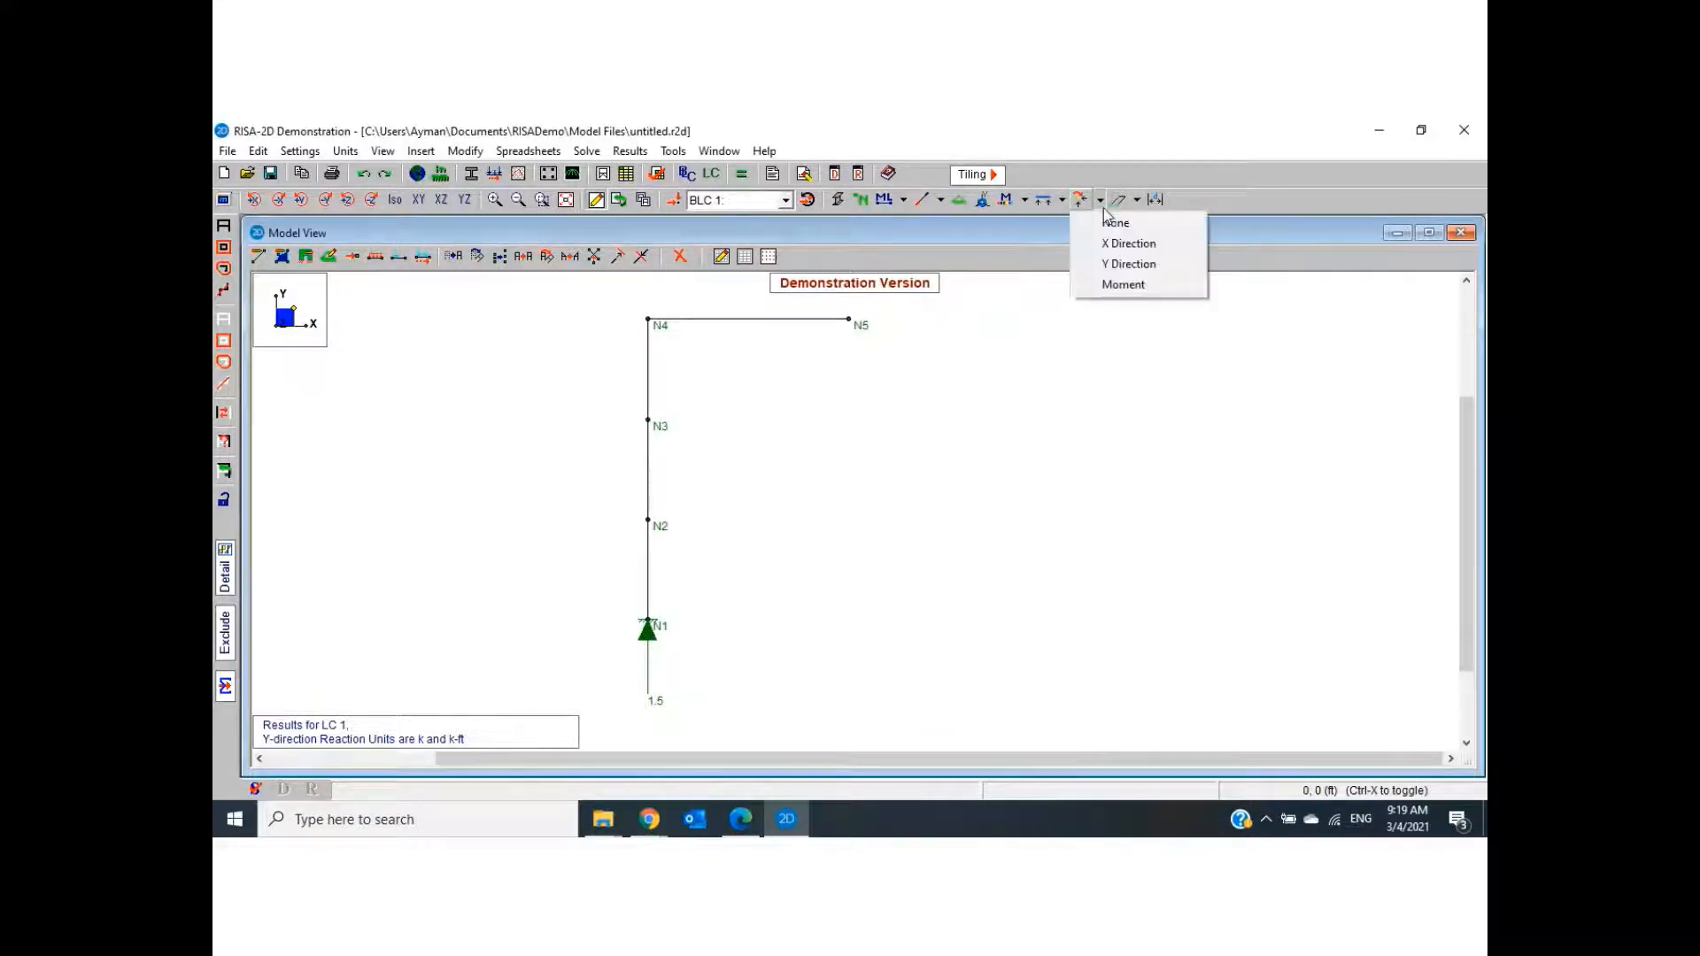
{"action": "left_click", "coordinate": [1102, 281]}
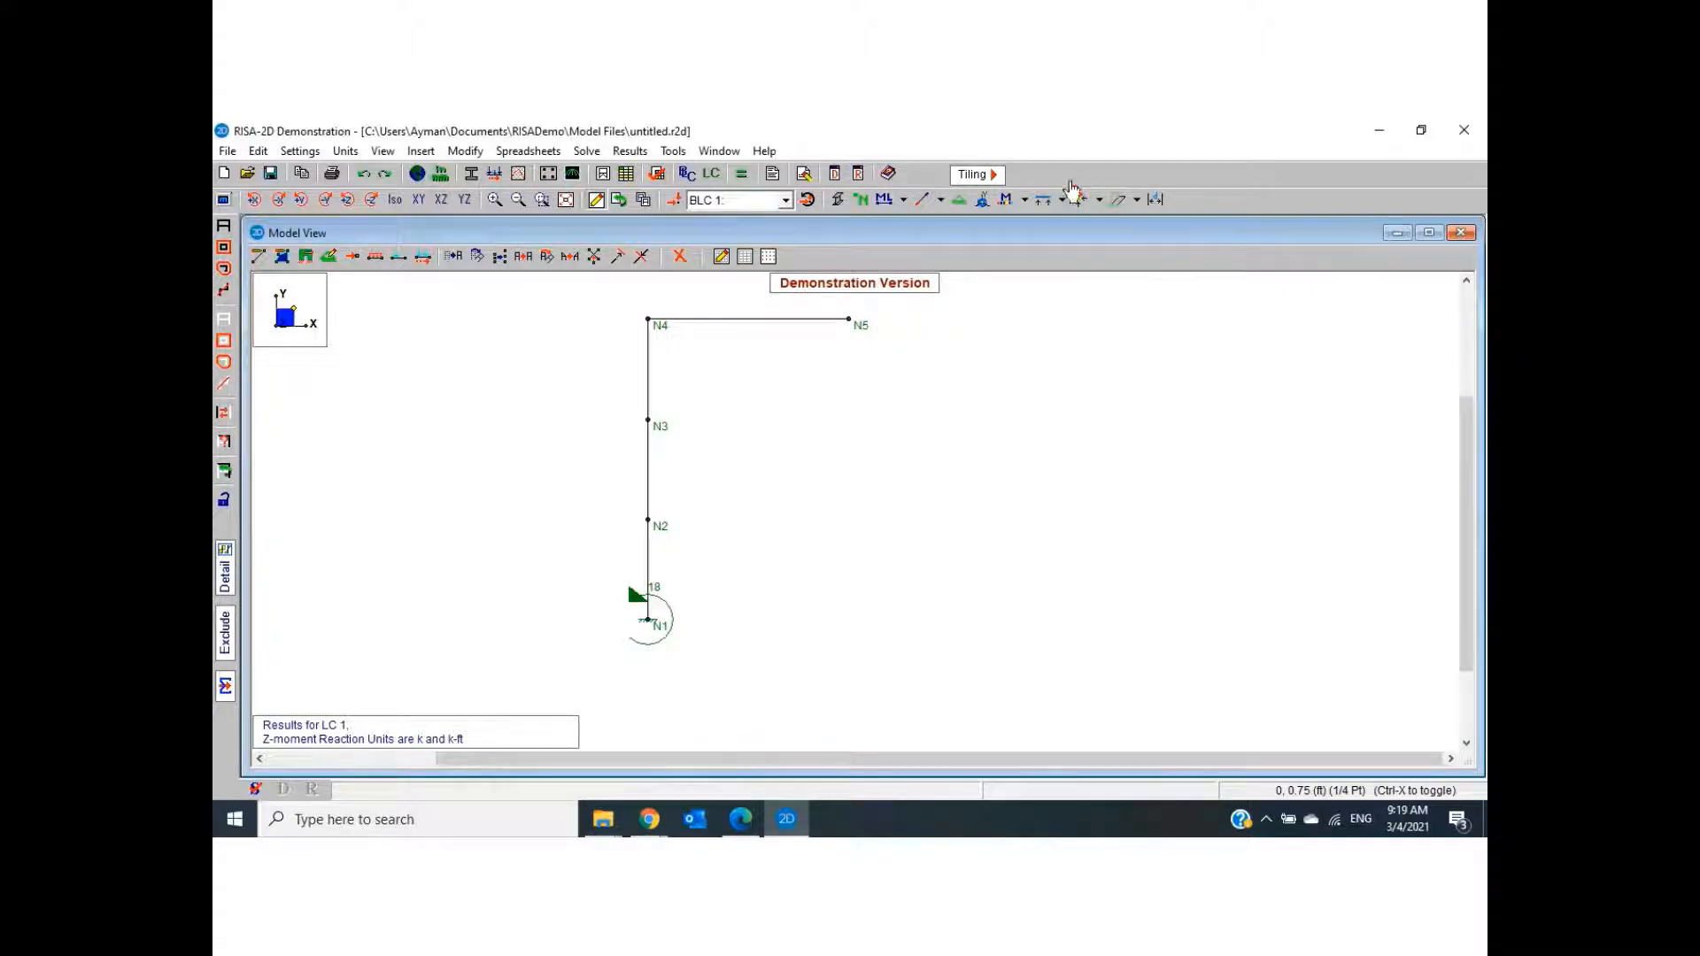
{"action": "left_click", "coordinate": [1100, 200]}
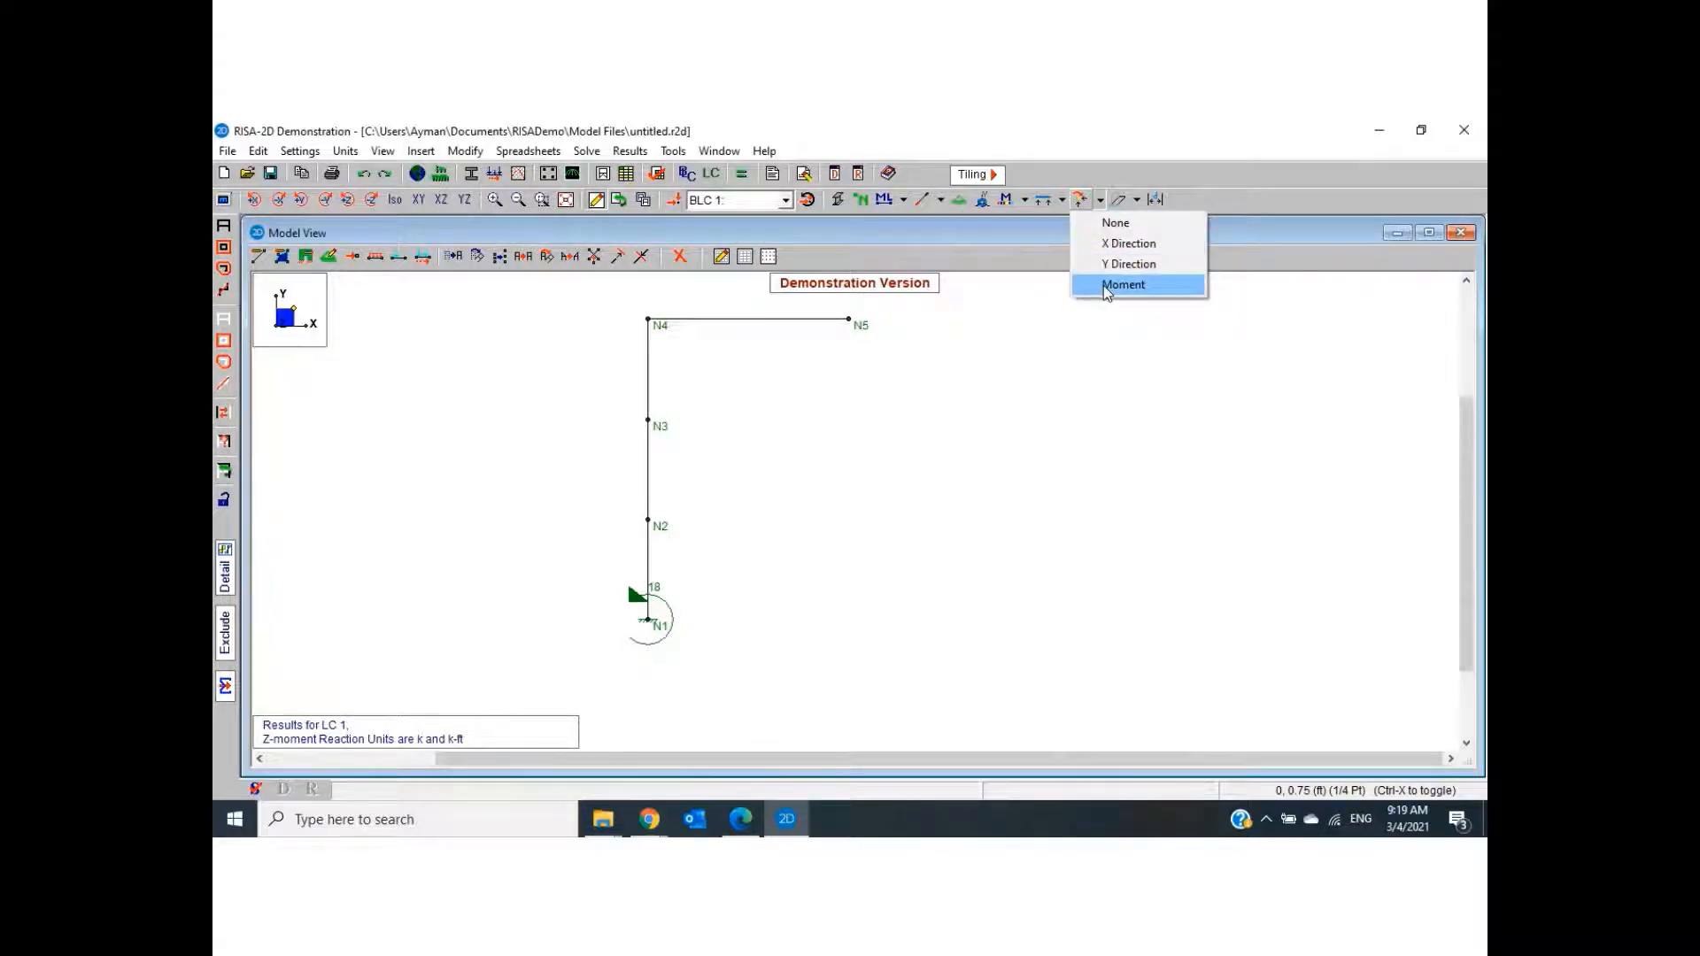
{"action": "left_click", "coordinate": [1103, 285]}
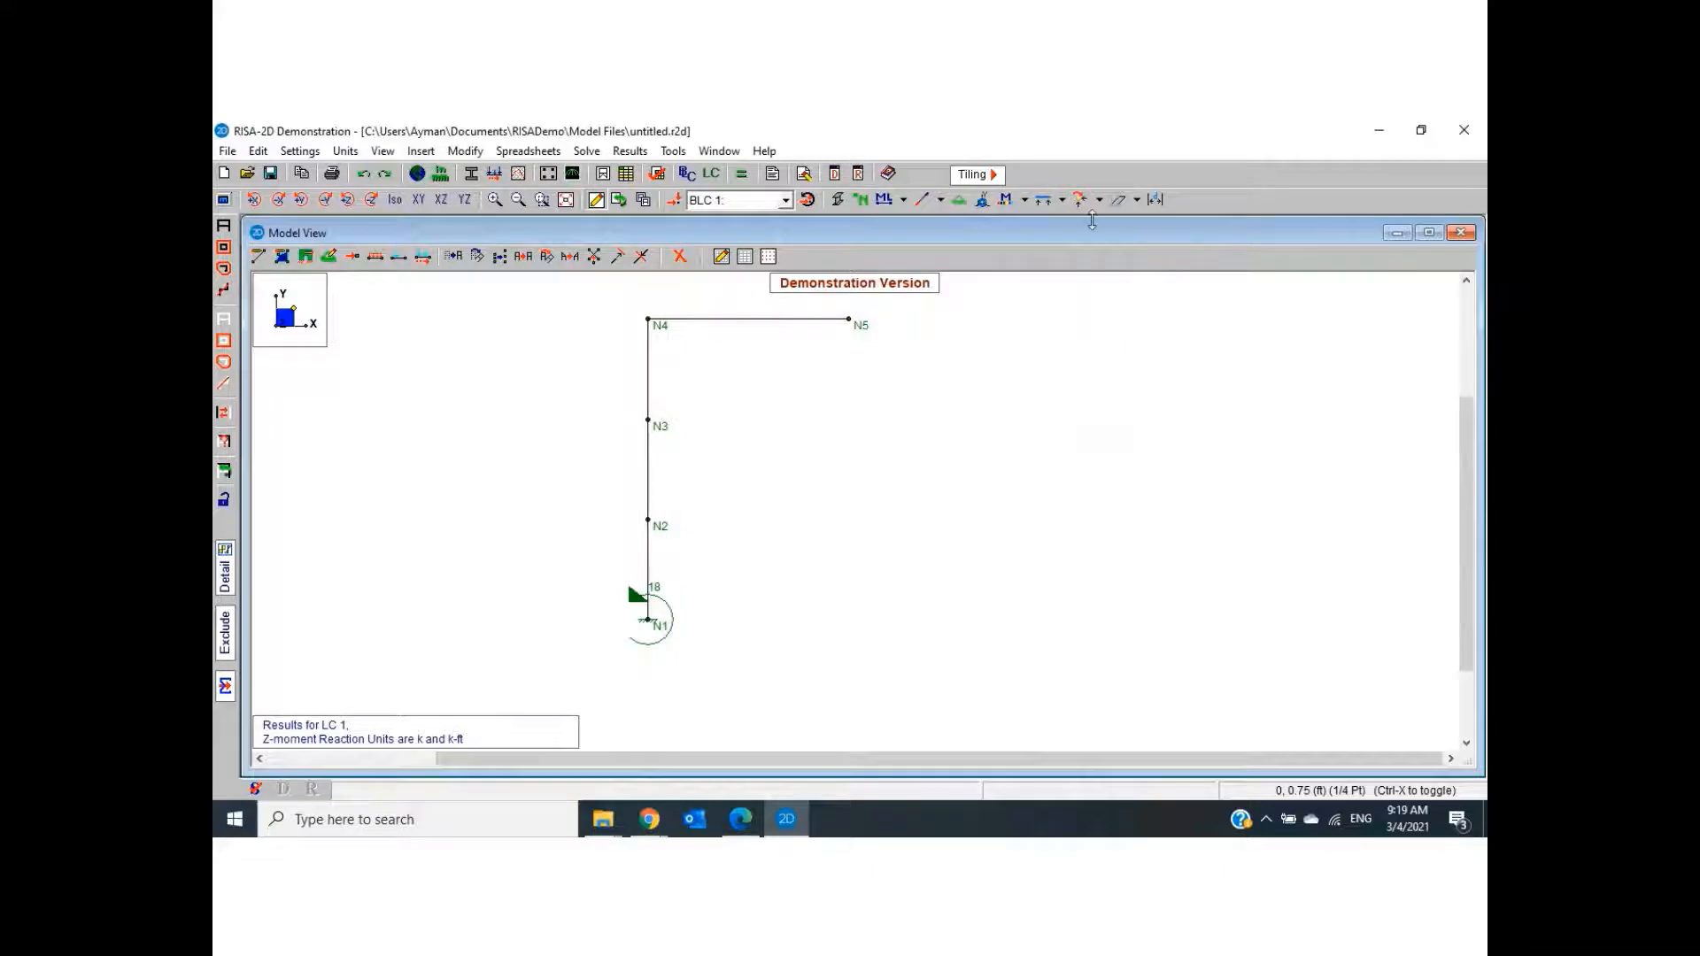
View the frame's deflected shape with the undeflected shadow and hide it again
{"action": "left_click", "coordinate": [1137, 200]}
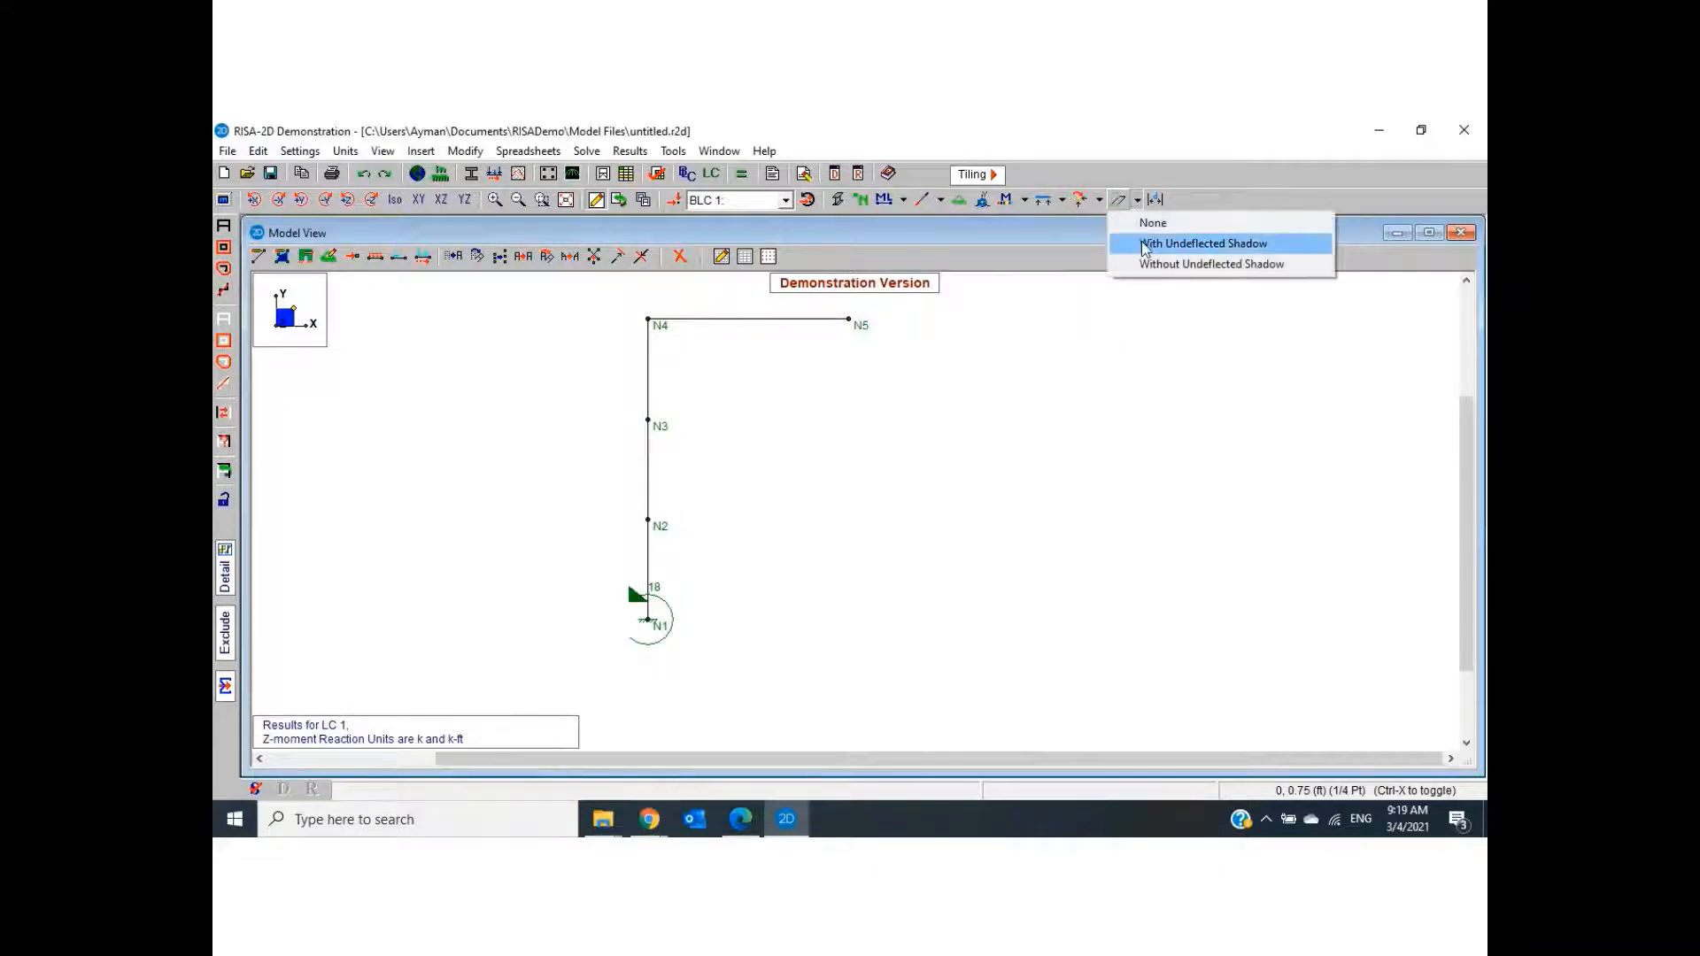
{"action": "left_click", "coordinate": [1140, 242]}
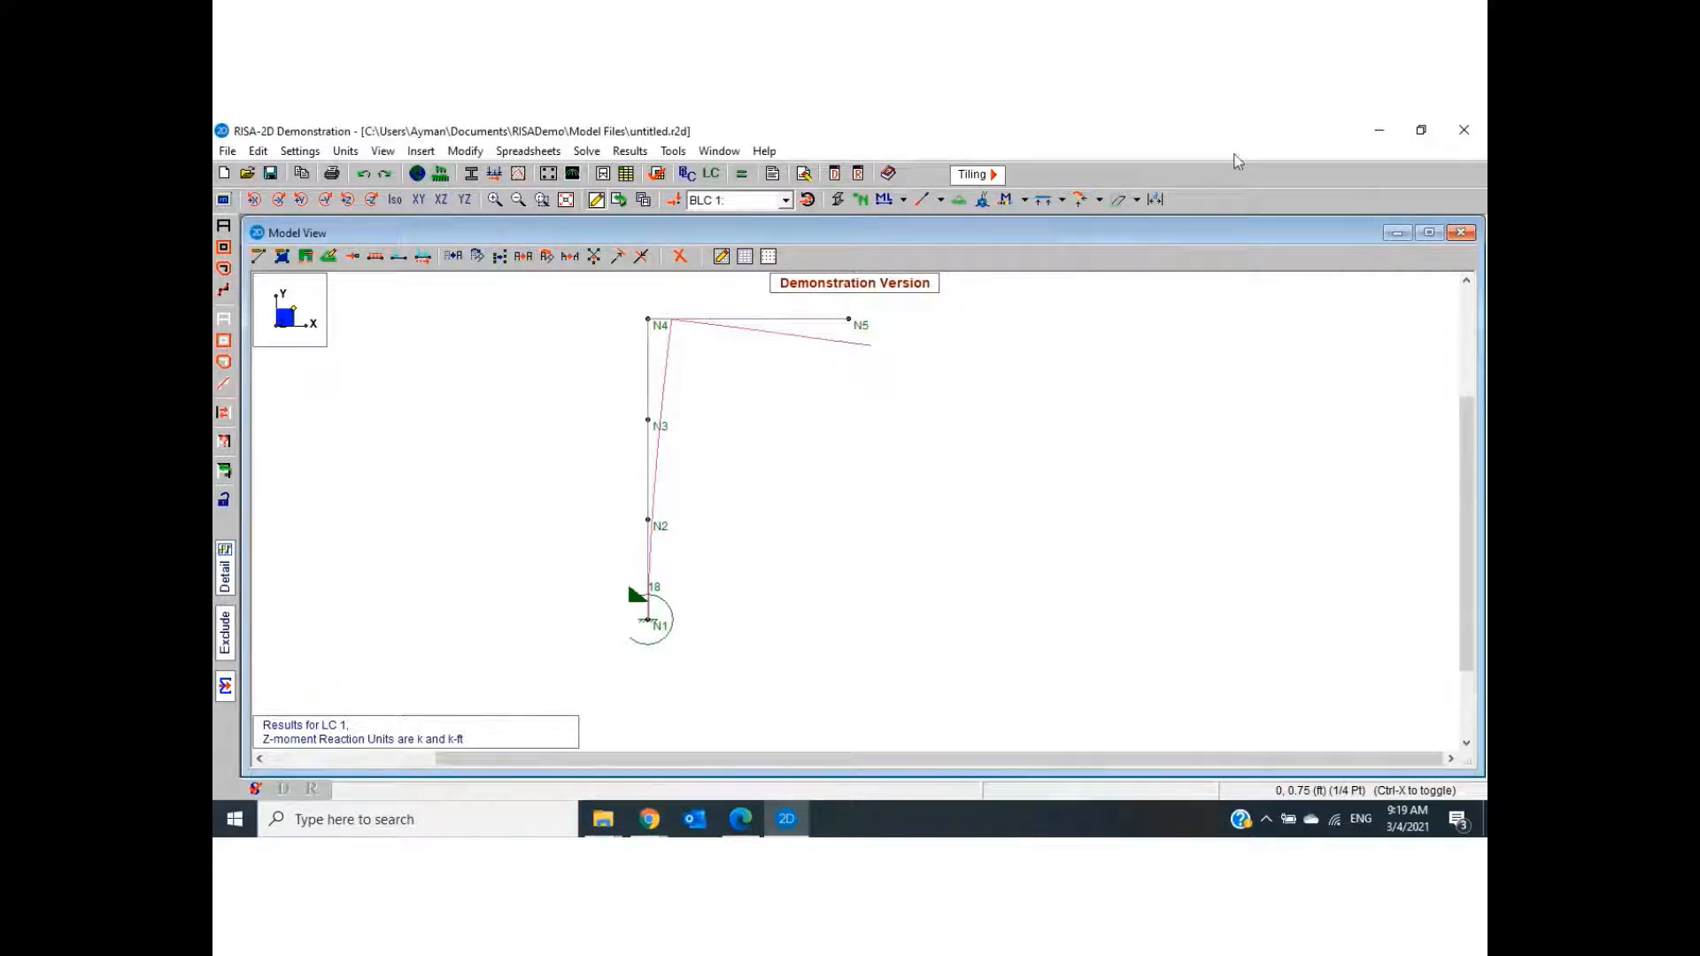
{"action": "left_click", "coordinate": [1136, 199]}
{"action": "left_click", "coordinate": [1136, 226]}
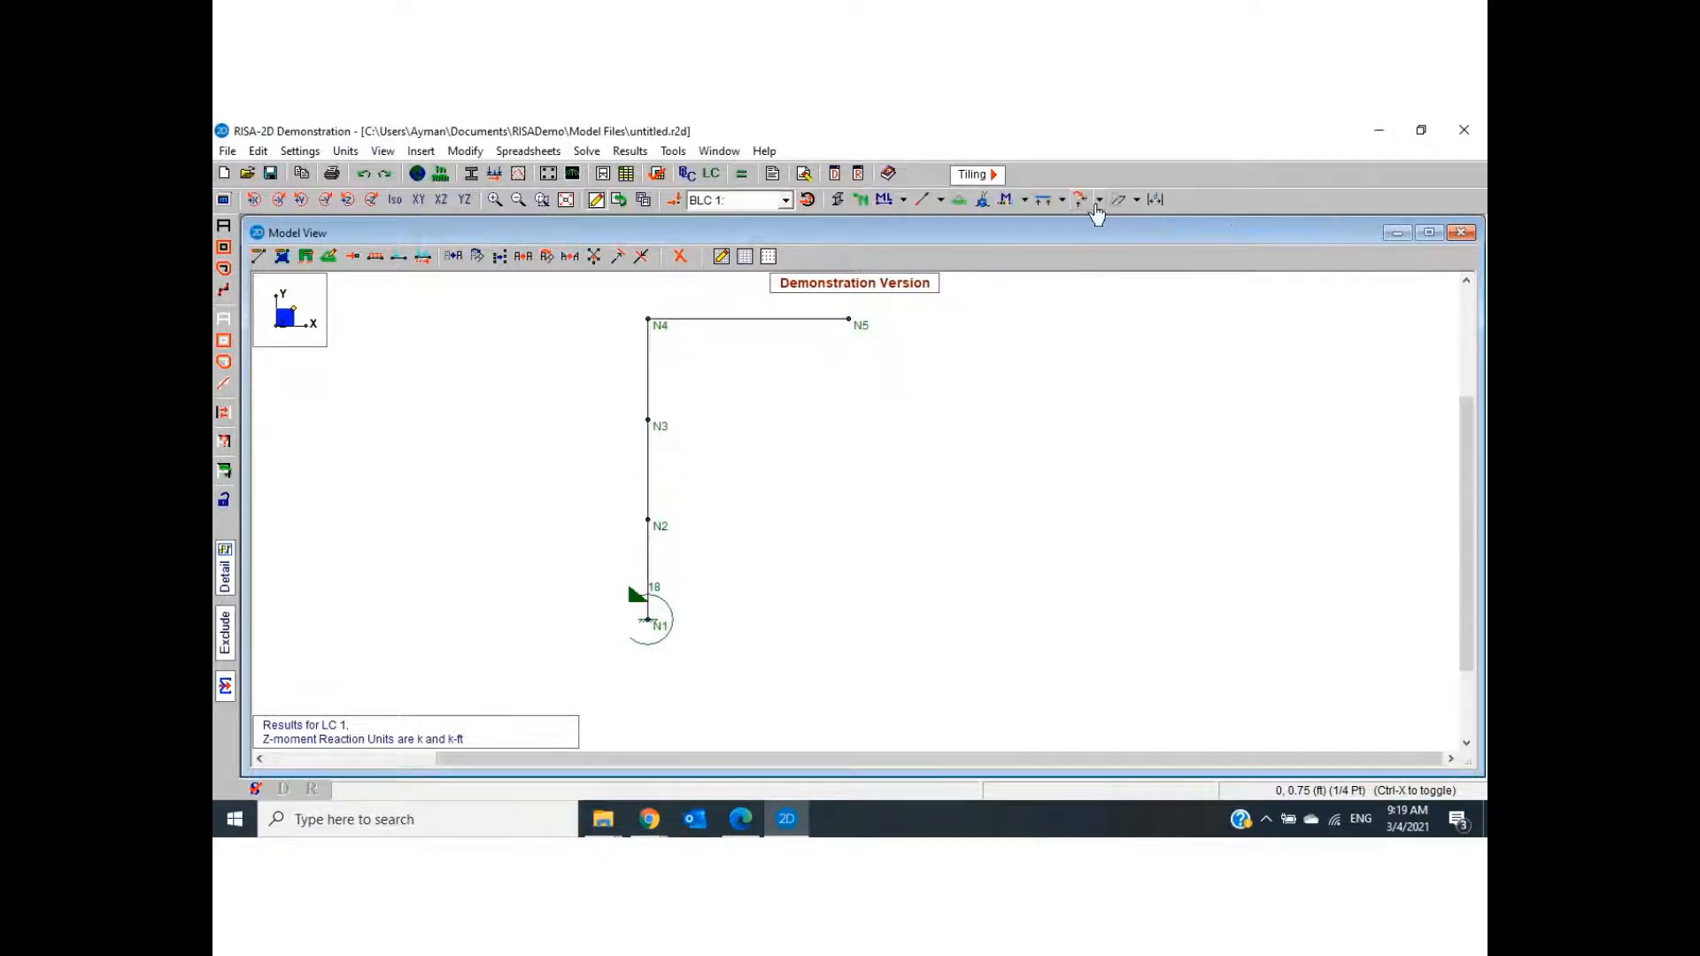
Hide the reactions and display the BLC 1 loads on the frame
{"action": "left_click", "coordinate": [1100, 200]}
{"action": "left_click", "coordinate": [1103, 228]}
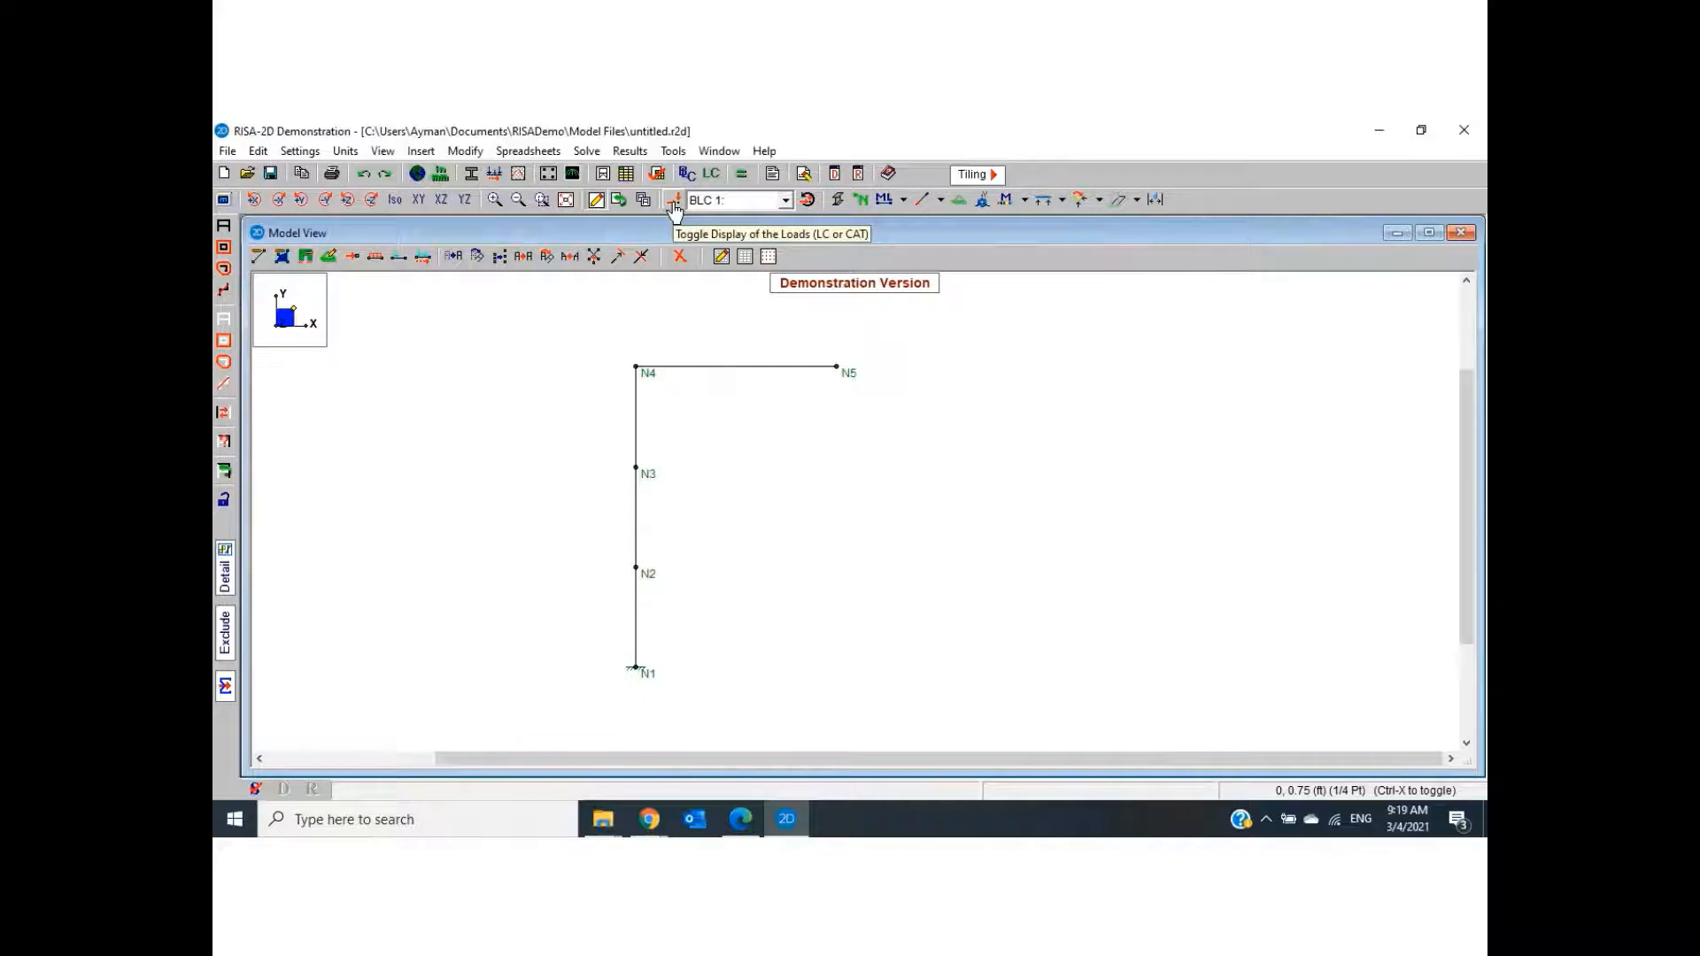
{"action": "left_click", "coordinate": [671, 202]}
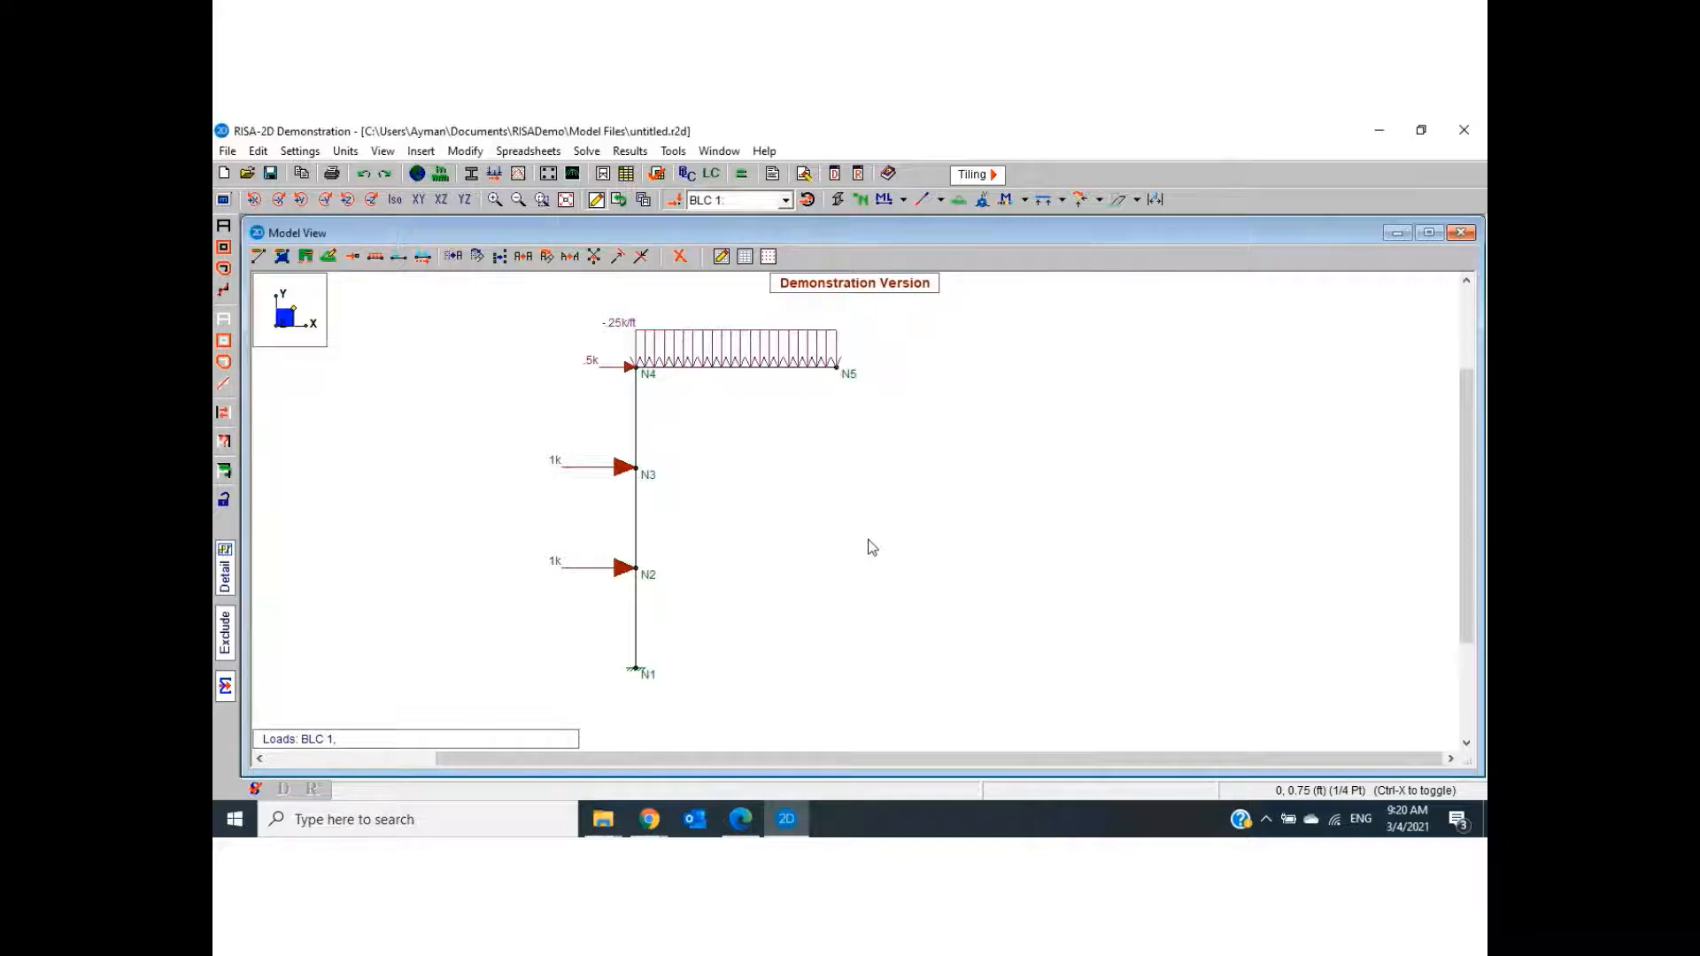
{"action": "left_click_drag", "start_coordinate": [871, 546], "coordinate": [901, 551]}
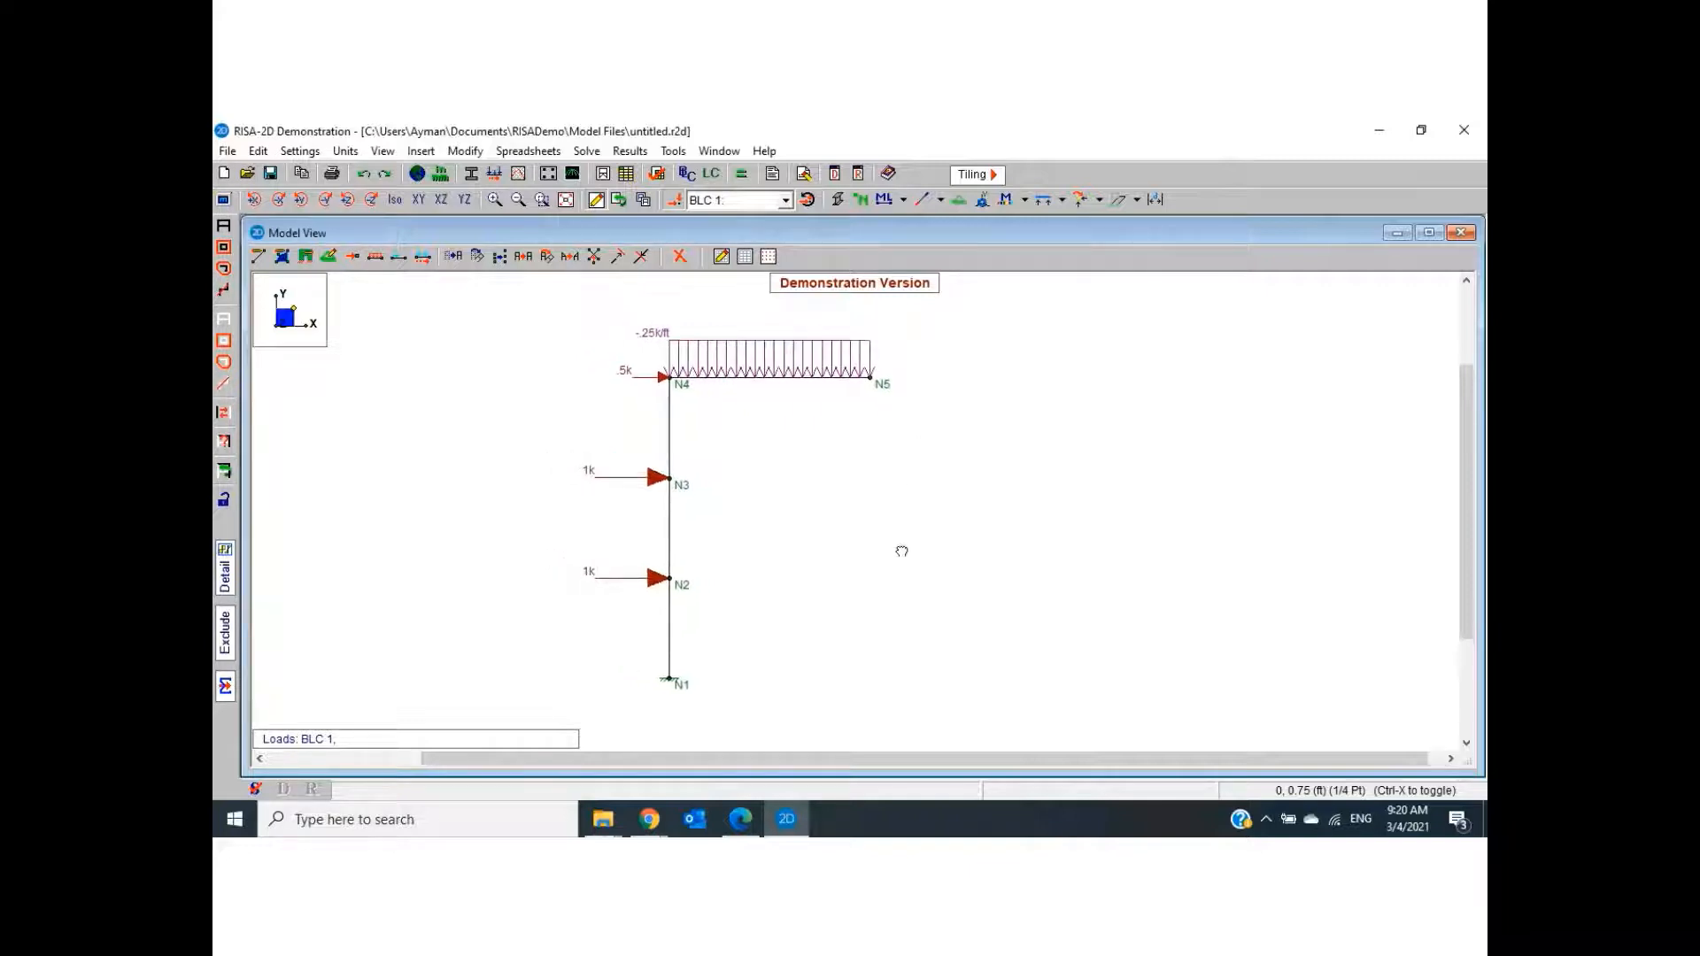
Launch Word, dismiss the product activation notice and create a blank document
{"action": "left_click", "coordinate": [458, 821]}
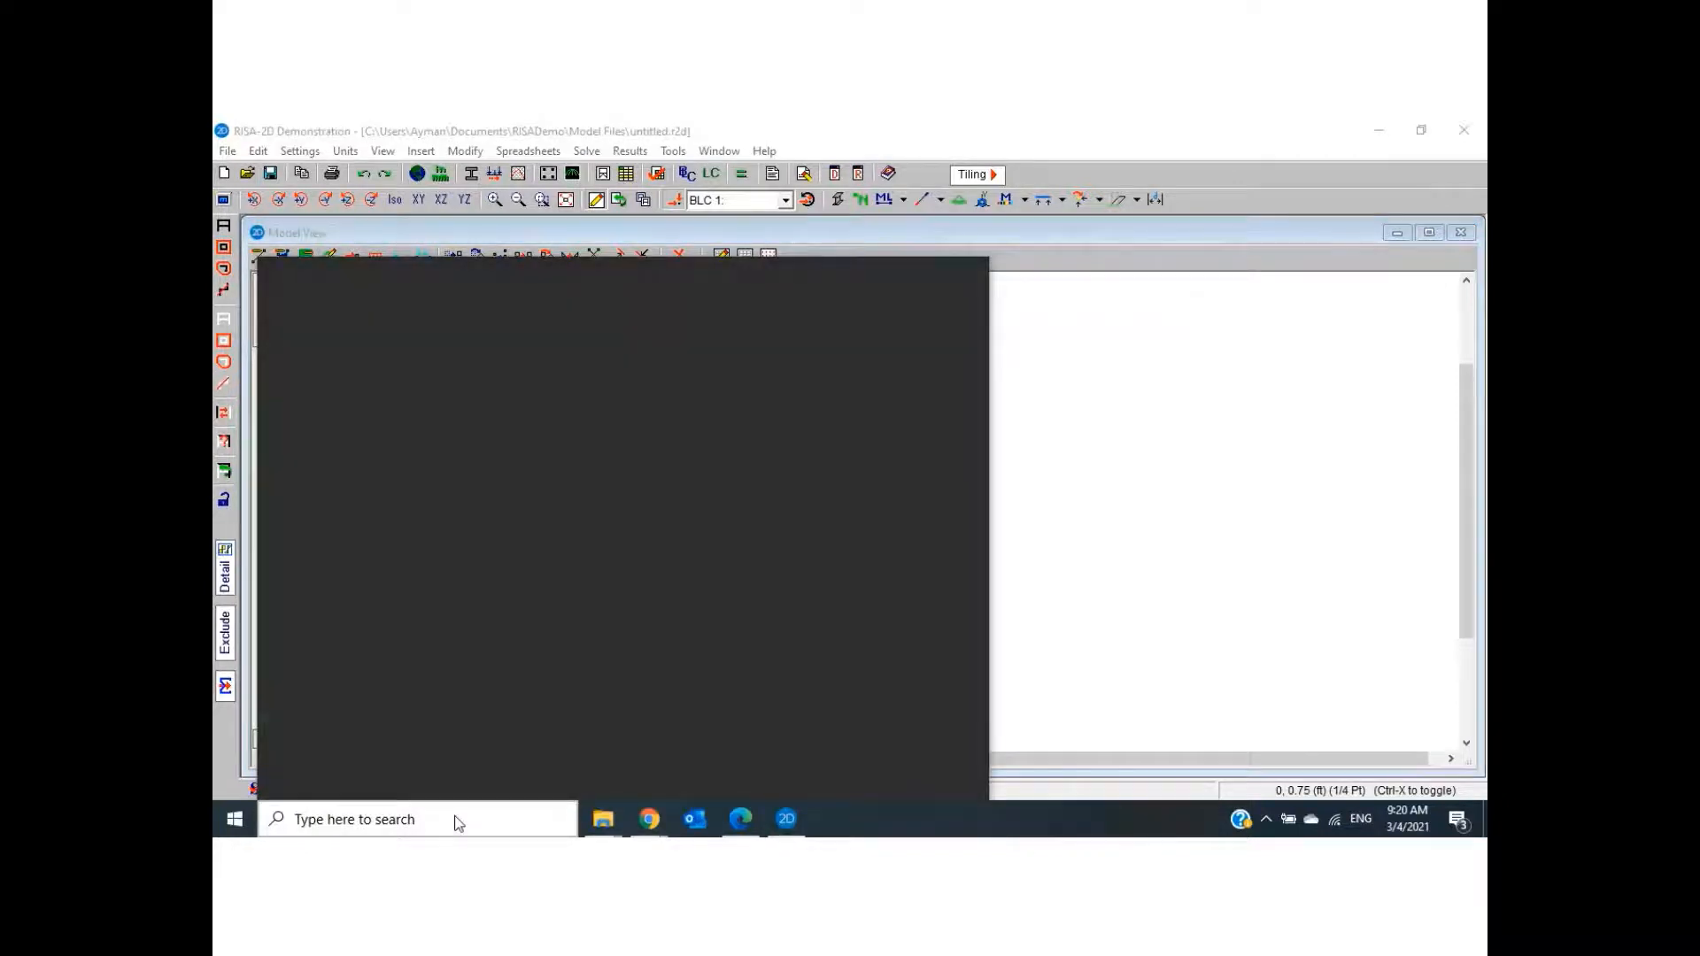
{"action": "type", "text": "word"}
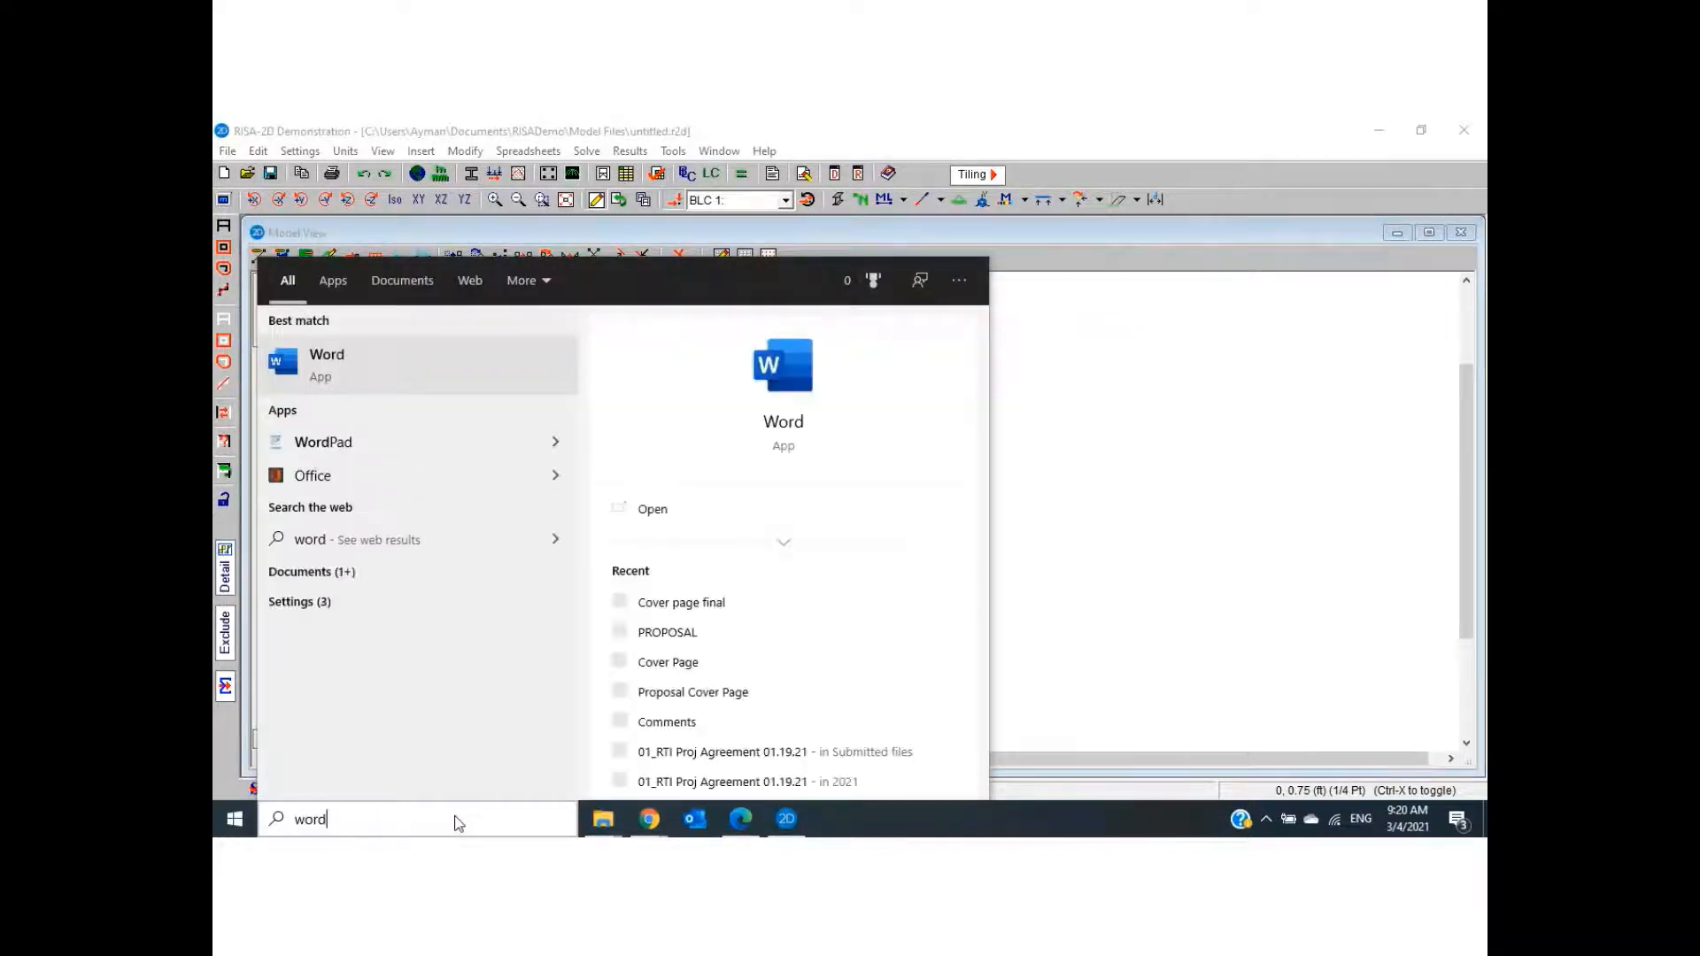
{"action": "key", "text": "Return"}
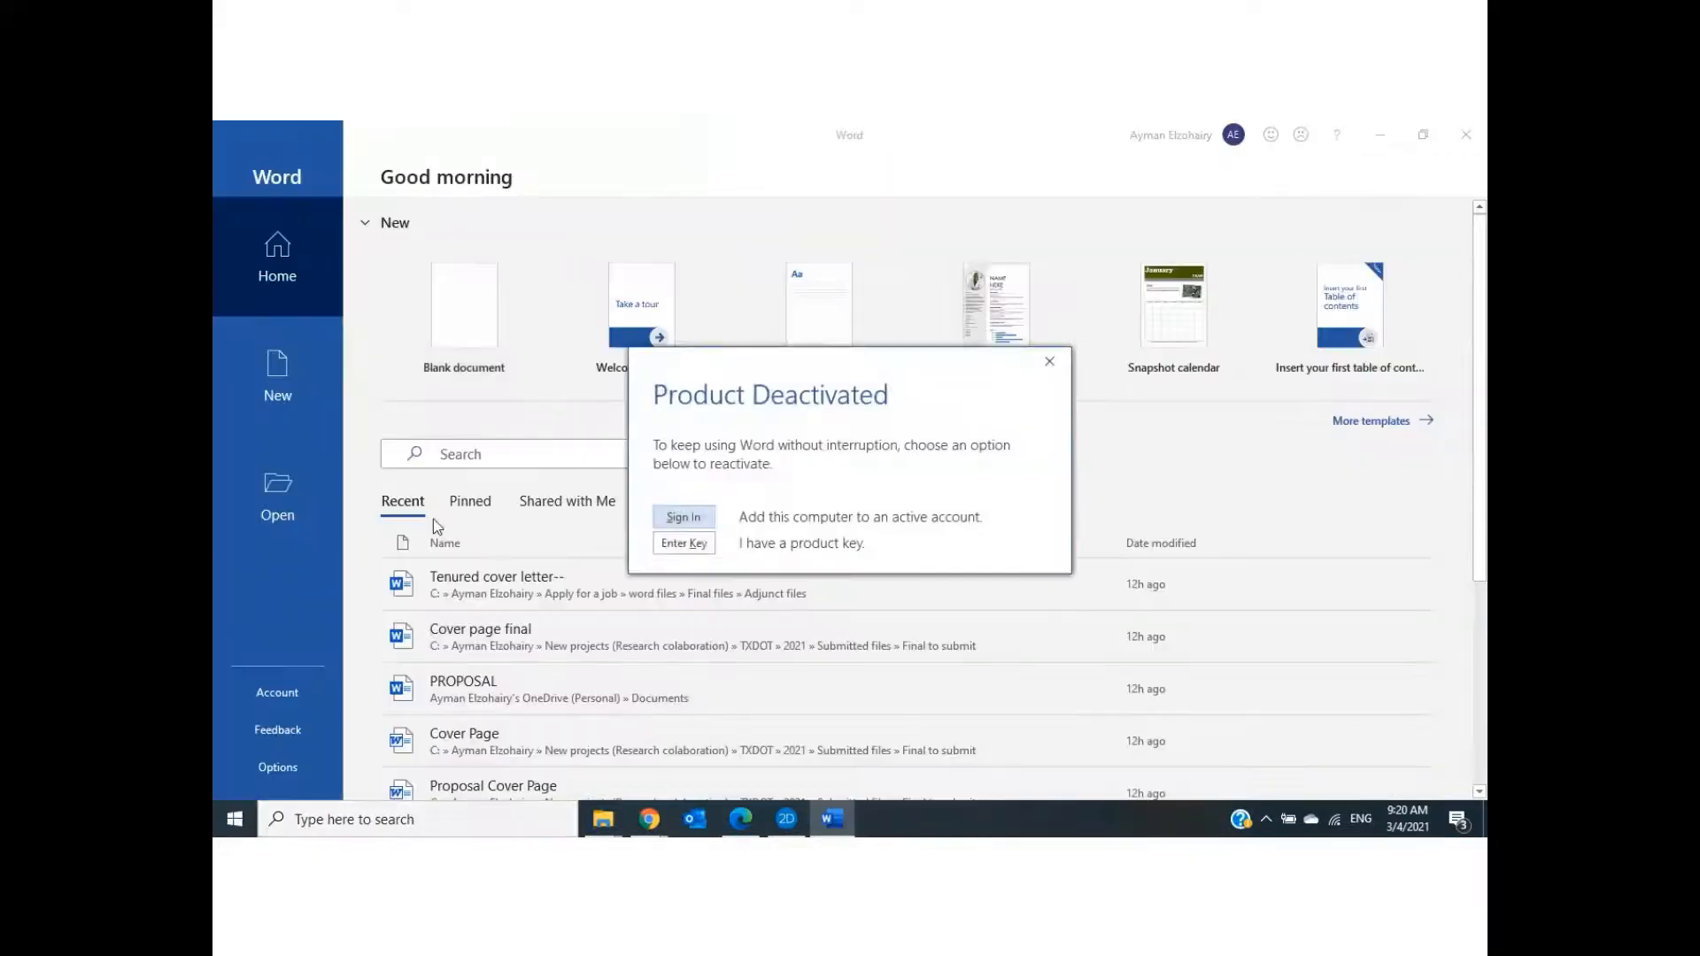
{"action": "left_click", "coordinate": [1047, 364]}
{"action": "left_click", "coordinate": [481, 334]}
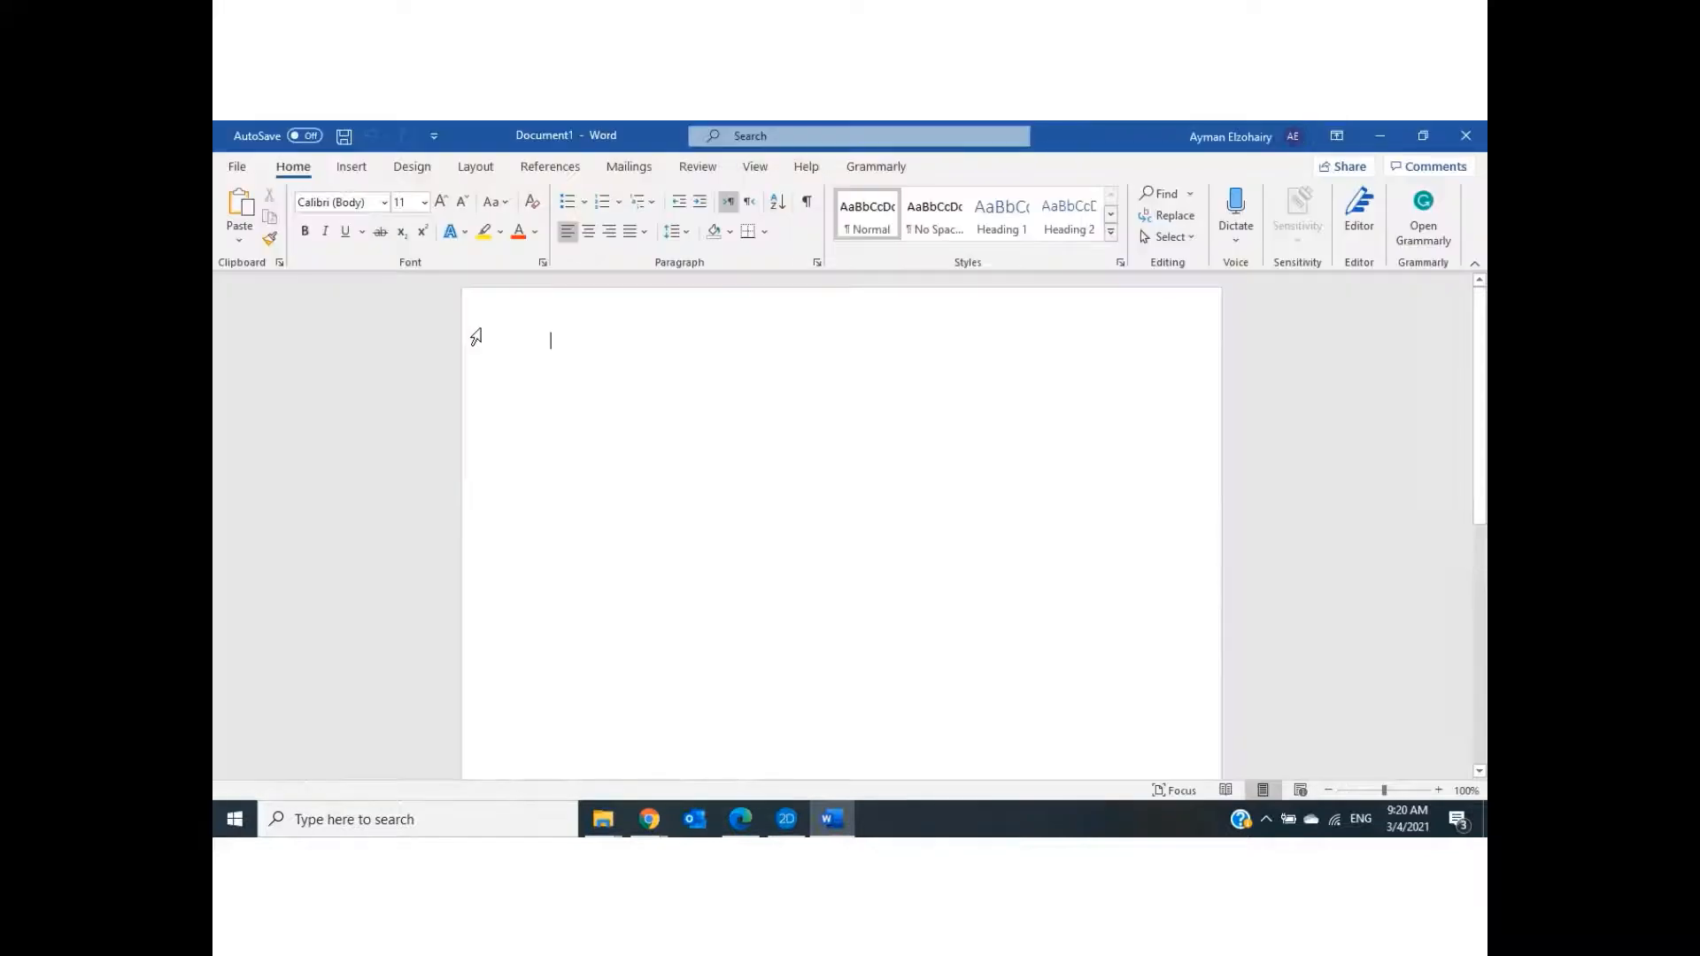
Switch back to RISA-2D and capture the loaded frame as a rectangular snip with Snipping Tool
{"action": "left_click", "coordinate": [788, 821]}
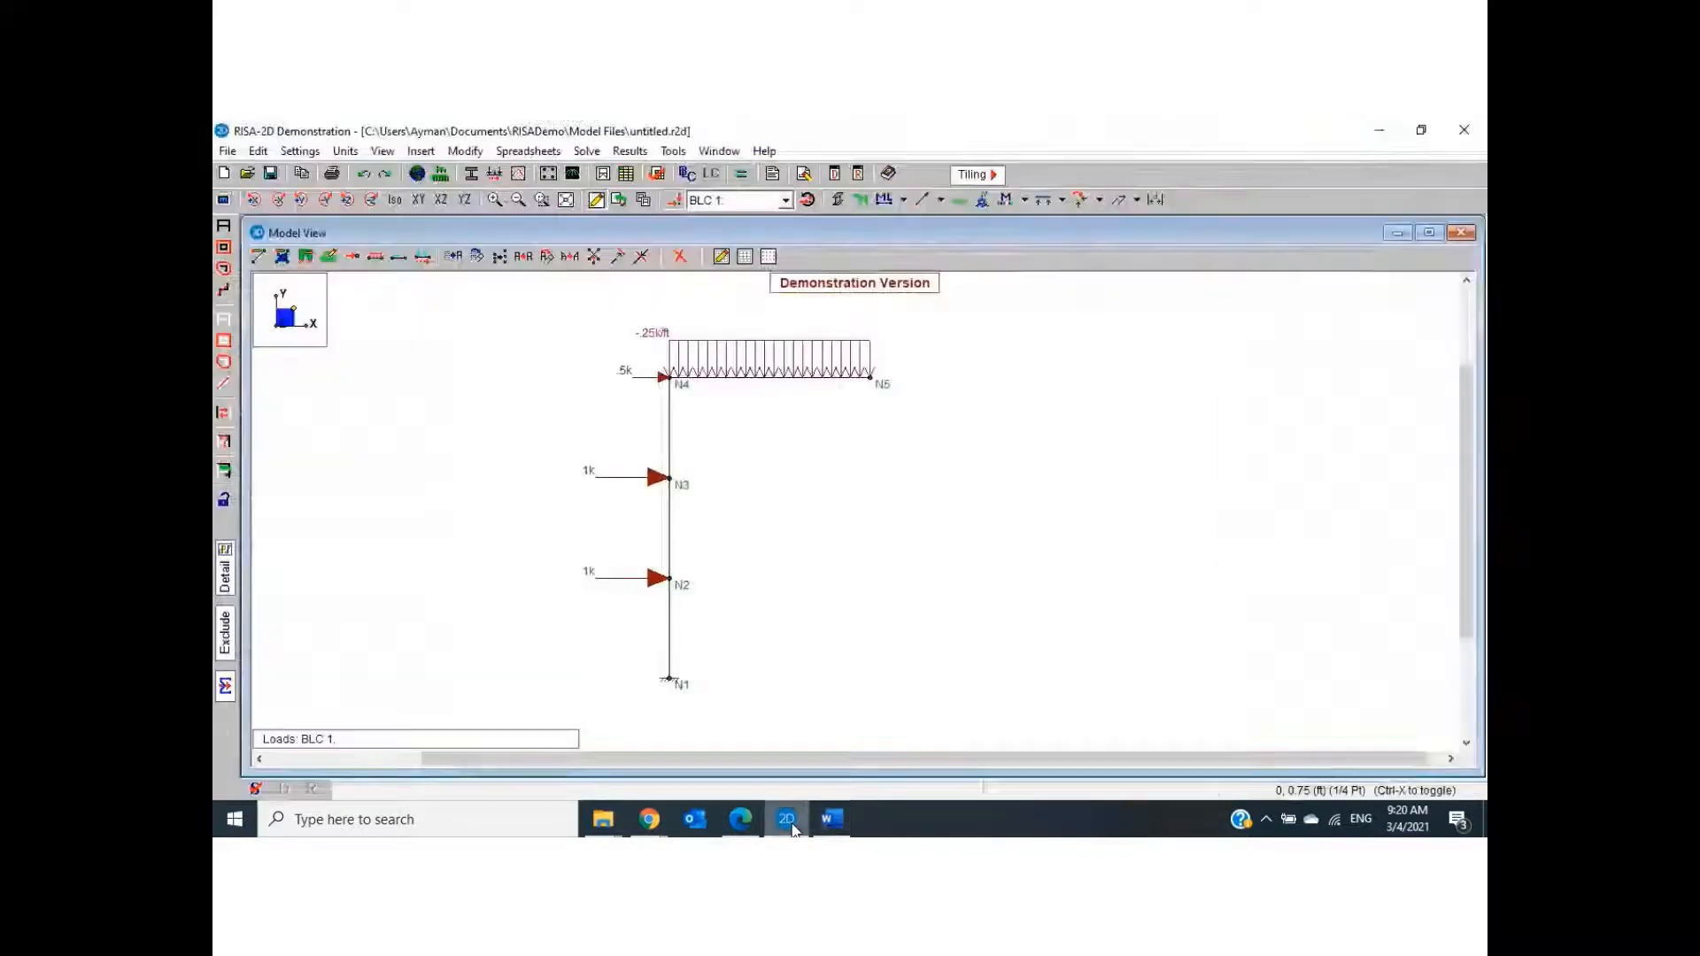
{"action": "left_click", "coordinate": [491, 832]}
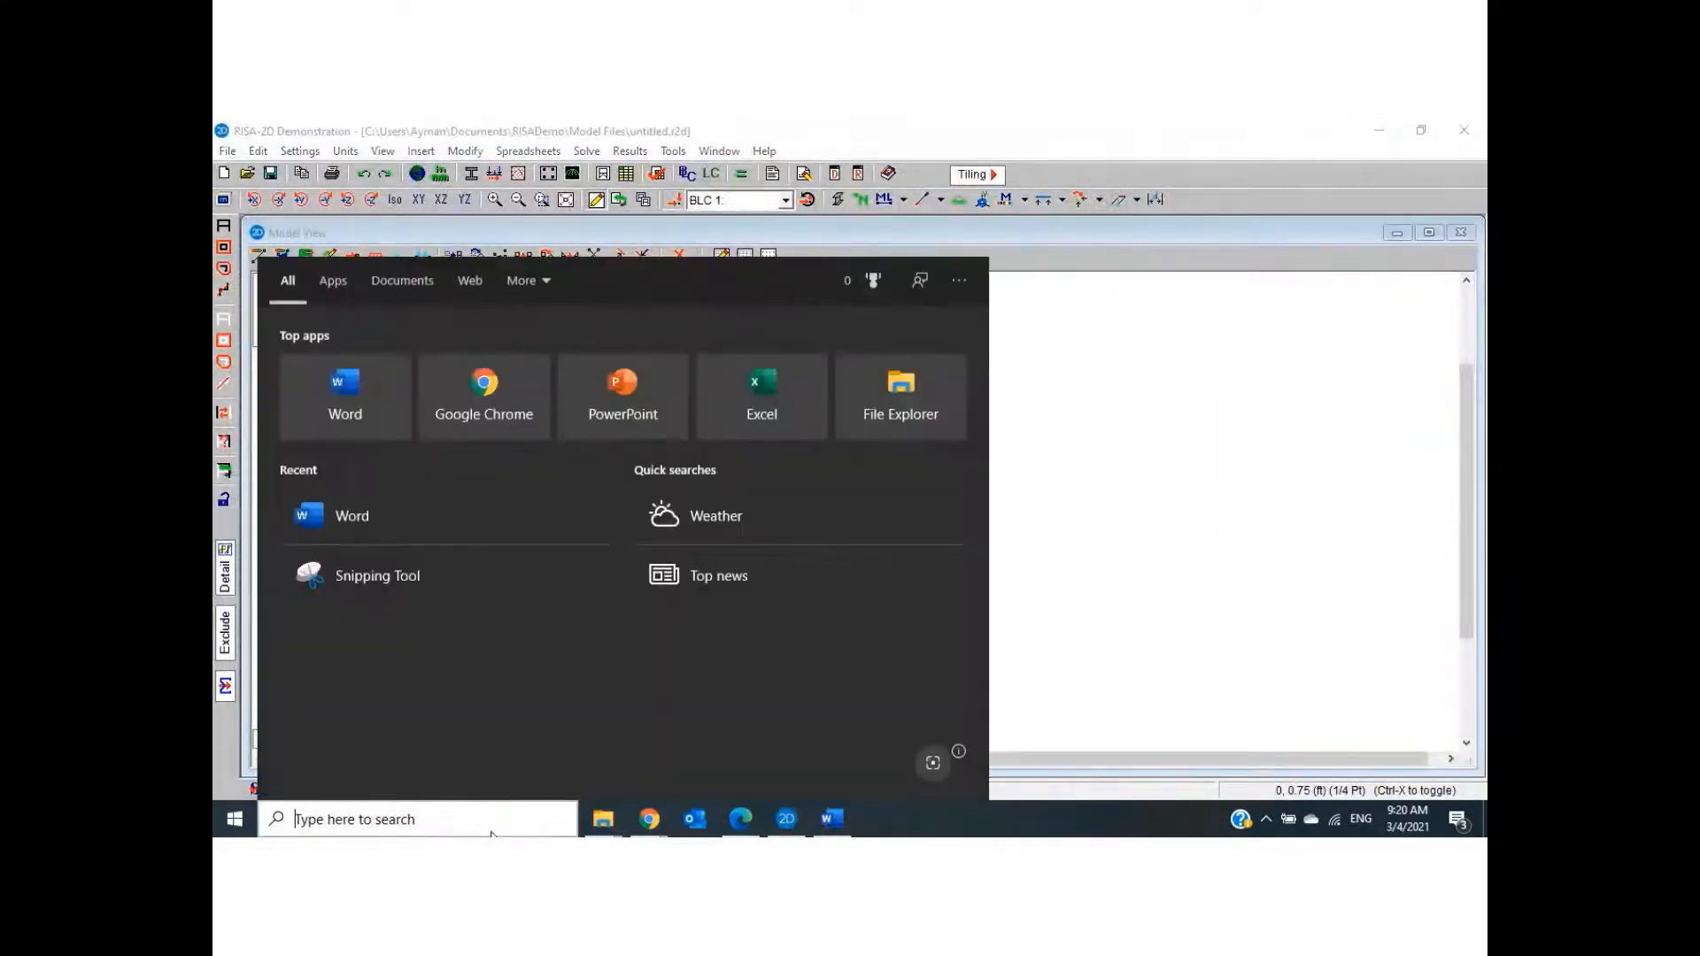
{"action": "type", "text": "snip"}
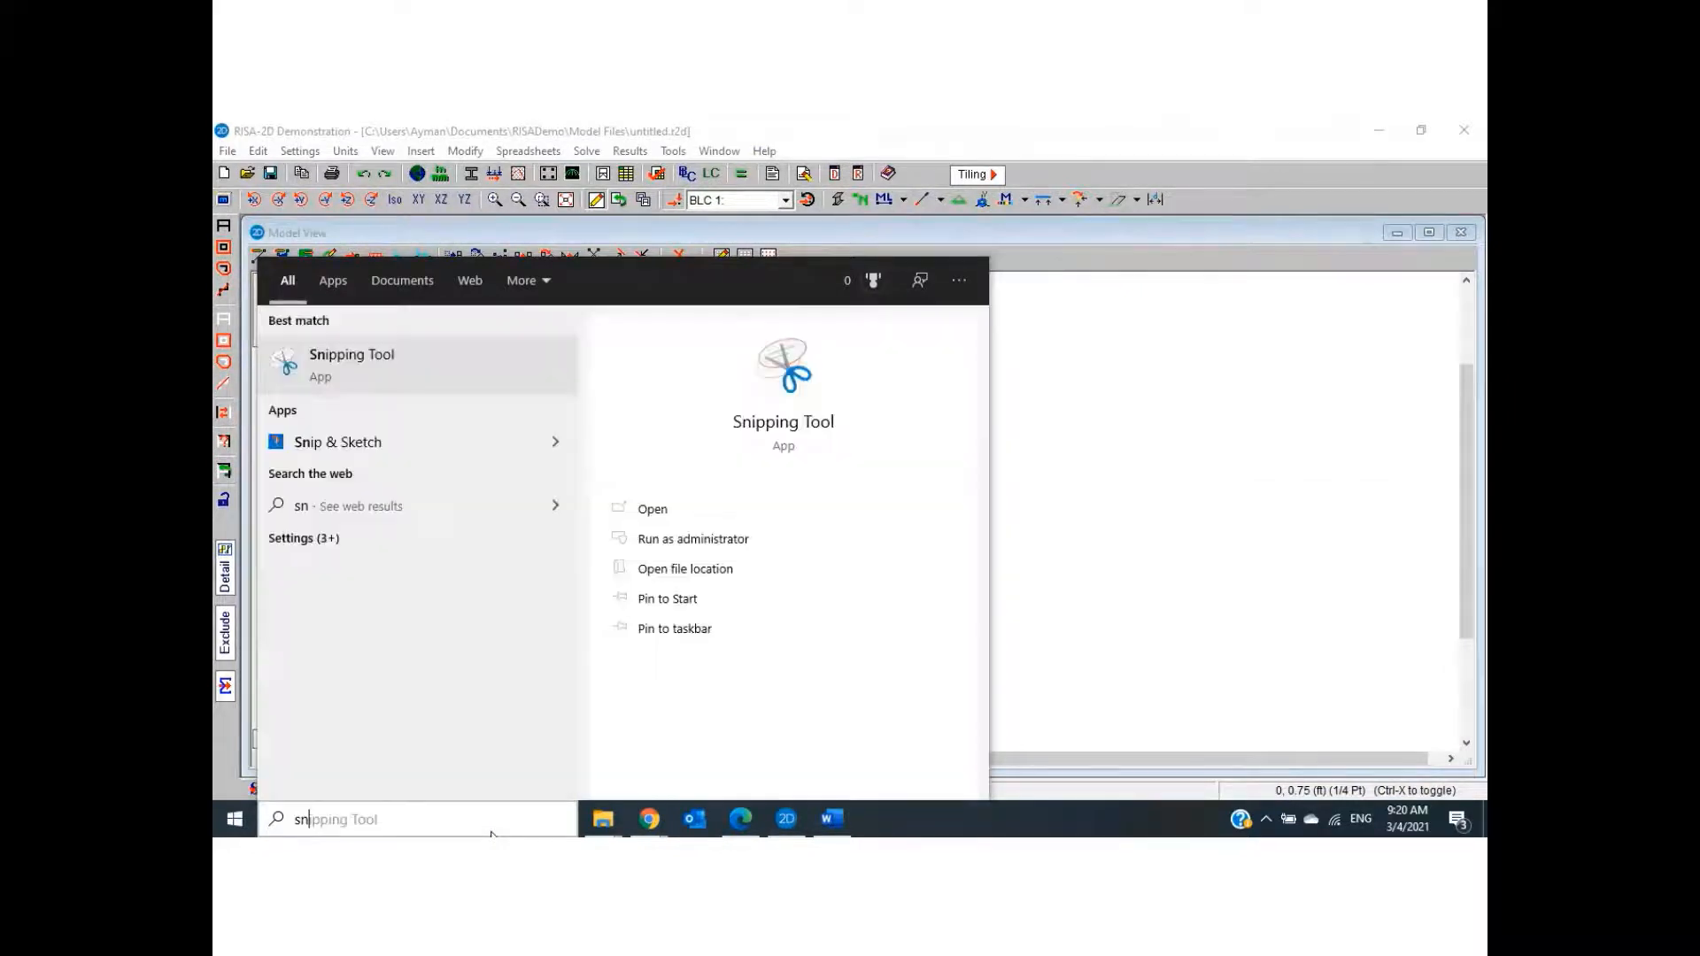
{"action": "left_click", "coordinate": [329, 378]}
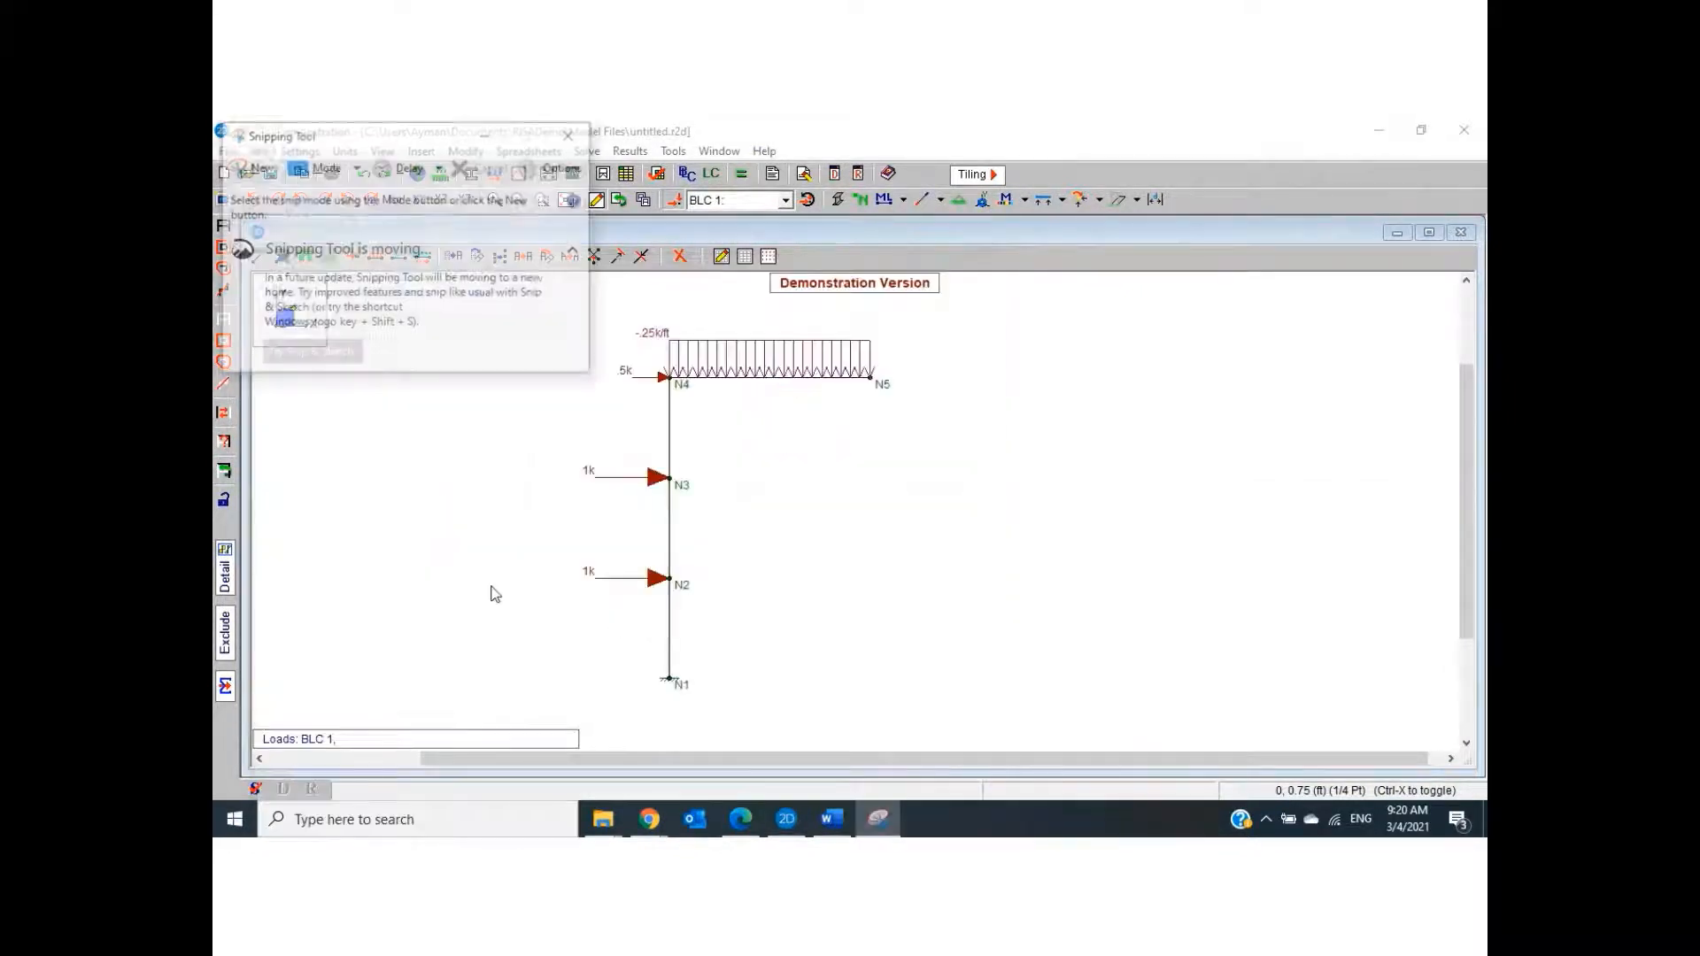
{"action": "left_click", "coordinate": [238, 171]}
{"action": "left_click_drag", "start_coordinate": [897, 310], "coordinate": [564, 714]}
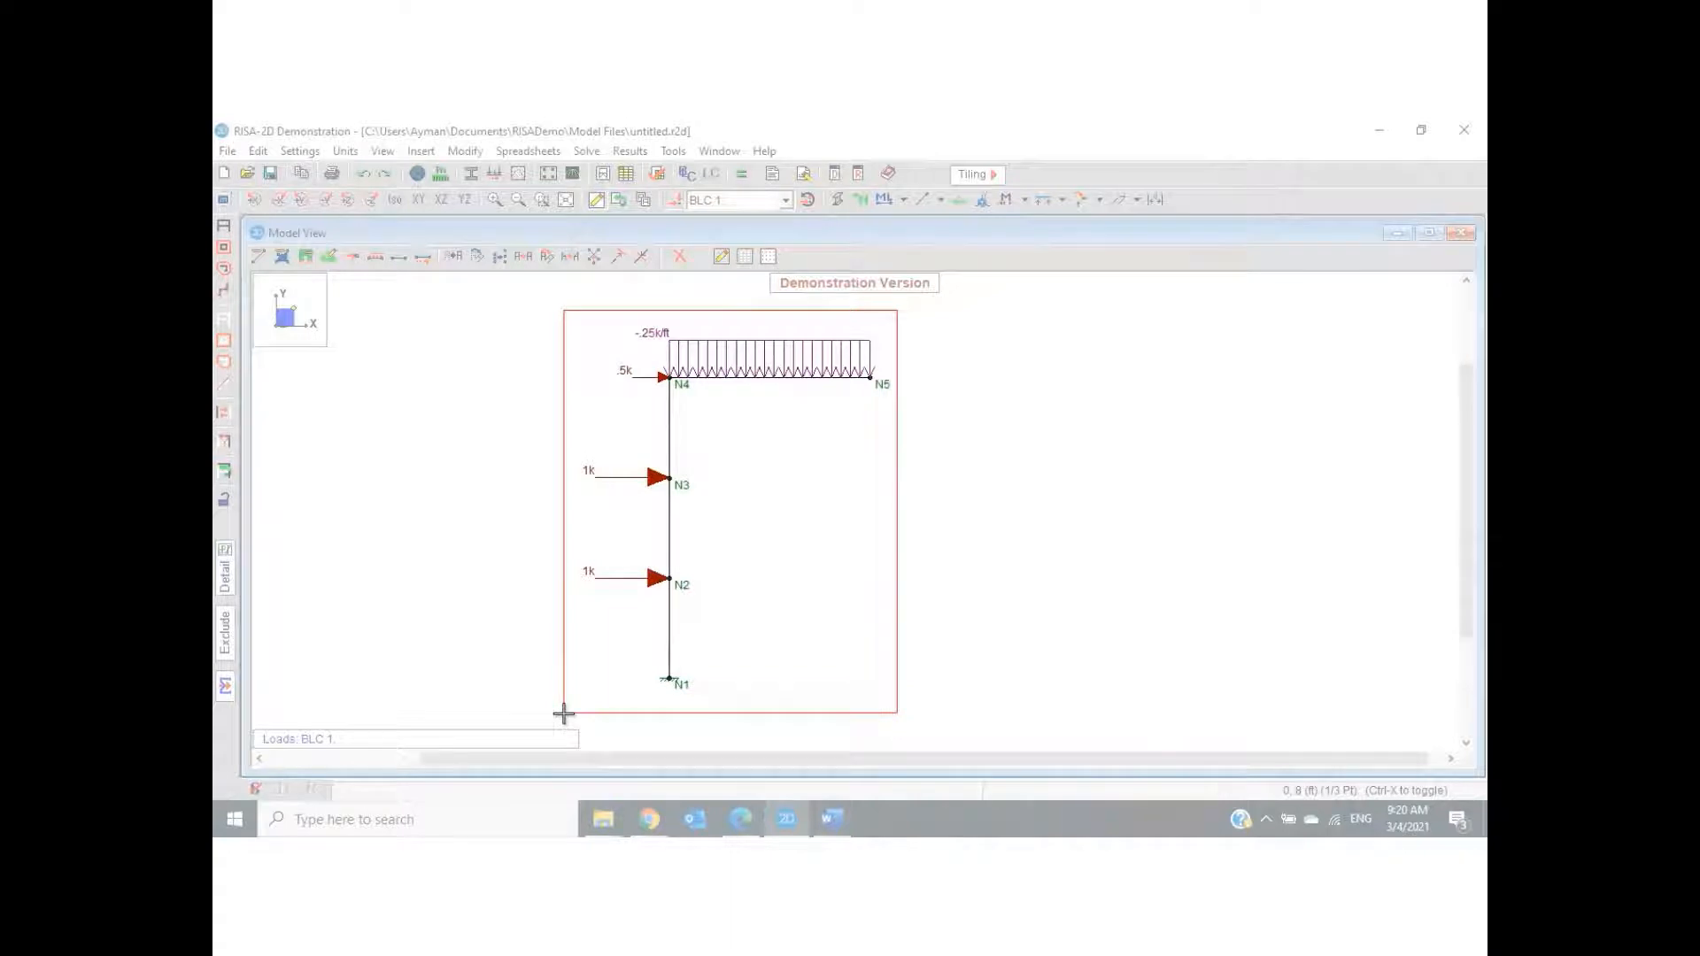
{"action": "left_click_drag", "start_coordinate": [564, 714], "coordinate": [564, 713]}
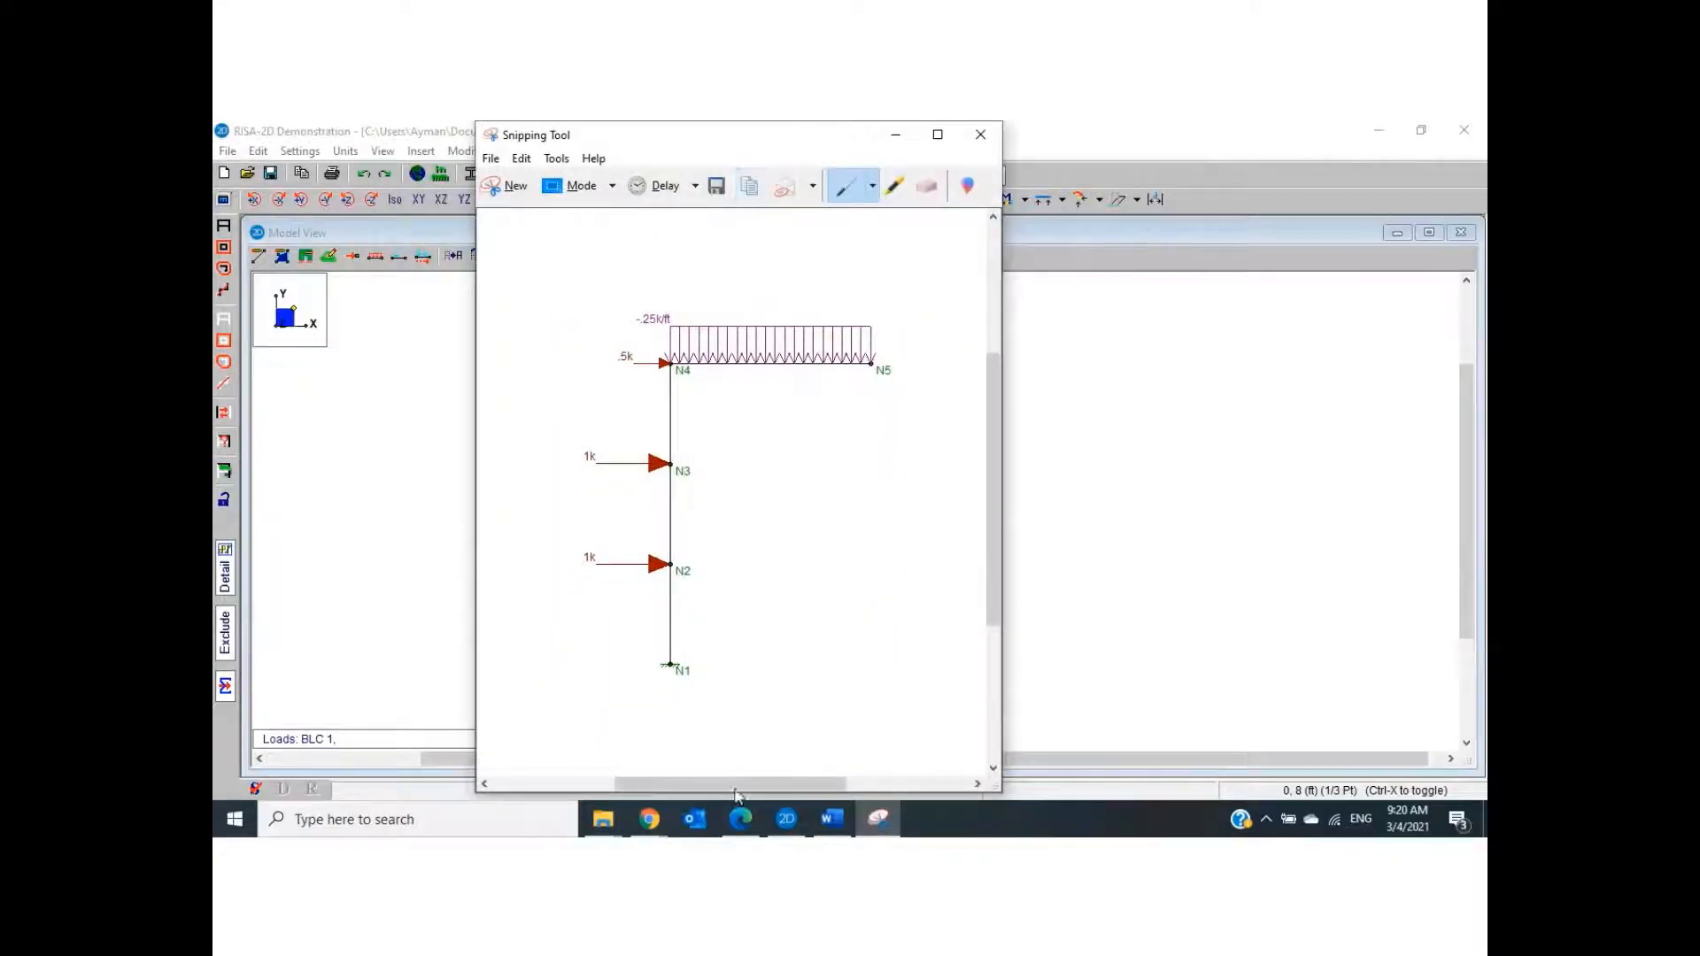
Paste the loaded frame snip into the blank Word document and dismiss the reactivation notice
{"action": "left_click", "coordinate": [831, 819]}
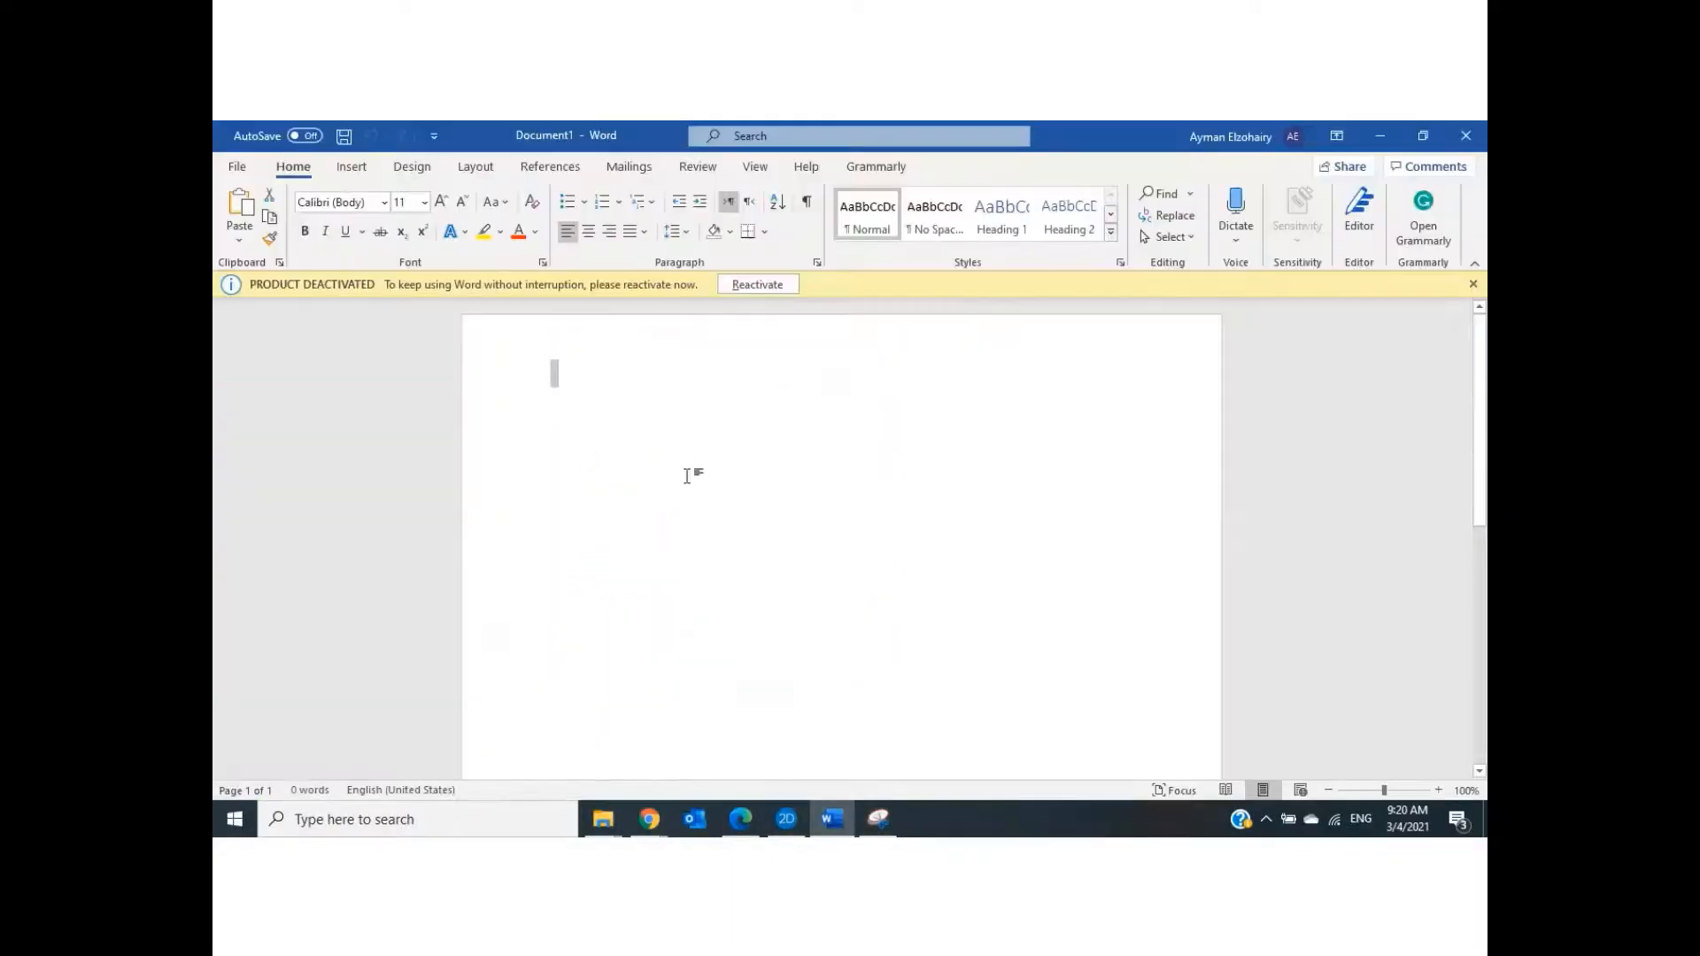
{"action": "right_click", "coordinate": [731, 459]}
{"action": "left_click", "coordinate": [777, 550]}
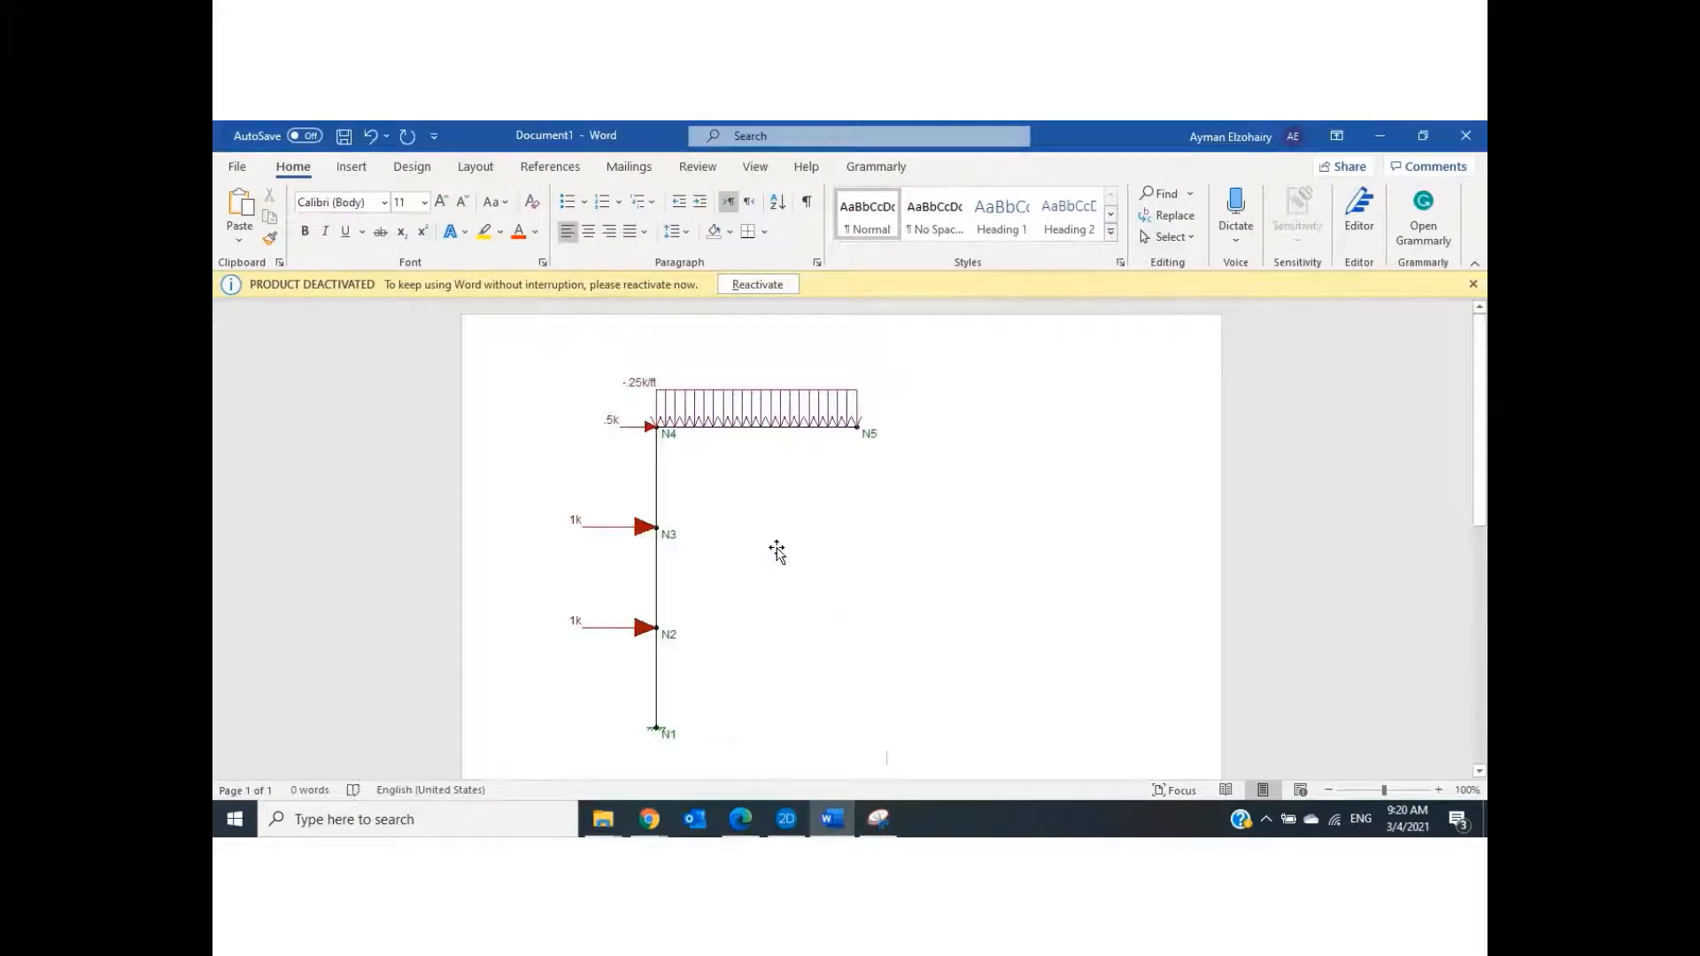
{"action": "scroll", "coordinate": [776, 550], "scroll_direction": "down", "scroll_amount": 8}
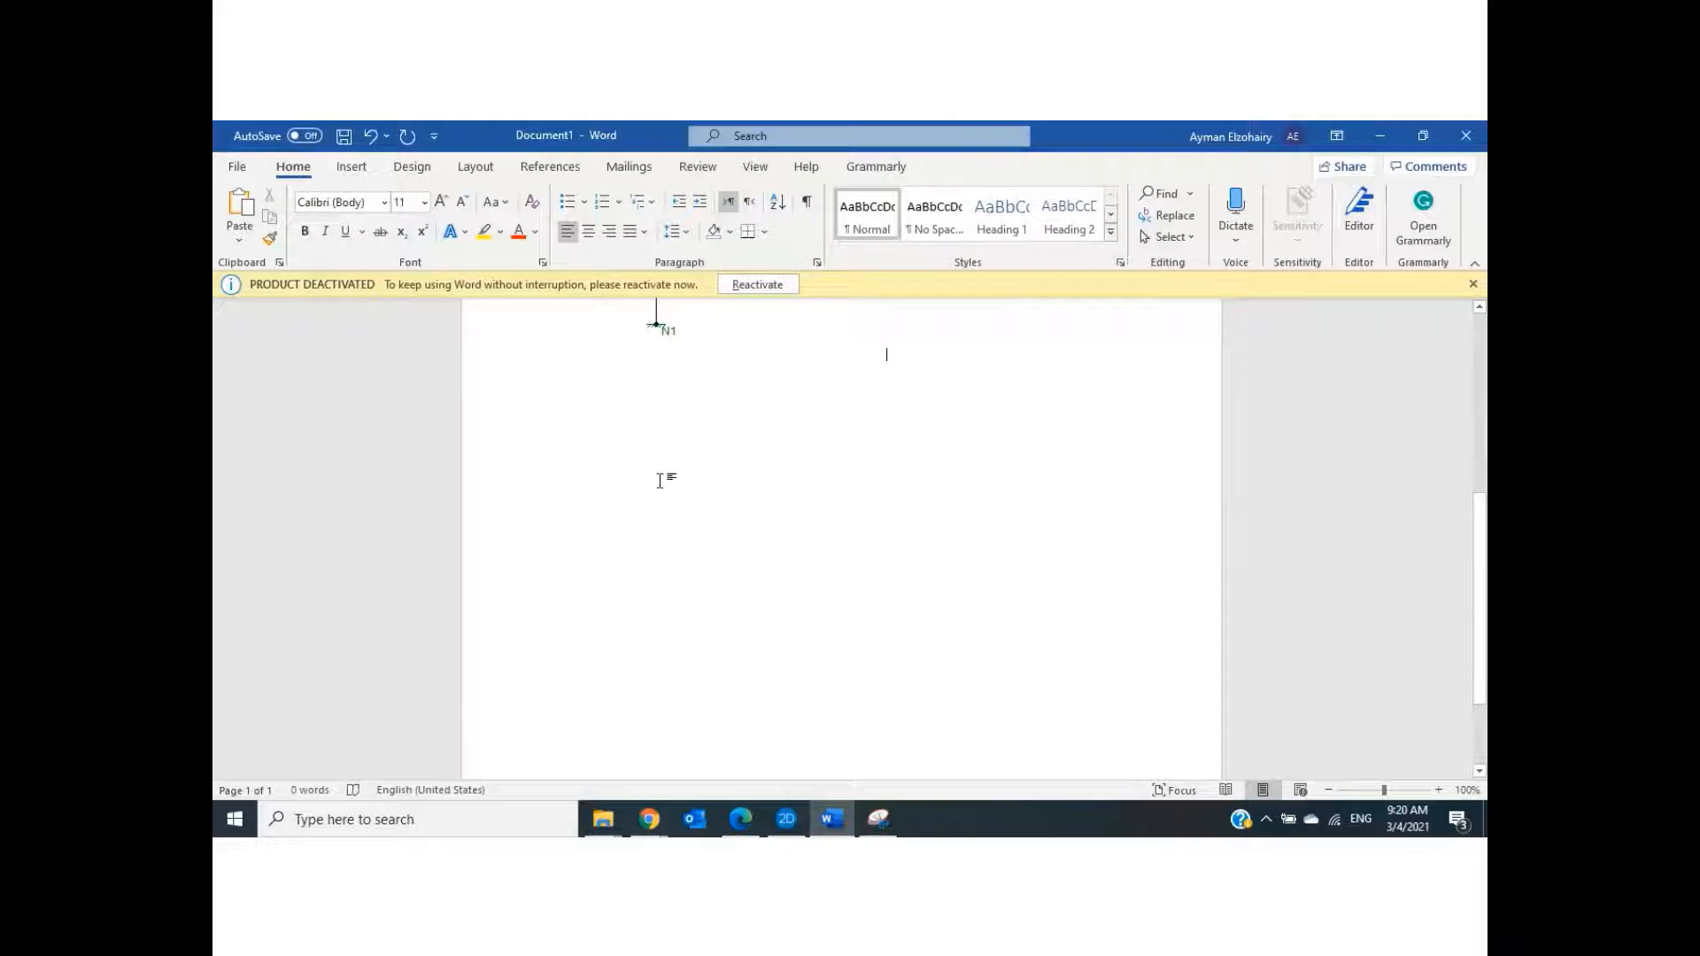
{"action": "scroll", "coordinate": [660, 481], "scroll_direction": "down", "scroll_amount": 1}
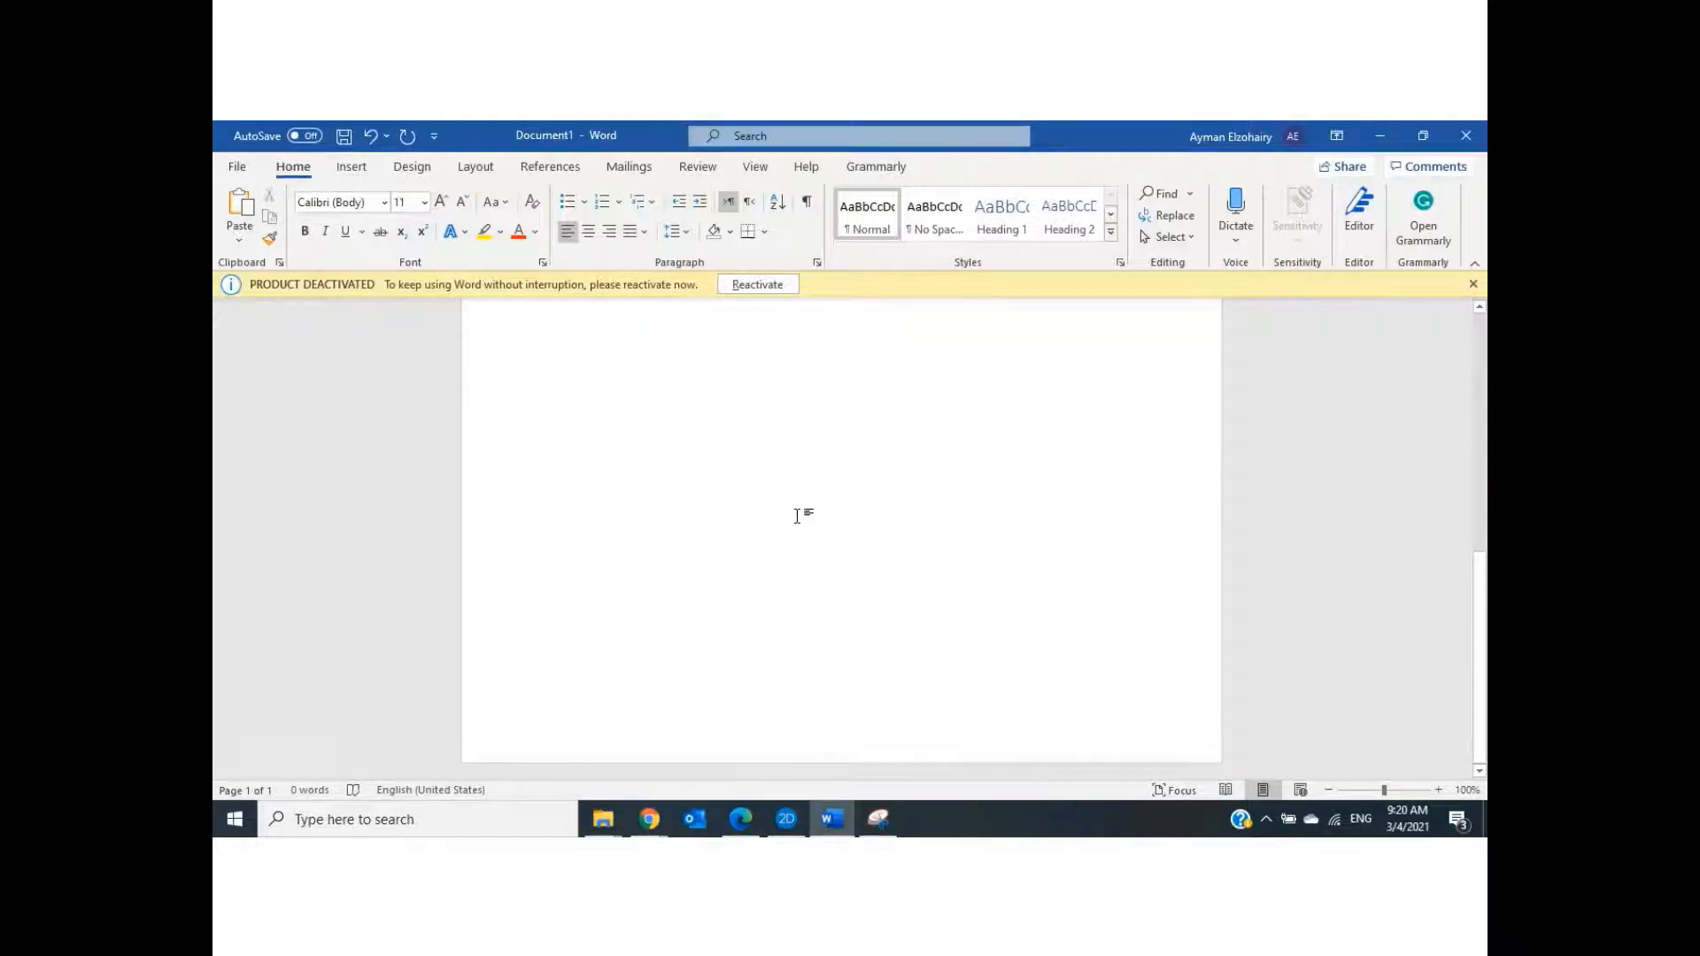
{"action": "left_click", "coordinate": [1473, 285]}
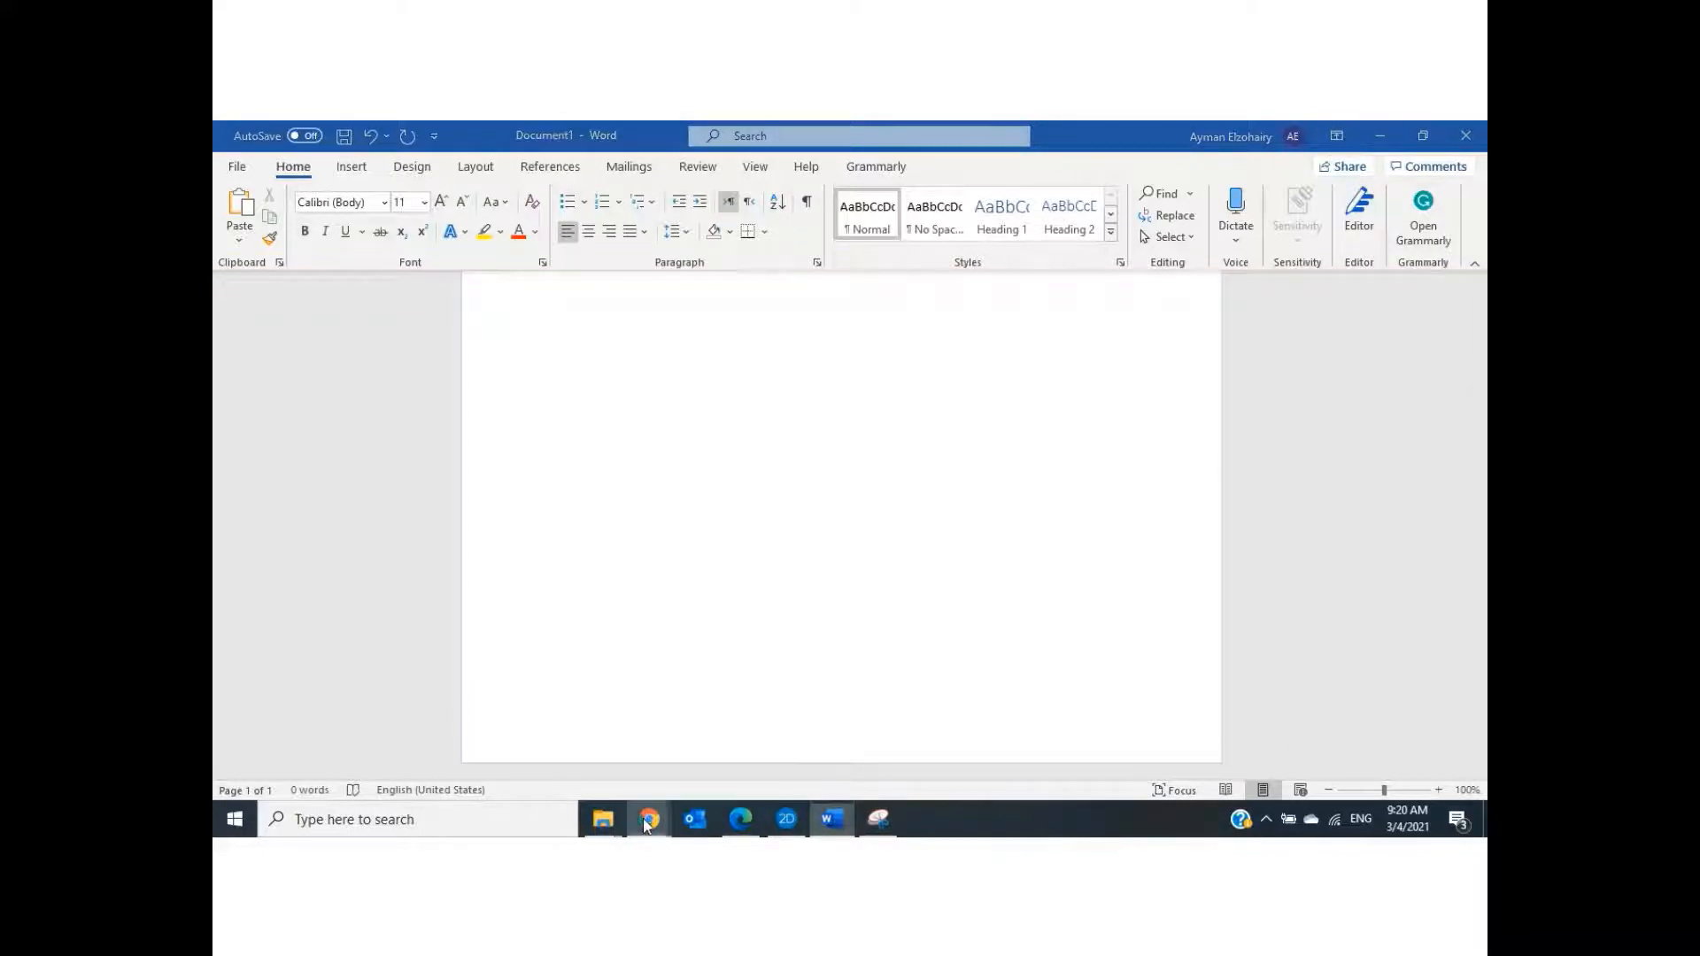
Check the virtual classroom chat in Chrome and go back through RISA Spring-2021.pdf in Edge to the frame problem and the Frames title page
{"action": "mouse_move", "coordinate": [650, 814]}
{"action": "left_click", "coordinate": [522, 760]}
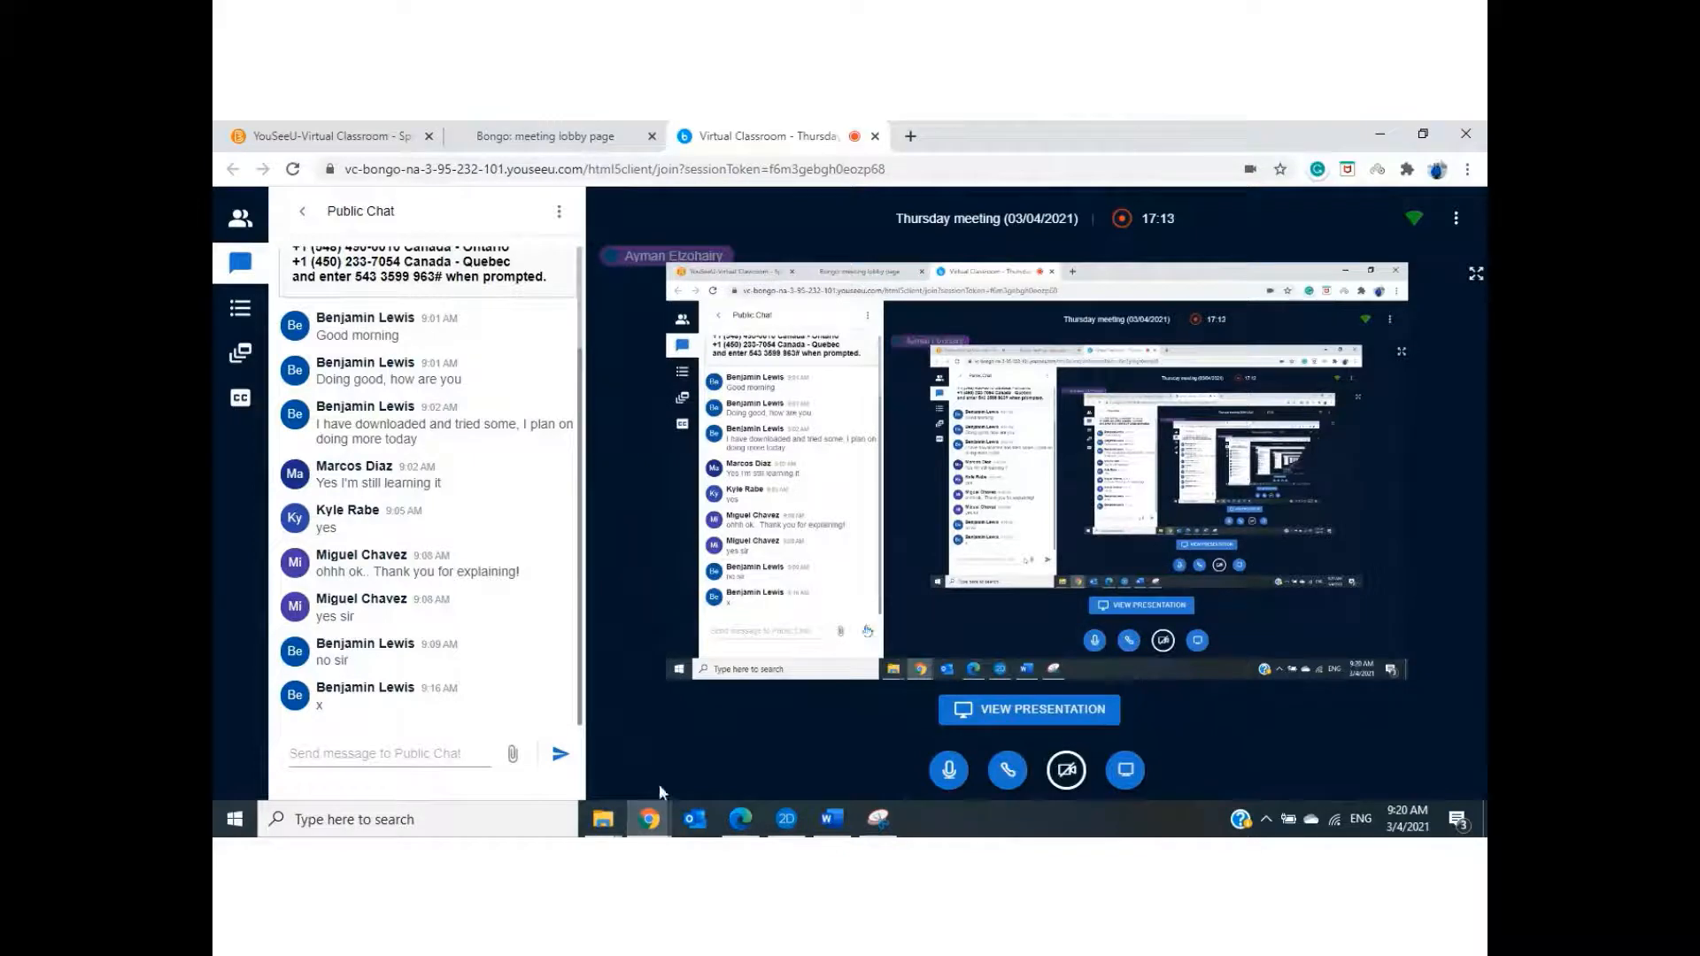
{"action": "left_click", "coordinate": [741, 828]}
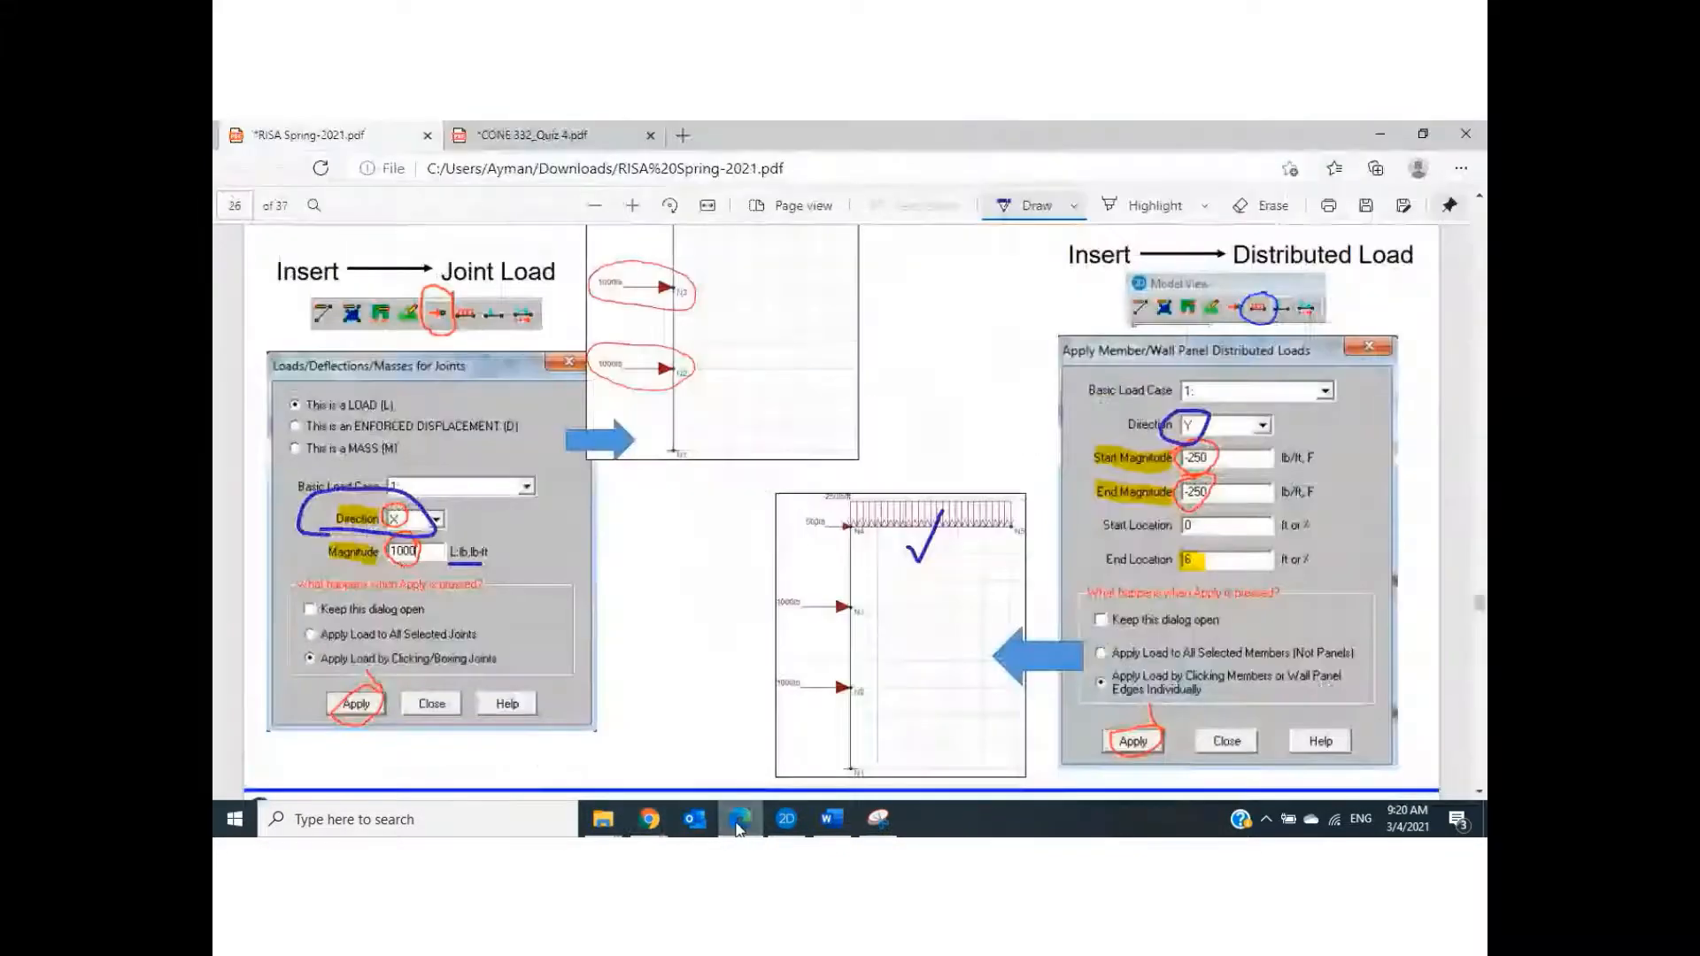
{"action": "scroll", "coordinate": [1095, 688], "scroll_direction": "up", "scroll_amount": 5}
{"action": "scroll", "coordinate": [1095, 688], "scroll_direction": "up", "scroll_amount": 10}
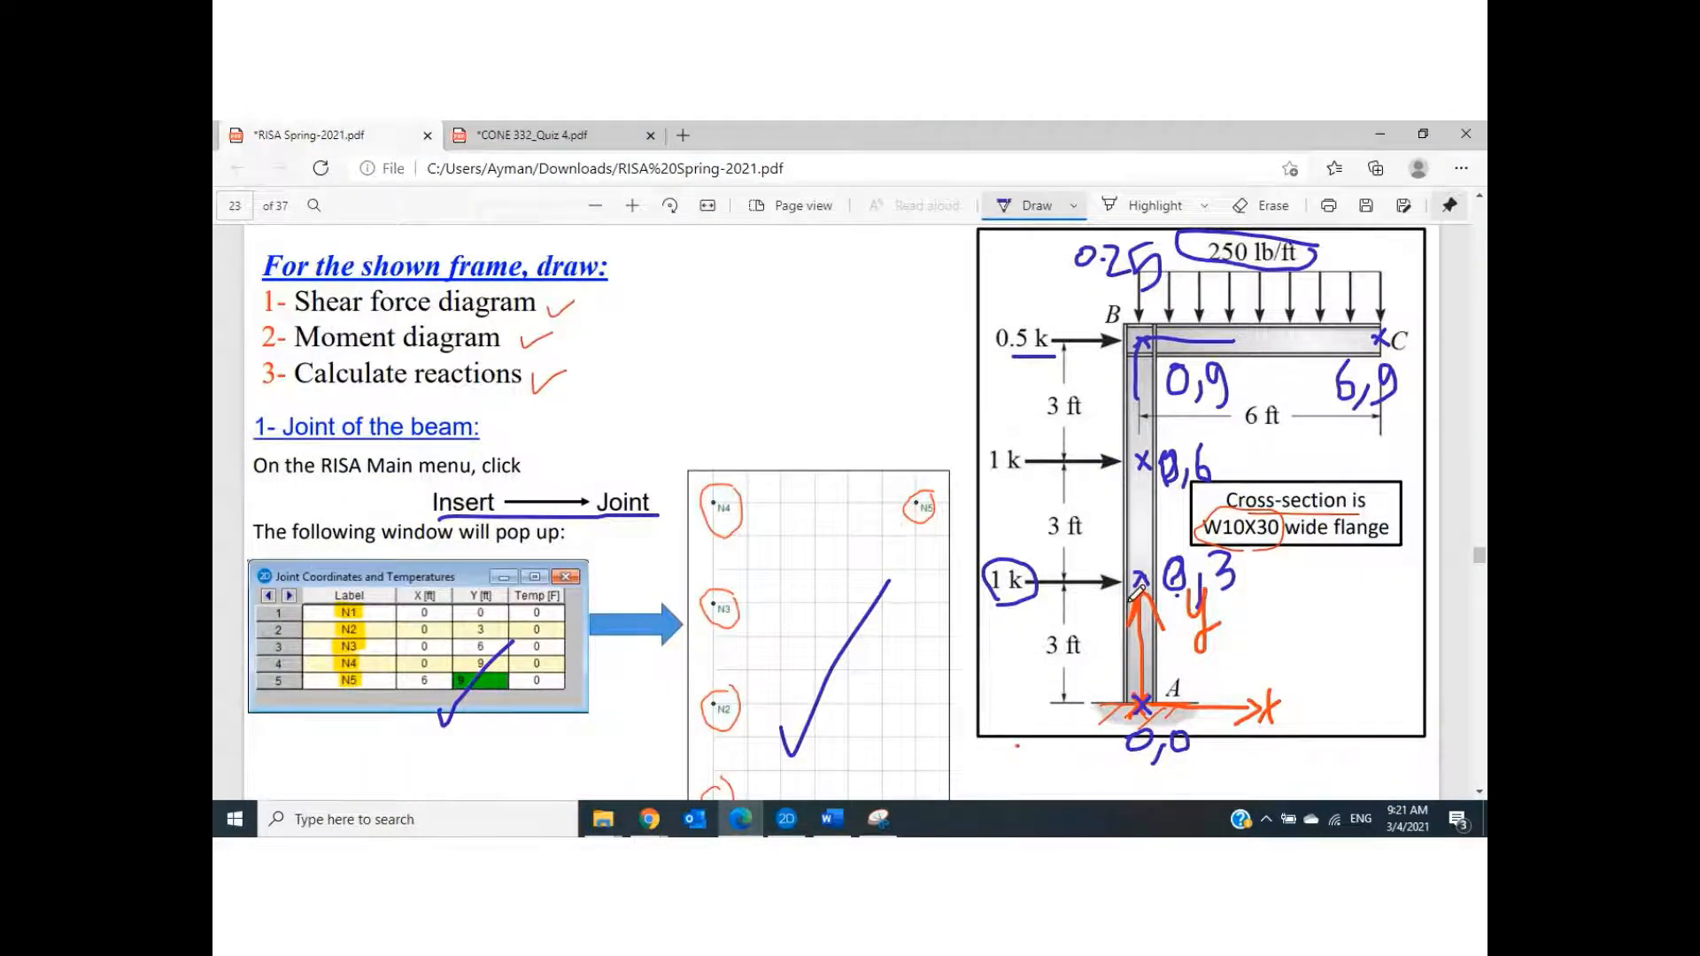
{"action": "scroll", "coordinate": [1136, 592], "scroll_direction": "up", "scroll_amount": 20}
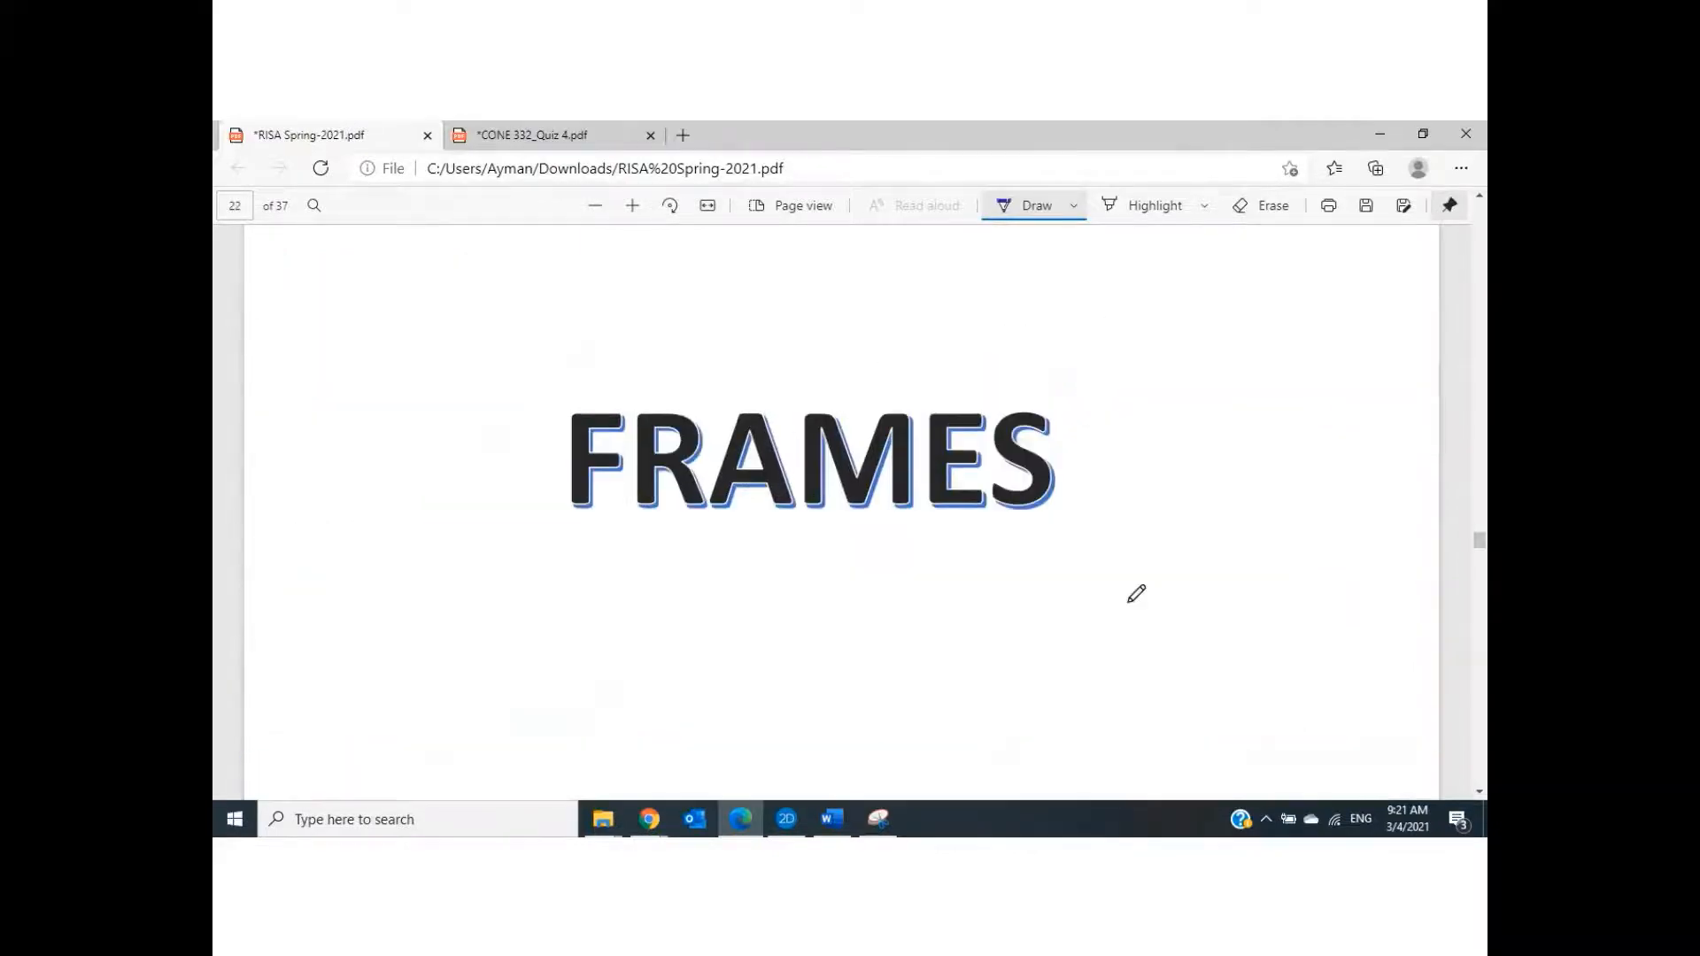